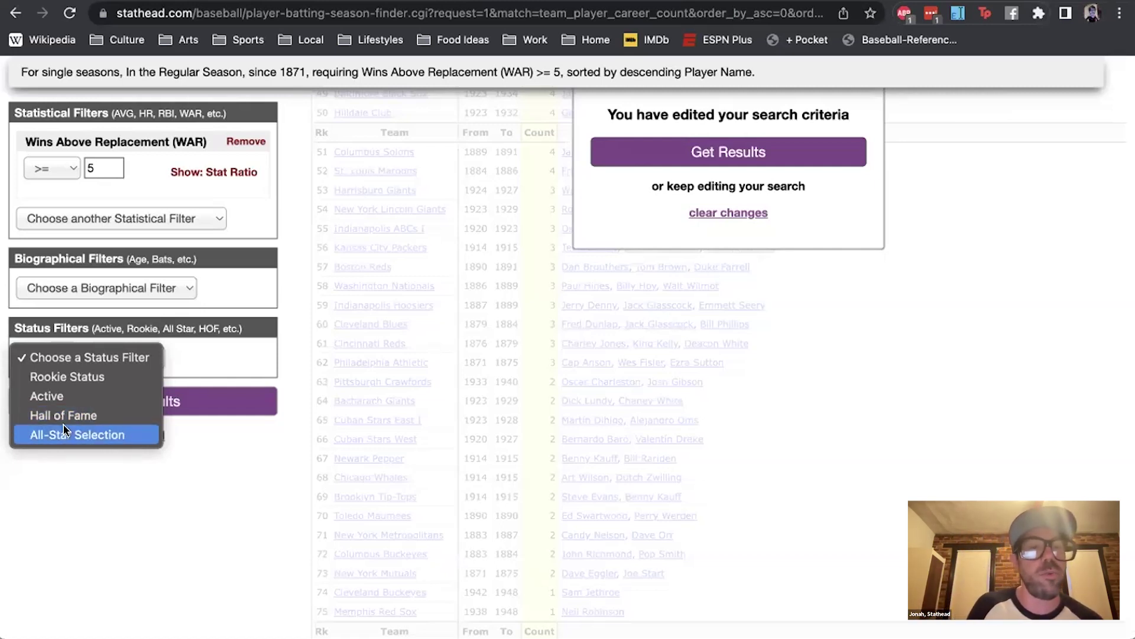
# - Add an All-Star Selection status filter set to No and get the results
pyautogui.click(64, 432)
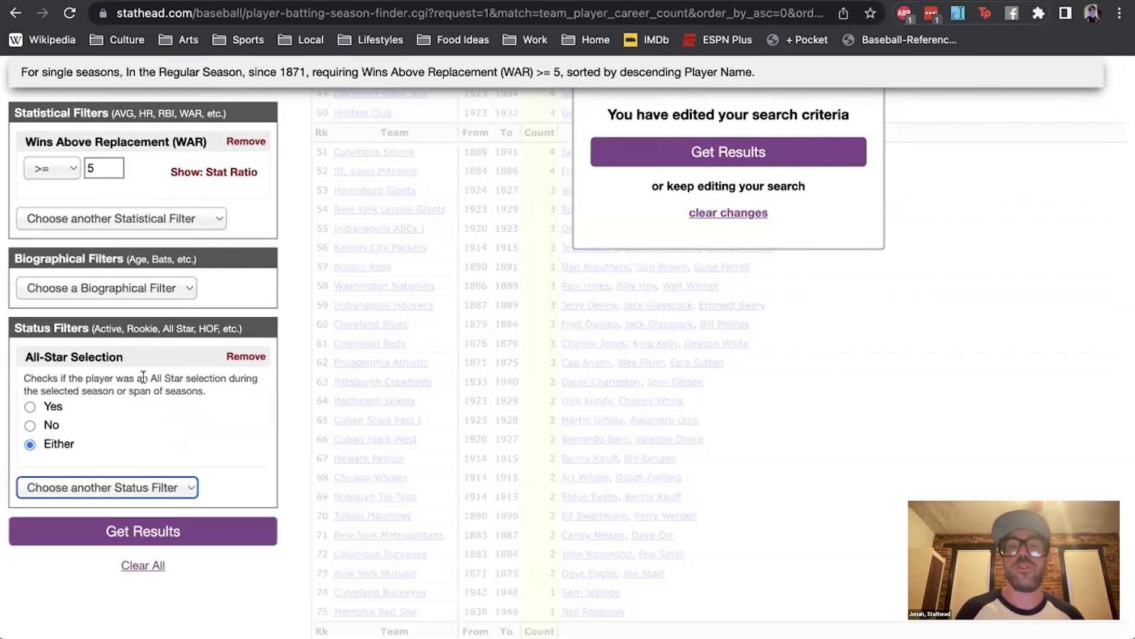
pyautogui.click(51, 406)
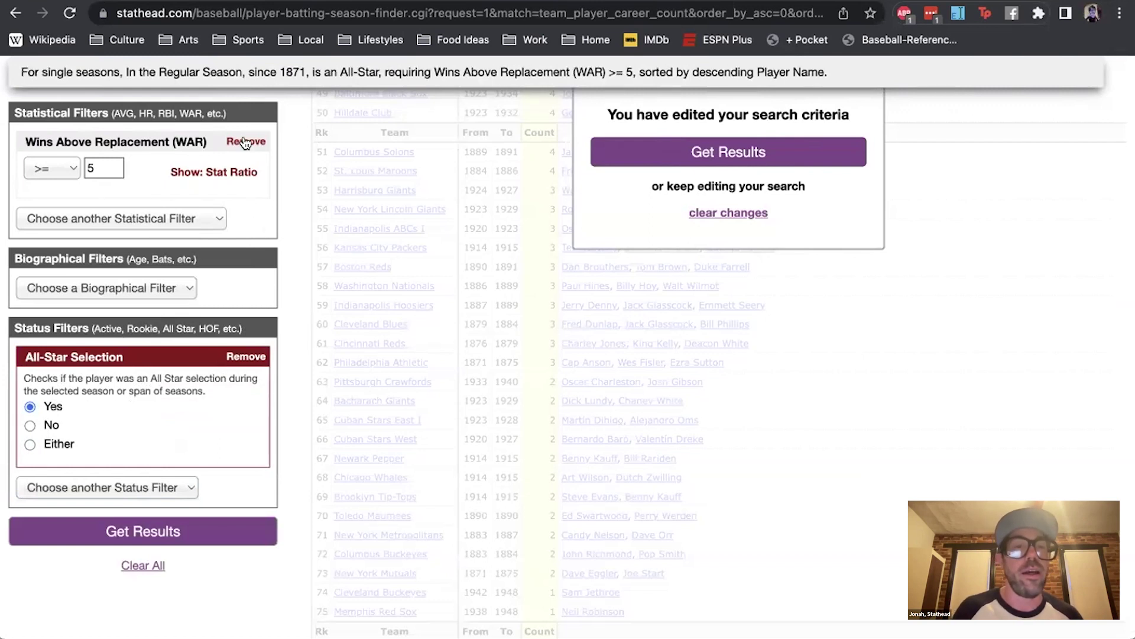
pyautogui.click(52, 425)
pyautogui.click(643, 159)
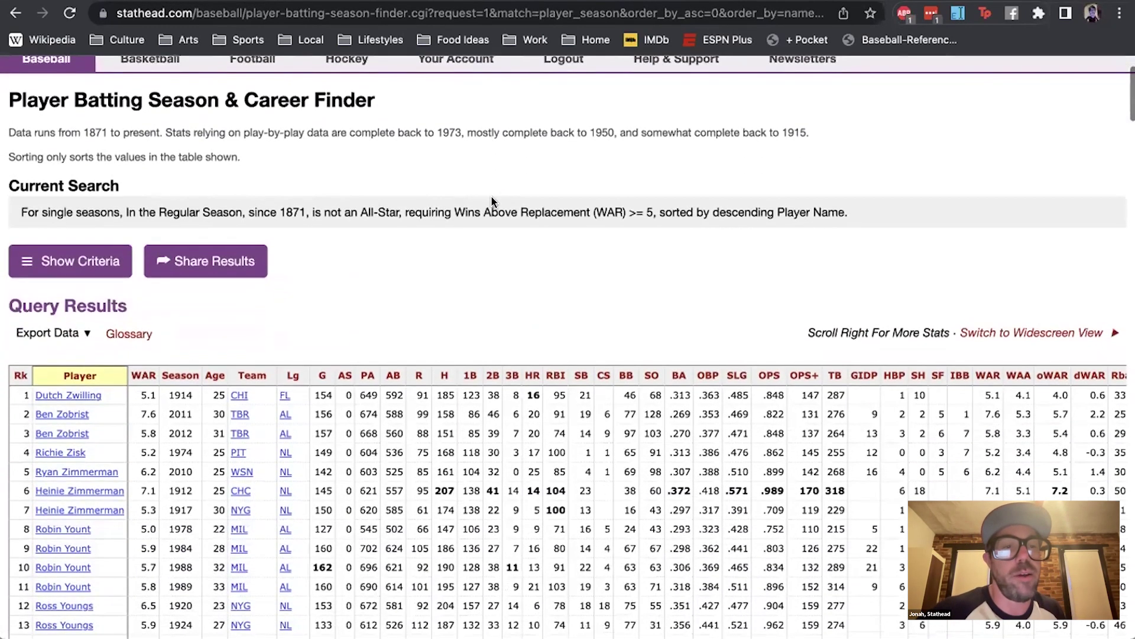
# - Sort the query results by descending WAR and look through the leading non-All-Star seasons
pyautogui.click(151, 374)
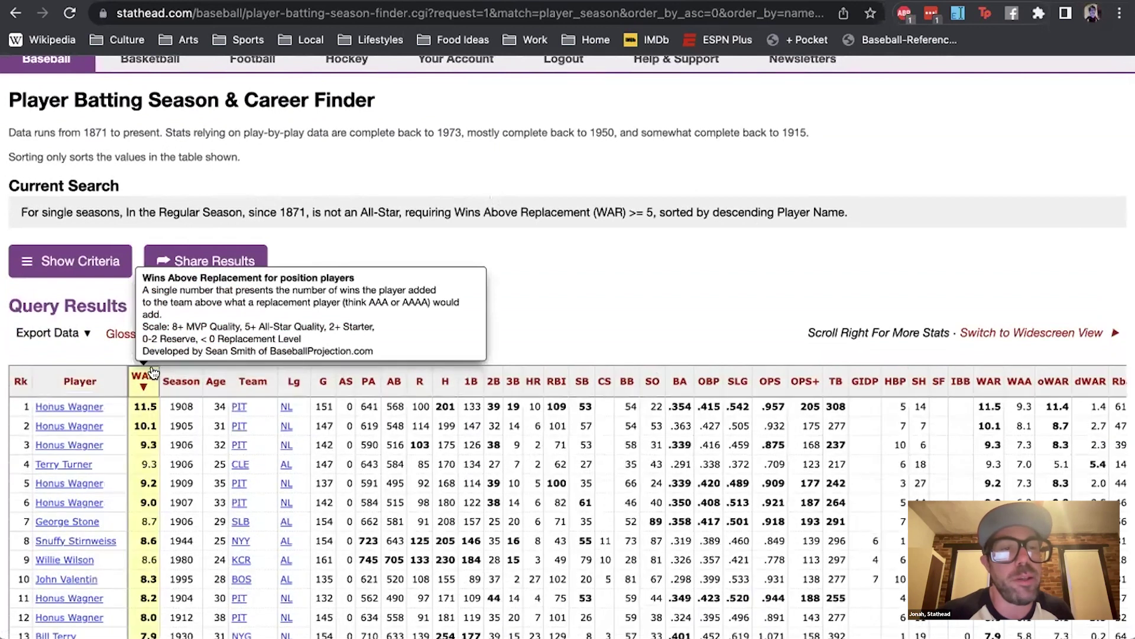
pyautogui.scroll(-5, 200, 334)
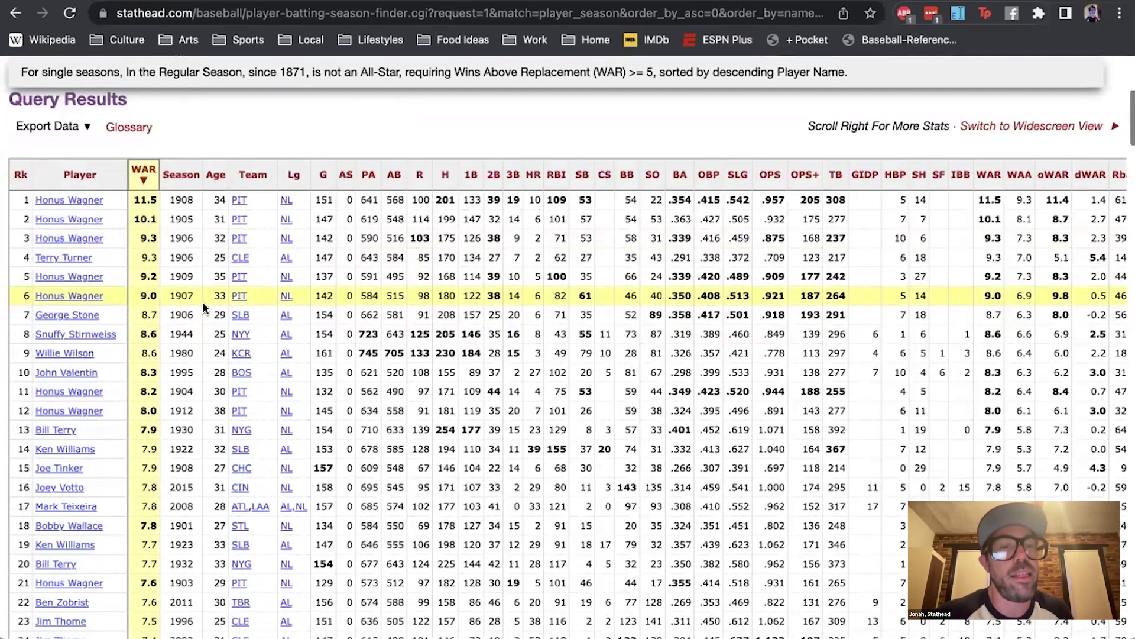
pyautogui.scroll(-1, 203, 307)
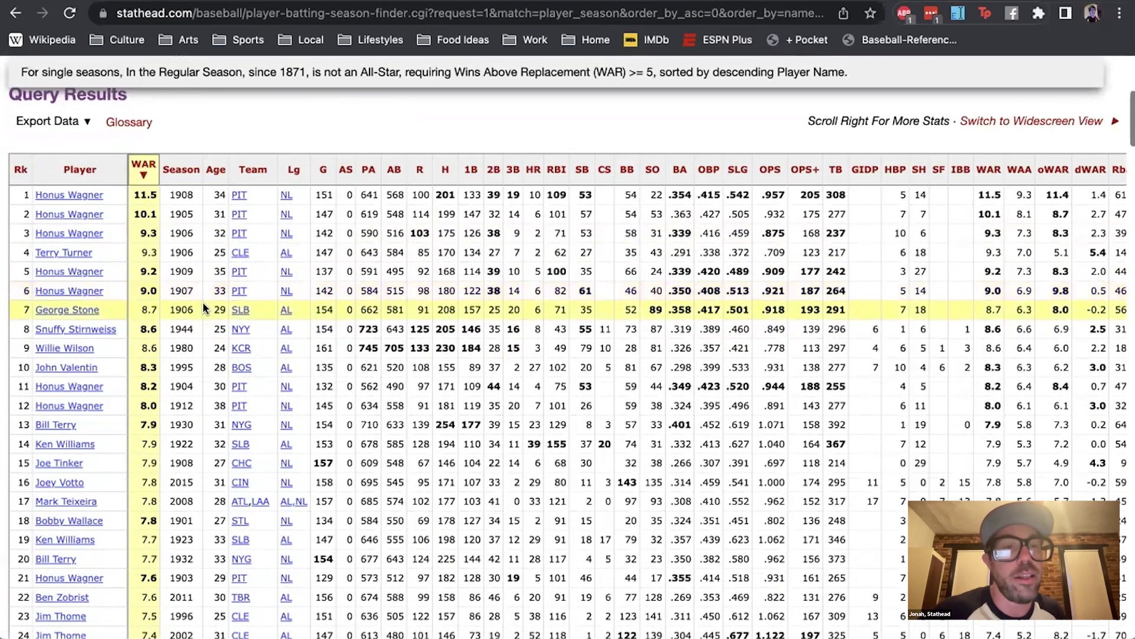
pyautogui.scroll(-1, 201, 312)
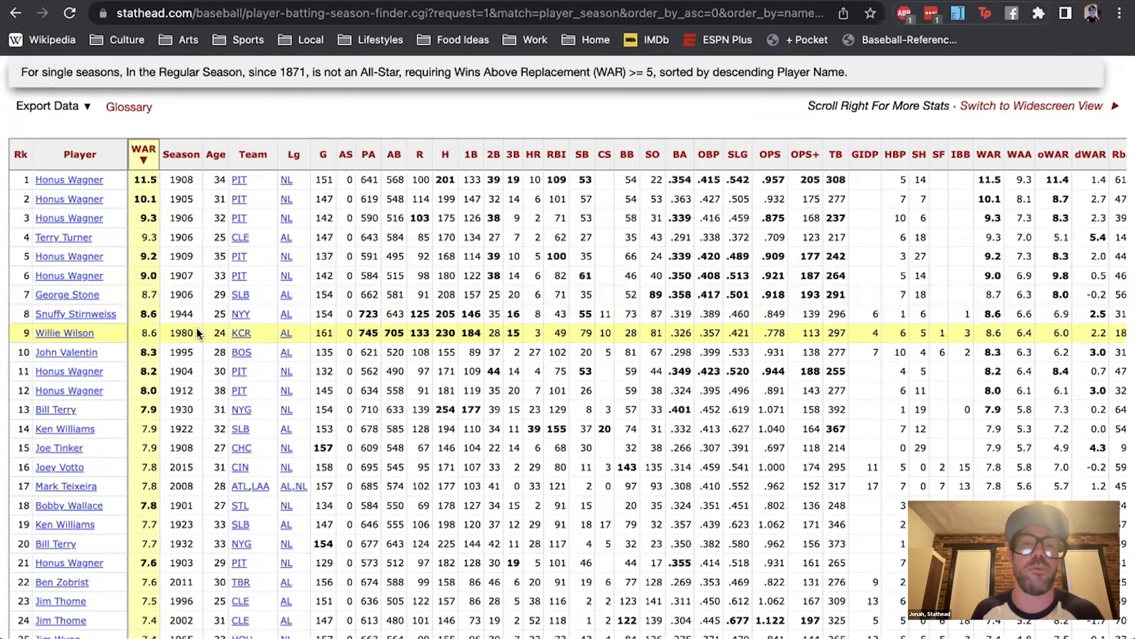
# - Reopen the search criteria and set the game type to Postseason
pyautogui.scroll(5, 197, 328)
pyautogui.click(89, 278)
pyautogui.scroll(-3, 208, 263)
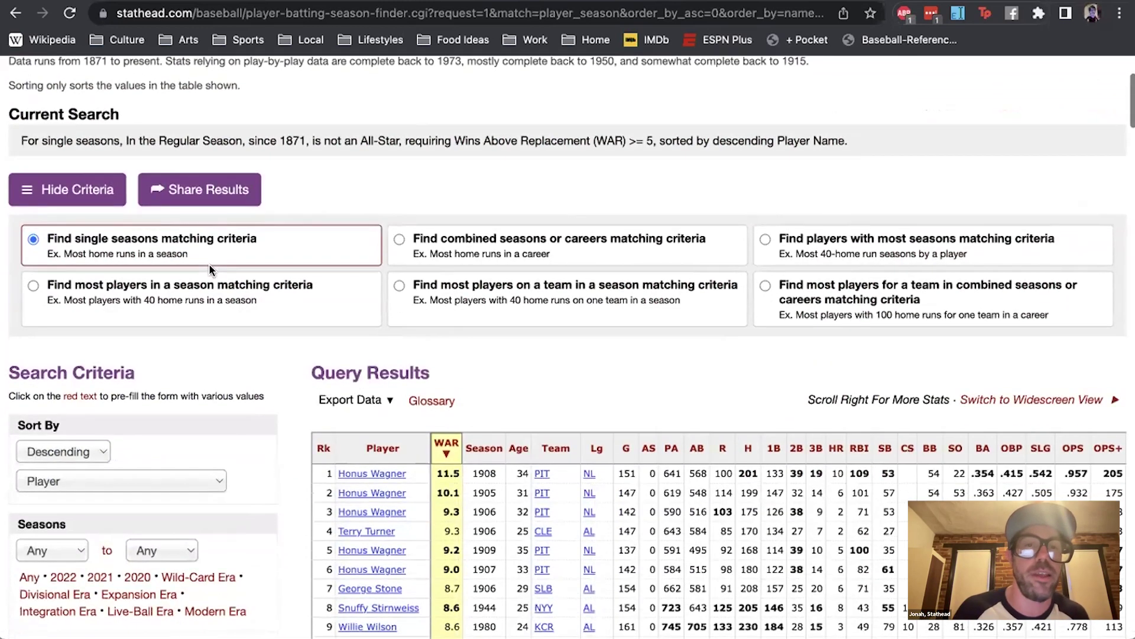
pyautogui.scroll(-5, 208, 264)
pyautogui.click(175, 252)
pyautogui.click(175, 251)
pyautogui.scroll(-5, 65, 219)
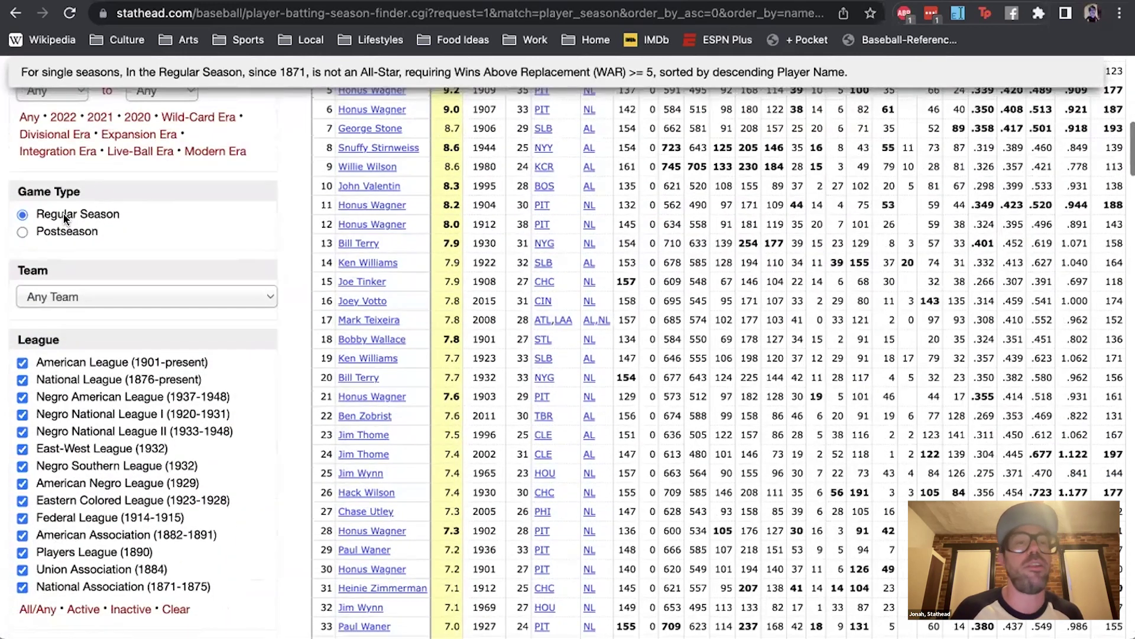
pyautogui.click(51, 233)
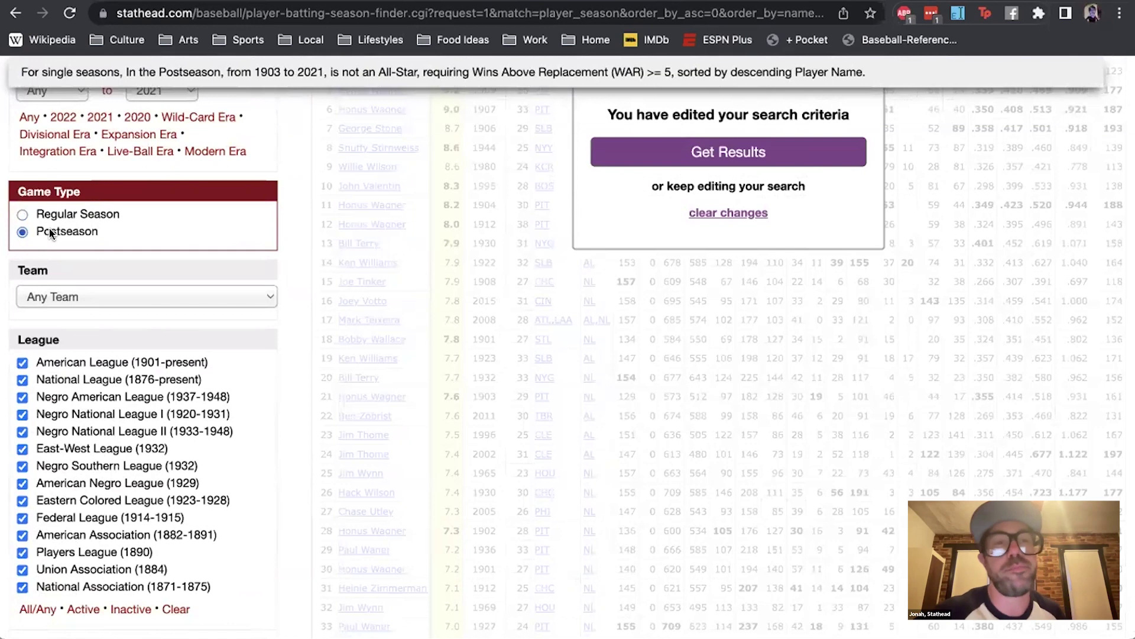
# - Remove the Wins Above Replacement filter and the All-Star Selection filter from the search
pyautogui.scroll(-10, 80, 211)
pyautogui.click(246, 448)
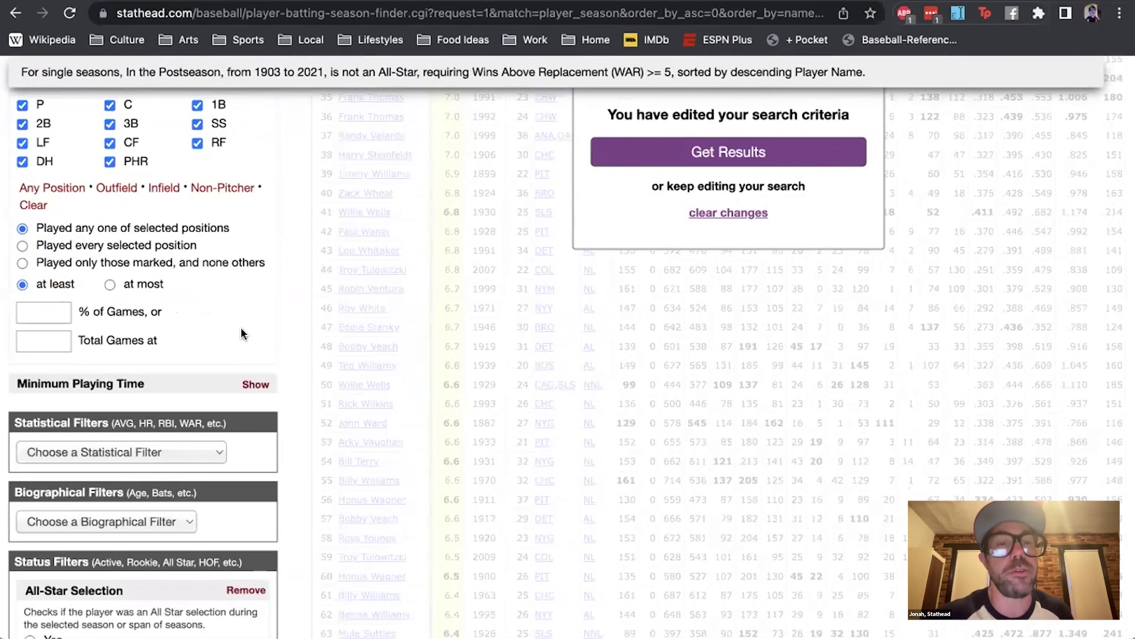
pyautogui.scroll(4, 240, 319)
pyautogui.scroll(-9, 231, 396)
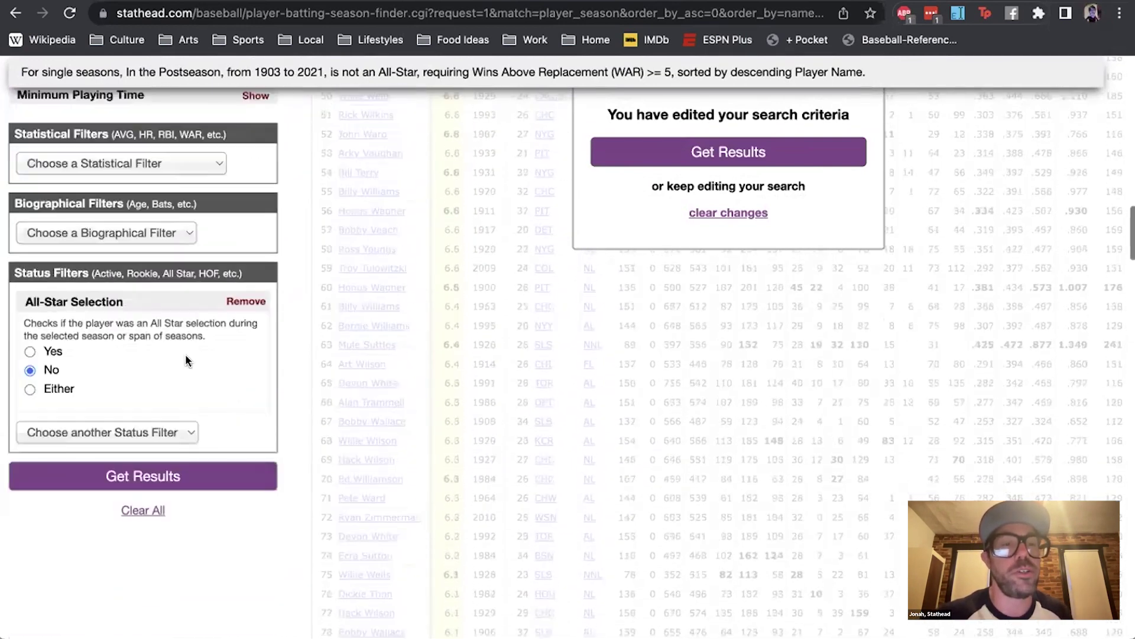
pyautogui.click(55, 388)
pyautogui.click(248, 301)
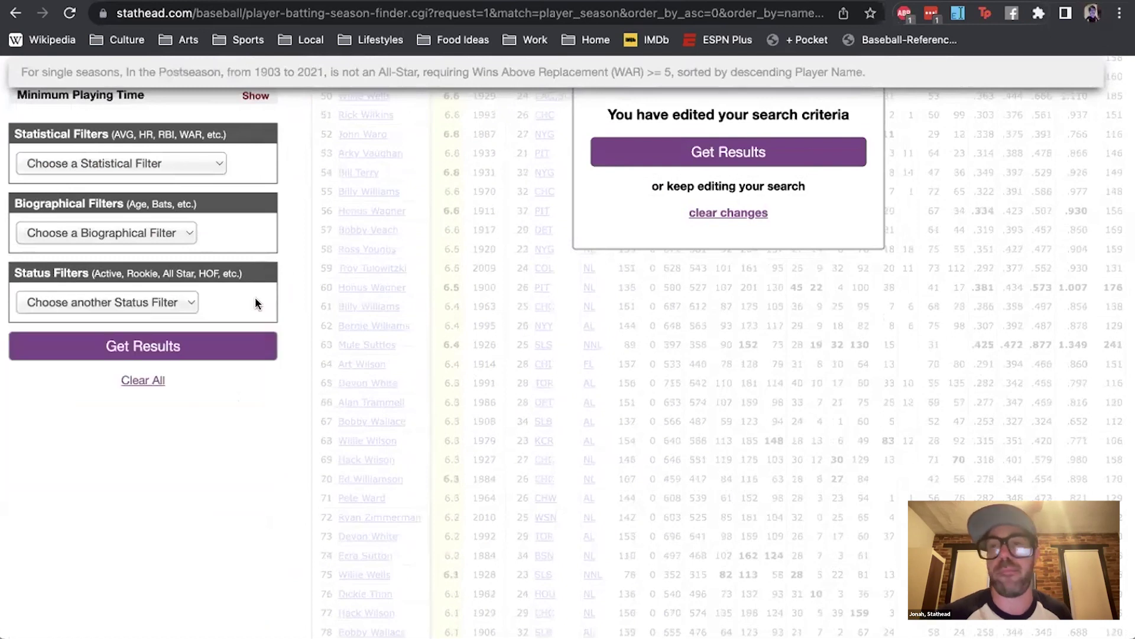
# - Set the search to sort by Runs Batted In and get the postseason results
pyautogui.scroll(15, 254, 296)
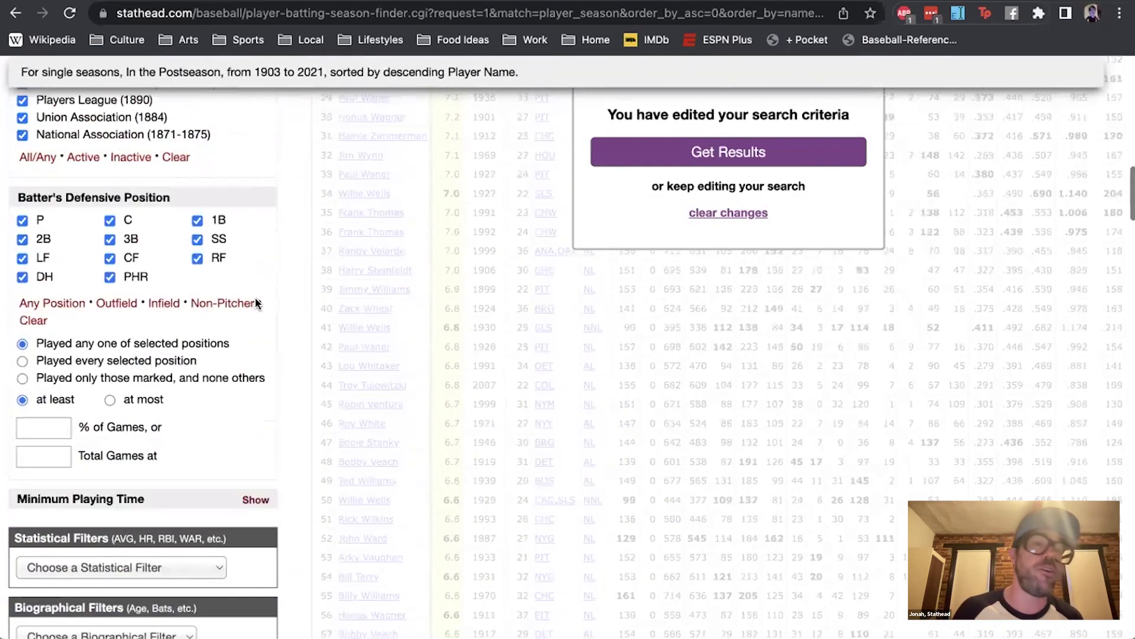
pyautogui.scroll(3, 212, 263)
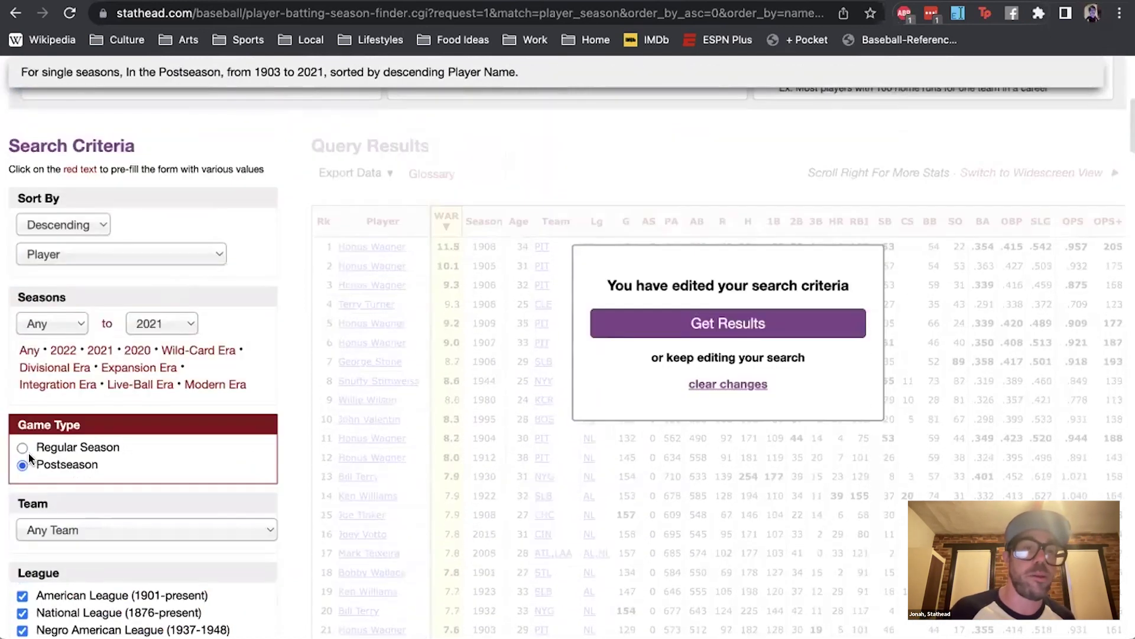
pyautogui.click(97, 253)
pyautogui.scroll(-5, 125, 207)
pyautogui.click(104, 173)
pyautogui.click(669, 327)
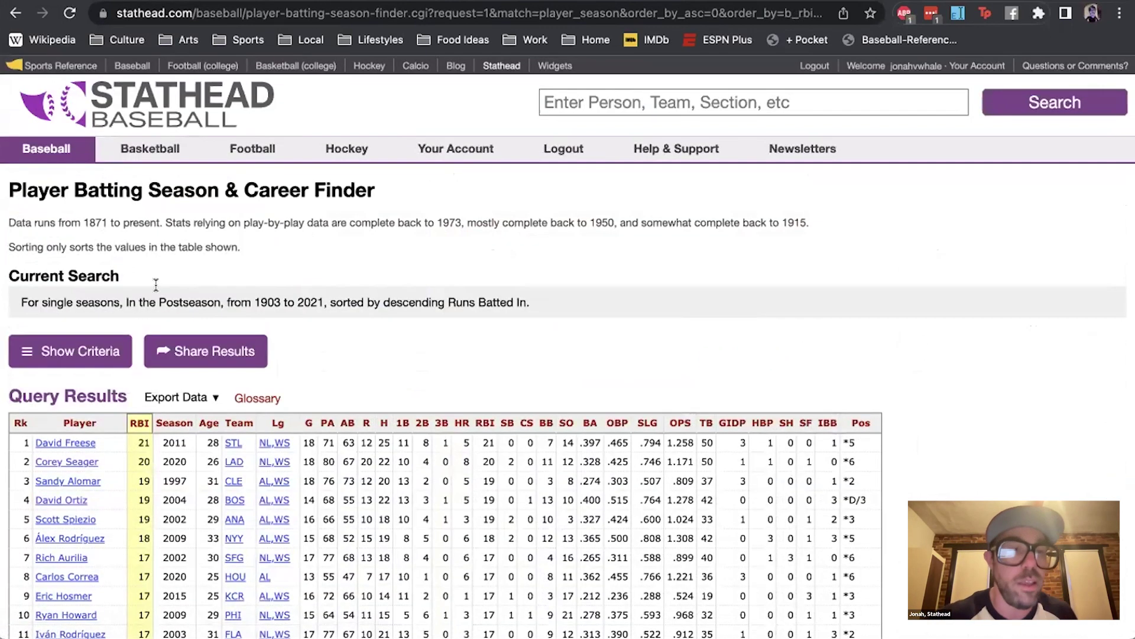
# - Reopen the search criteria and set the game type back to Regular Season
pyautogui.click(79, 360)
pyautogui.scroll(-10, 79, 360)
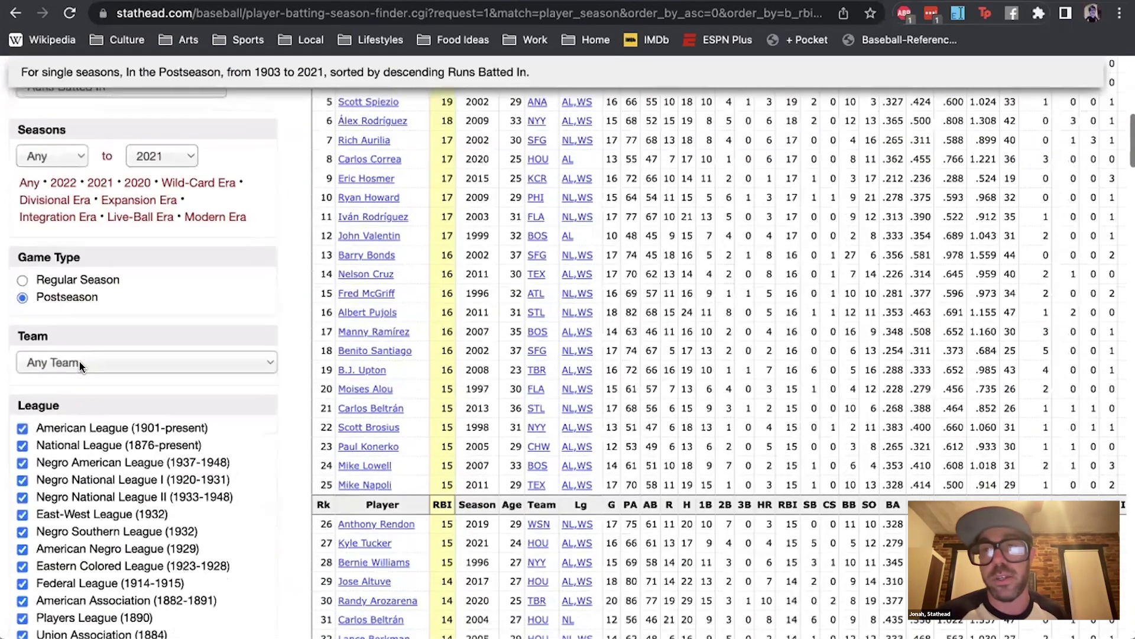
pyautogui.click(73, 276)
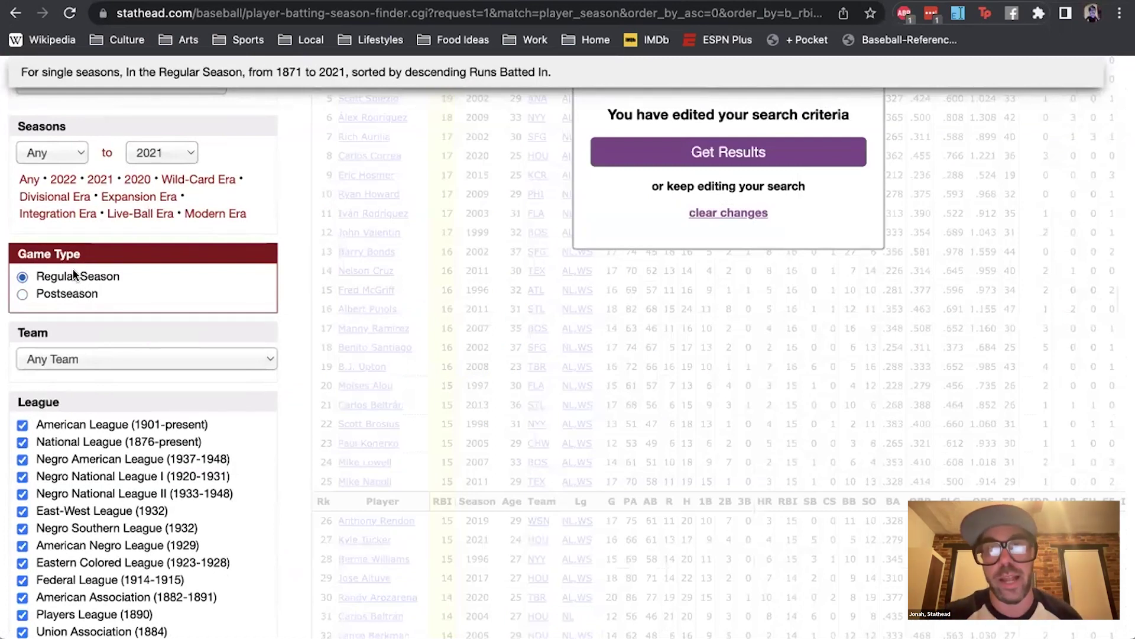
pyautogui.scroll(1, 74, 273)
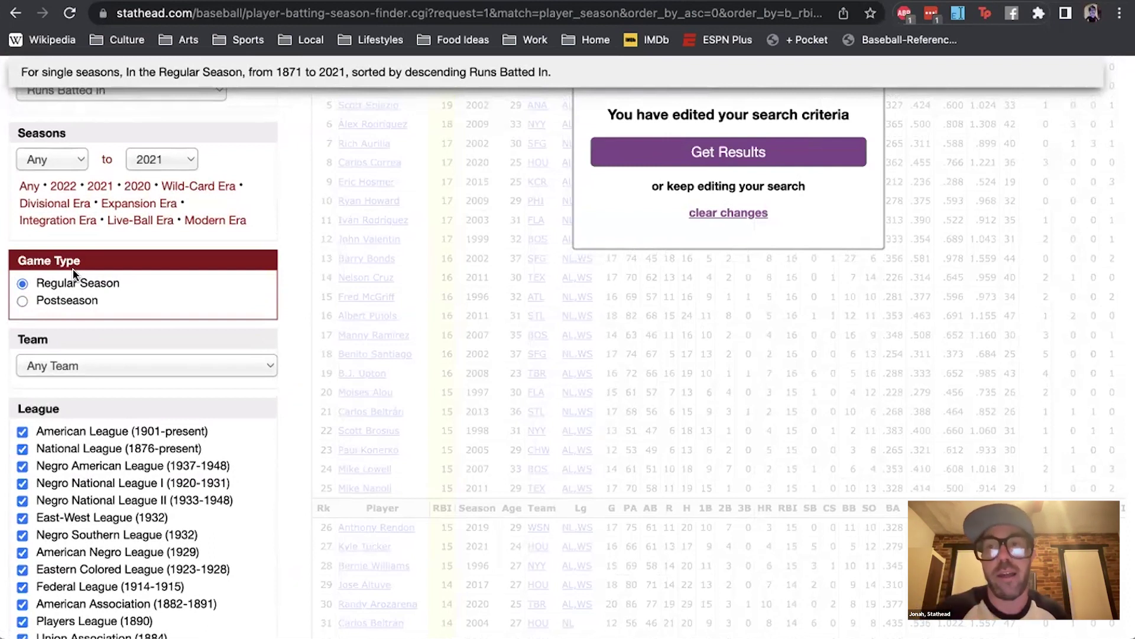
pyautogui.scroll(-5, 74, 273)
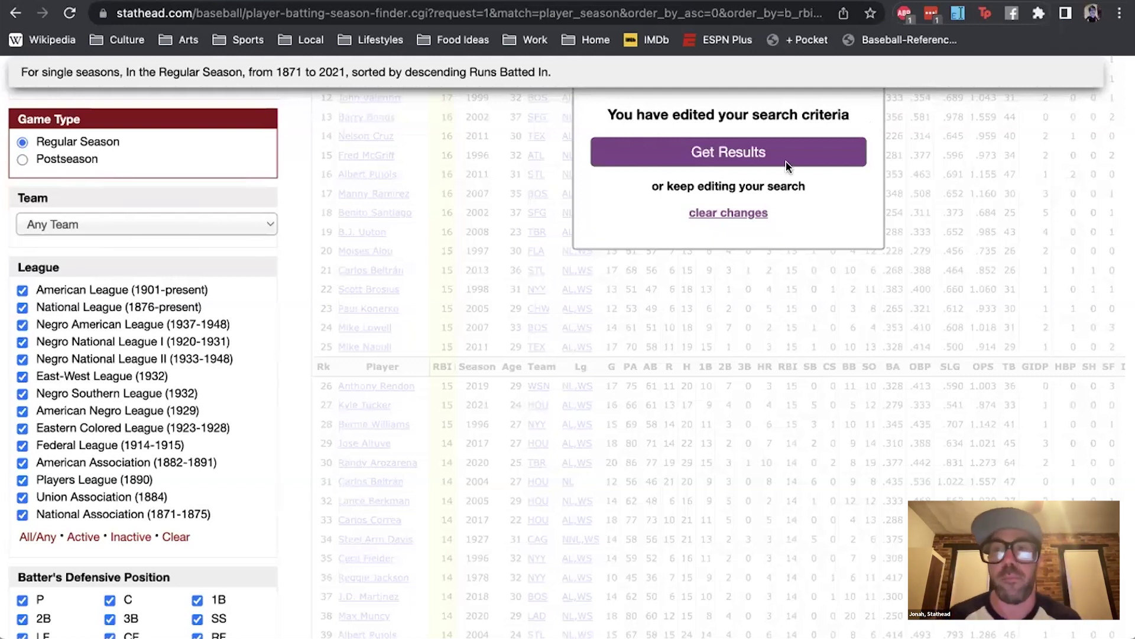
# - Add a Fielding Runs statistical filter of at least 10 and get the results
pyautogui.scroll(10, 770, 168)
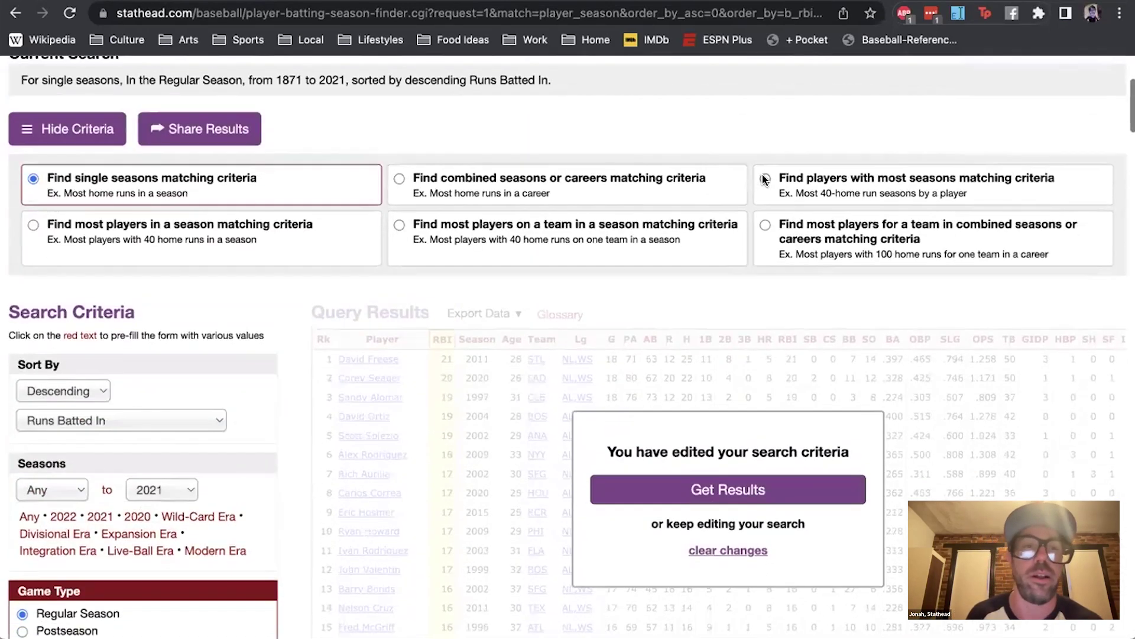
pyautogui.scroll(2, 762, 172)
pyautogui.scroll(-5, 265, 236)
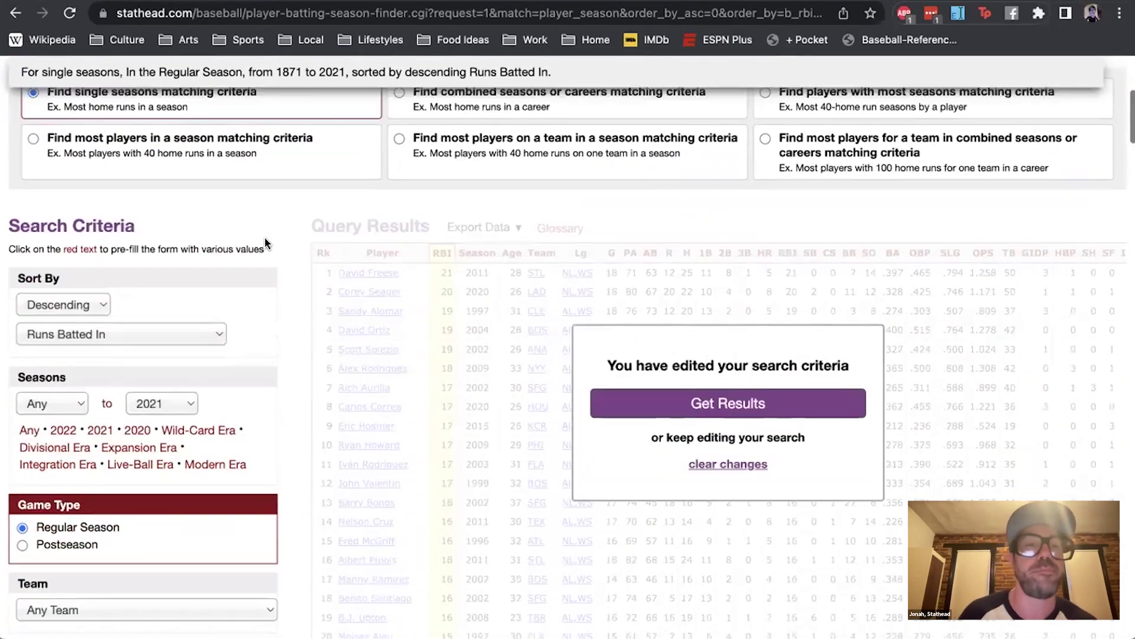
pyautogui.scroll(-10, 264, 237)
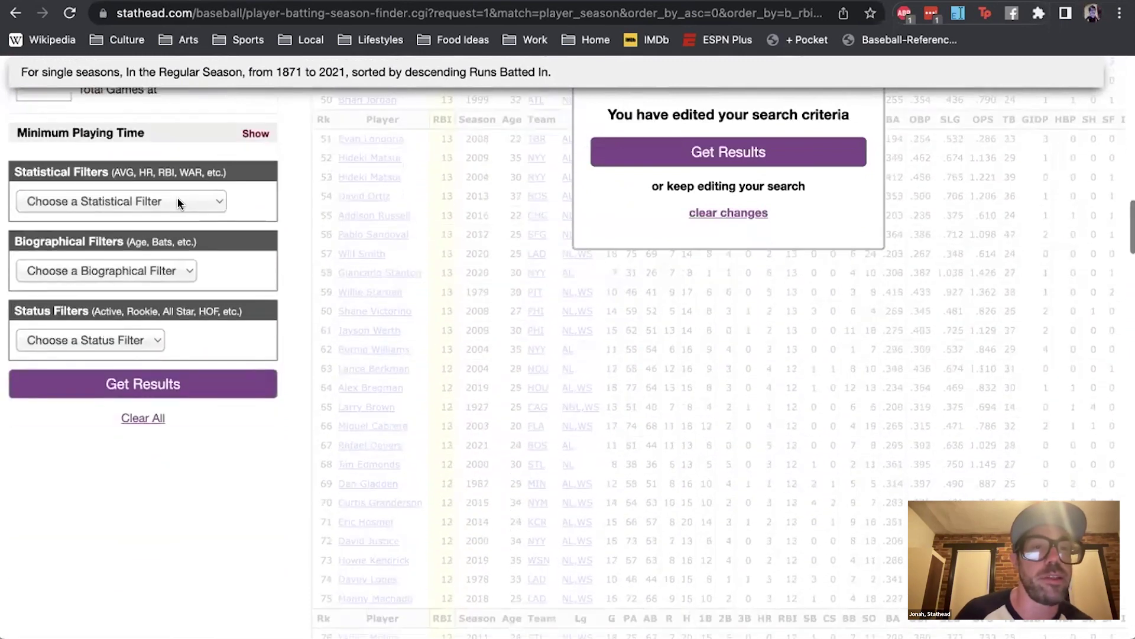
pyautogui.click(178, 201)
pyautogui.scroll(-8, 133, 336)
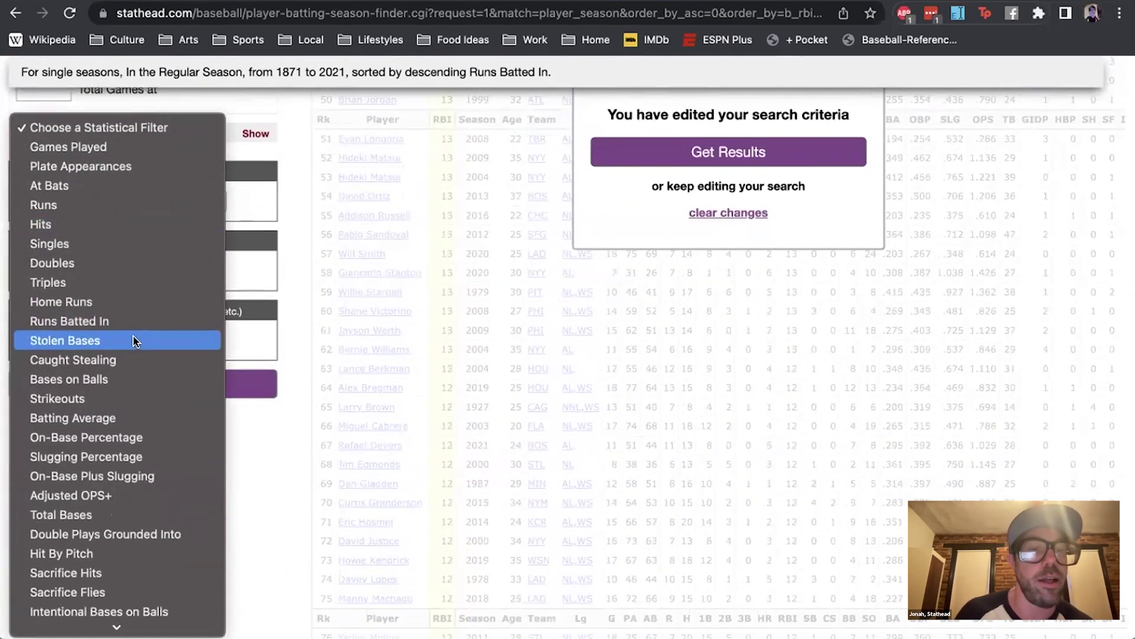
pyautogui.scroll(-3, 133, 336)
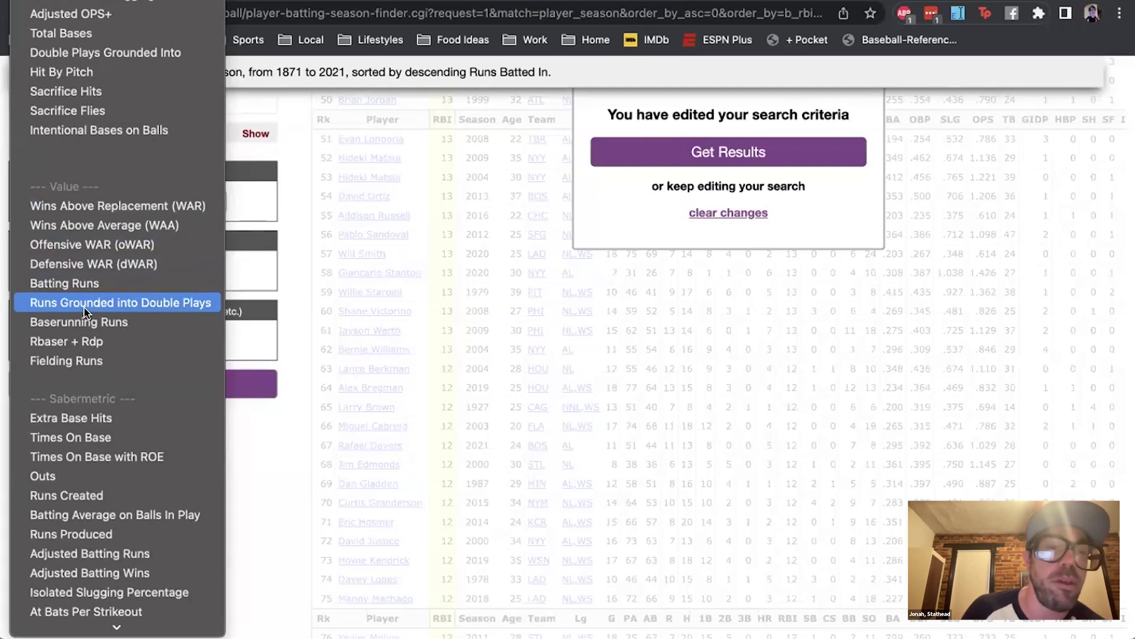
pyautogui.scroll(-1, 85, 347)
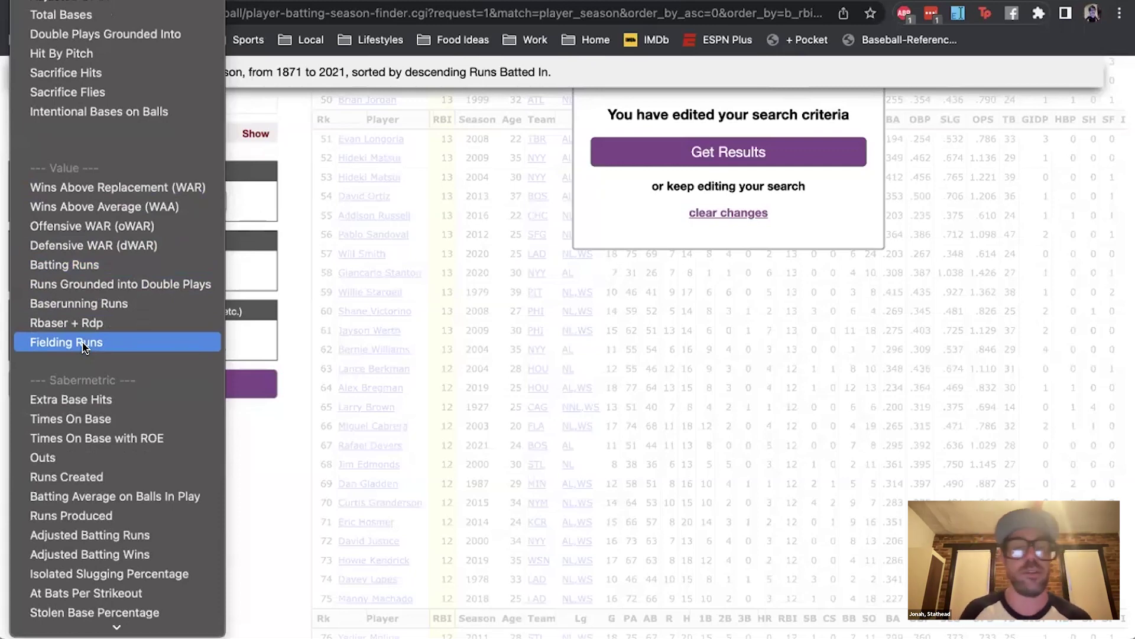
pyautogui.click(84, 345)
pyautogui.write('10')
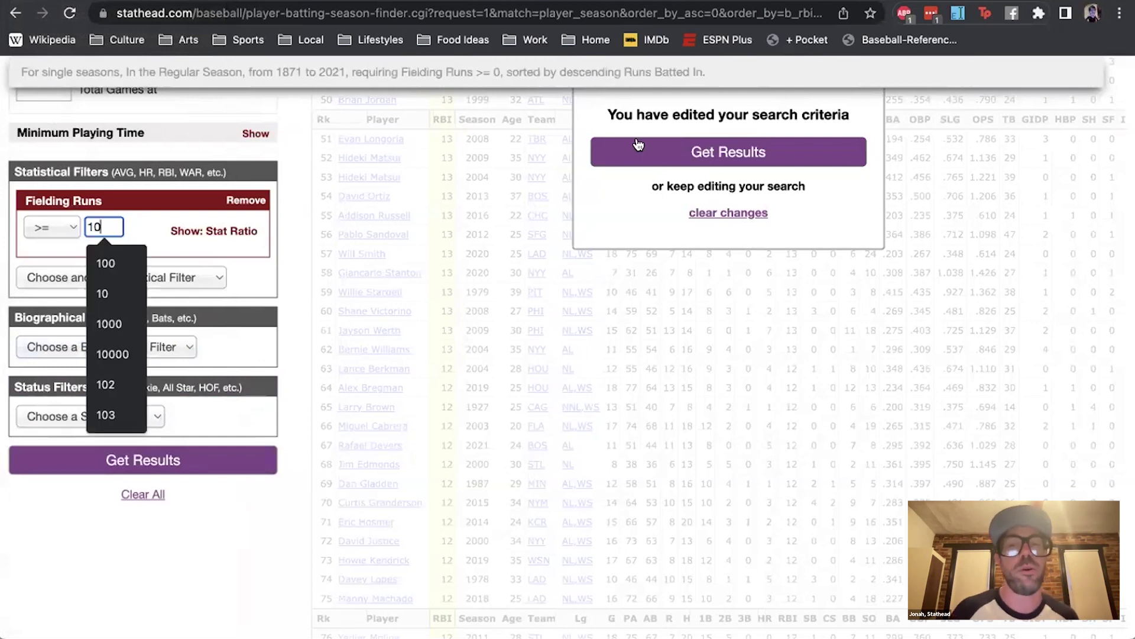
pyautogui.click(637, 144)
# - Sort the query results by descending fielding runs (Rfield)
pyautogui.scroll(20, 369, 233)
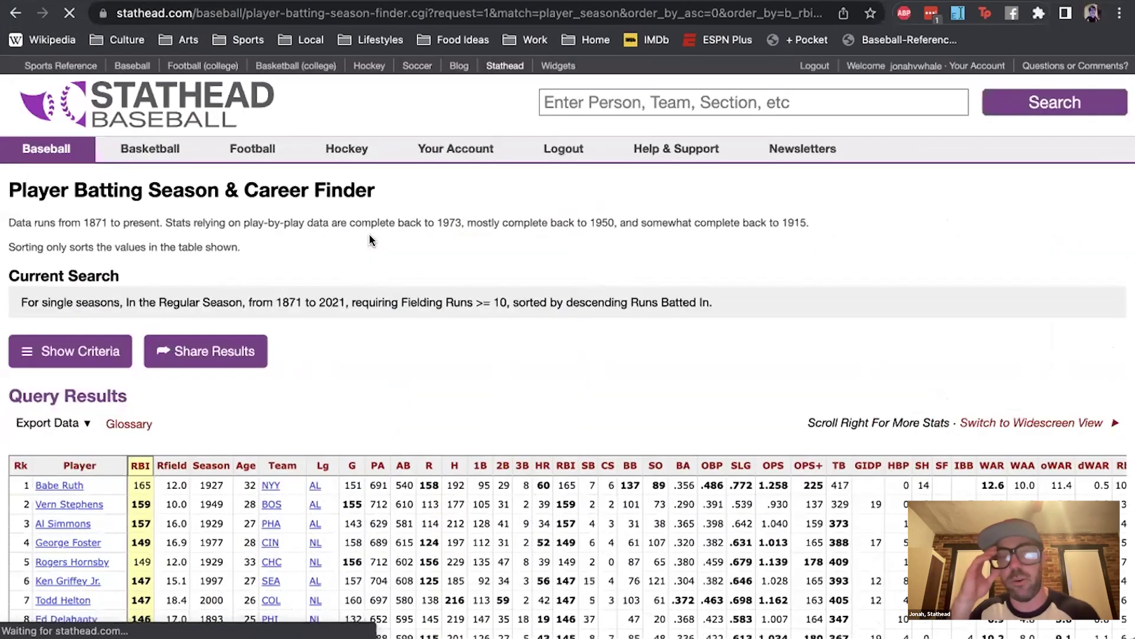
pyautogui.scroll(-3, 35, 284)
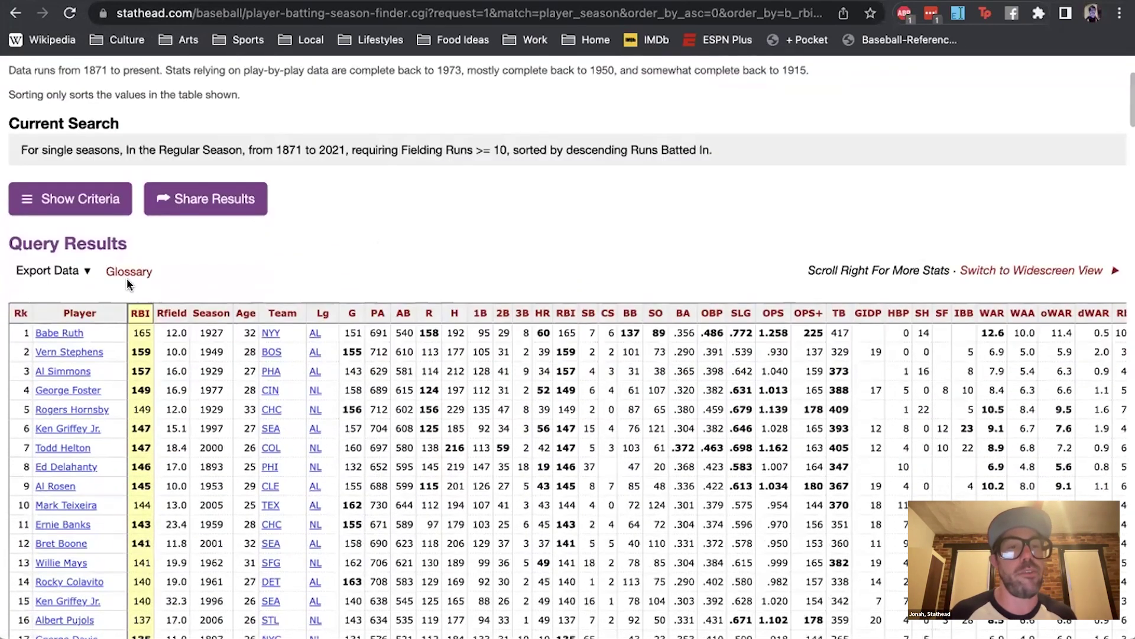
pyautogui.scroll(-1, 181, 278)
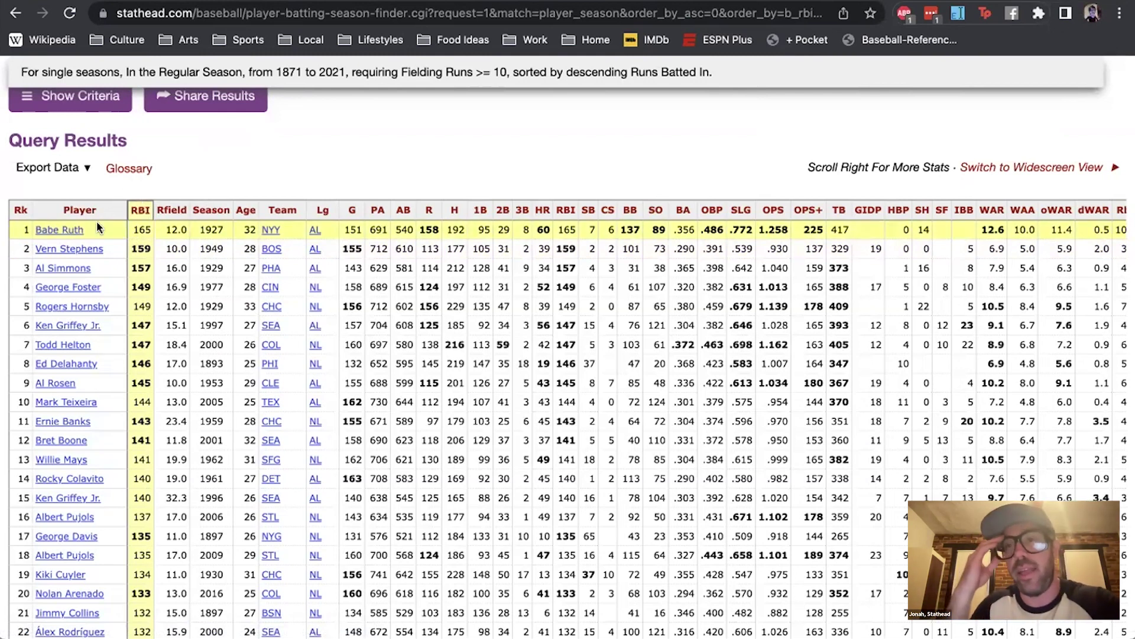
pyautogui.click(168, 208)
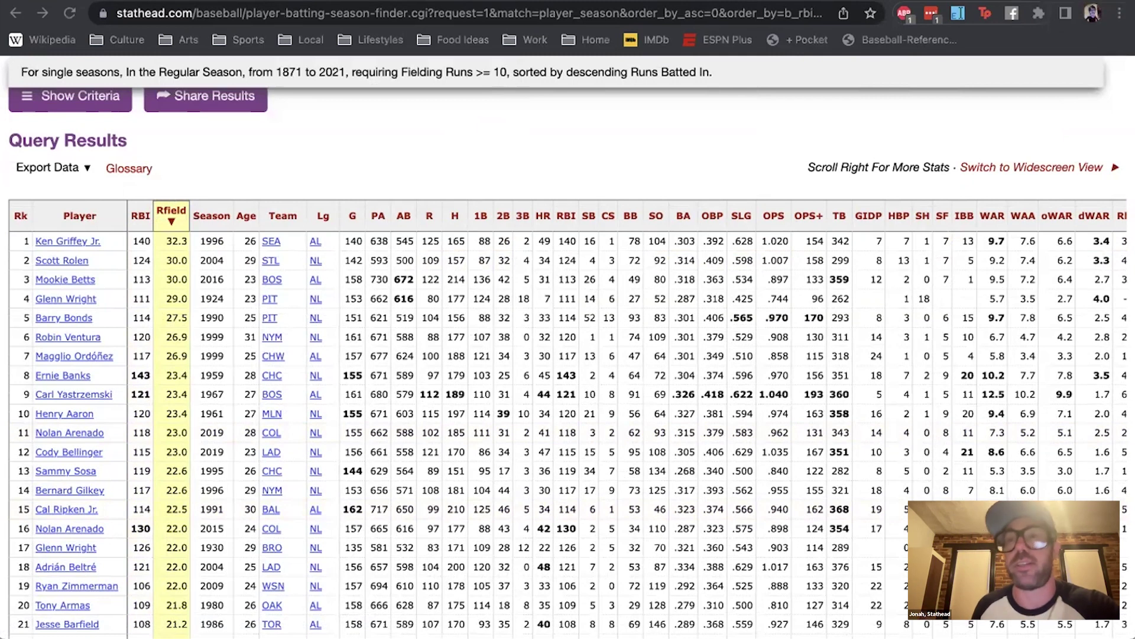
pyautogui.click(178, 355)
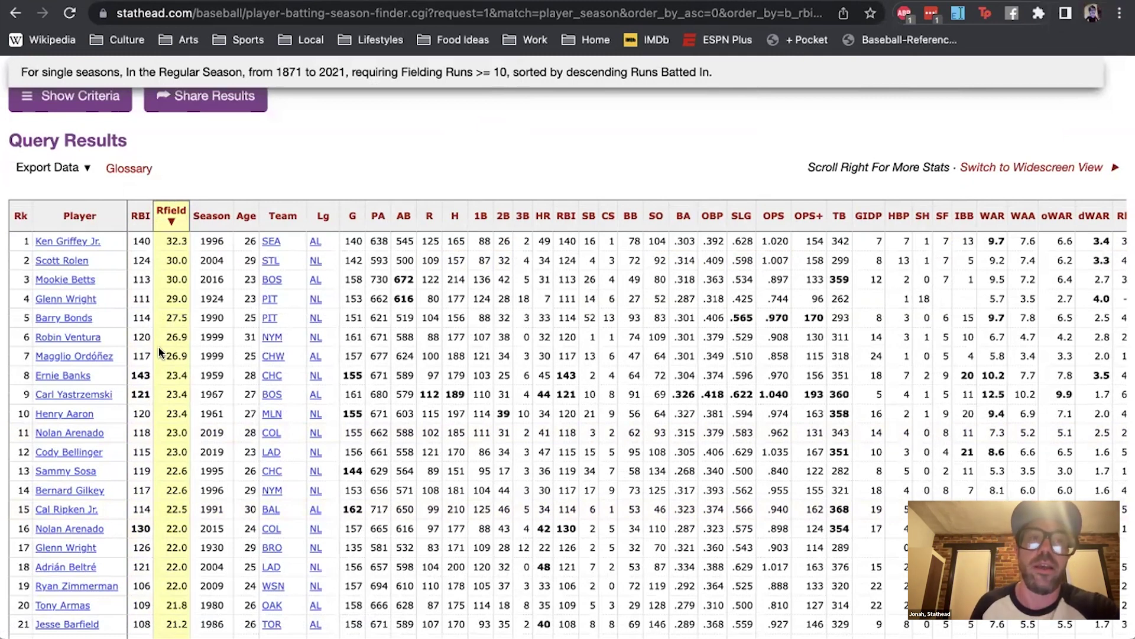
# - Go to the main Stathead Baseball page and look over the available finders
pyautogui.scroll(3, 121, 295)
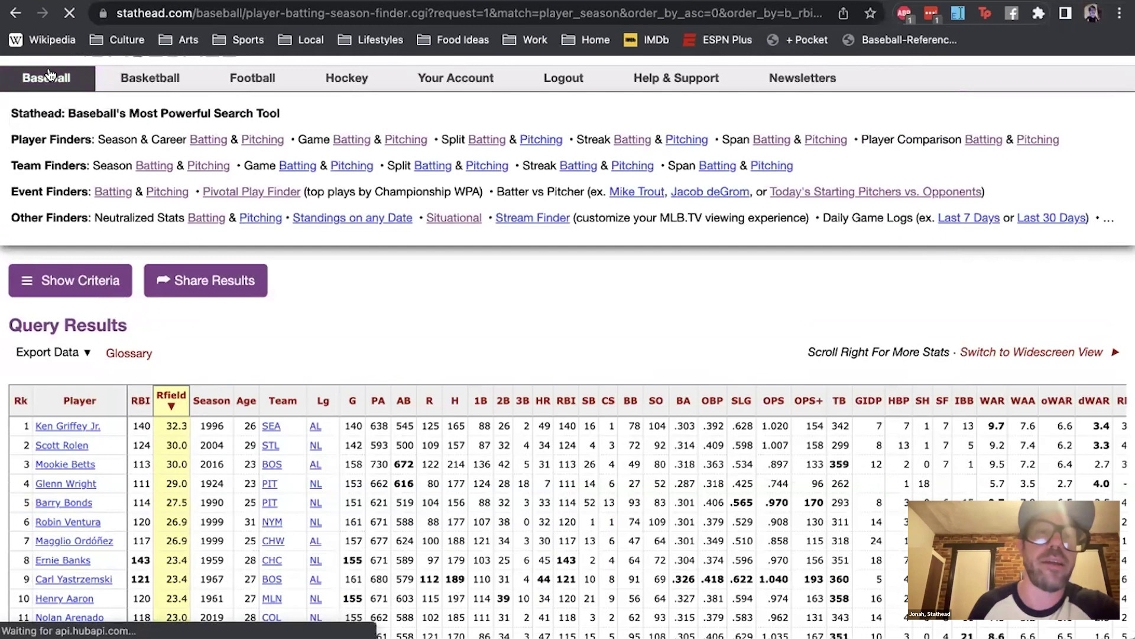
pyautogui.click(63, 93)
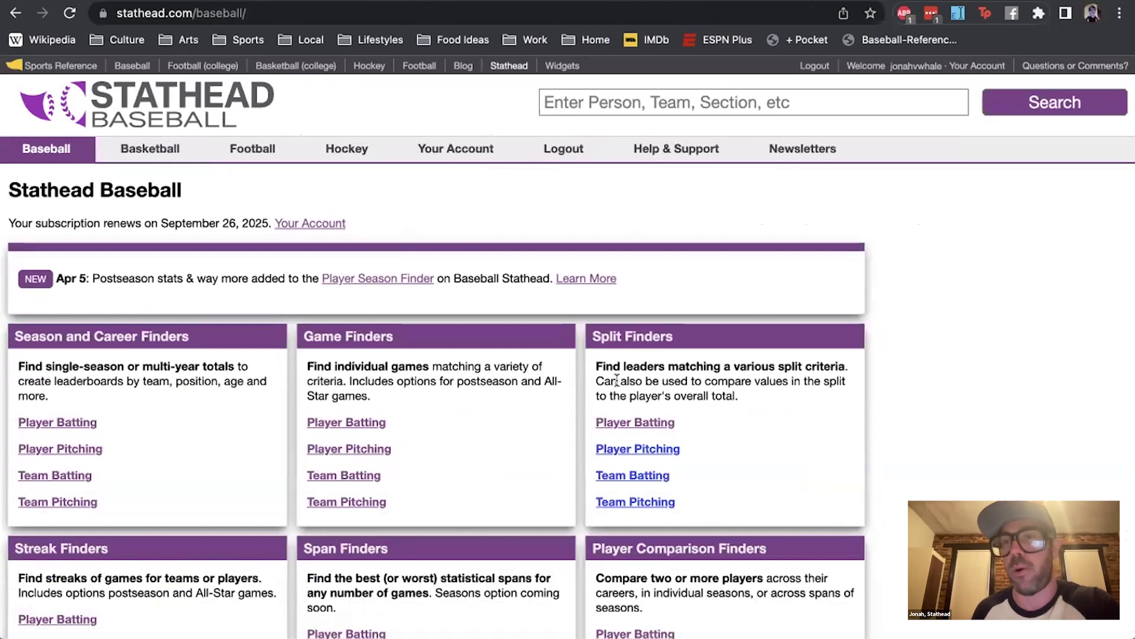
pyautogui.scroll(-2, 299, 362)
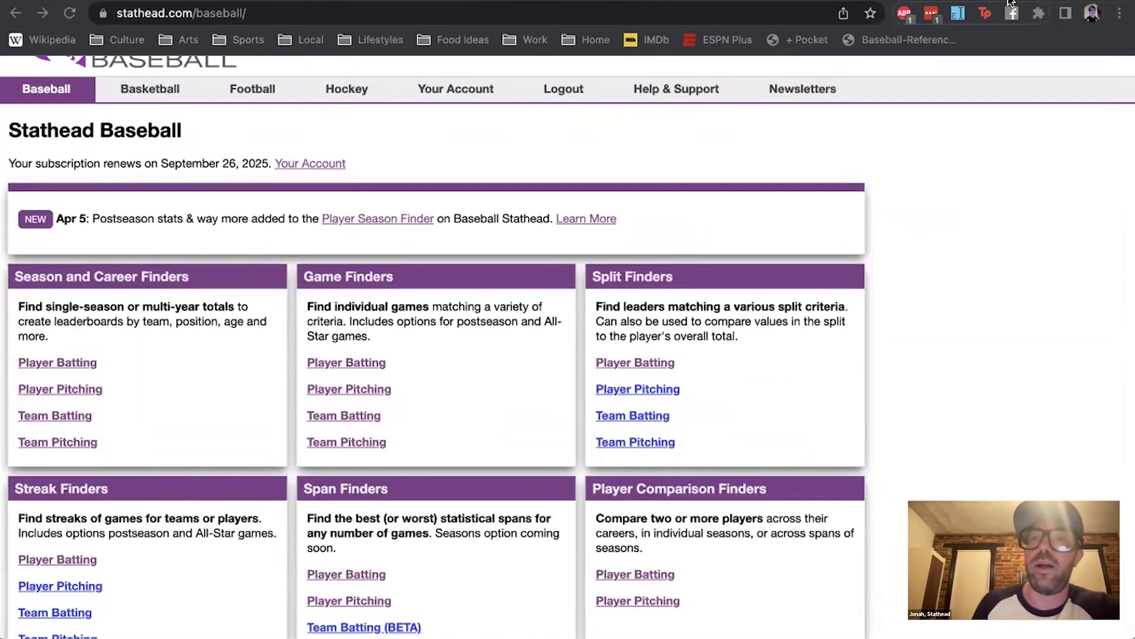
# - Open the season finder for Team Batting and look over its search options and default results
pyautogui.click(33, 395)
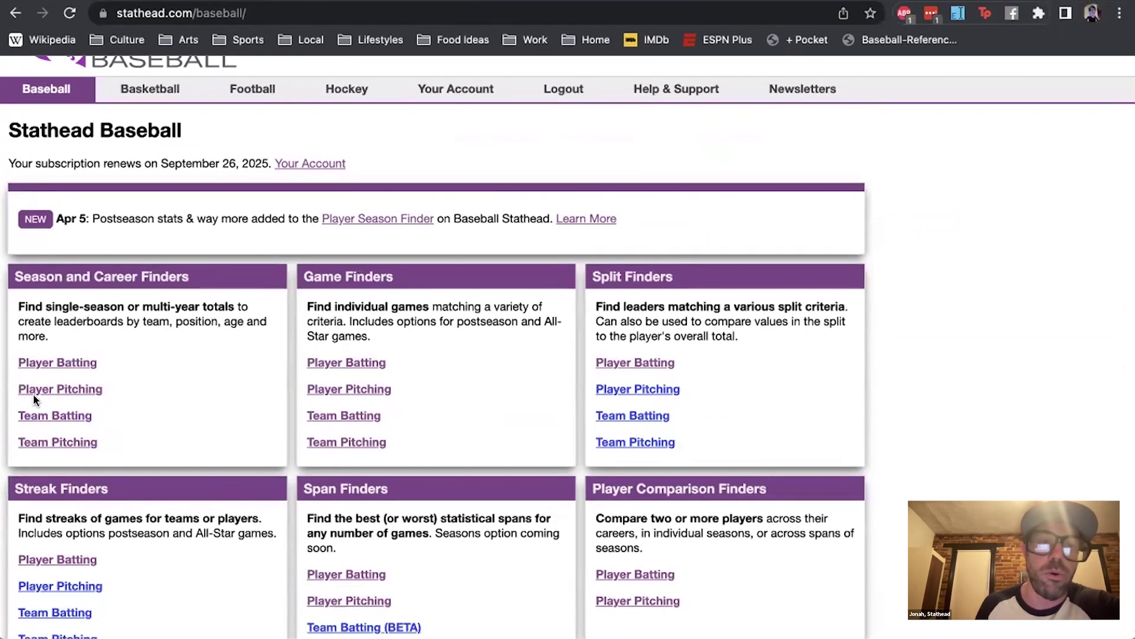
pyautogui.click(55, 417)
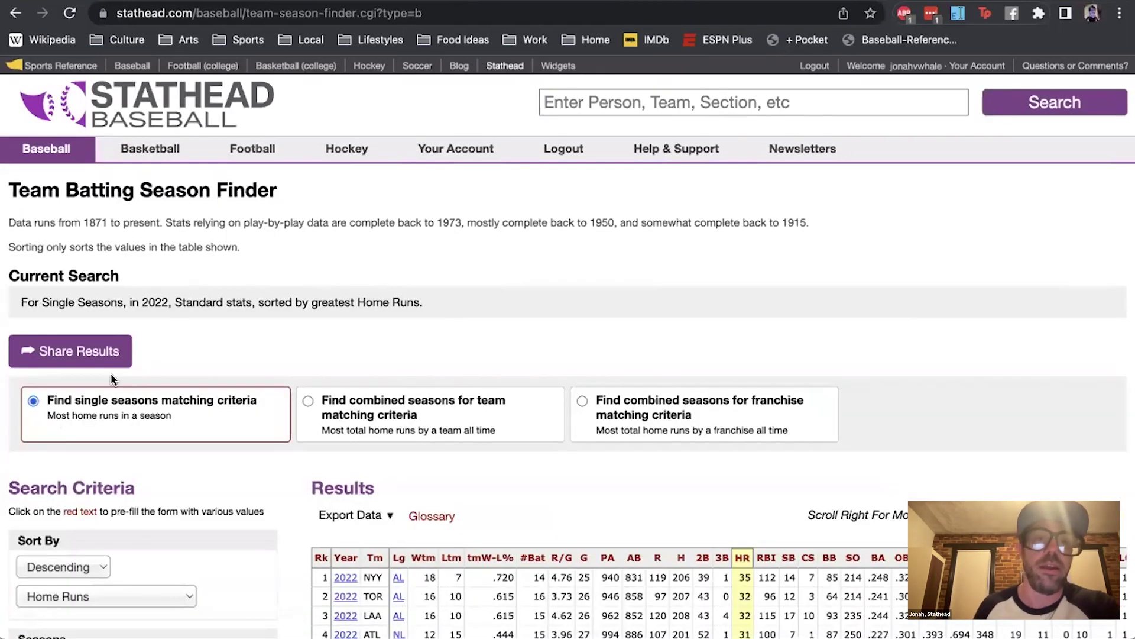
pyautogui.scroll(-2, 111, 373)
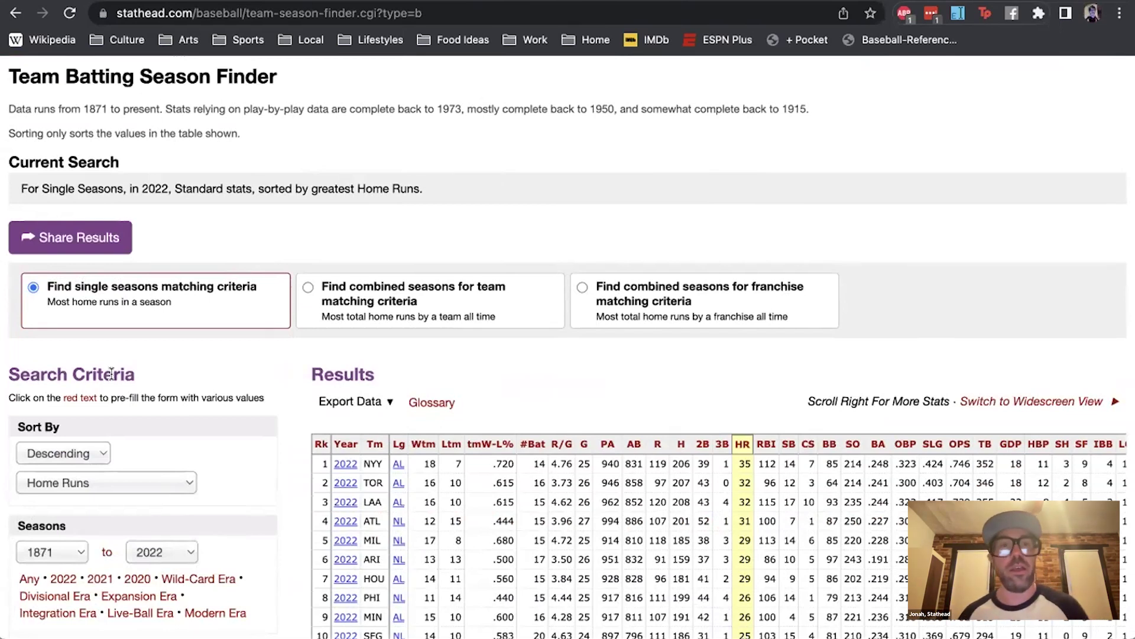
# - Return to the Stathead Baseball page and open the season finder for Team Pitching
pyautogui.click(15, 12)
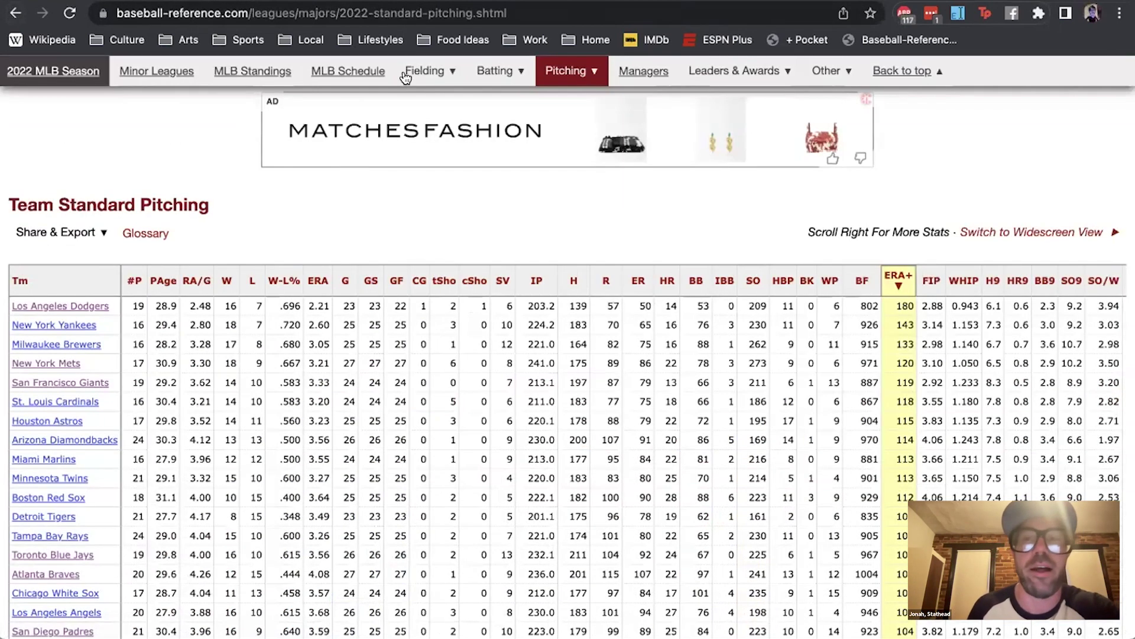
pyautogui.press('super+bracketright')
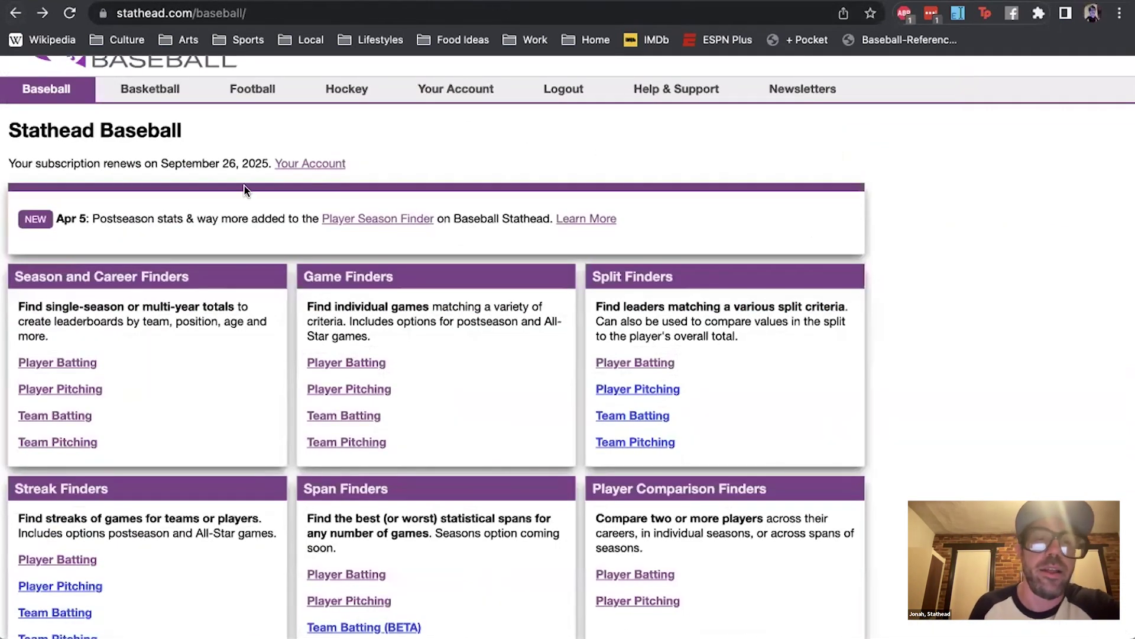
pyautogui.click(69, 443)
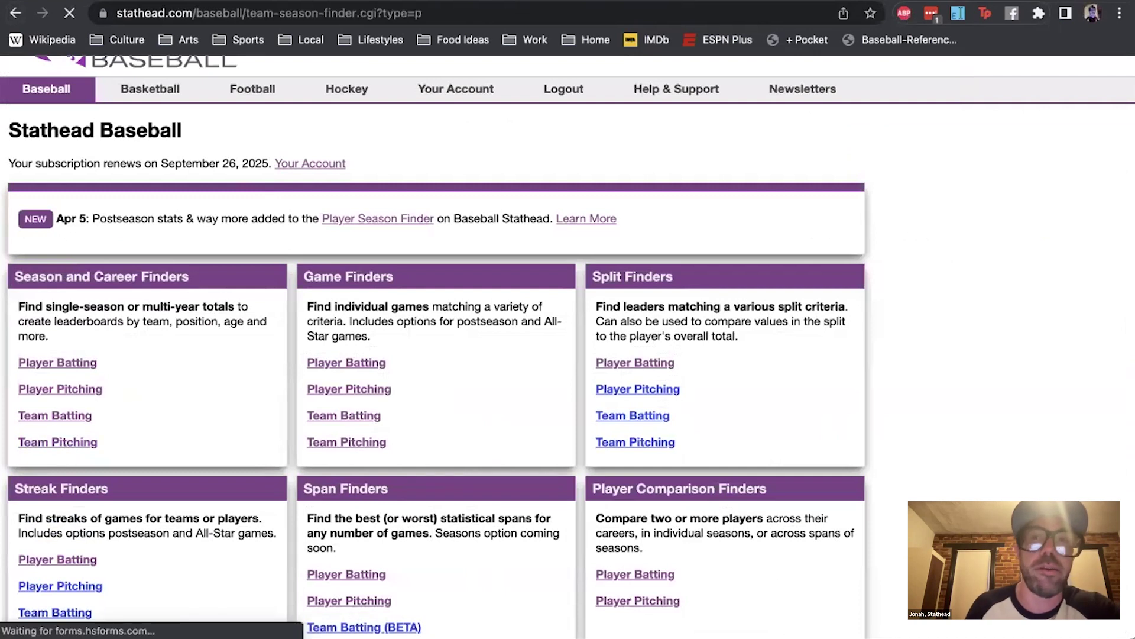
# - Check the ERA+ column in Baseball Reference's 2022 Team Standard Pitching table, and return to the Team Pitching Season Finder
pyautogui.press('super+bracketleft')
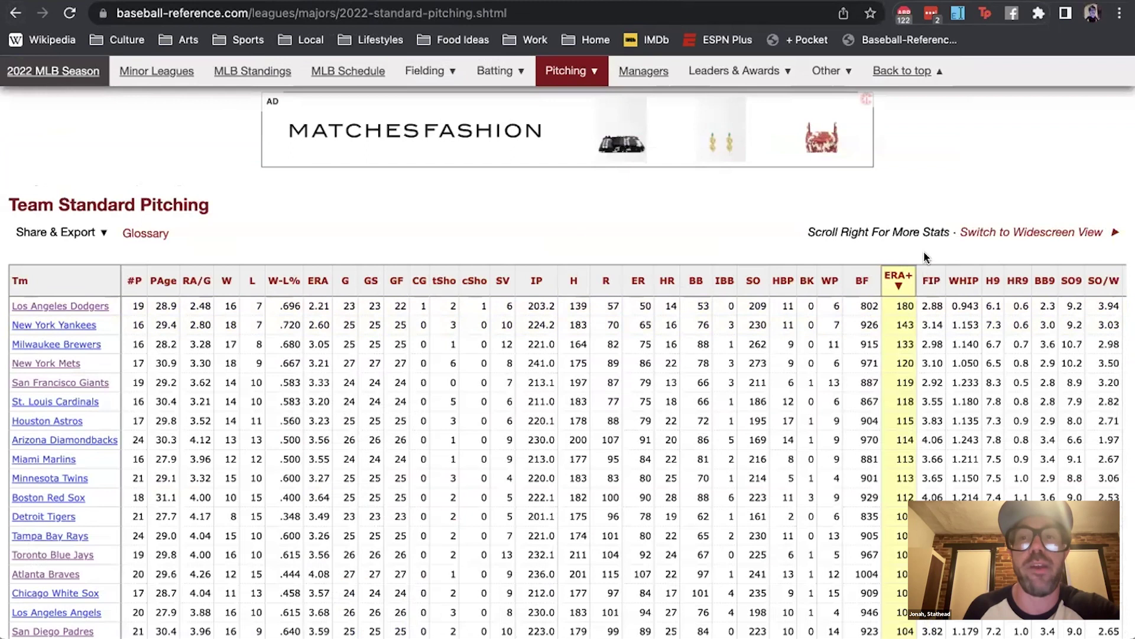
pyautogui.moveTo(897, 286)
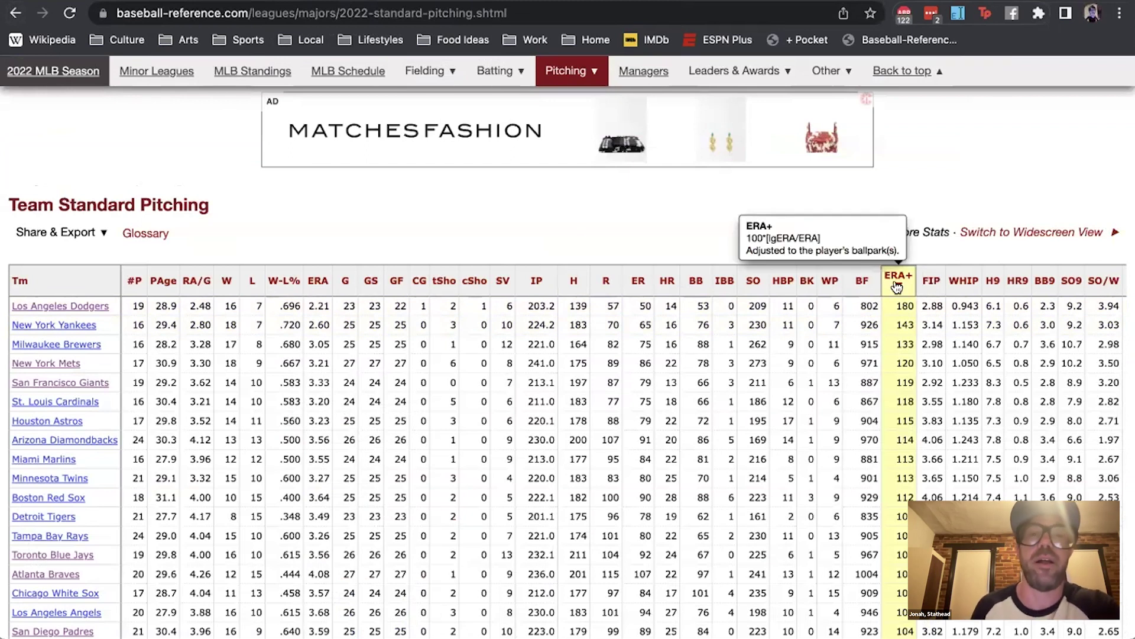
pyautogui.click(535, 40)
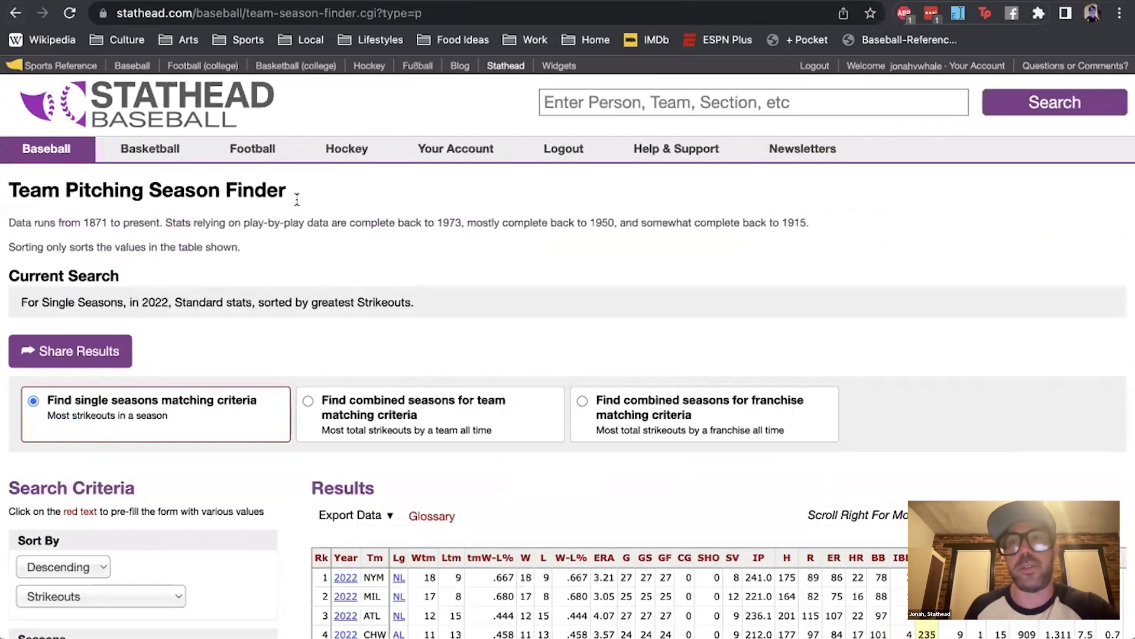
# - Set the single-season team pitching search to sort by descending Adjusted ERA+ and get the results
pyautogui.scroll(-3, 282, 281)
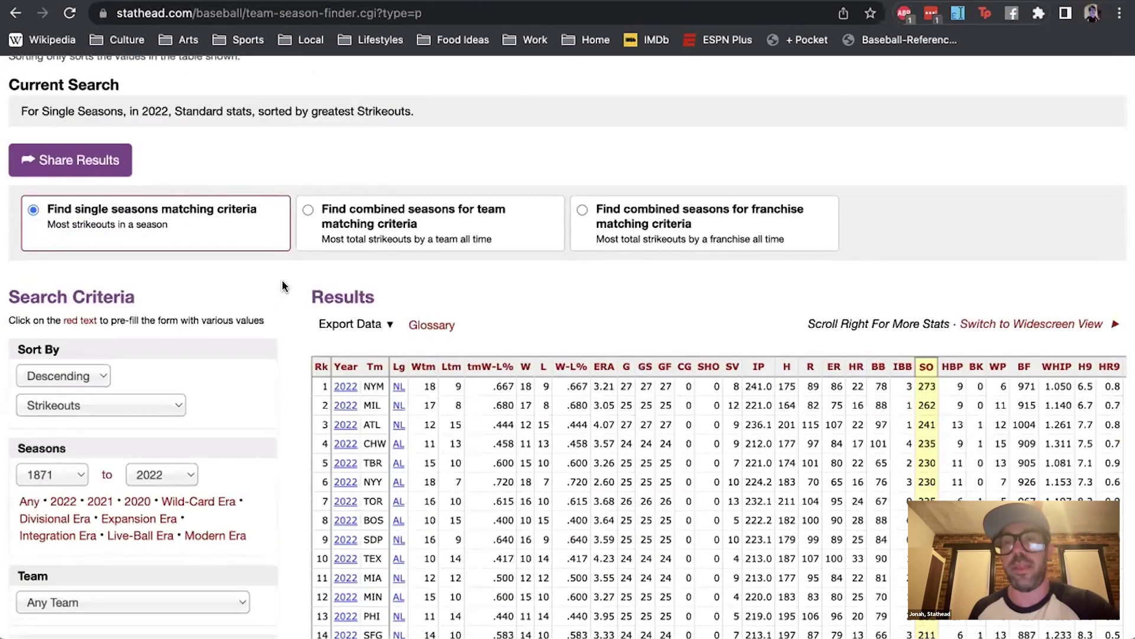
pyautogui.scroll(-6, 331, 178)
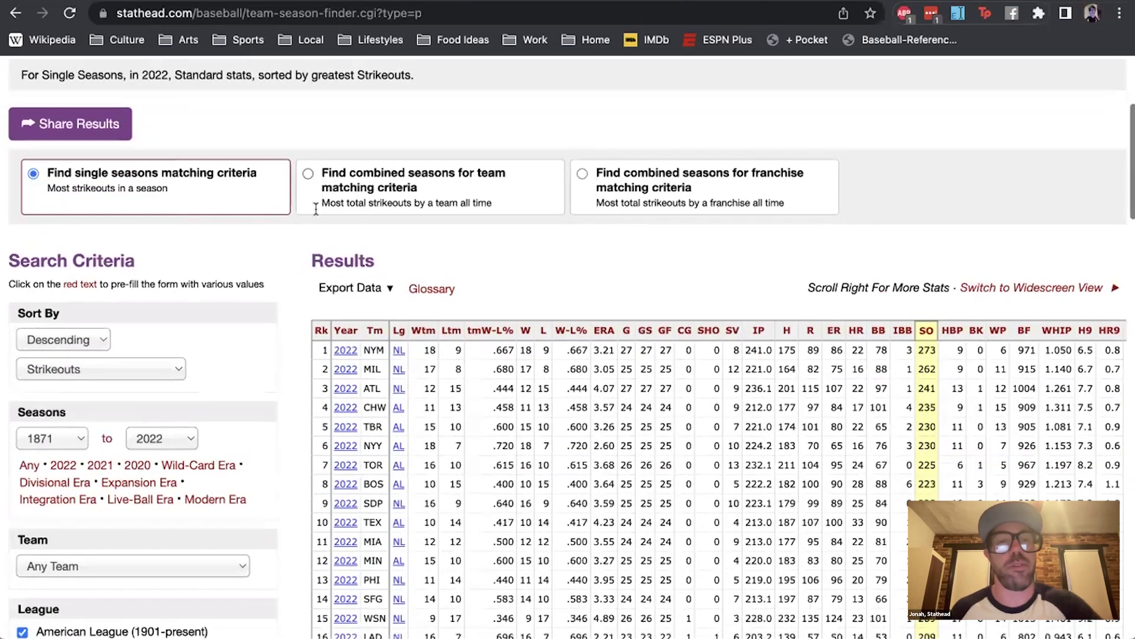
pyautogui.scroll(-5, 317, 210)
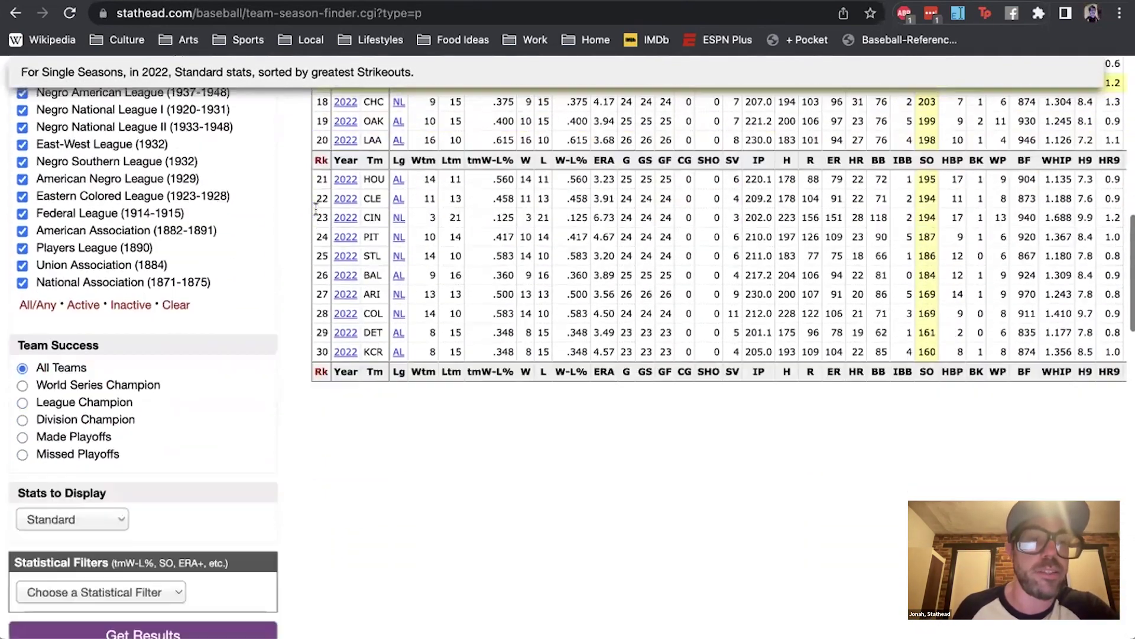
pyautogui.scroll(10, 316, 210)
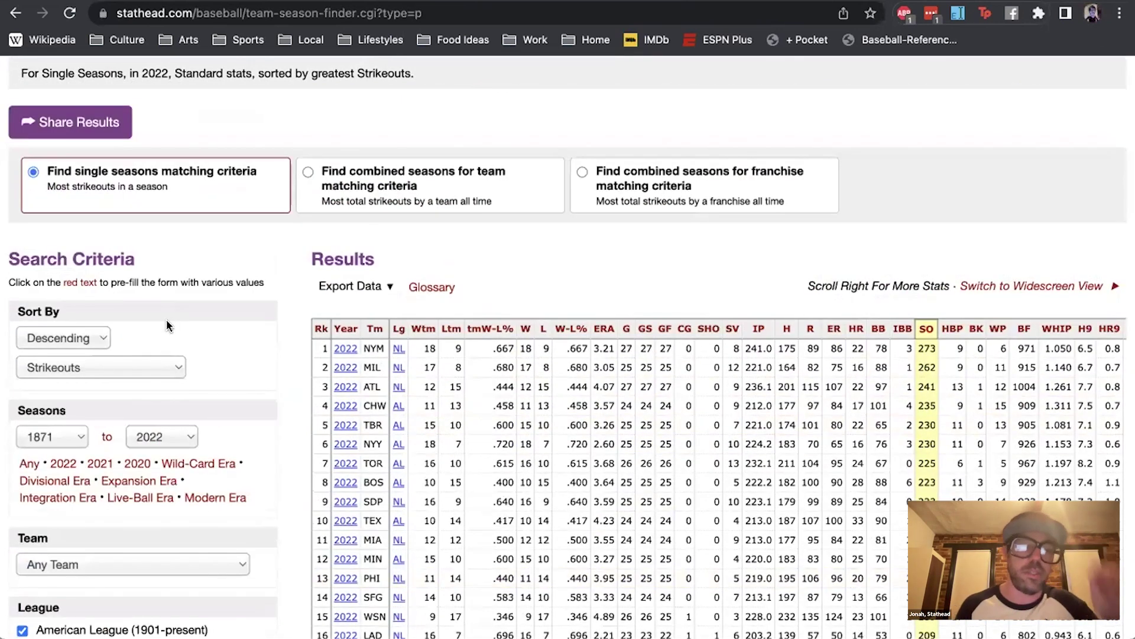
pyautogui.click(144, 364)
pyautogui.click(108, 578)
pyautogui.scroll(-3, 384, 354)
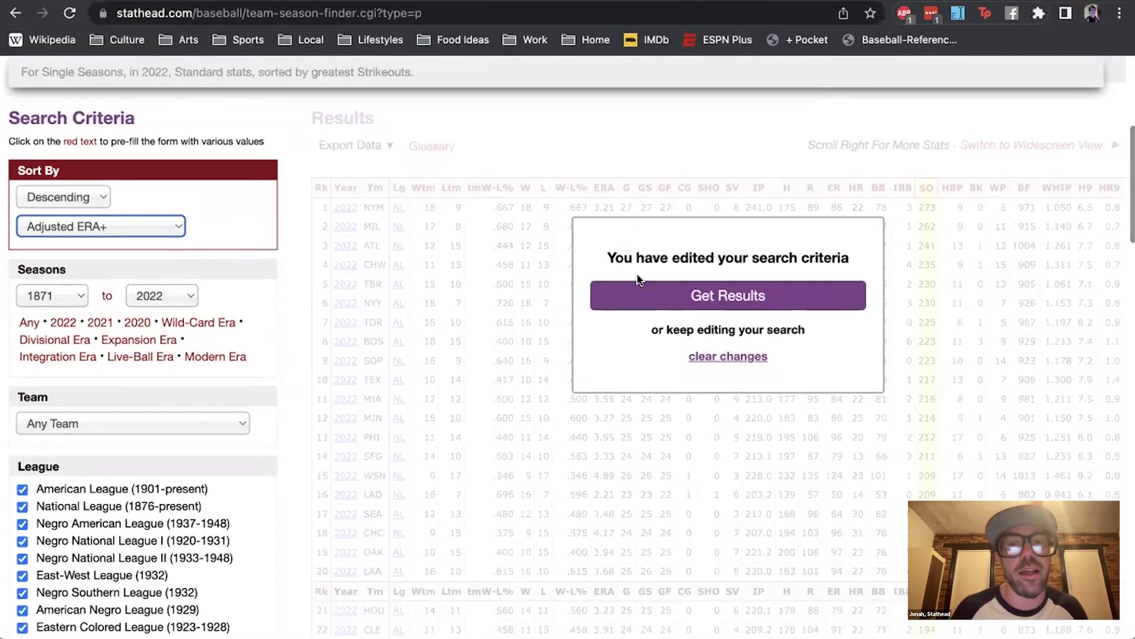
pyautogui.click(633, 297)
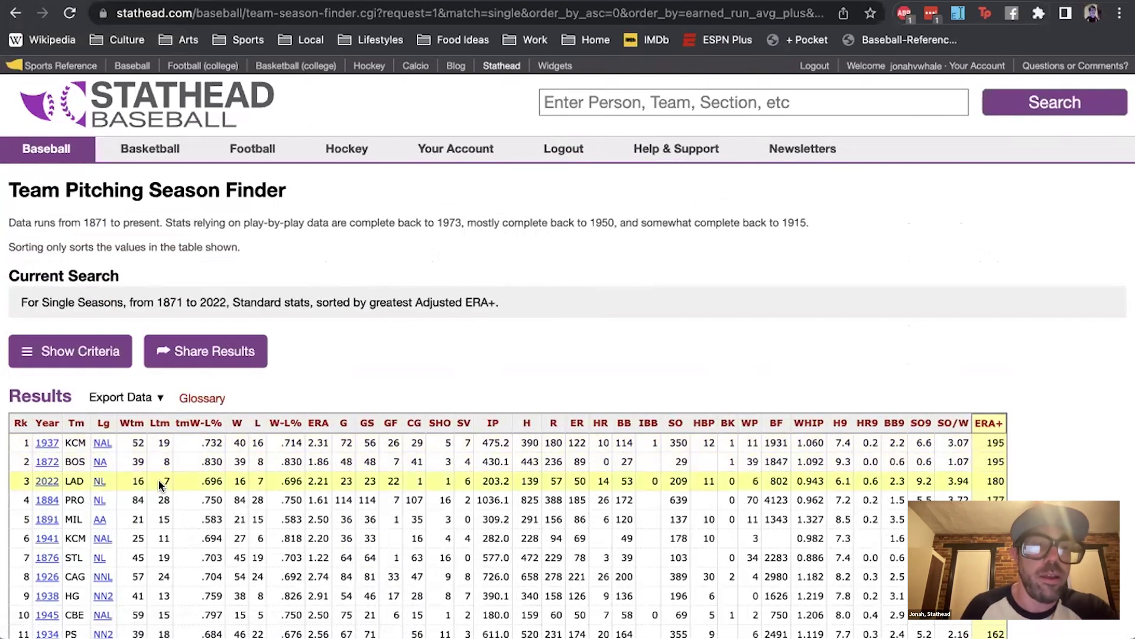
pyautogui.scroll(-1, 161, 480)
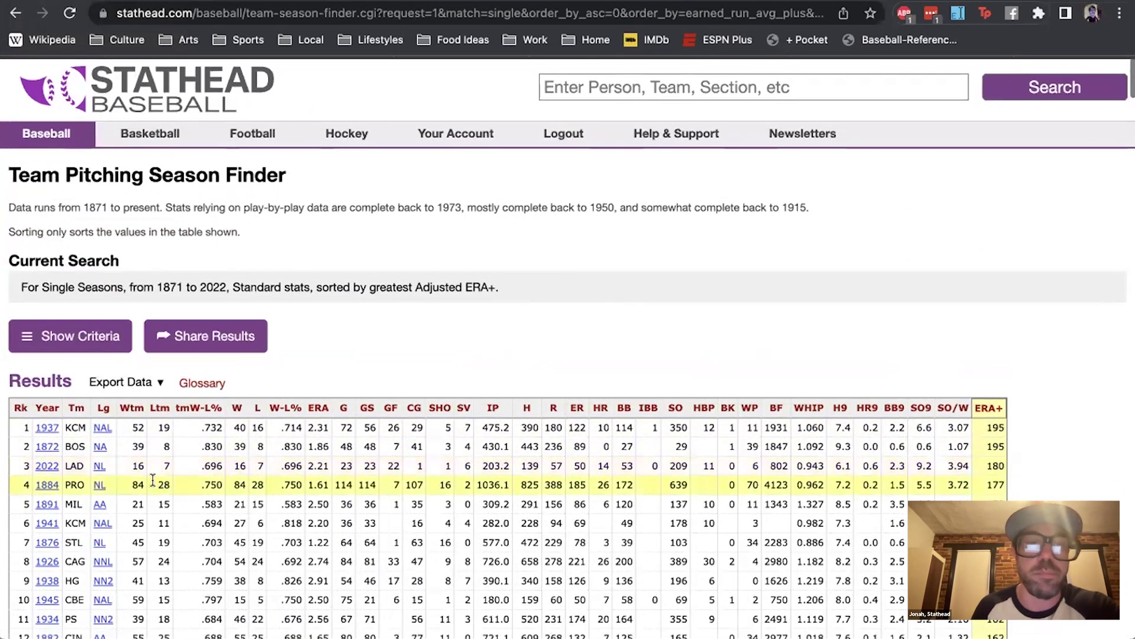
pyautogui.click(99, 450)
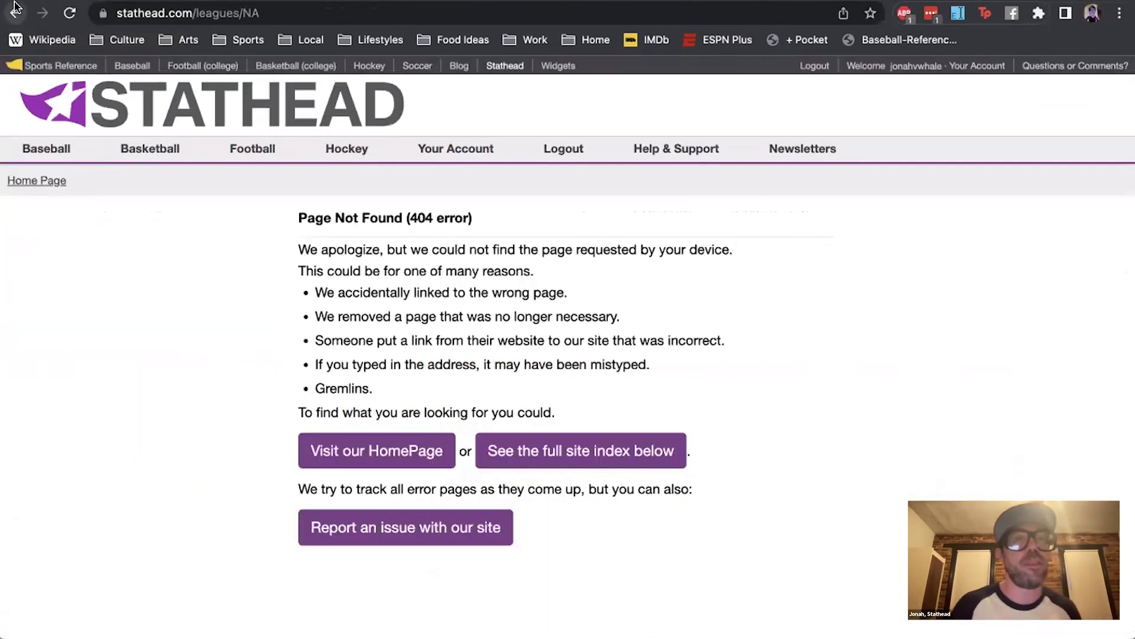
pyautogui.click(16, 8)
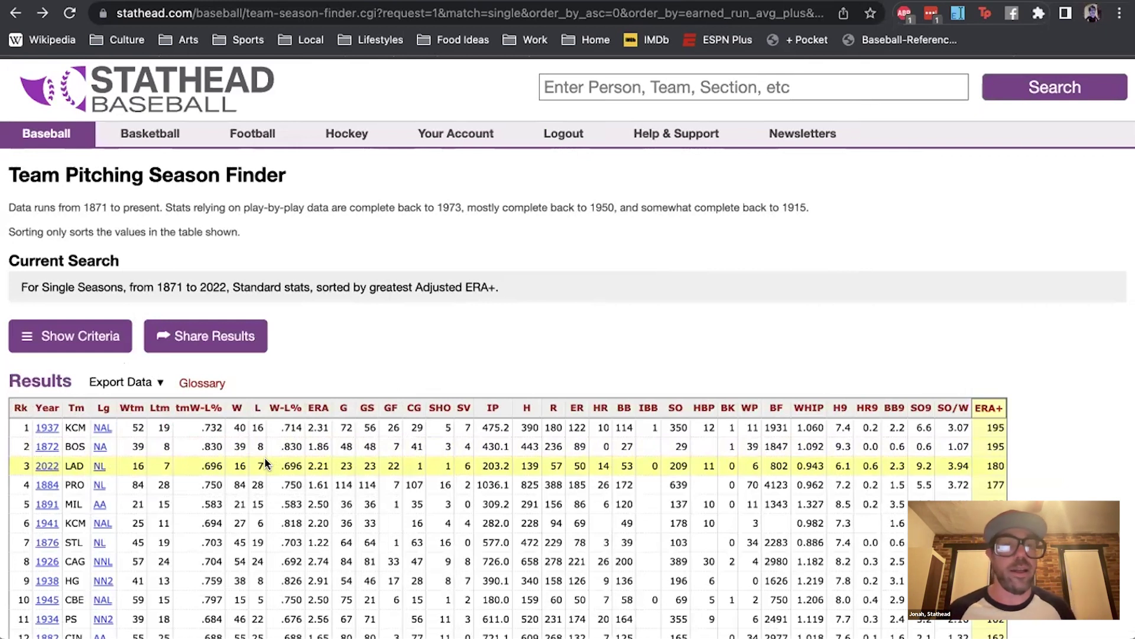
# - Examine the team seasons ranked by Adjusted ERA+, comparing their years, leagues and innings pitched
pyautogui.scroll(-2, 265, 464)
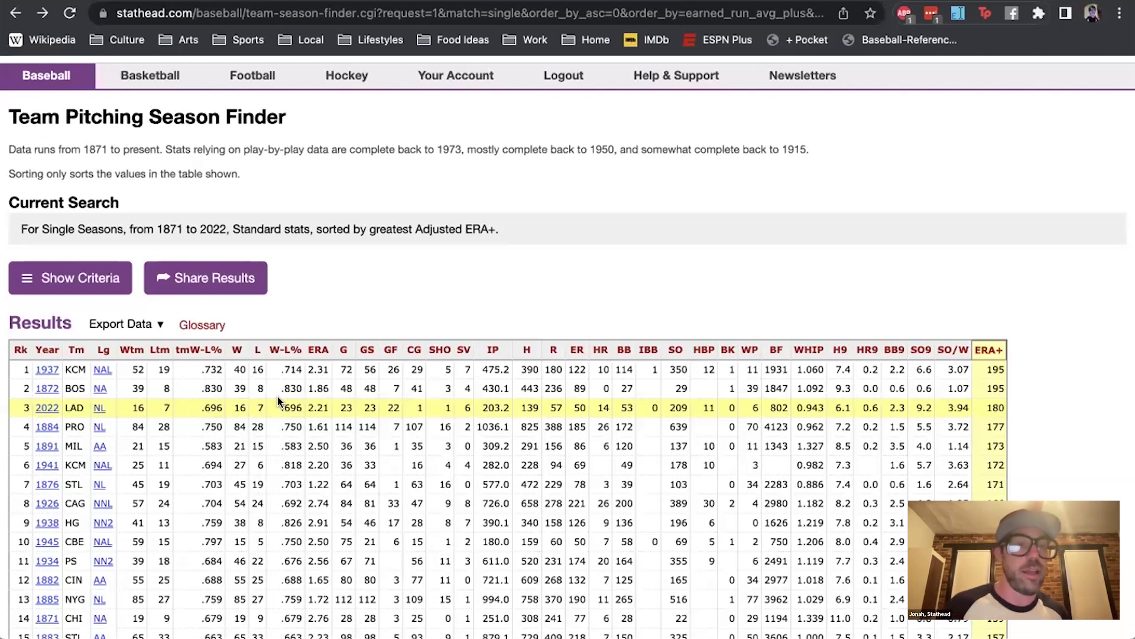
pyautogui.scroll(-2, 277, 395)
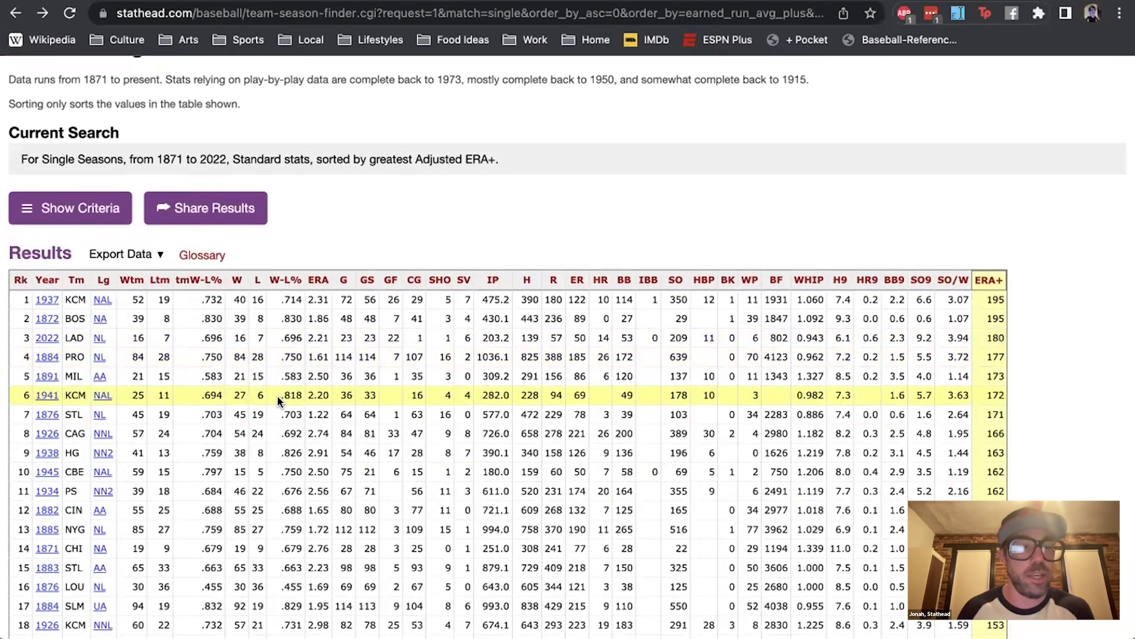
pyautogui.scroll(-2, 277, 395)
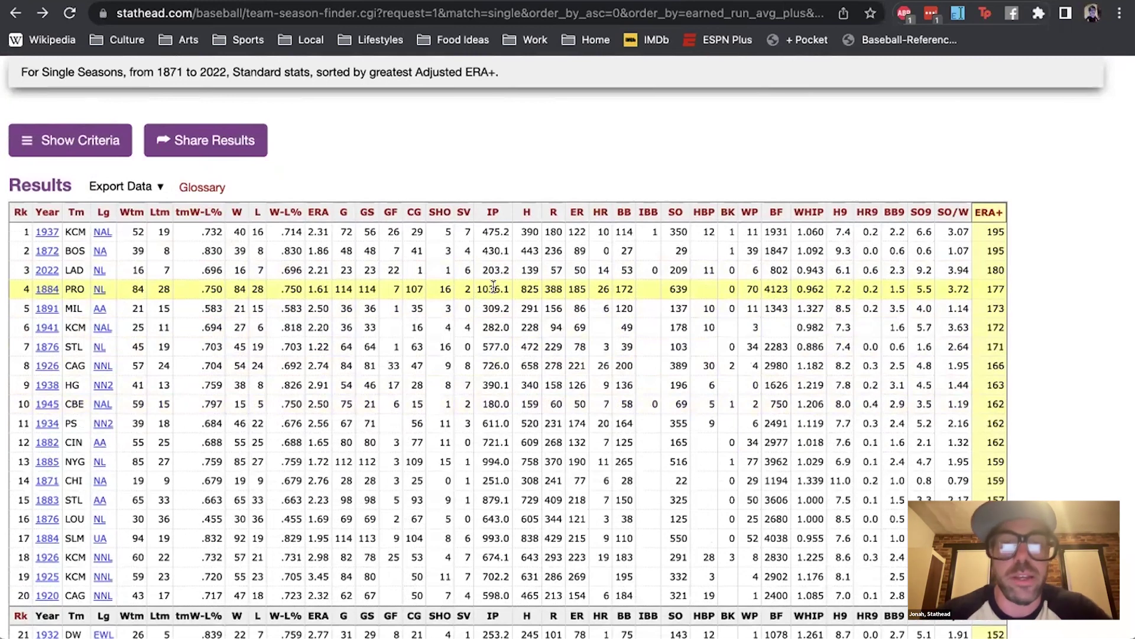
pyautogui.scroll(-5, 494, 286)
pyautogui.scroll(2, 219, 185)
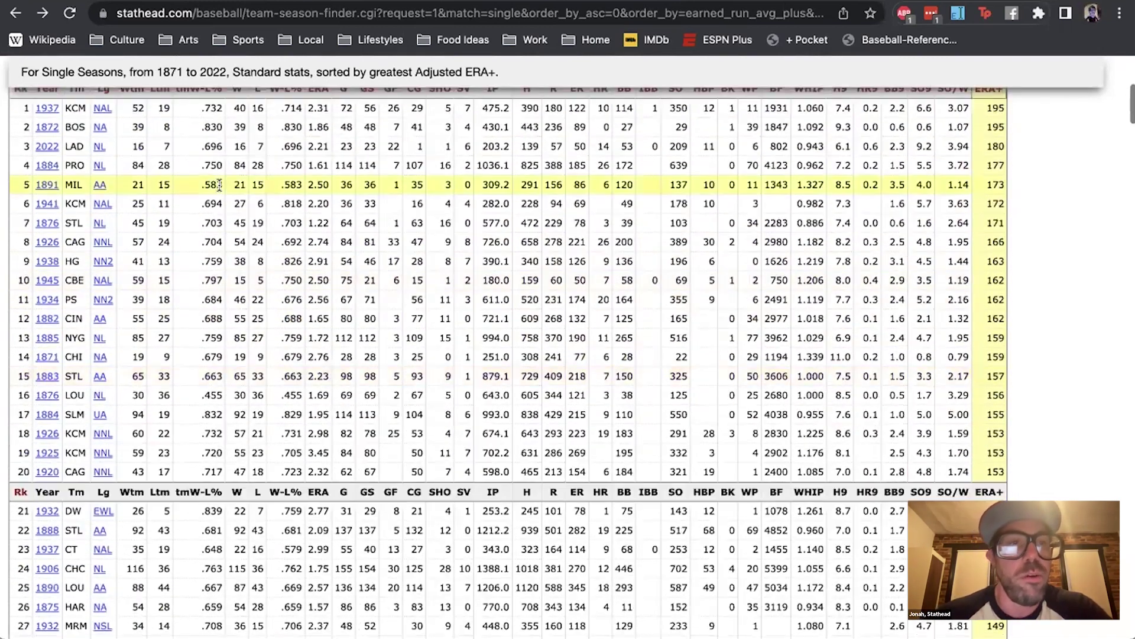
pyautogui.scroll(2, 219, 186)
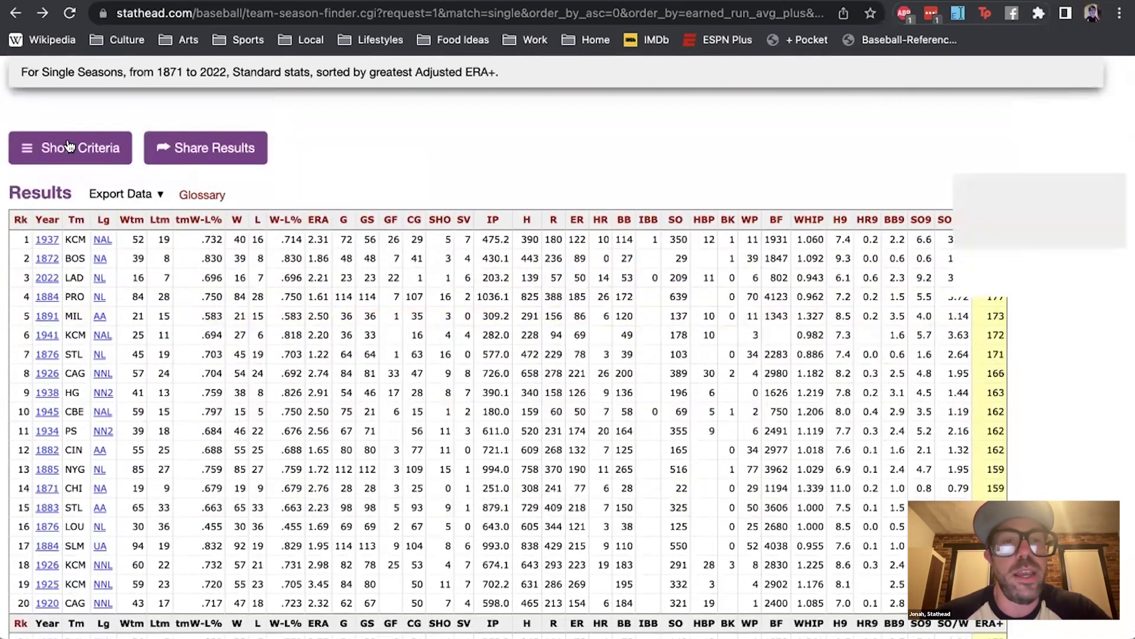
# - Reopen the search criteria and look through the available statistical filters for team pitching
pyautogui.click(68, 146)
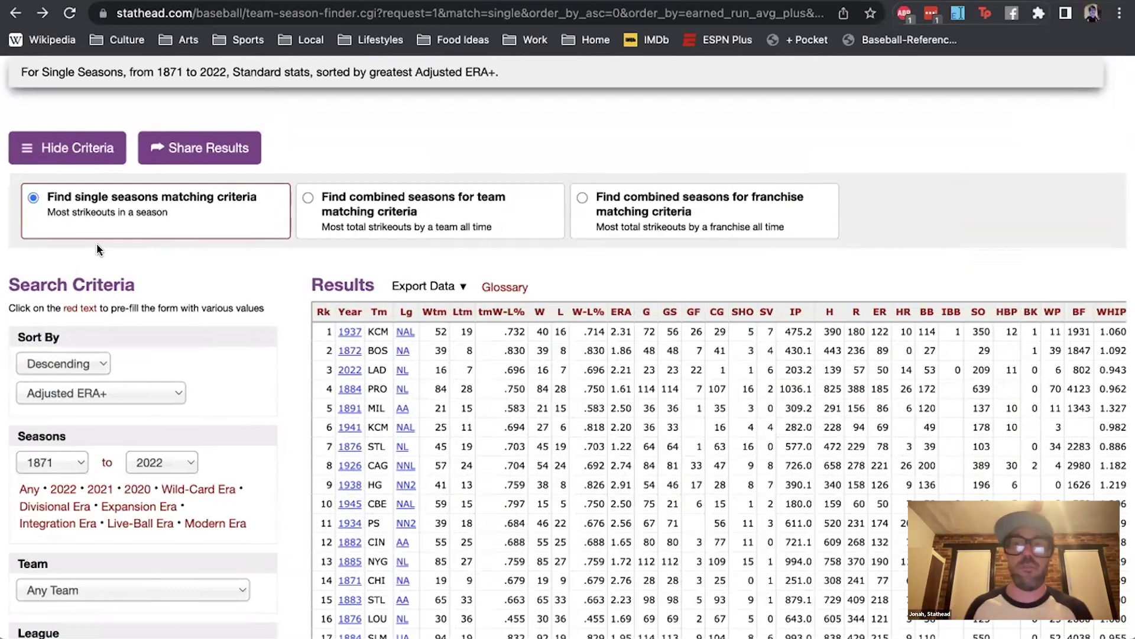
pyautogui.scroll(-10, 97, 244)
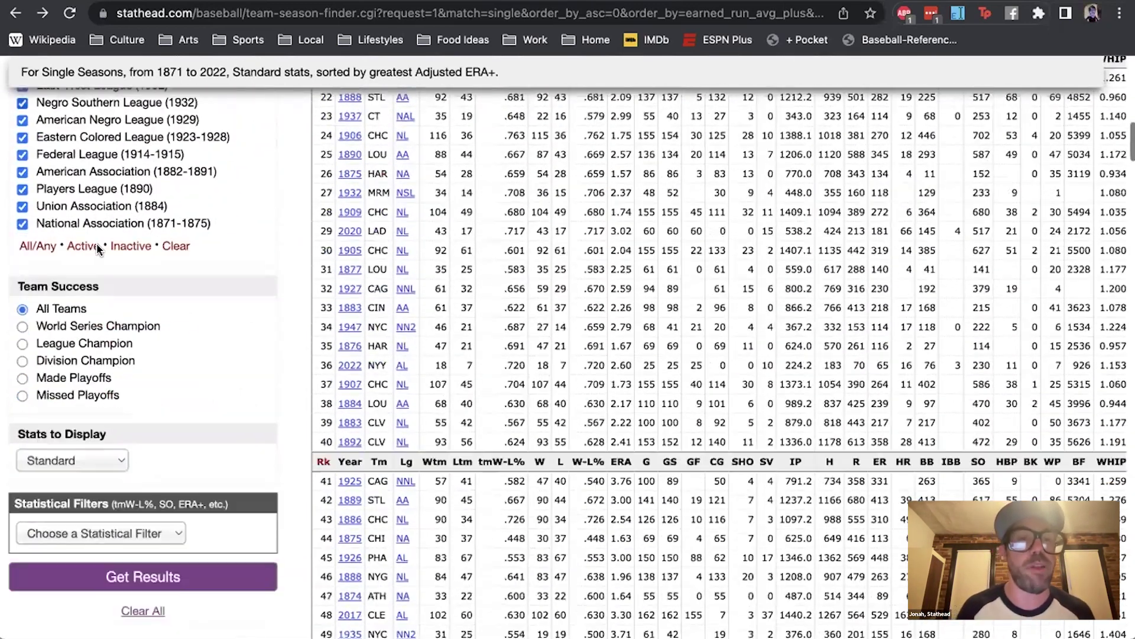
pyautogui.scroll(-2, 97, 243)
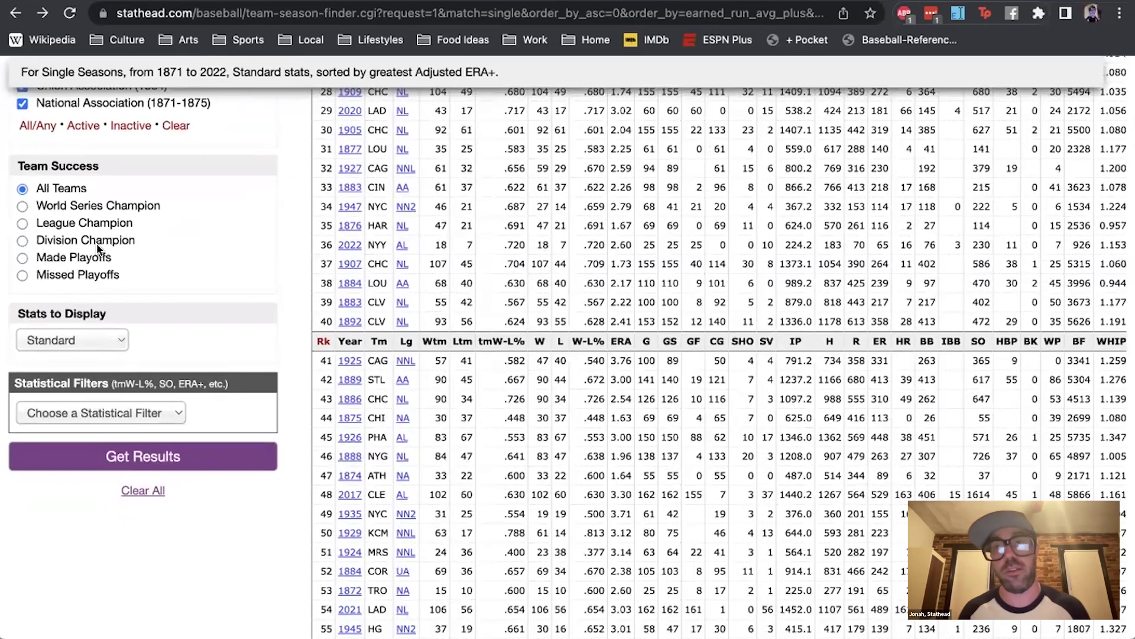
pyautogui.click(96, 407)
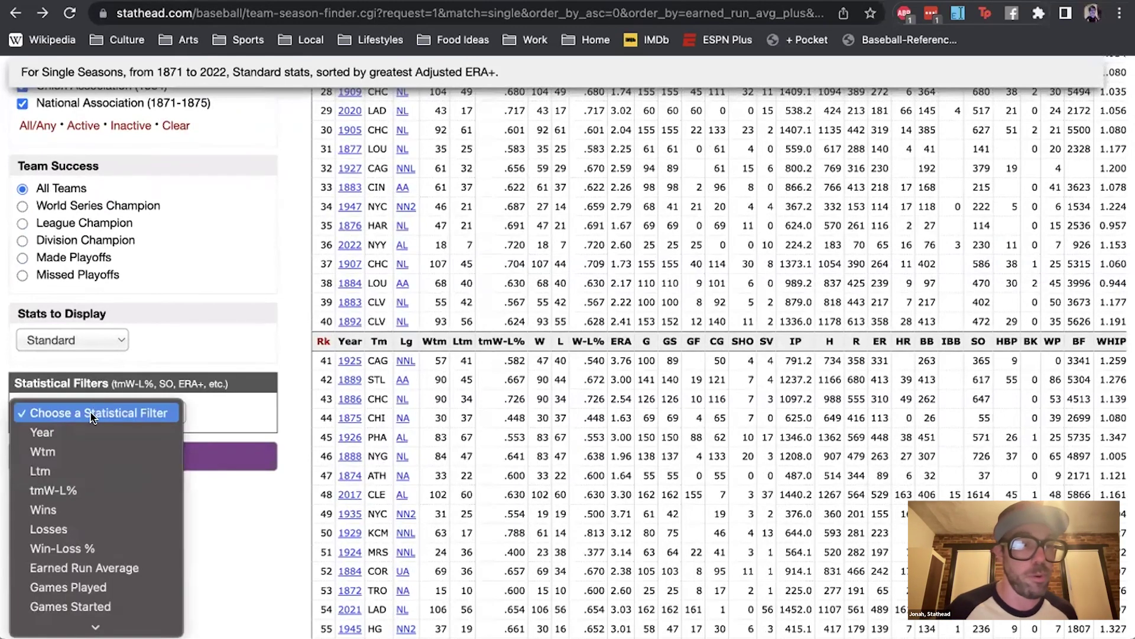
pyautogui.scroll(-4, 92, 417)
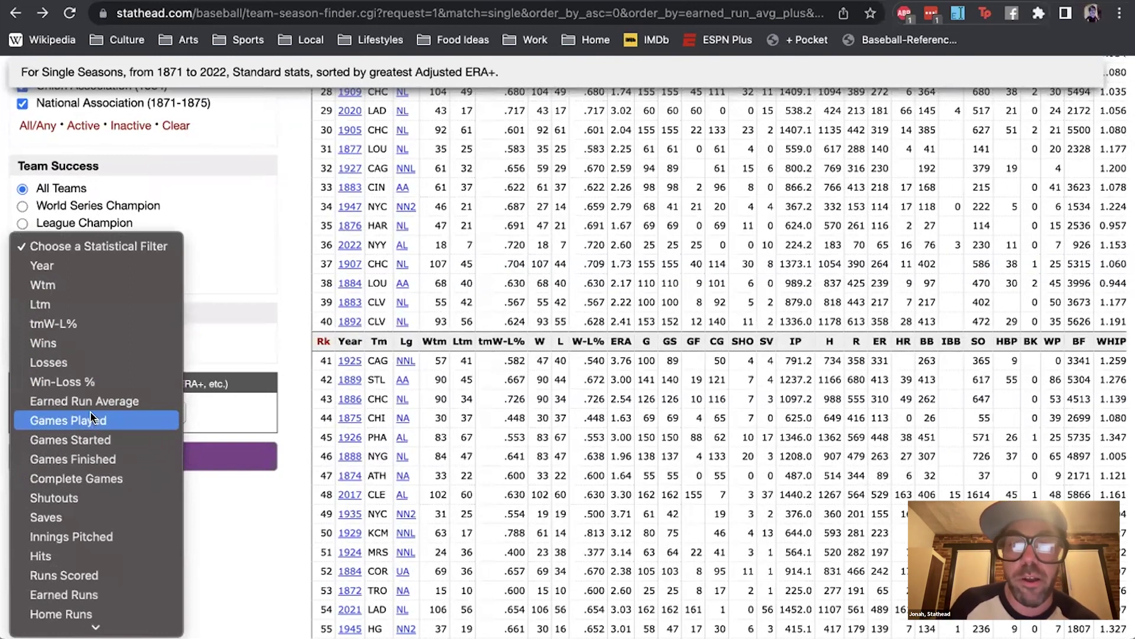
pyautogui.scroll(-5, 92, 436)
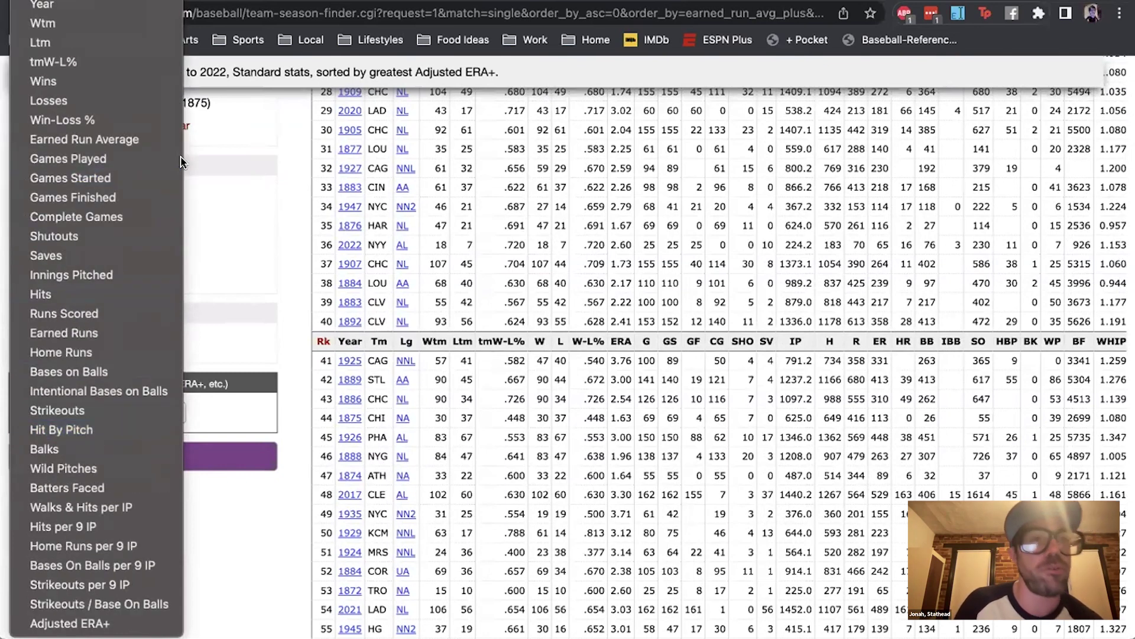
pyautogui.click(218, 172)
pyautogui.scroll(15, 476, 134)
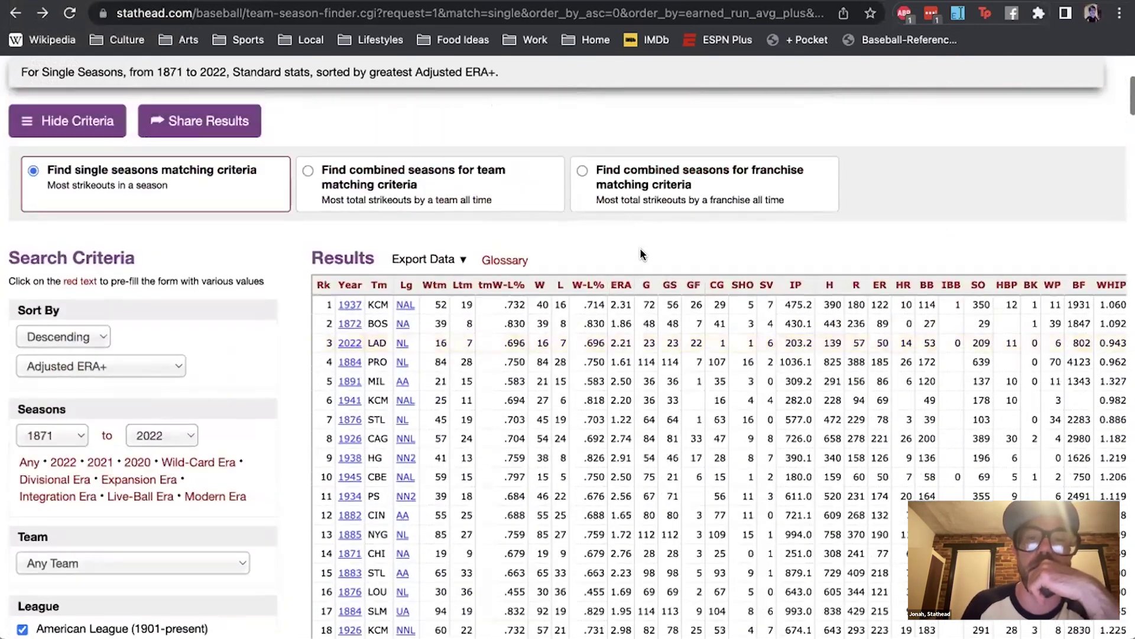
# - Sort the team results by games, add a Games Played filter of at least 162, and get the new results
pyautogui.click(647, 284)
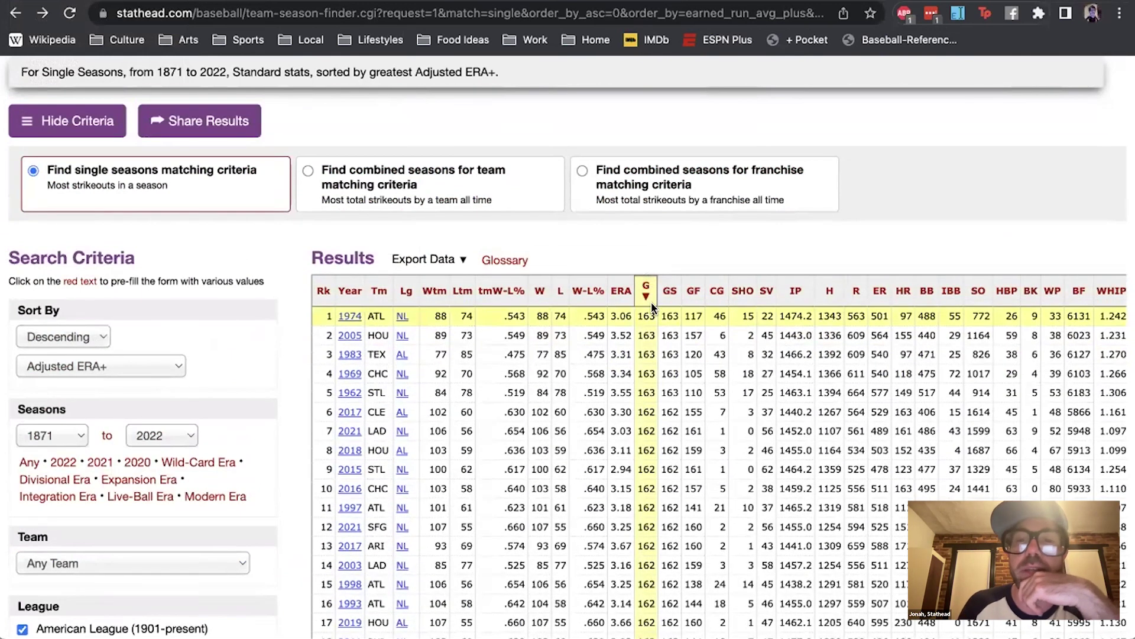
pyautogui.scroll(-2, 651, 301)
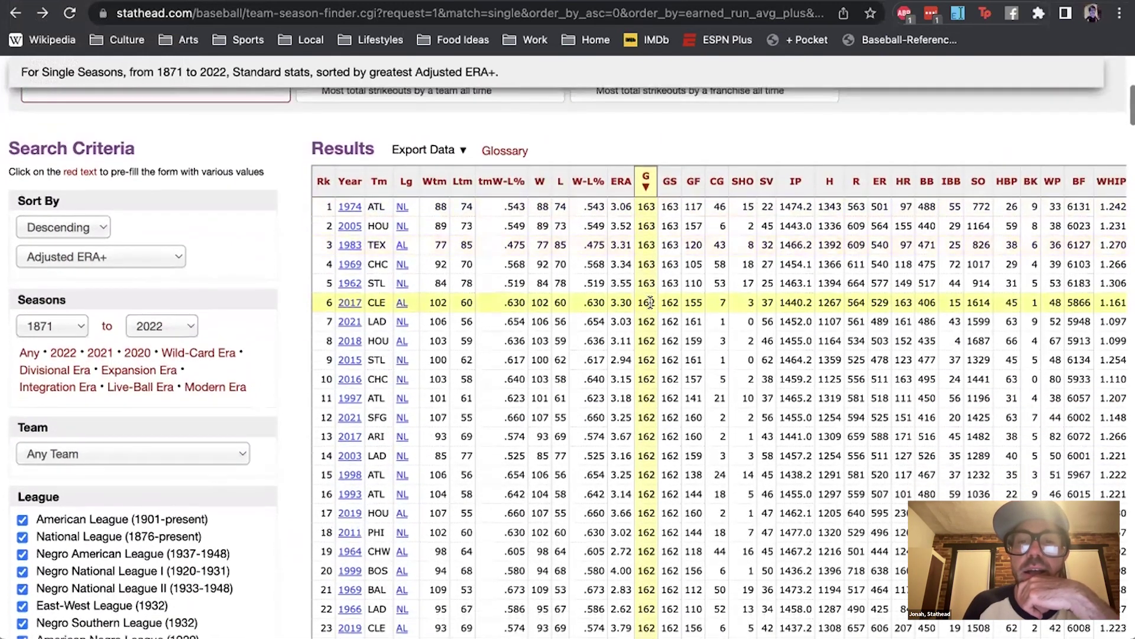
pyautogui.scroll(-12, 177, 417)
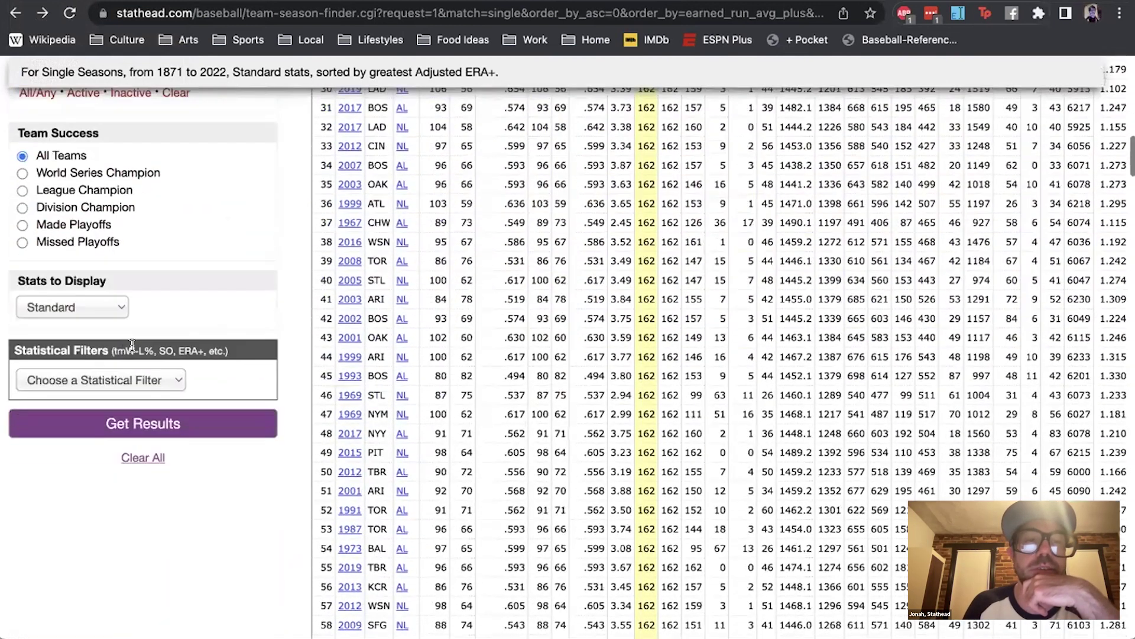
pyautogui.click(107, 389)
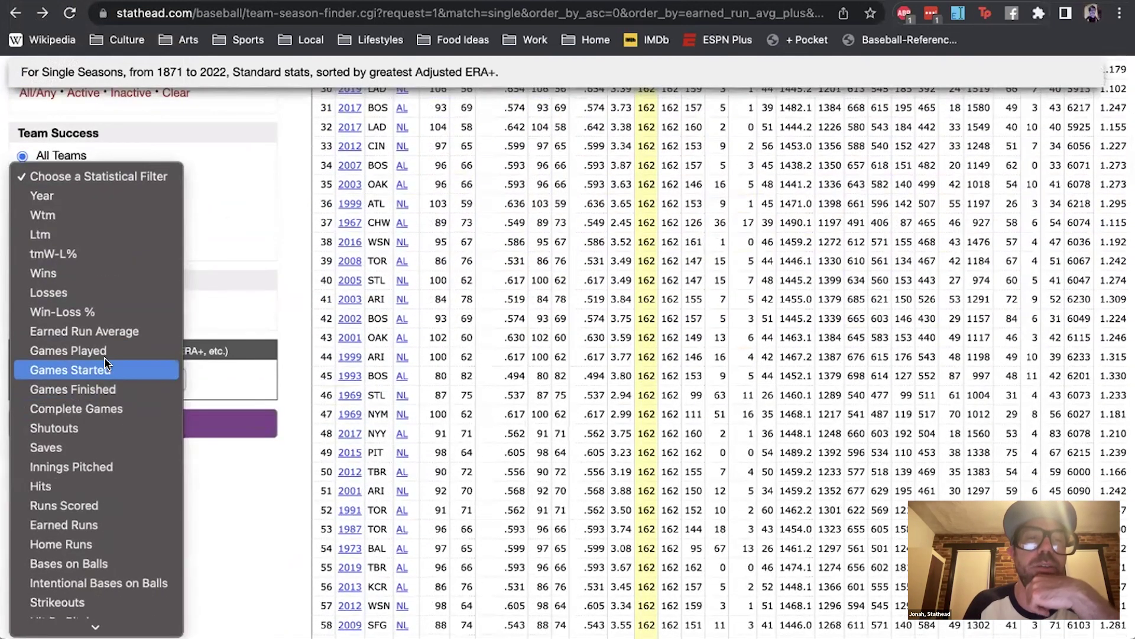
pyautogui.click(103, 351)
pyautogui.write('162')
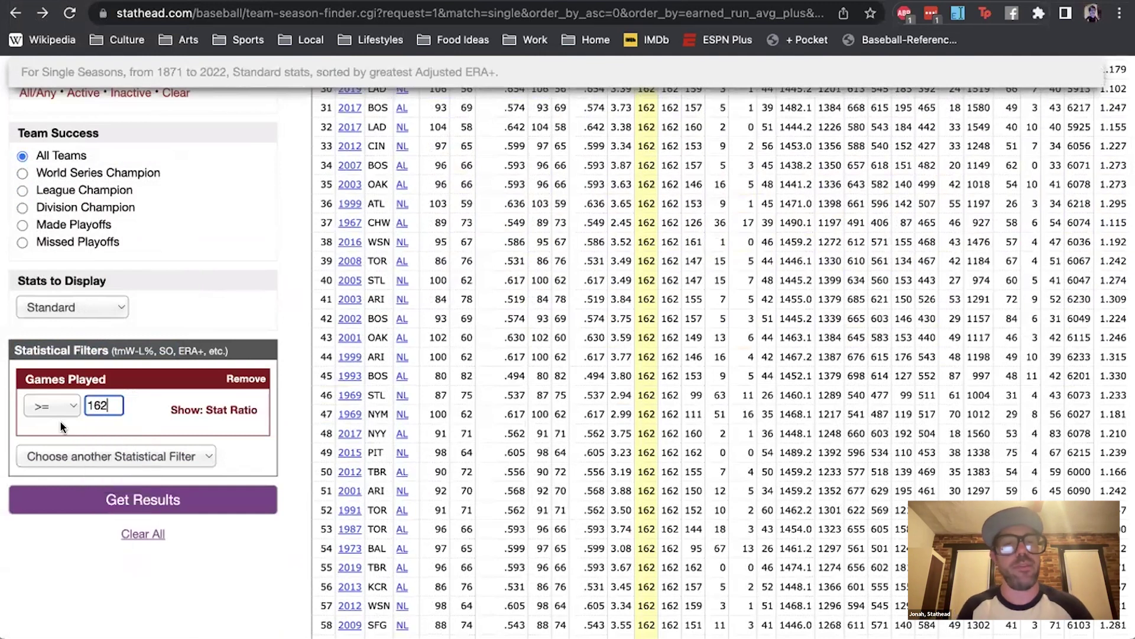
pyautogui.click(90, 500)
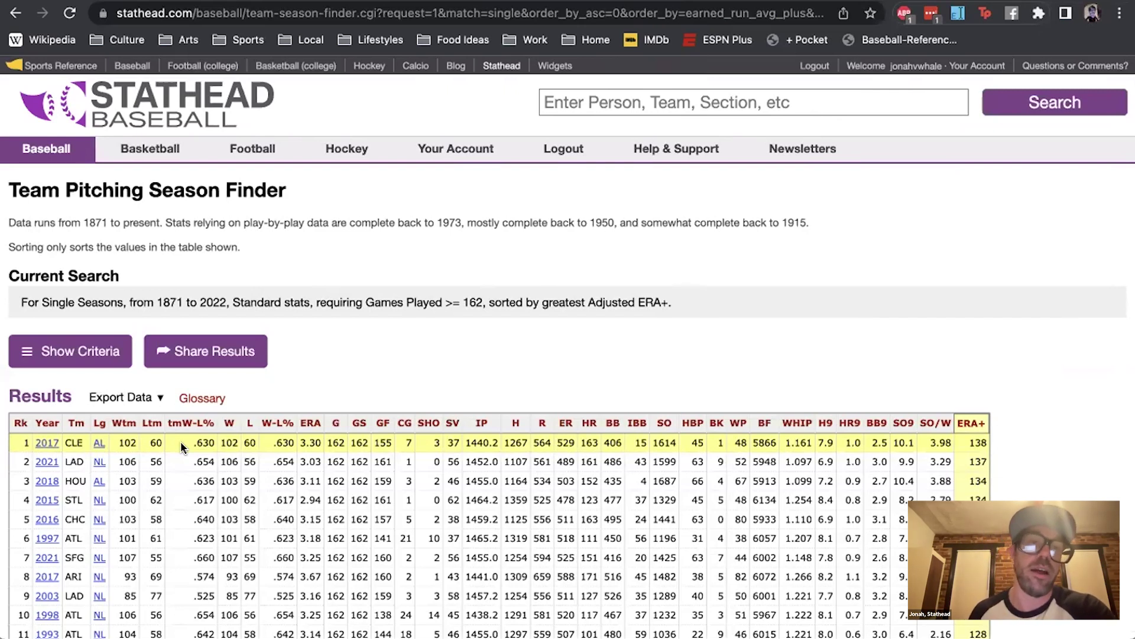
# - Reopen the team pitching search criteria and set the stats to display to Pitches
pyautogui.click(88, 349)
pyautogui.scroll(-8, 123, 335)
pyautogui.scroll(3, 123, 332)
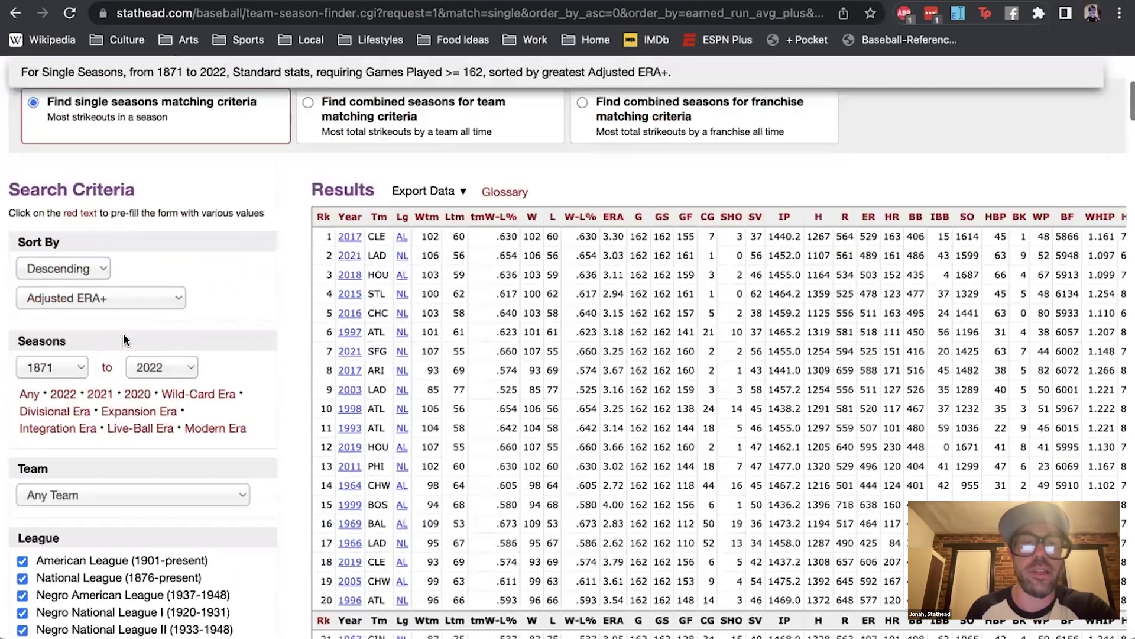
pyautogui.scroll(-5, 112, 292)
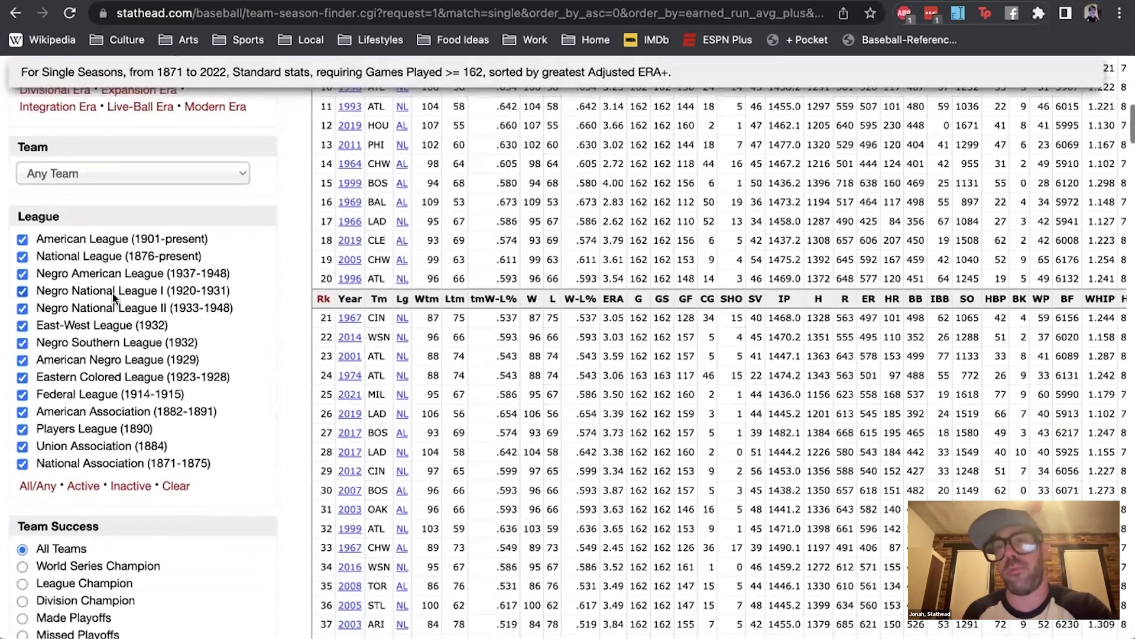
pyautogui.scroll(-6, 113, 295)
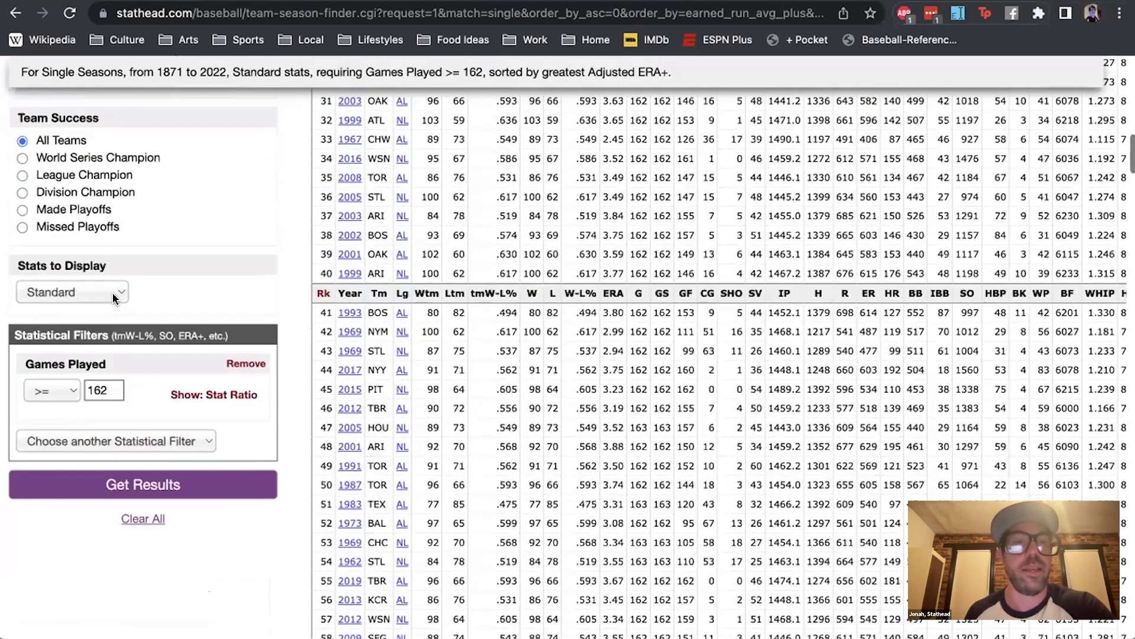
pyautogui.click(66, 287)
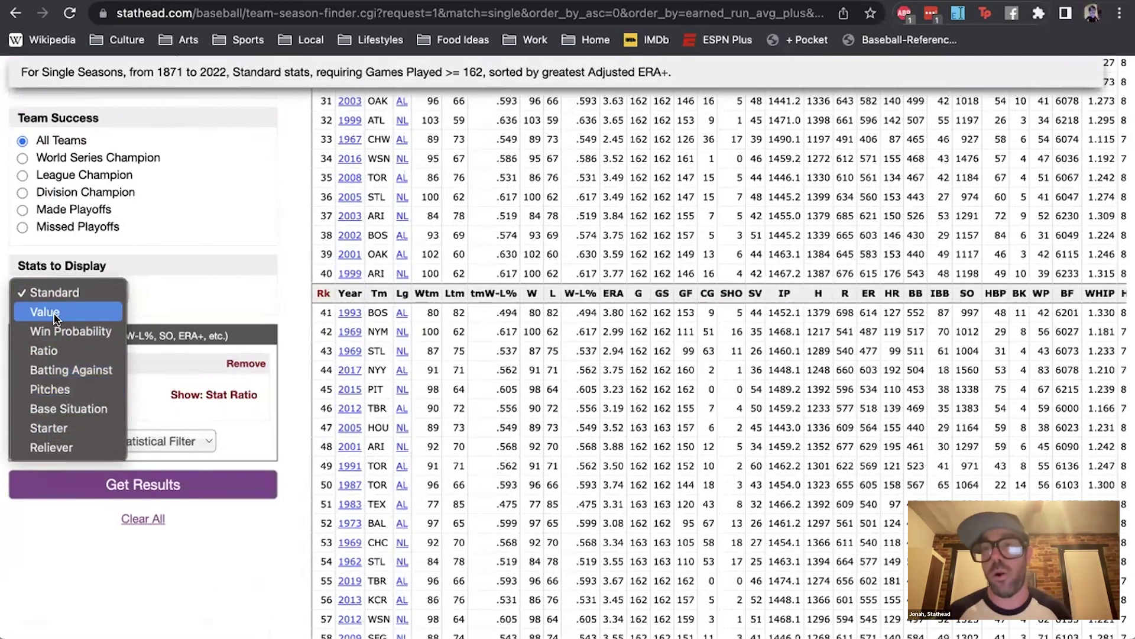
pyautogui.click(52, 387)
# - Look through the statistics available for sorting the team pitching search, keeping Adjusted ERA+ selected
pyautogui.scroll(10, 100, 311)
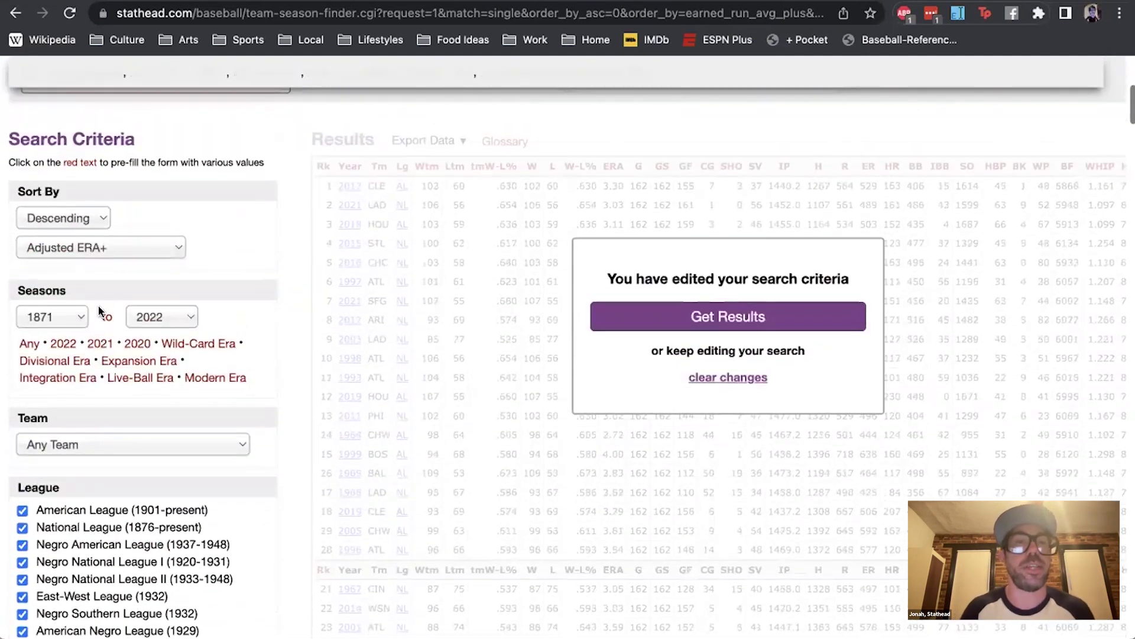
pyautogui.click(105, 247)
pyautogui.scroll(-3, 105, 247)
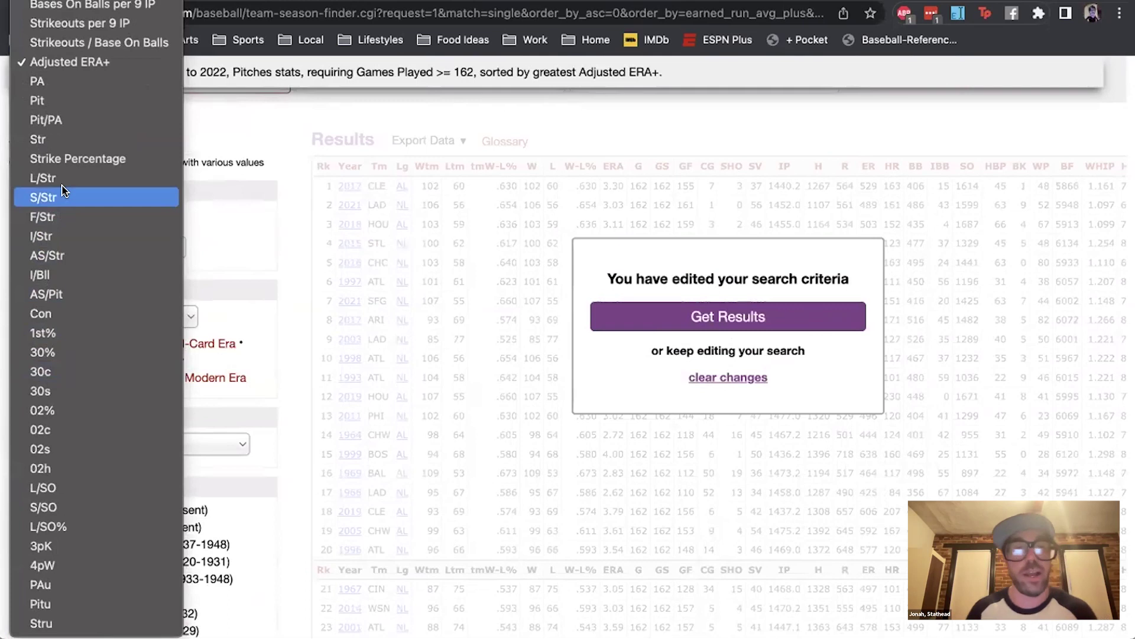
pyautogui.click(319, 312)
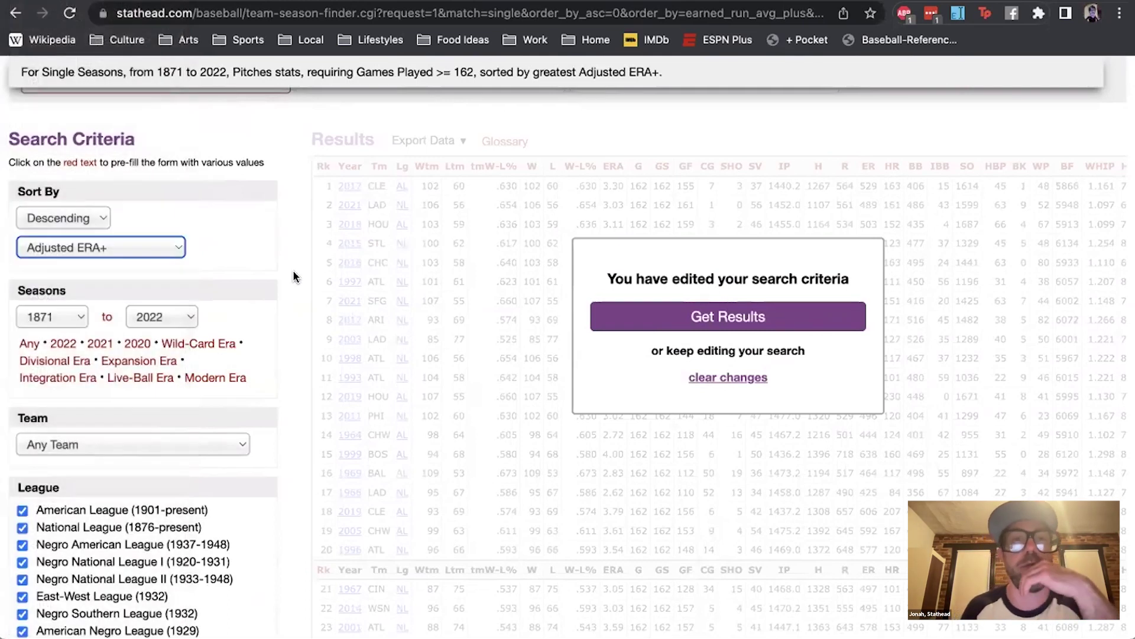
# - Return to the Stathead Baseball home page and open the Player Pitching Game Finder
pyautogui.scroll(6, 292, 270)
pyautogui.click(52, 151)
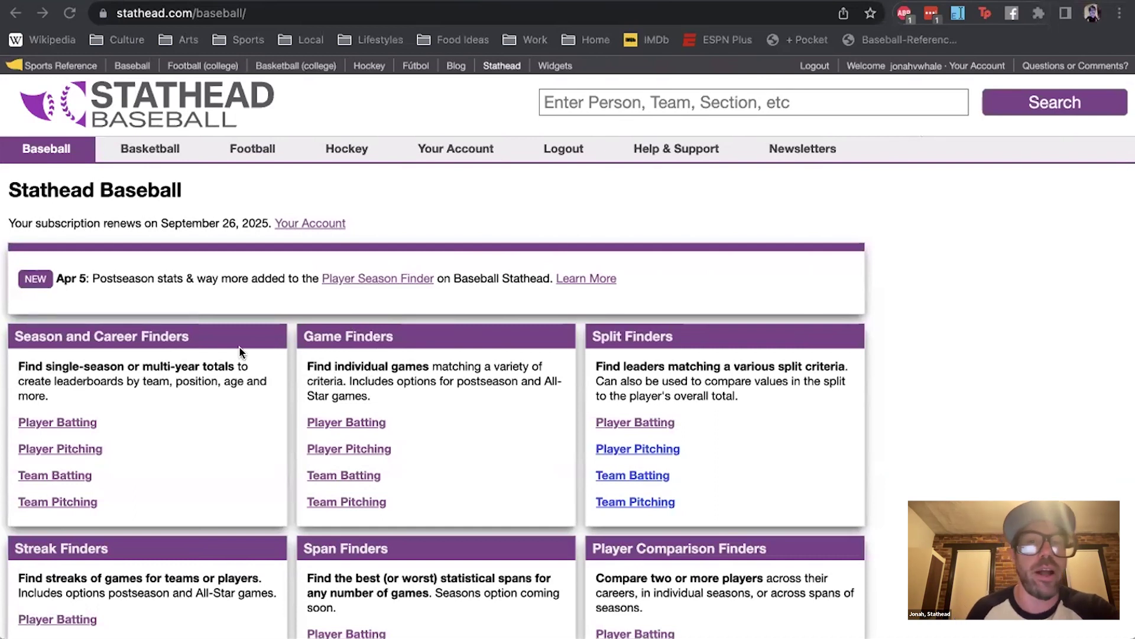
pyautogui.click(195, 356)
pyautogui.click(375, 447)
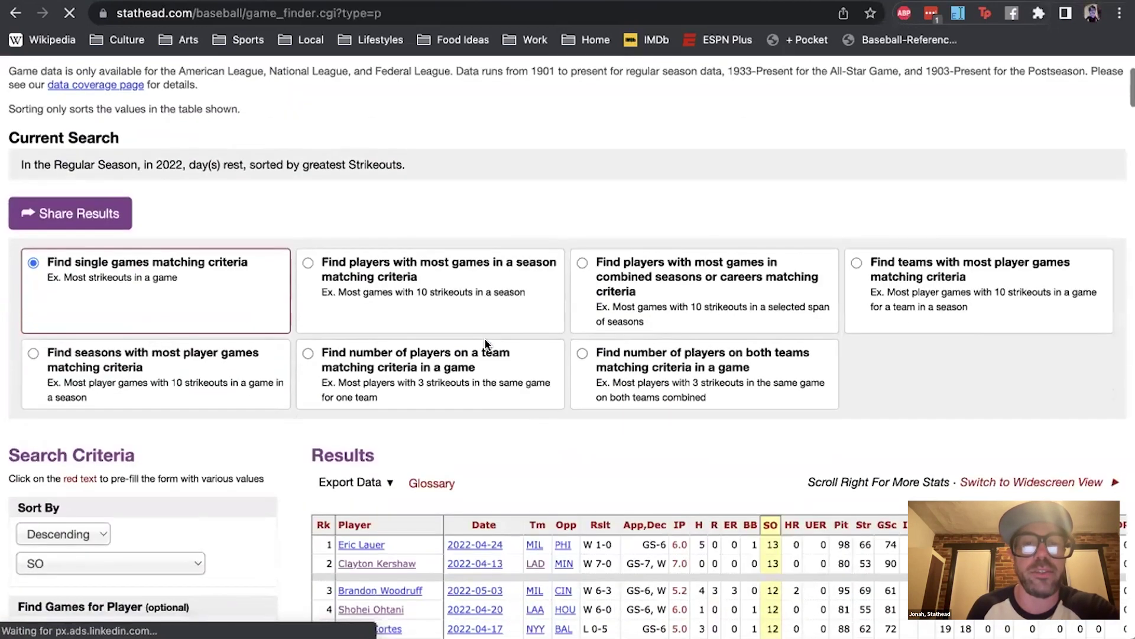
# - Examine the Player Pitching Game Finder's search types, strikeout results, search criteria and available statistical filters
pyautogui.scroll(-3, 484, 338)
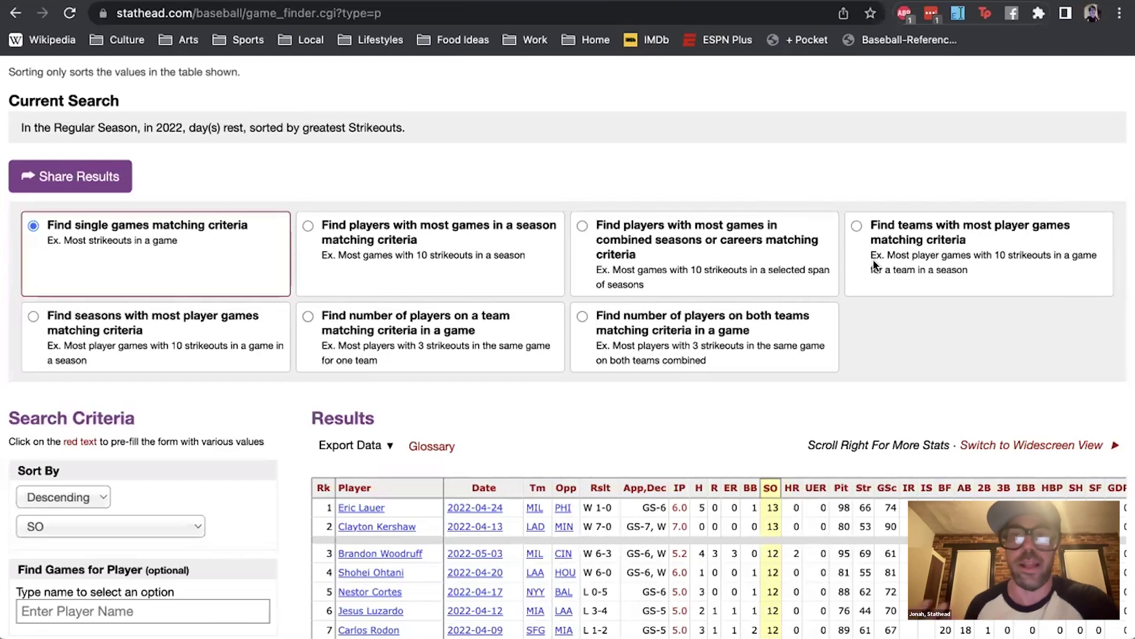
pyautogui.scroll(3, 651, 224)
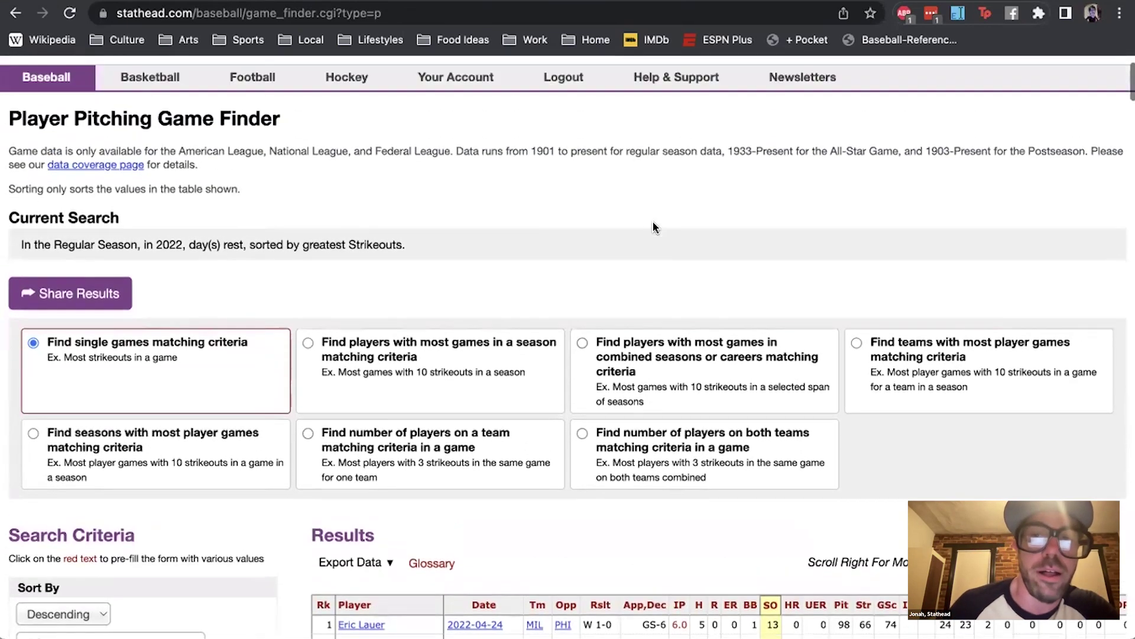
pyautogui.scroll(-3, 600, 275)
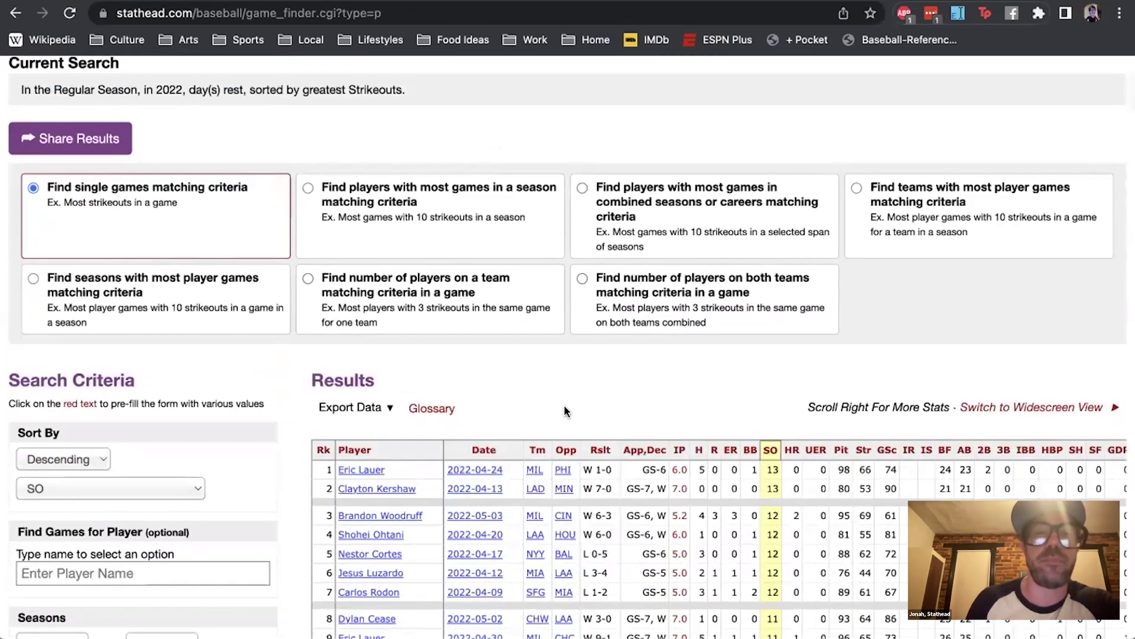
pyautogui.scroll(-3, 80, 378)
pyautogui.scroll(3, 80, 377)
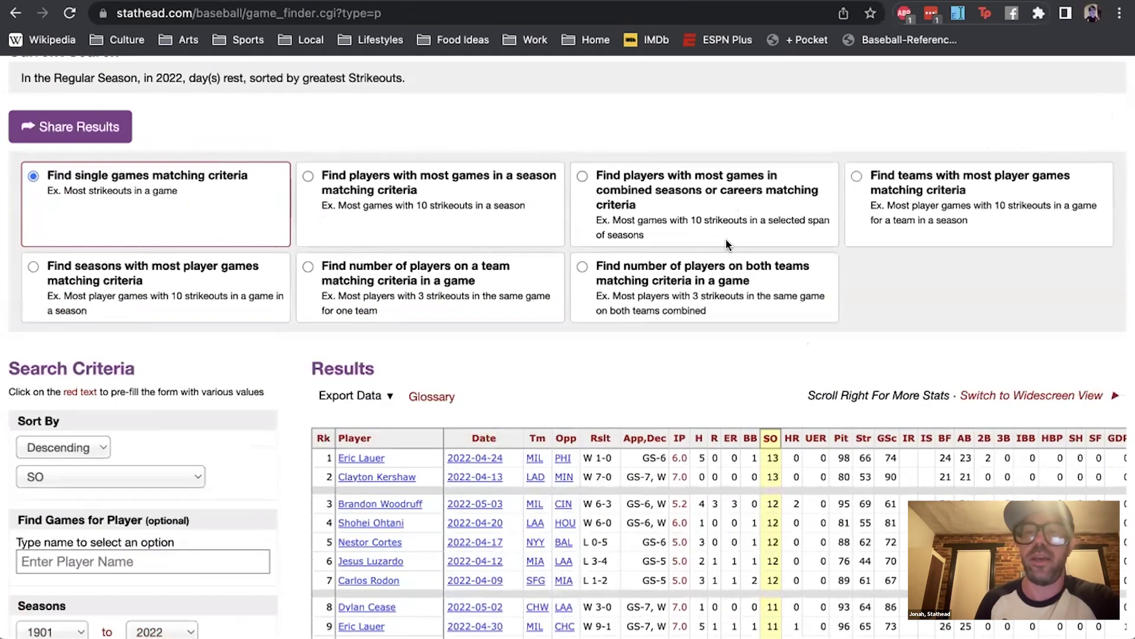
pyautogui.scroll(-2, 591, 402)
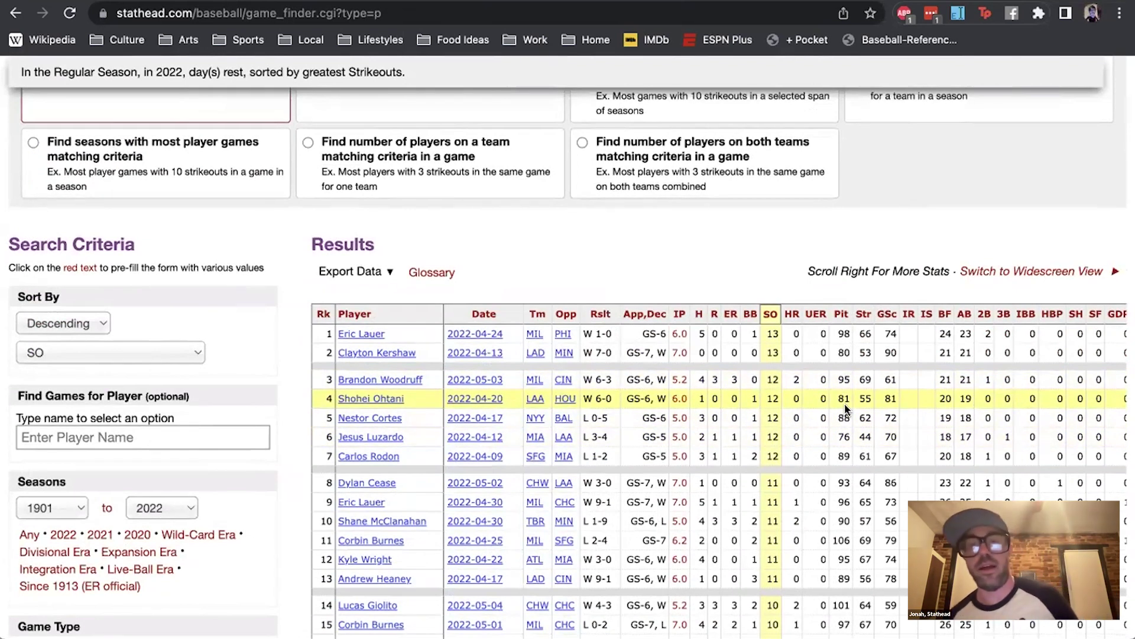
pyautogui.scroll(3, 761, 313)
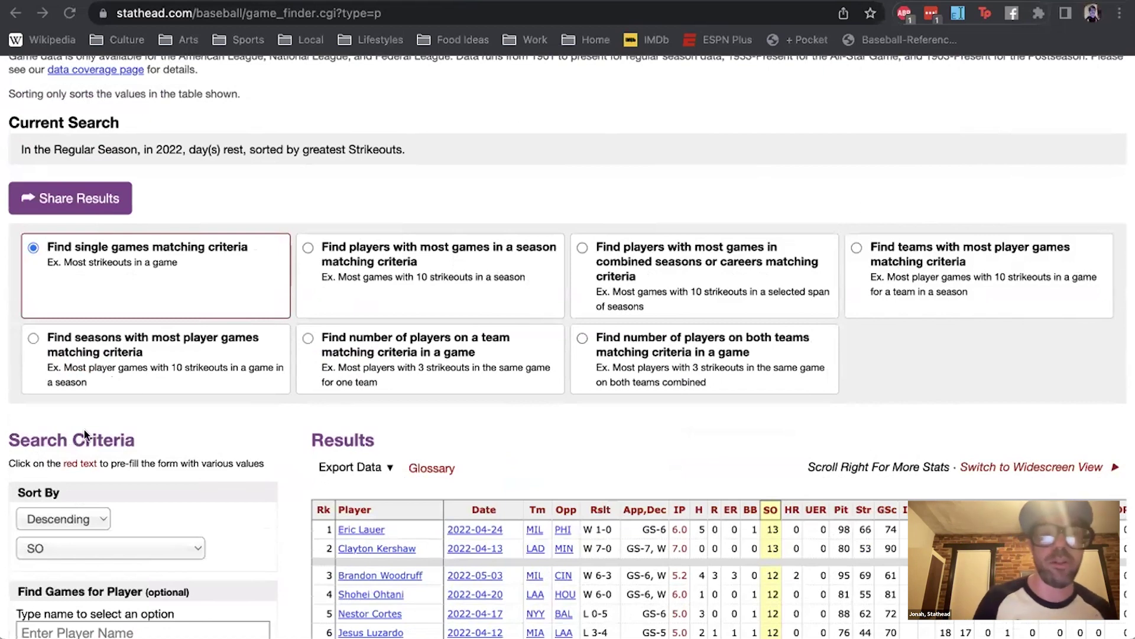
pyautogui.scroll(1, 84, 435)
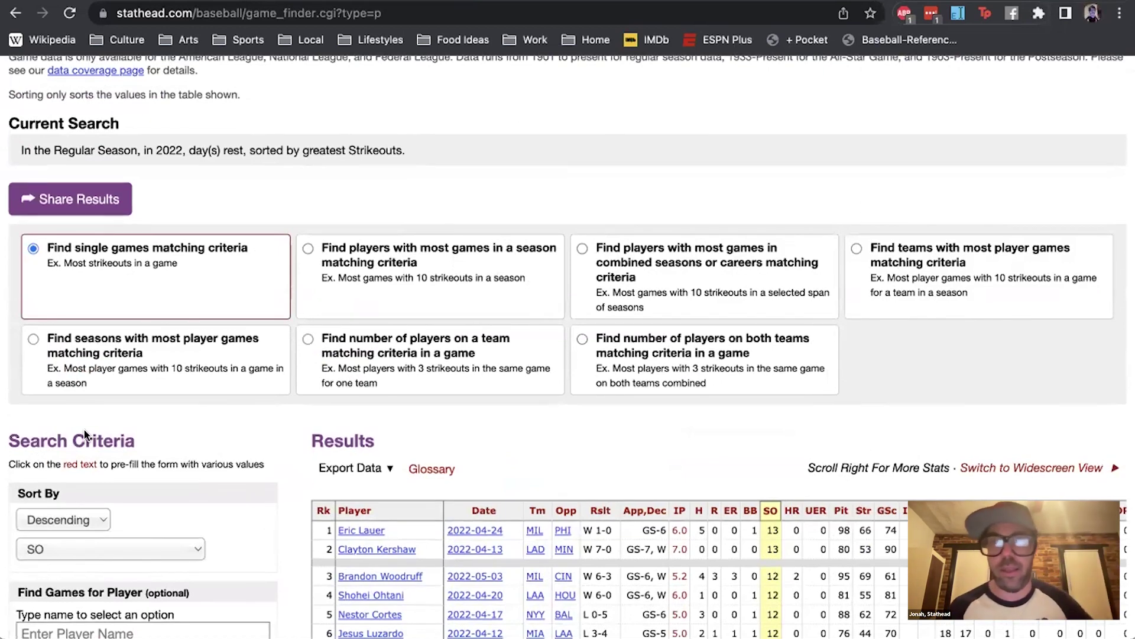
pyautogui.scroll(-12, 84, 434)
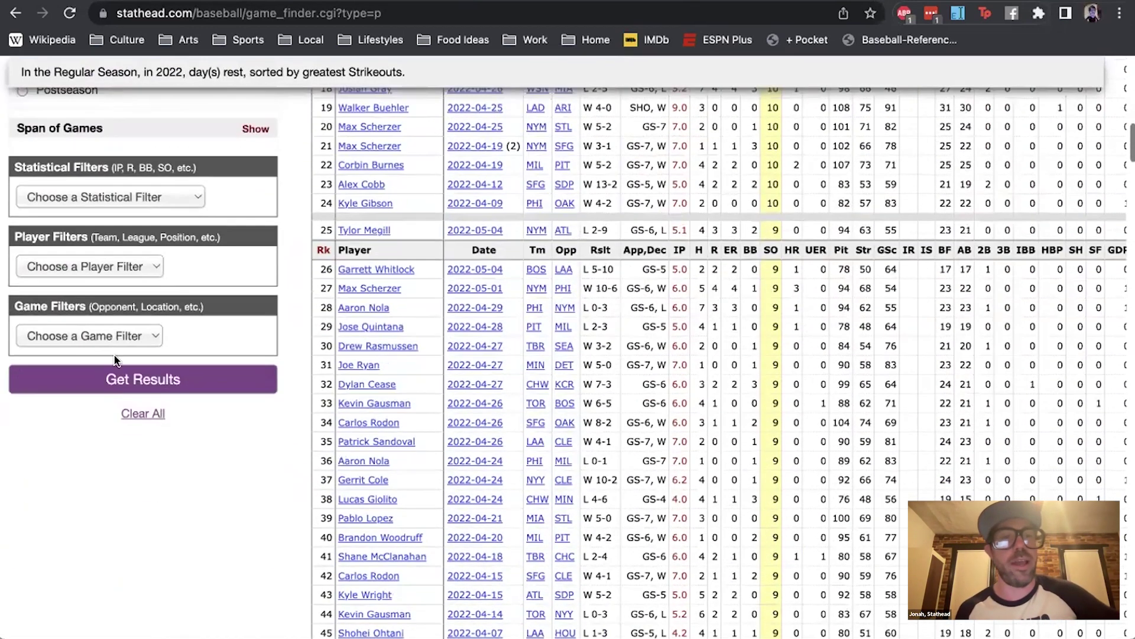
pyautogui.scroll(2, 116, 359)
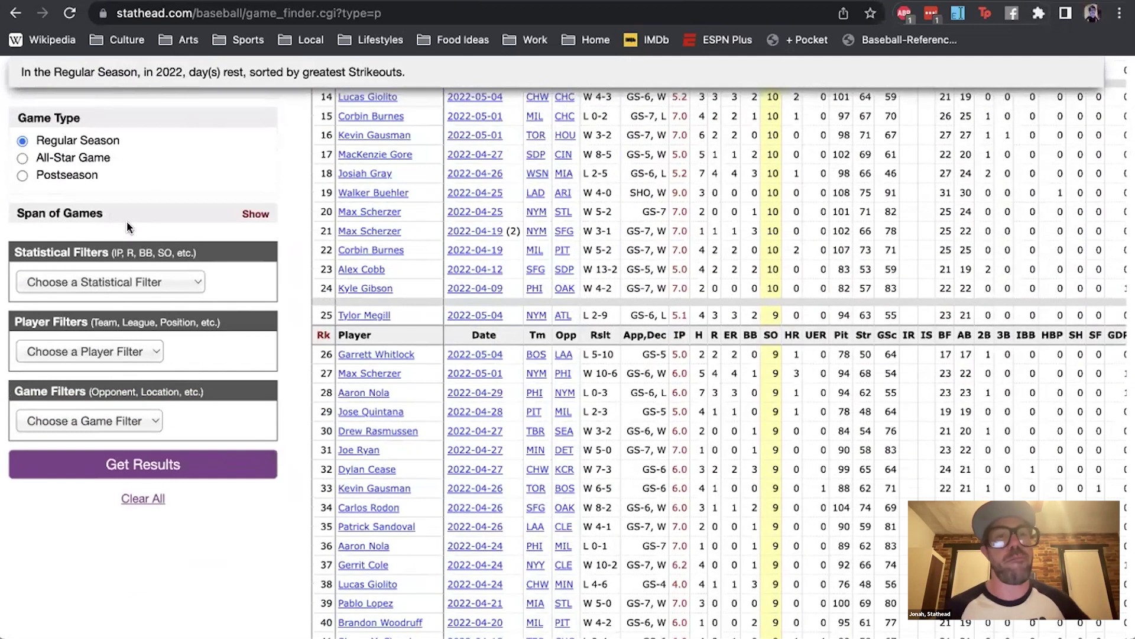
pyautogui.click(101, 282)
pyautogui.scroll(-10, 107, 373)
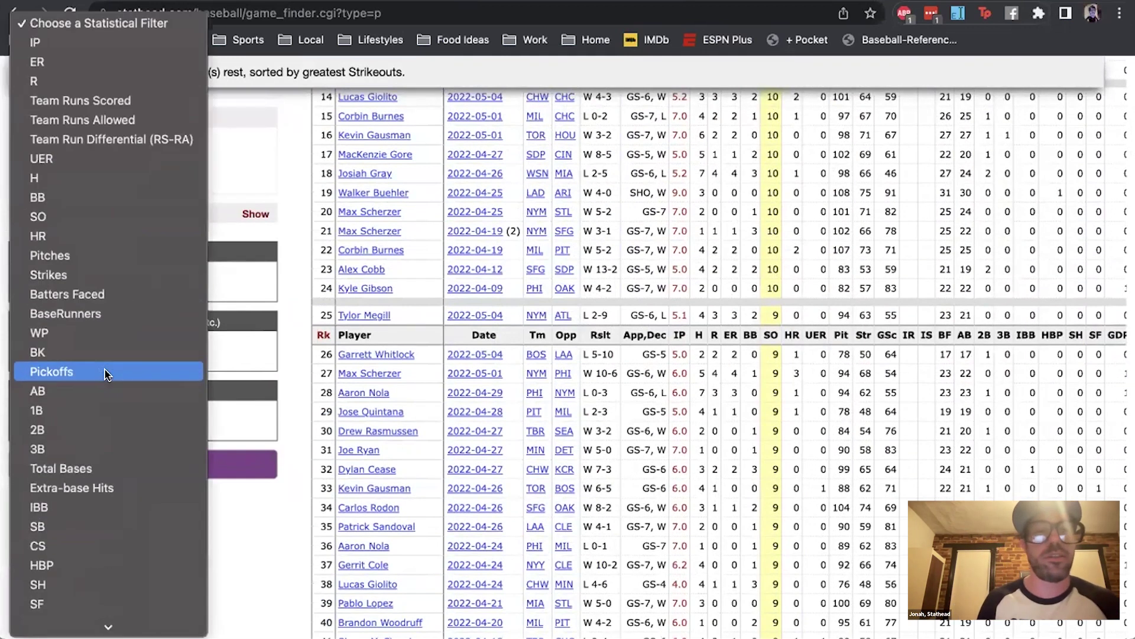
pyautogui.click(238, 339)
# - Add the Pitcher's Role and Pitcher Decision player filters, and set the pitcher decision to Hold
pyautogui.click(135, 351)
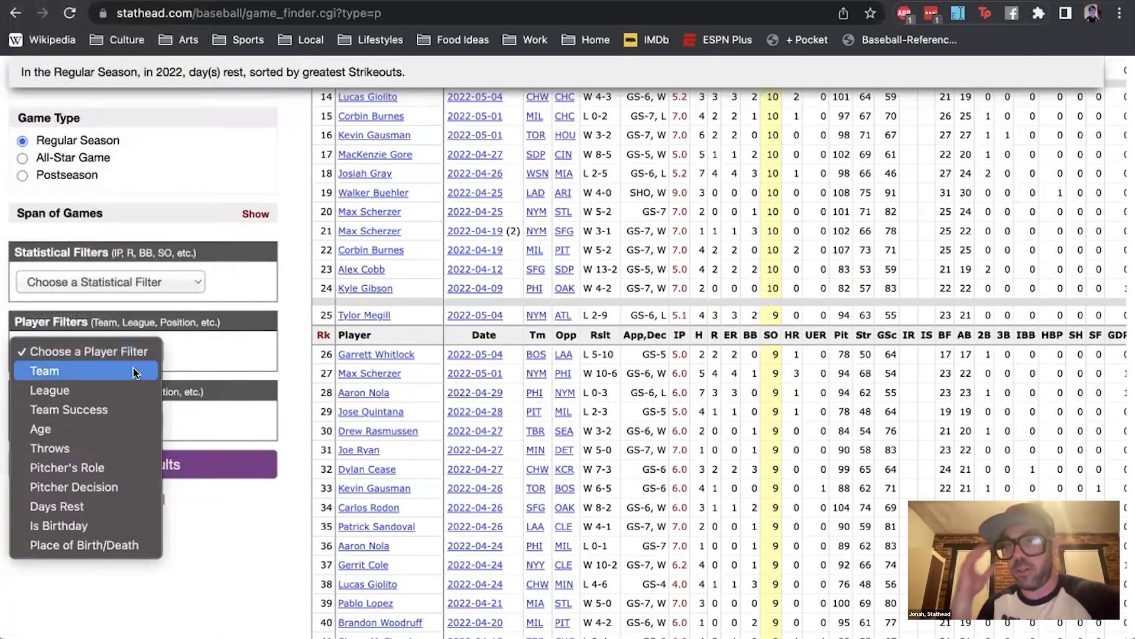
pyautogui.click(96, 470)
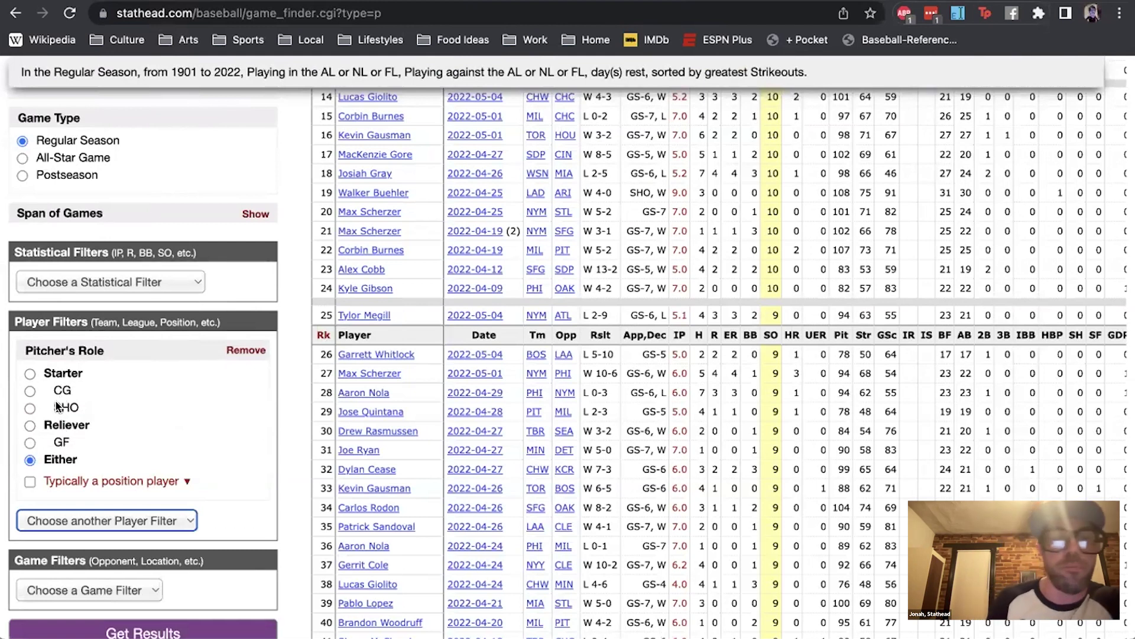
pyautogui.click(62, 520)
pyautogui.scroll(-2, 62, 523)
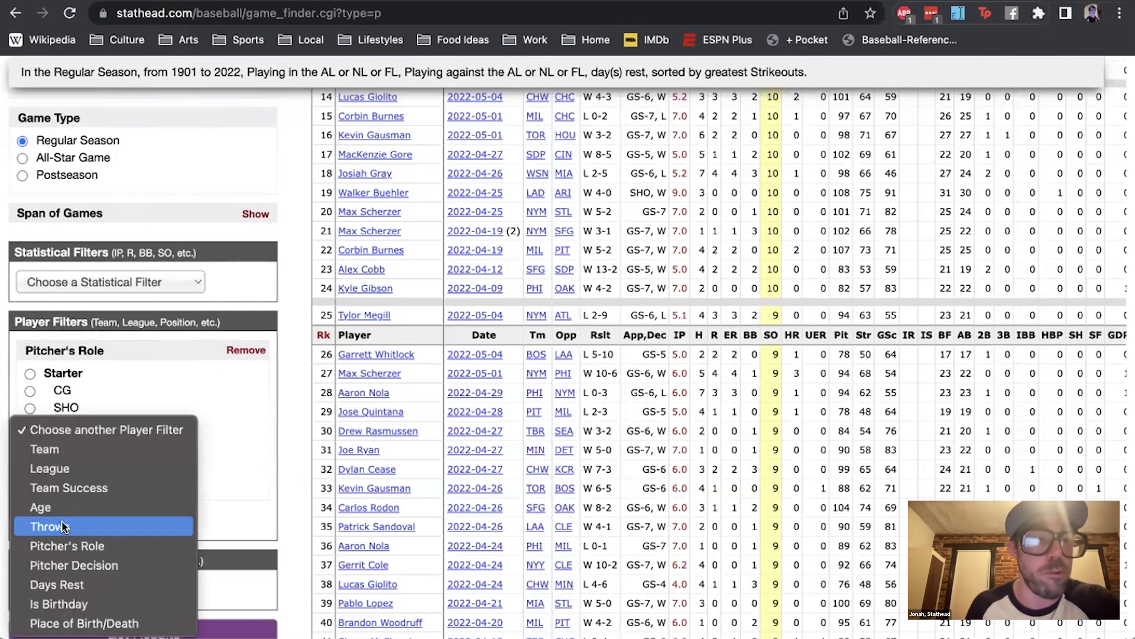
pyautogui.click(65, 584)
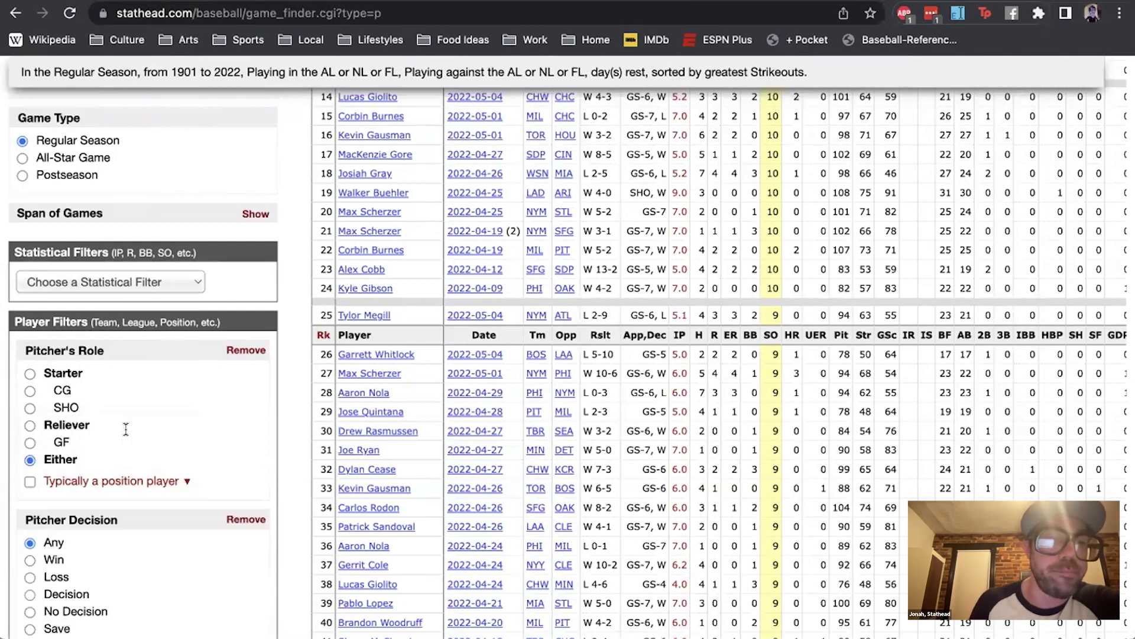
pyautogui.scroll(-4, 125, 429)
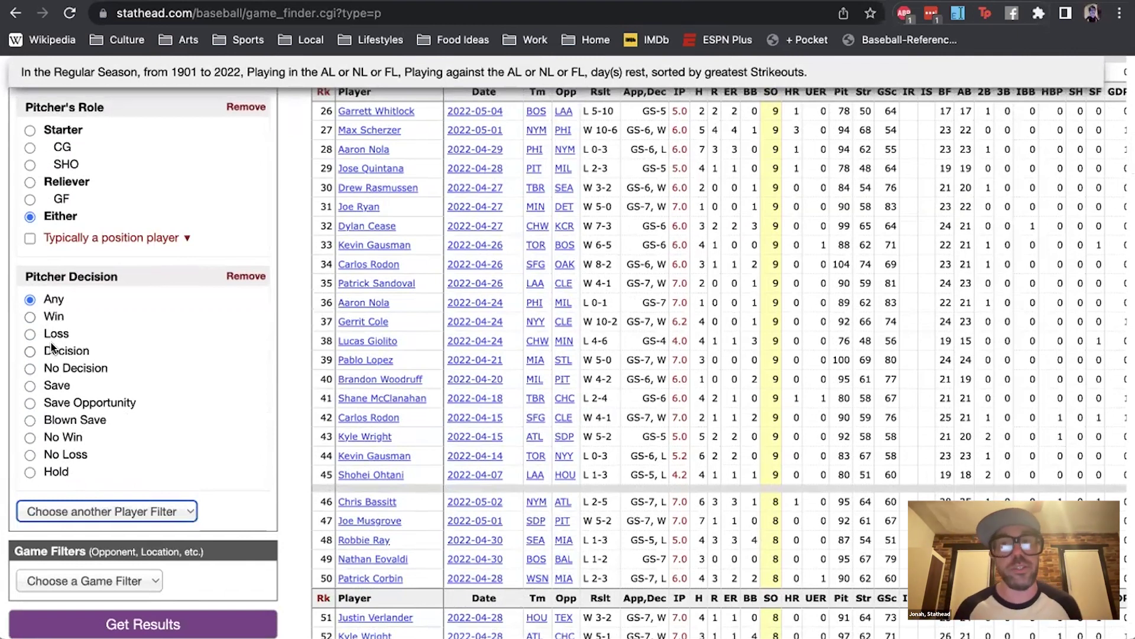
pyautogui.click(46, 471)
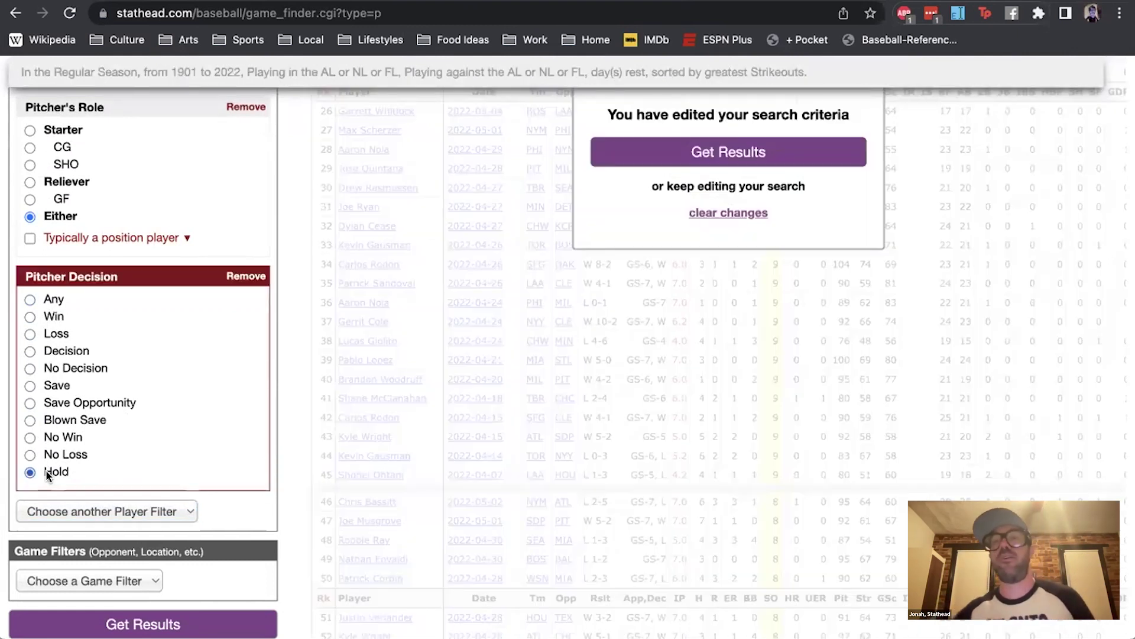
# - Add an IP statistical filter requiring at least 2 innings pitched
pyautogui.scroll(1, 70, 365)
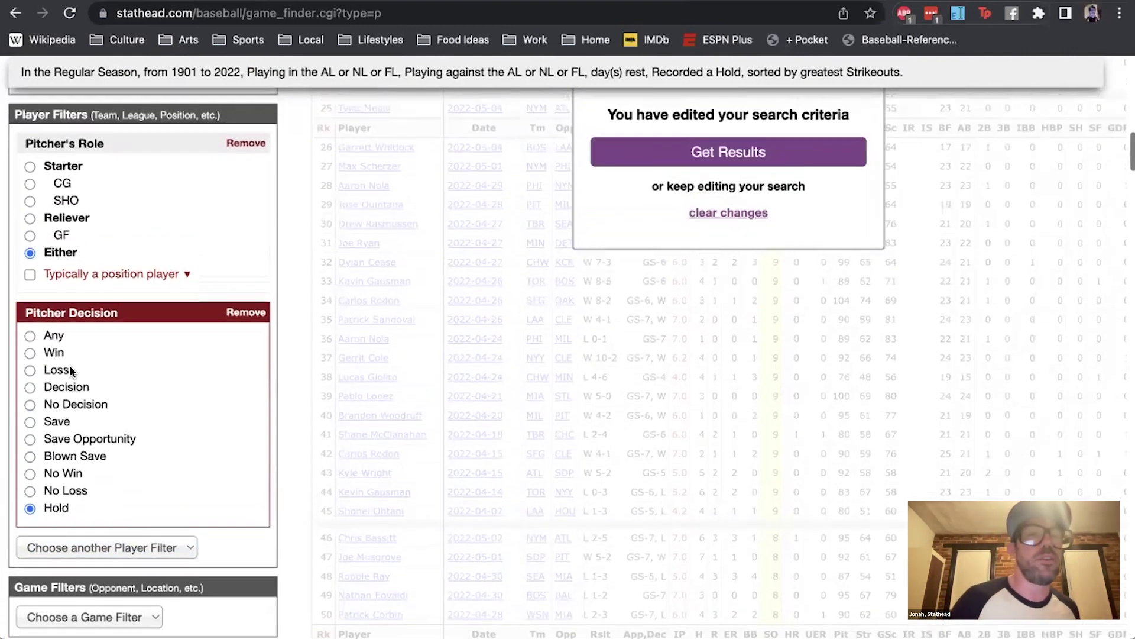
pyautogui.scroll(1, 83, 250)
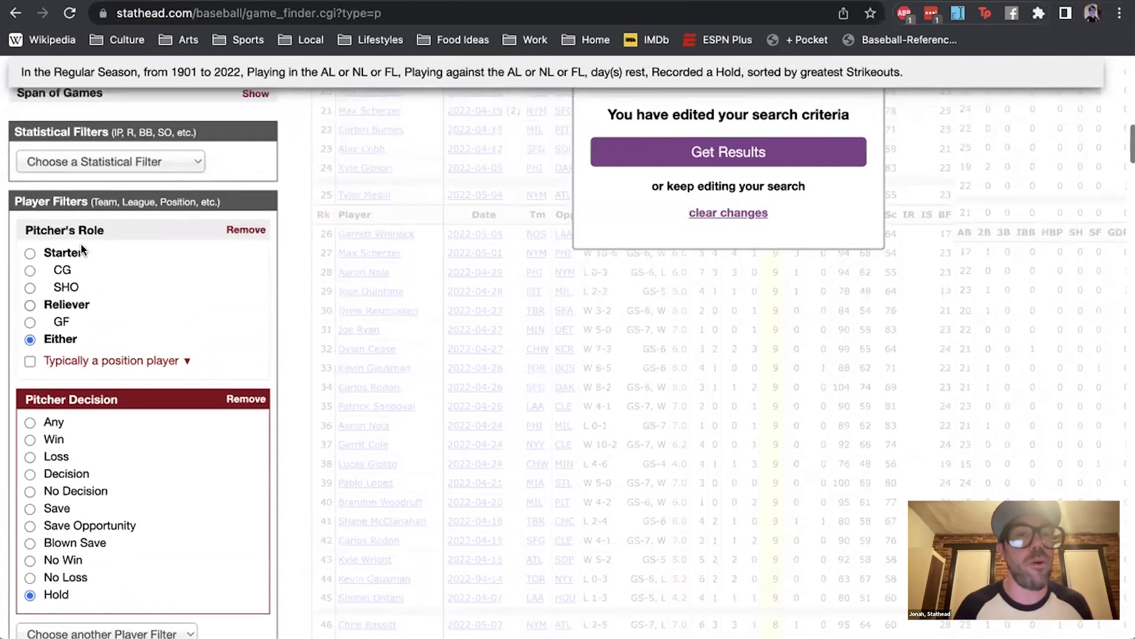
pyautogui.scroll(1, 83, 249)
pyautogui.click(83, 221)
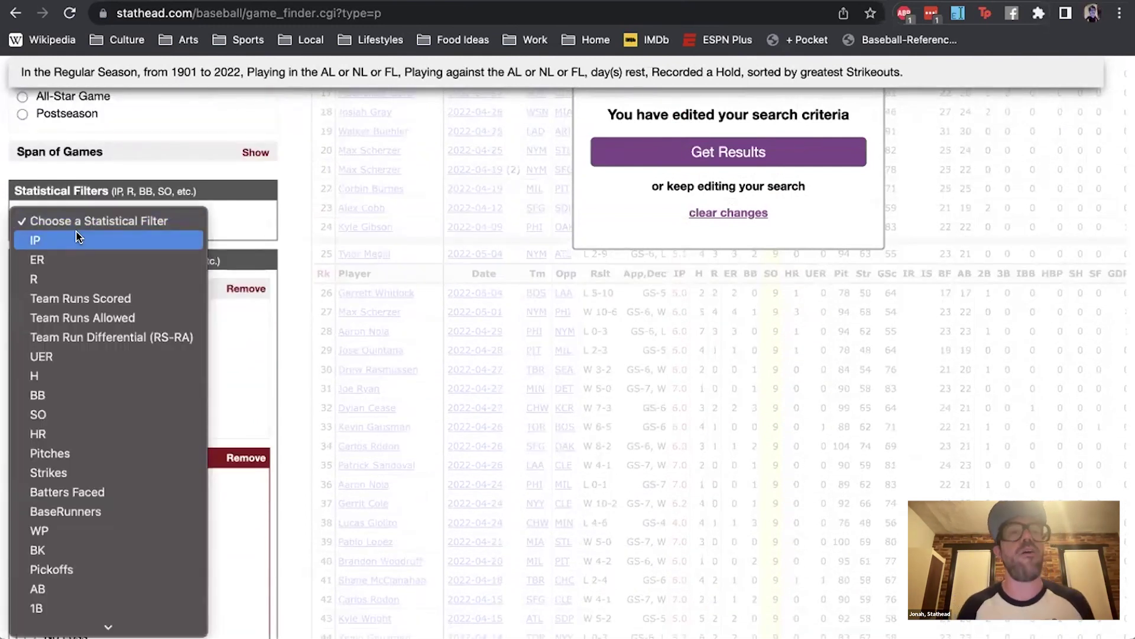
pyautogui.click(79, 240)
pyautogui.write('2')
pyautogui.scroll(1, 248, 267)
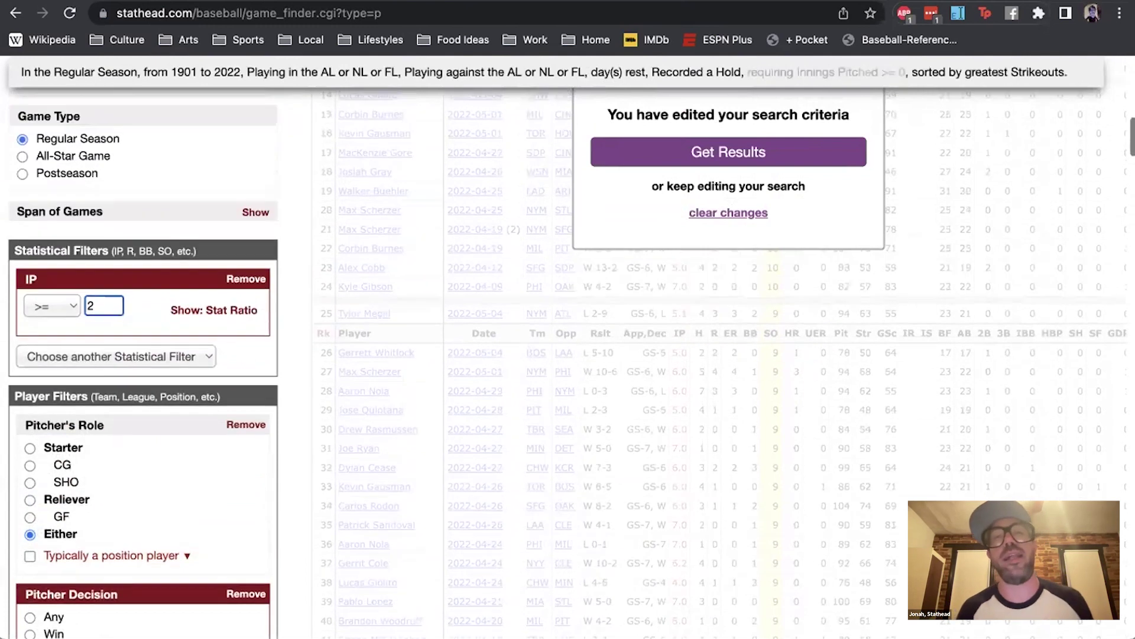
# - Limit the search to the 2021 season and review the remaining search criteria
pyautogui.scroll(7, 142, 296)
pyautogui.click(100, 434)
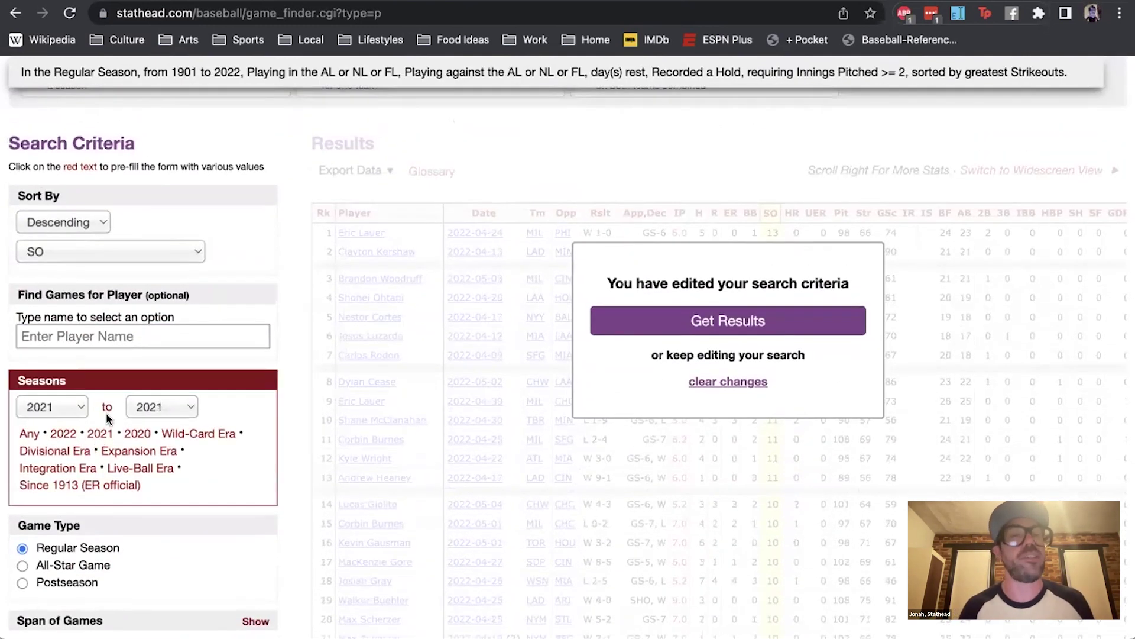
pyautogui.scroll(2, 446, 235)
pyautogui.scroll(-8, 271, 235)
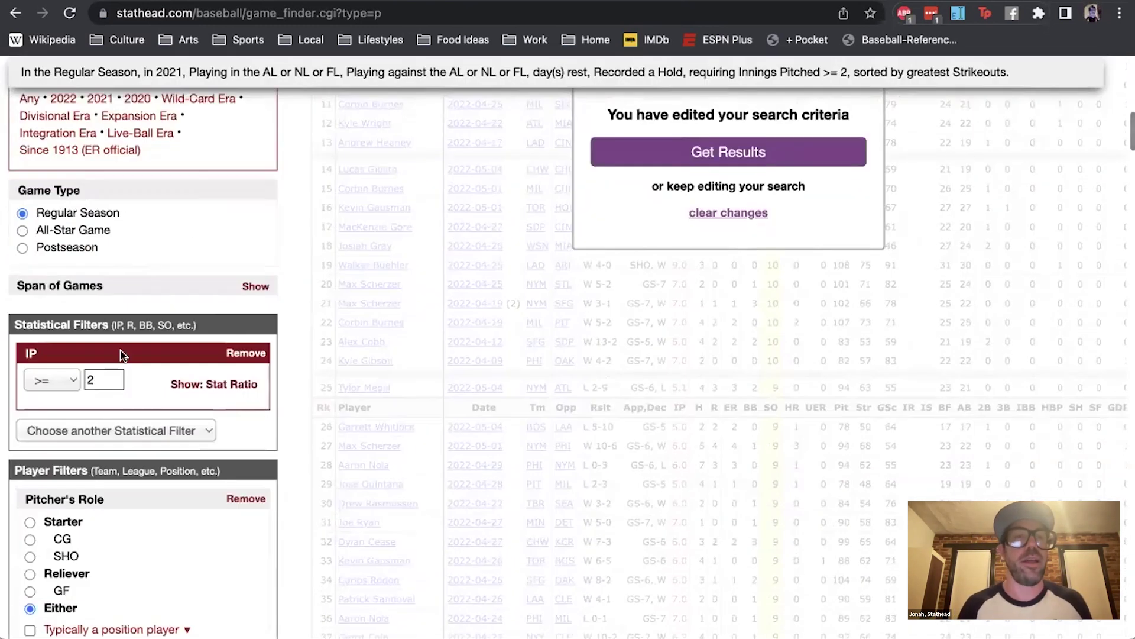
pyautogui.scroll(-5, 118, 384)
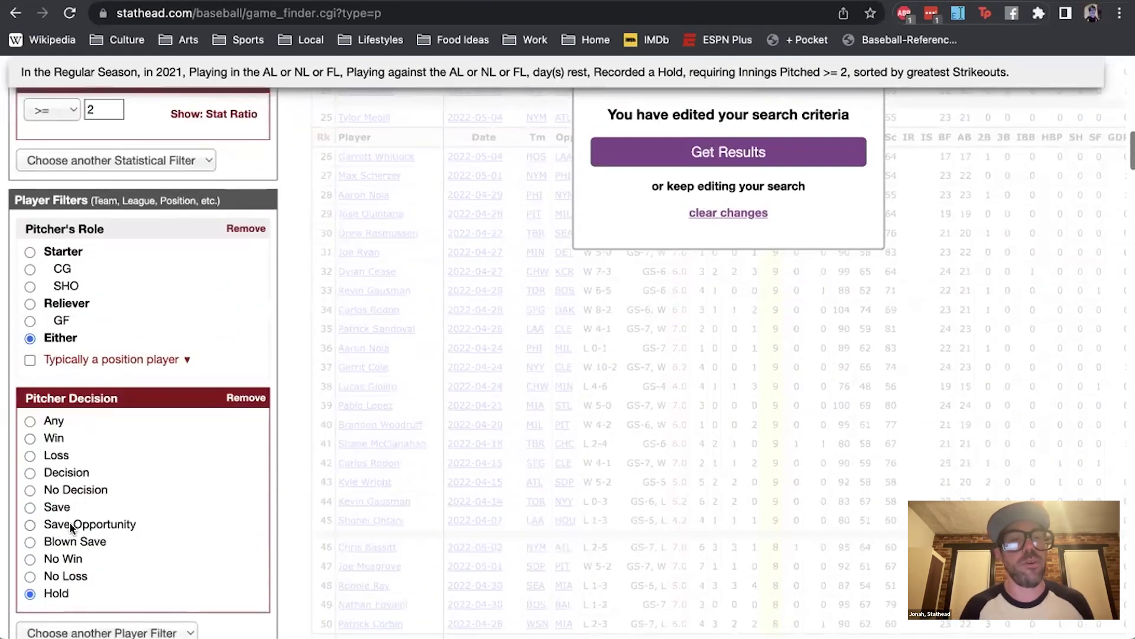
# - Switch the search type to finding players with most games in a season matching criteria, and get the results
pyautogui.scroll(3, 88, 449)
pyautogui.scroll(10, 69, 520)
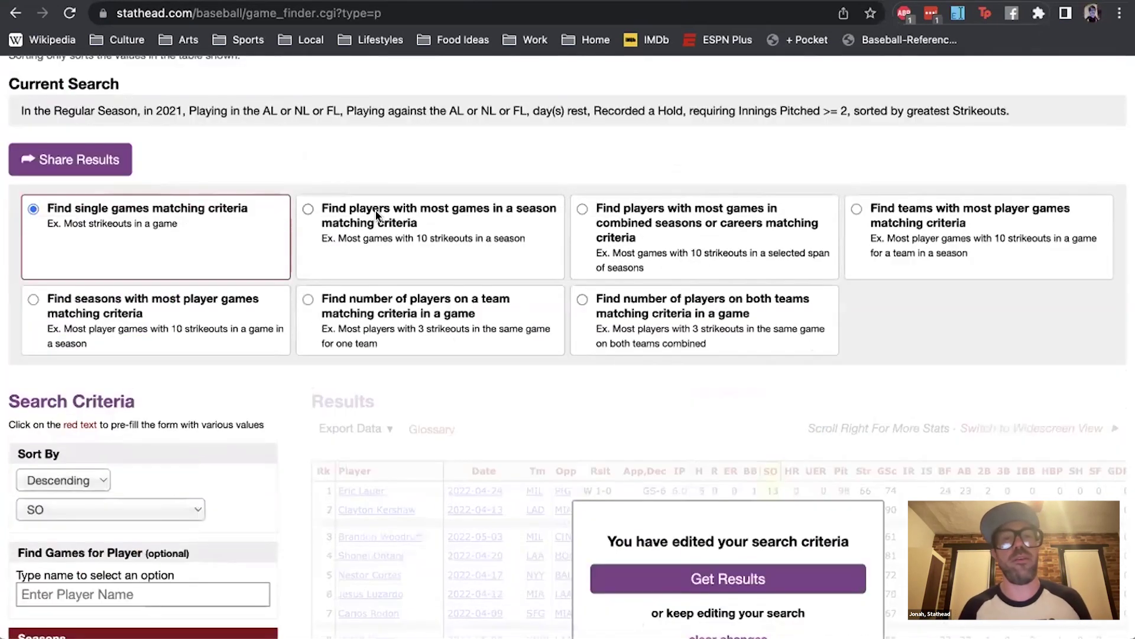
pyautogui.click(376, 212)
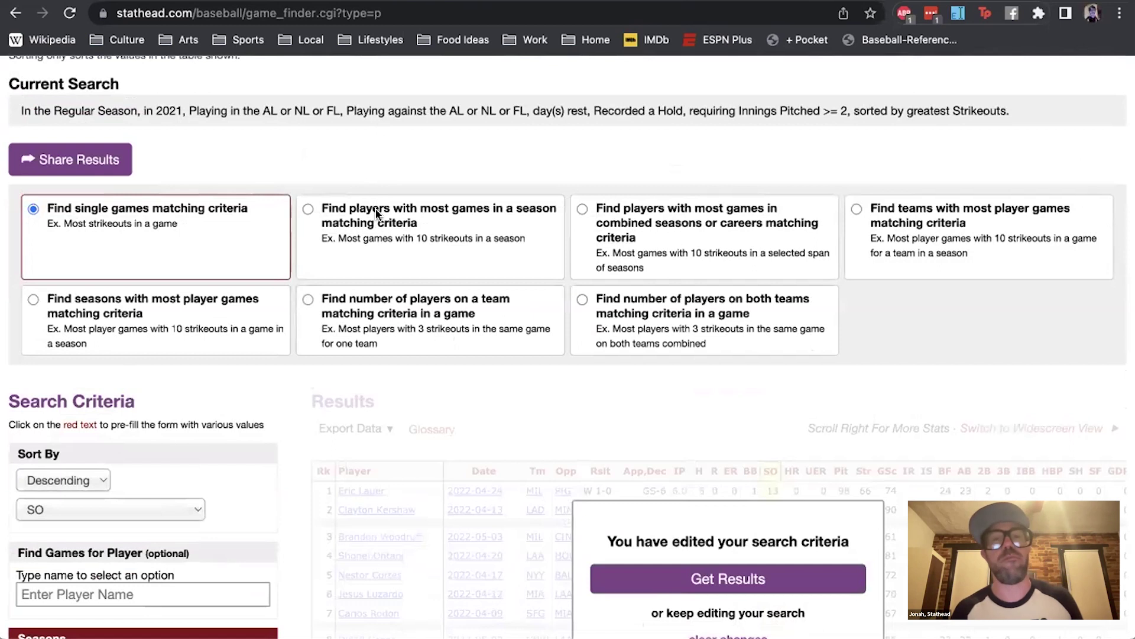
pyautogui.scroll(-3, 590, 289)
pyautogui.click(654, 385)
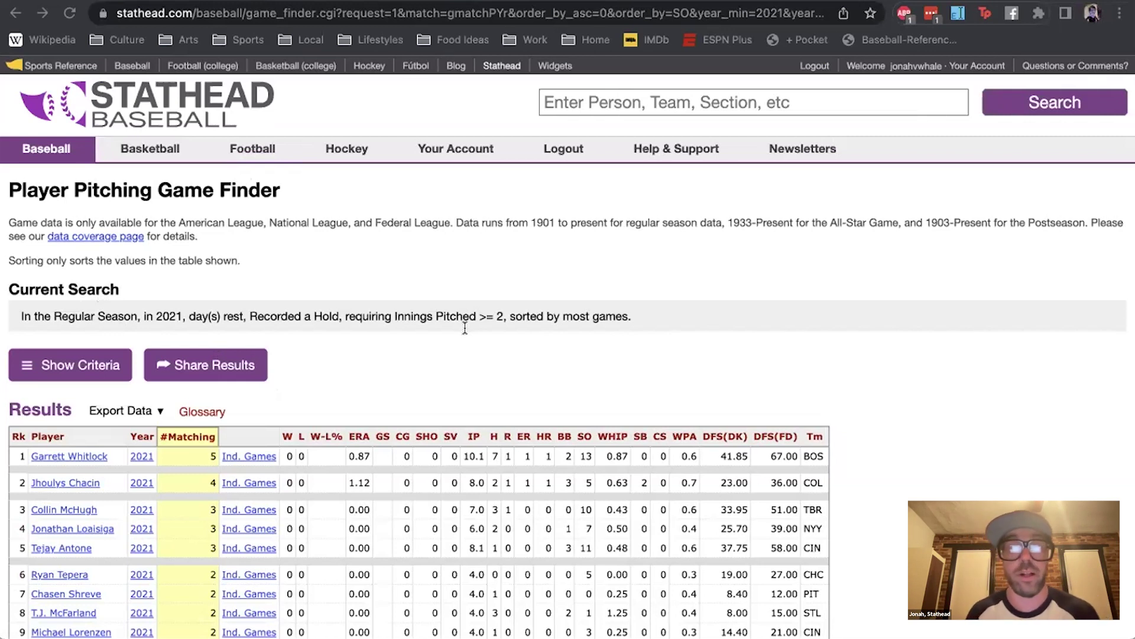
pyautogui.scroll(-3, 95, 282)
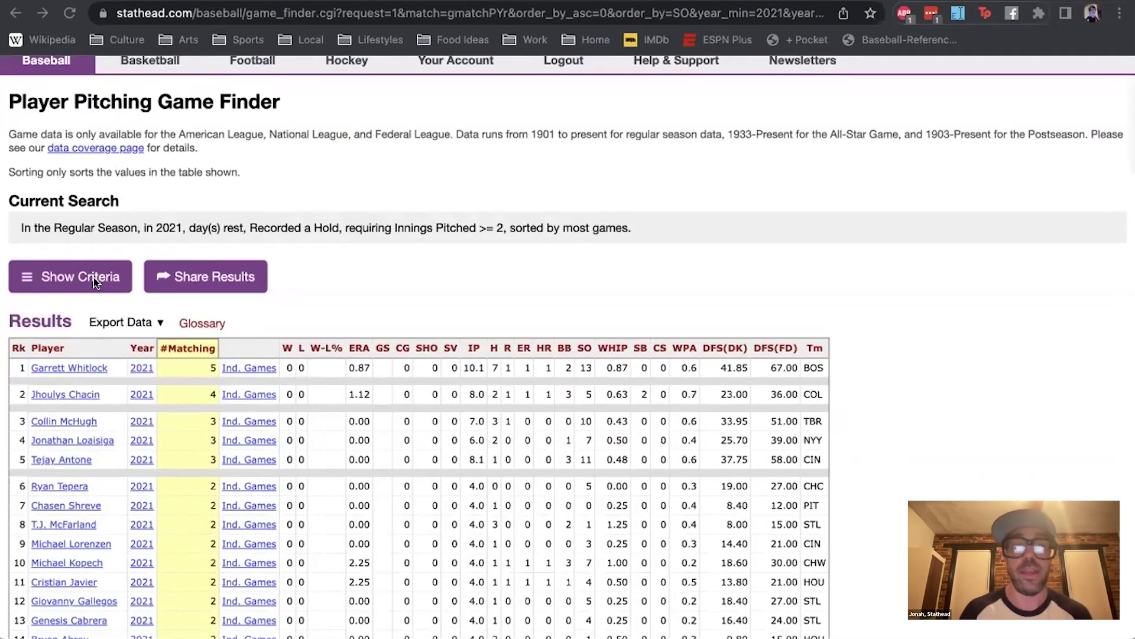
# - Show the search criteria again and remove the IP statistical filter and the Pitcher Decision player filter
pyautogui.click(95, 282)
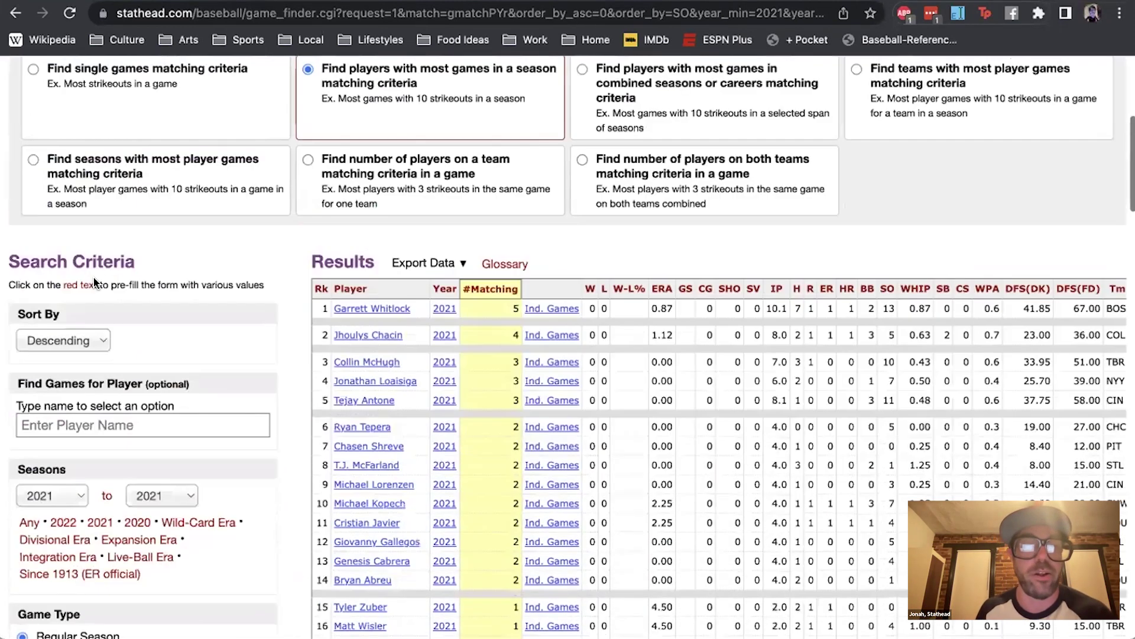
pyautogui.scroll(-10, 95, 282)
pyautogui.click(245, 219)
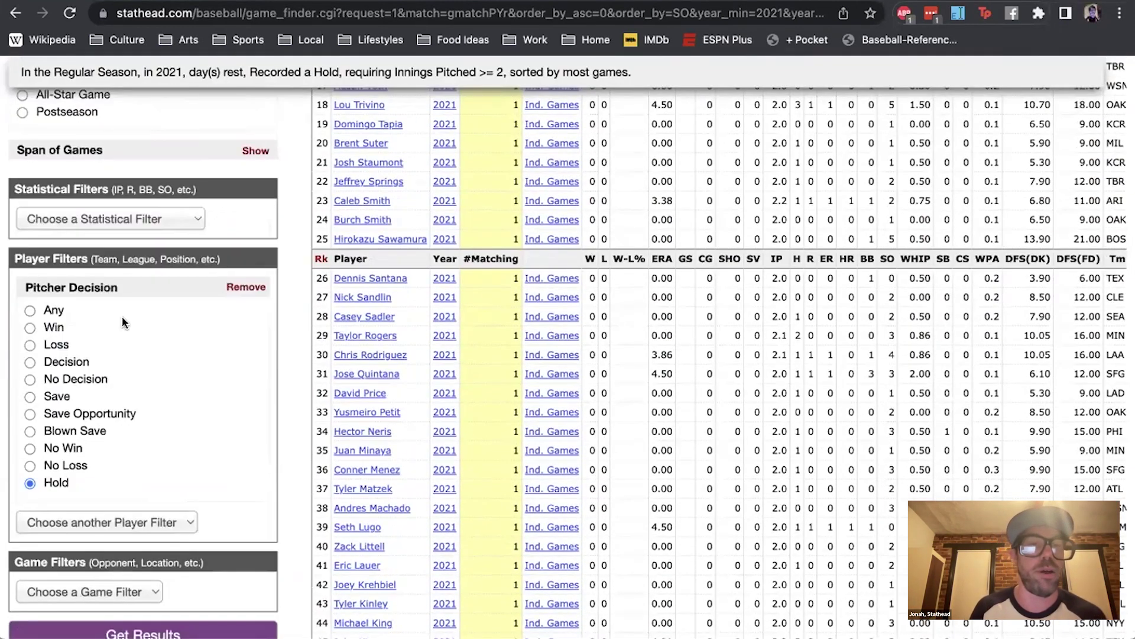
pyautogui.click(246, 287)
# - Add a Pitcher's Role player filter and set it to CG
pyautogui.click(74, 288)
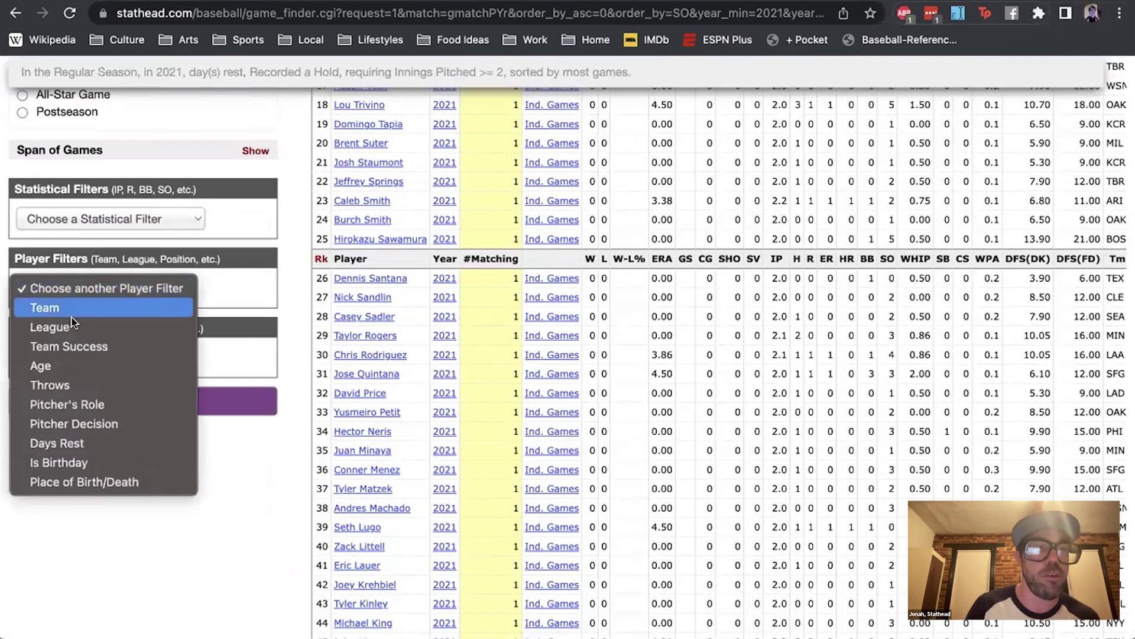
pyautogui.click(59, 404)
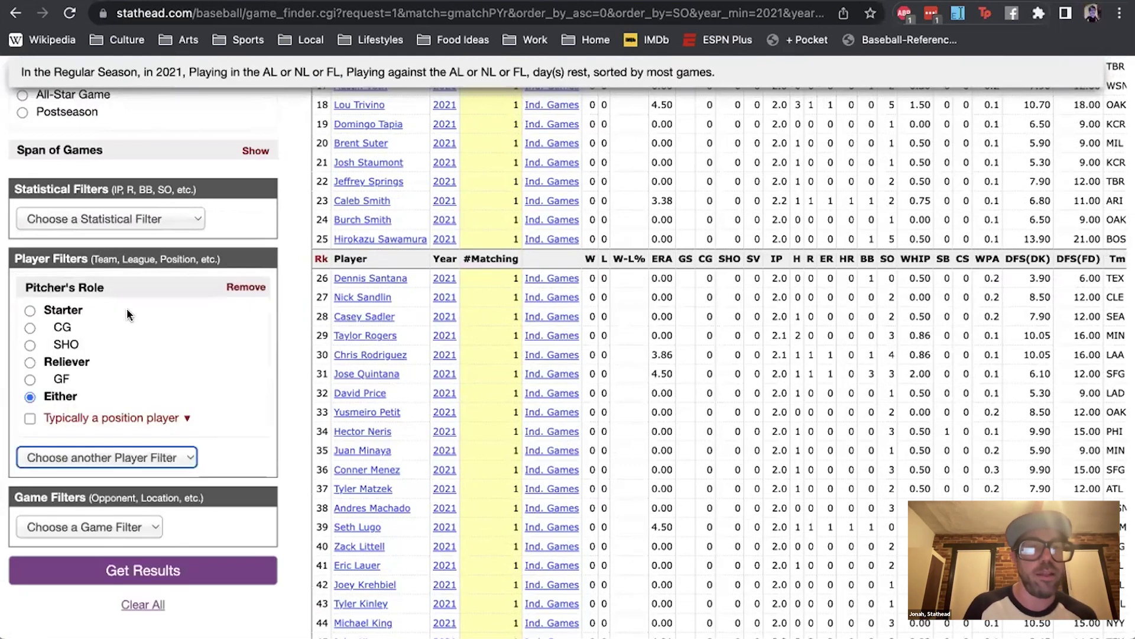
pyautogui.click(61, 326)
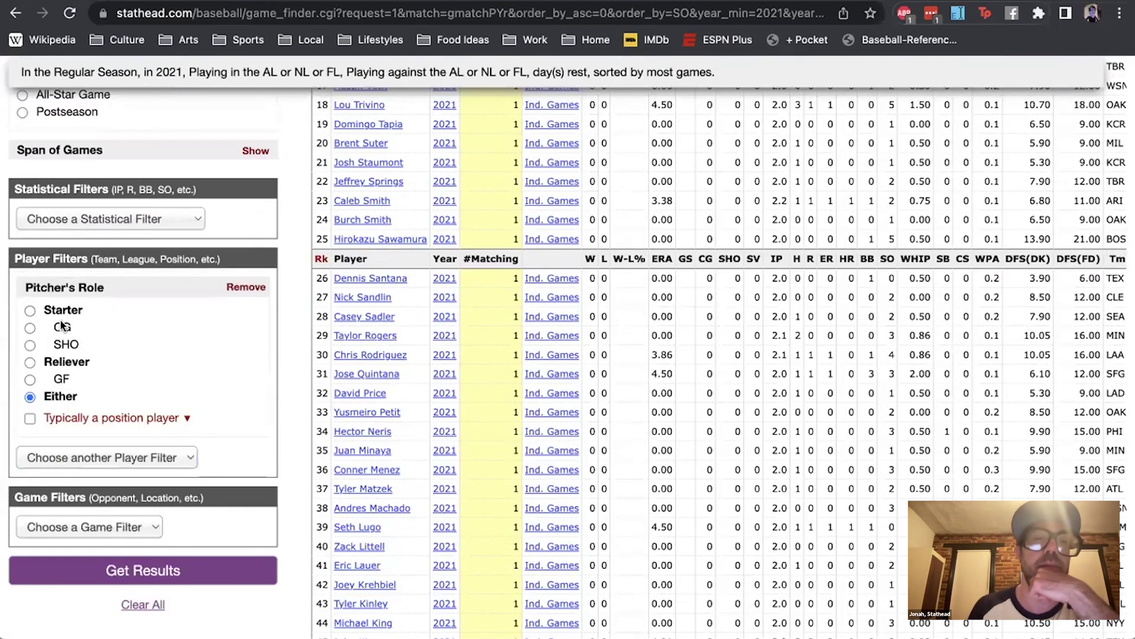
# - Add an H statistical filter requiring hits equal to 0
pyautogui.click(133, 212)
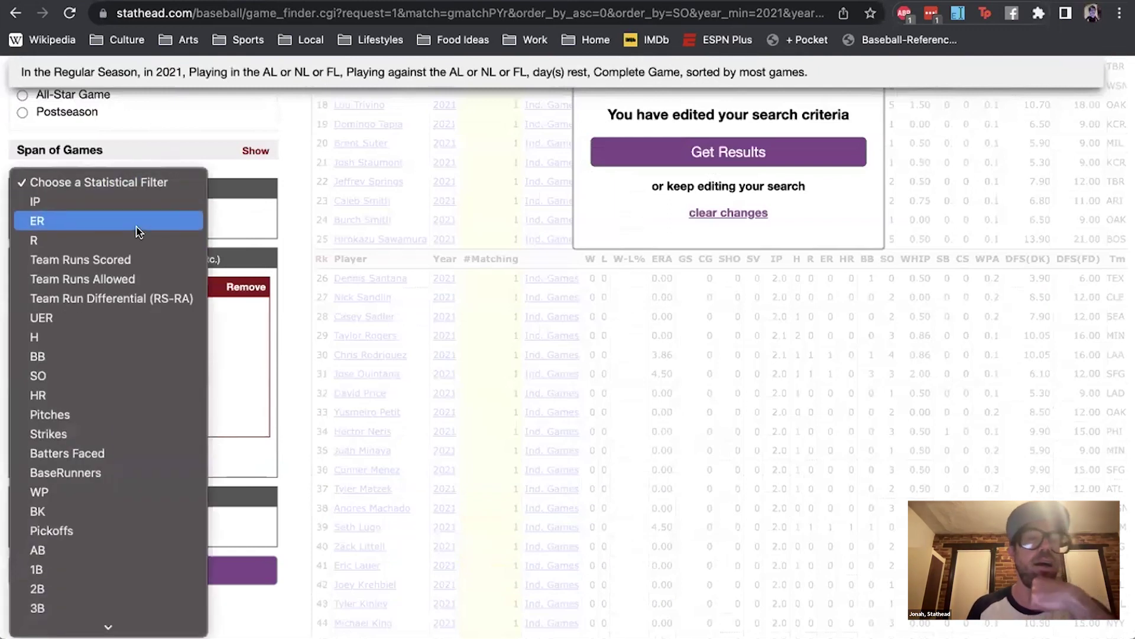
pyautogui.click(102, 333)
pyautogui.click(46, 244)
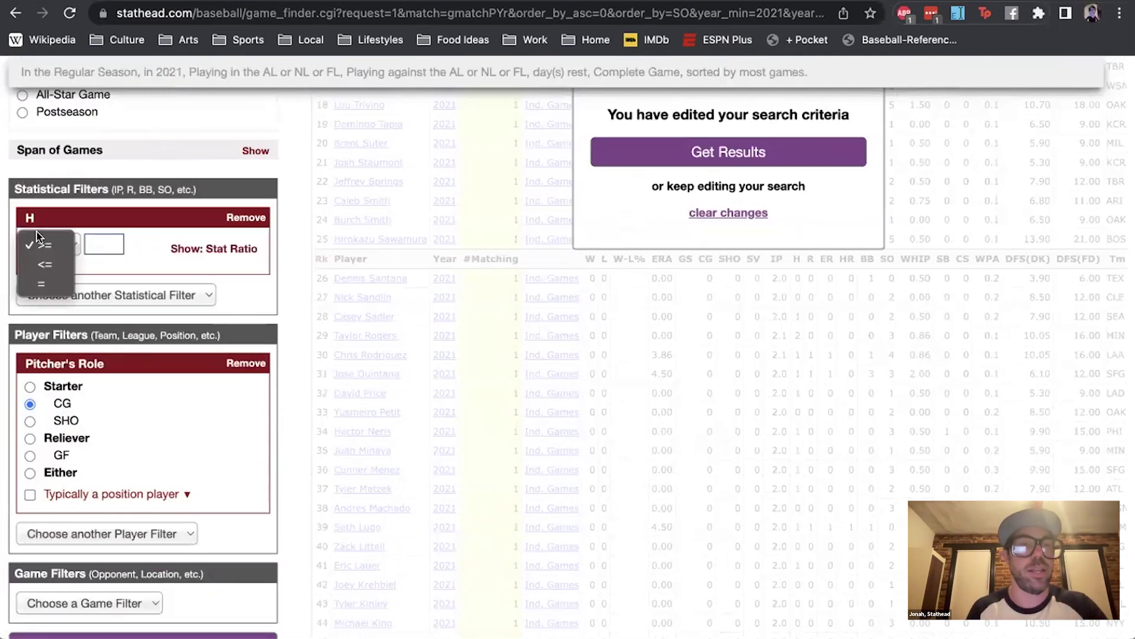
pyautogui.click(36, 264)
pyautogui.click(97, 242)
pyautogui.write('0')
# - Try a Game Length game filter restricted to 9-inning games
pyautogui.scroll(-3, 95, 302)
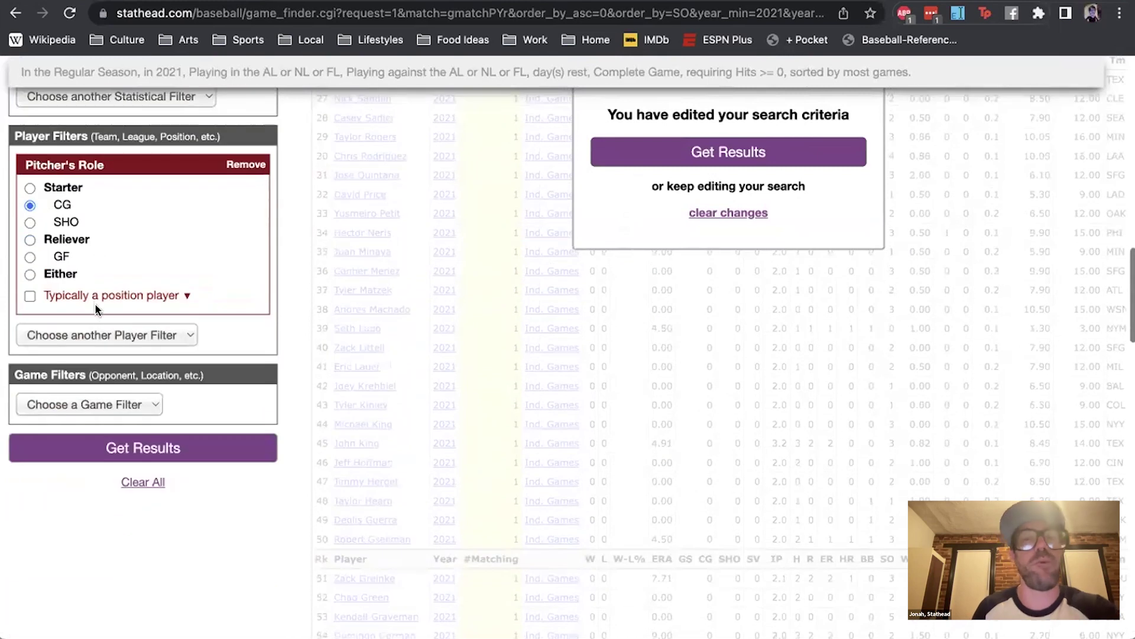
pyautogui.click(92, 335)
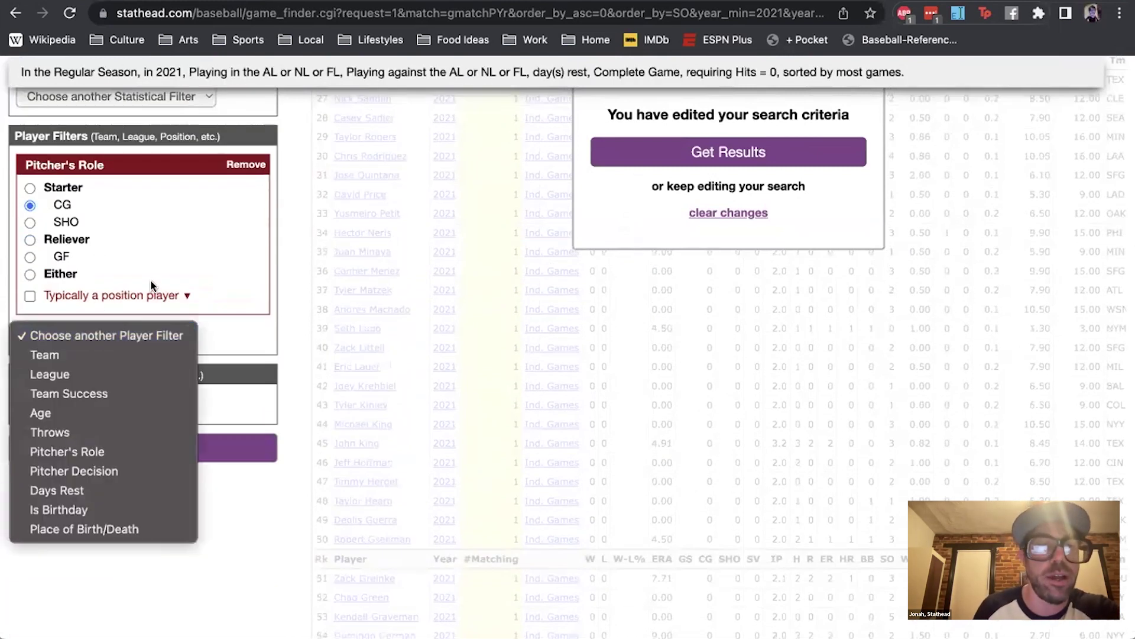
pyautogui.click(211, 336)
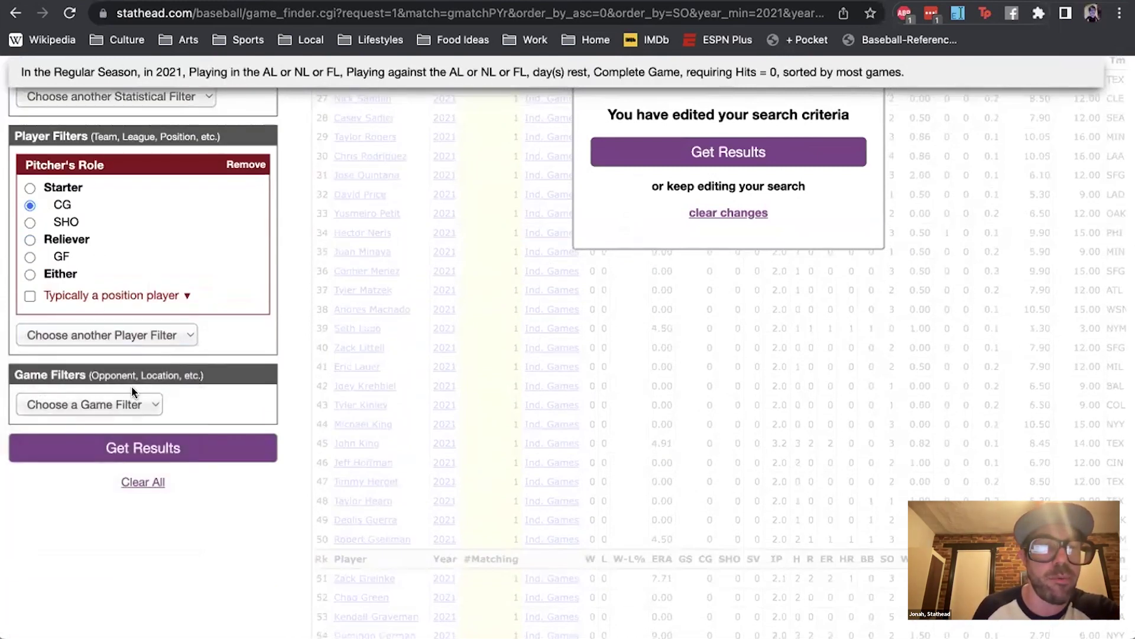
pyautogui.click(125, 404)
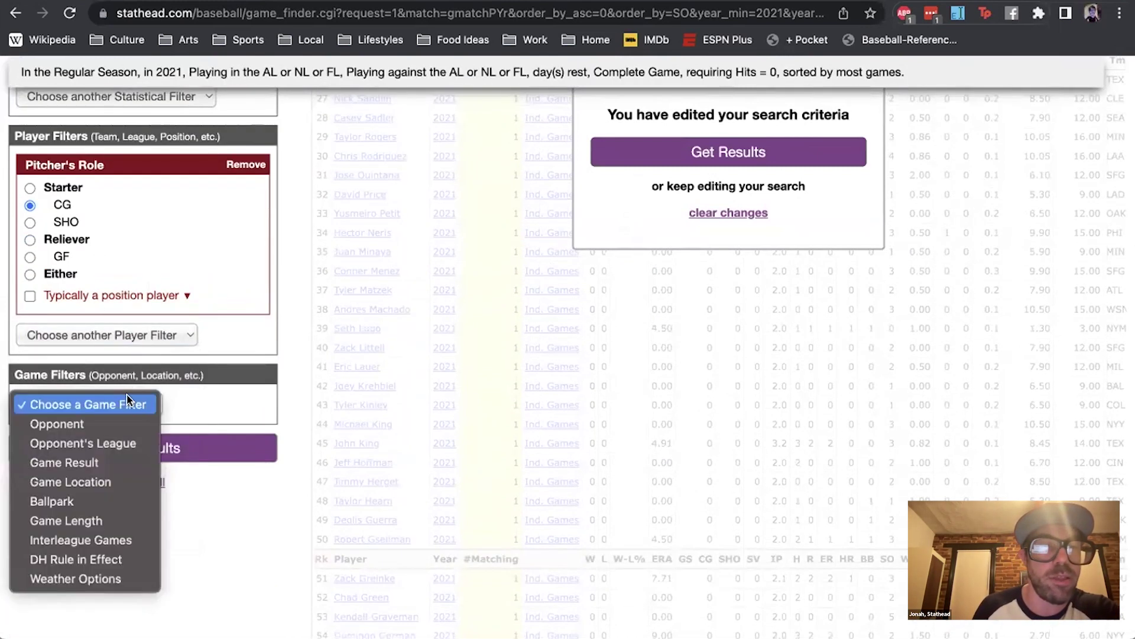
pyautogui.click(95, 520)
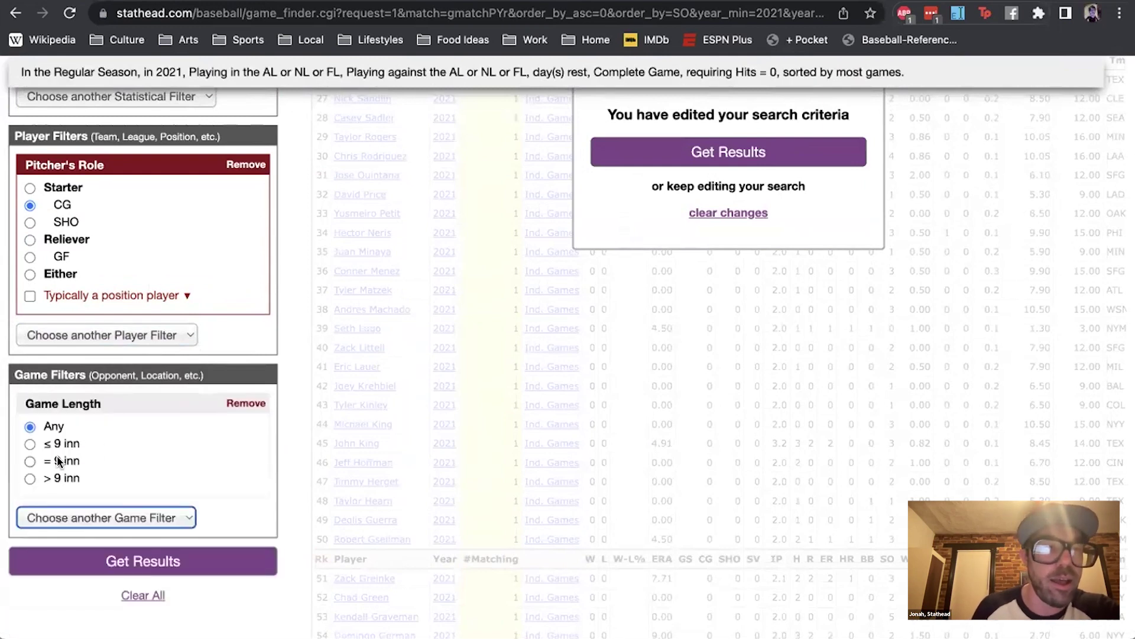
pyautogui.click(27, 461)
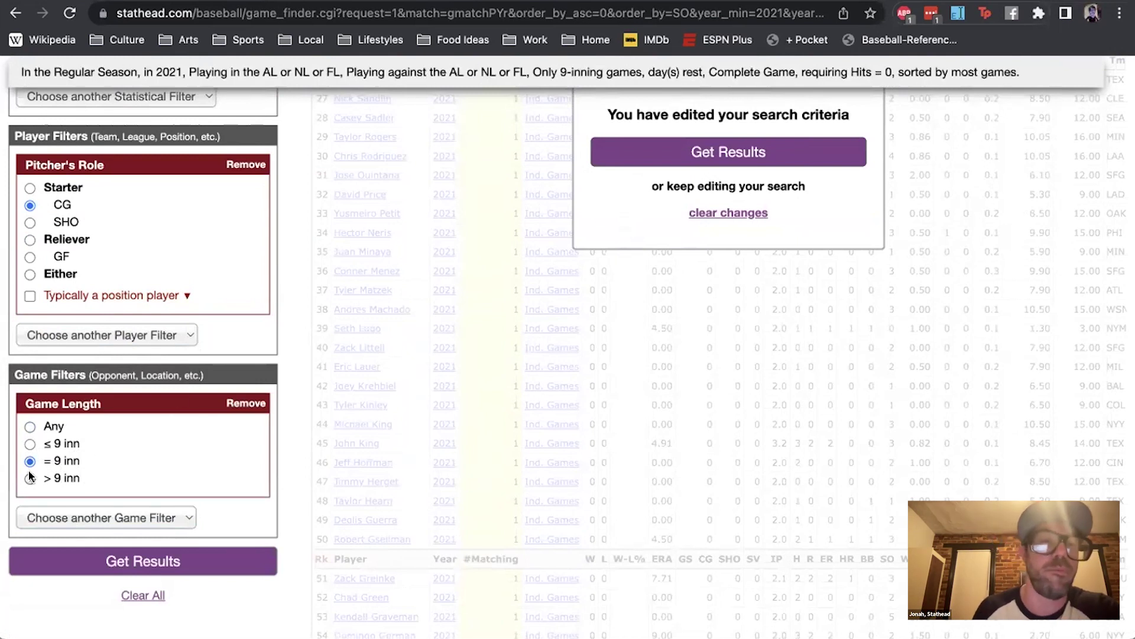
pyautogui.click(28, 478)
# - Add an IP statistical filter requiring at least 9 innings pitched
pyautogui.scroll(5, 243, 426)
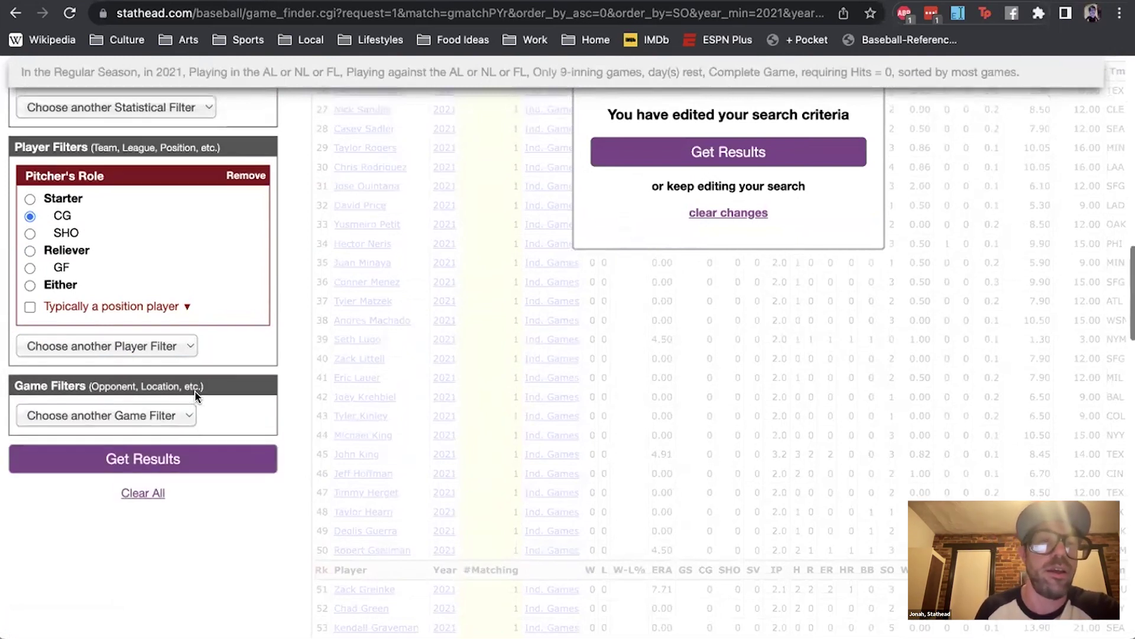
pyautogui.click(133, 391)
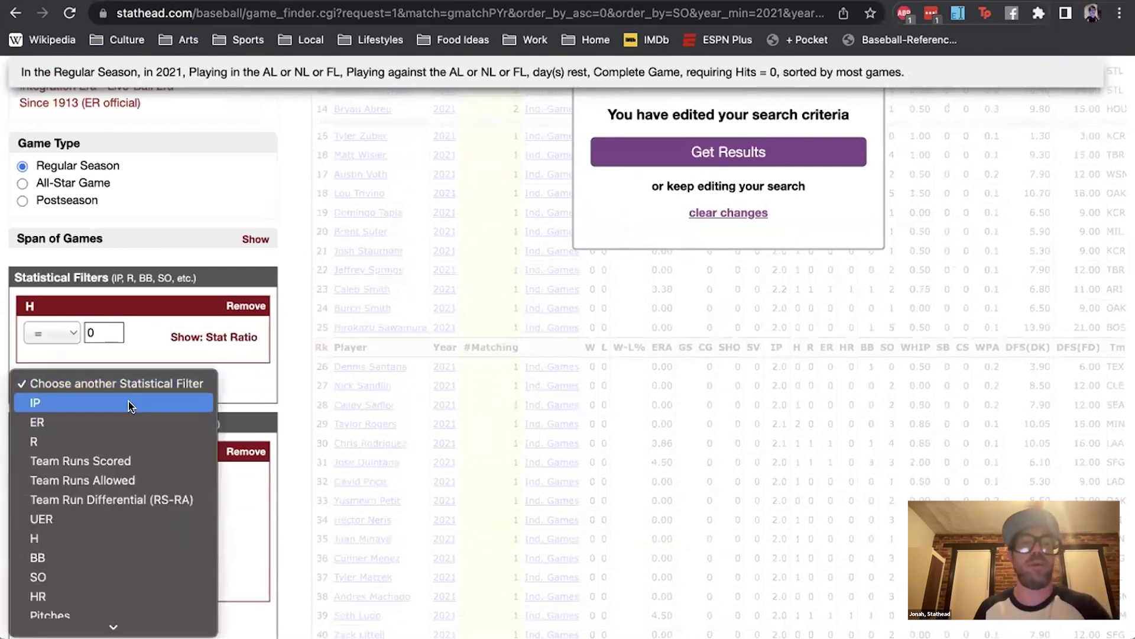
pyautogui.click(129, 401)
pyautogui.write('9')
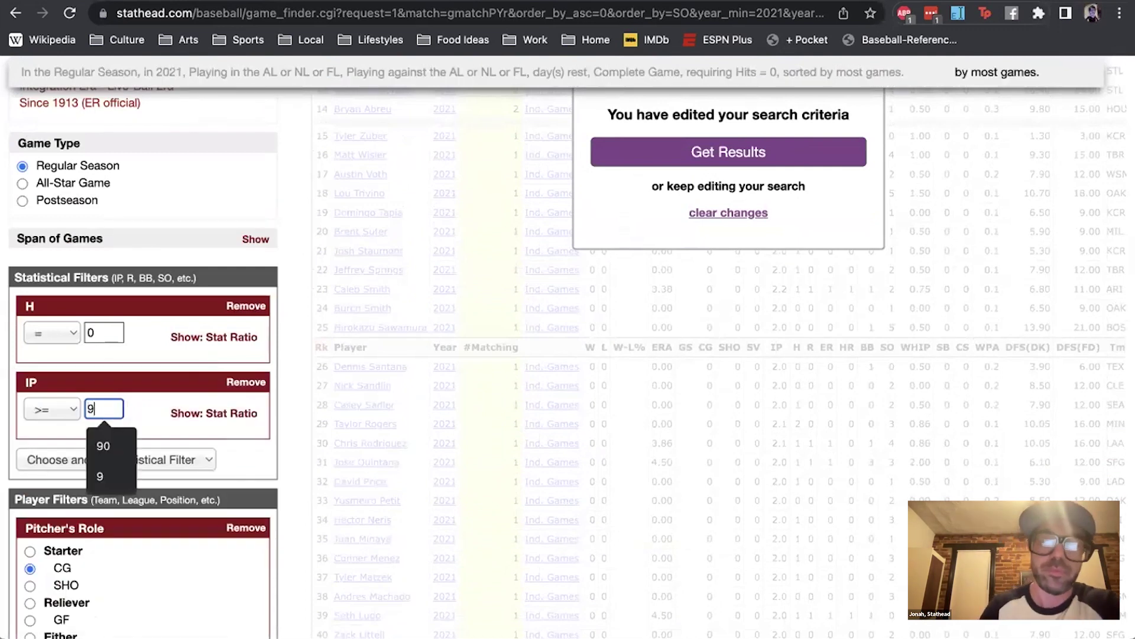
# - Switch the search type to single games matching criteria, sort by Date of Game in descending order, and get the results
pyautogui.scroll(9, 158, 299)
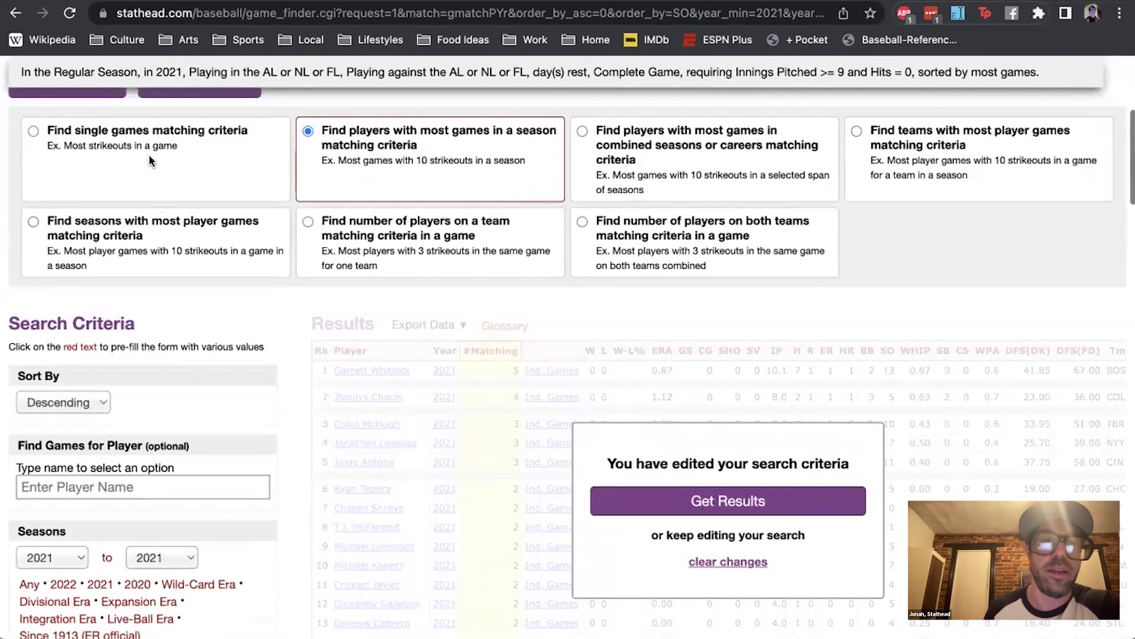
pyautogui.click(149, 158)
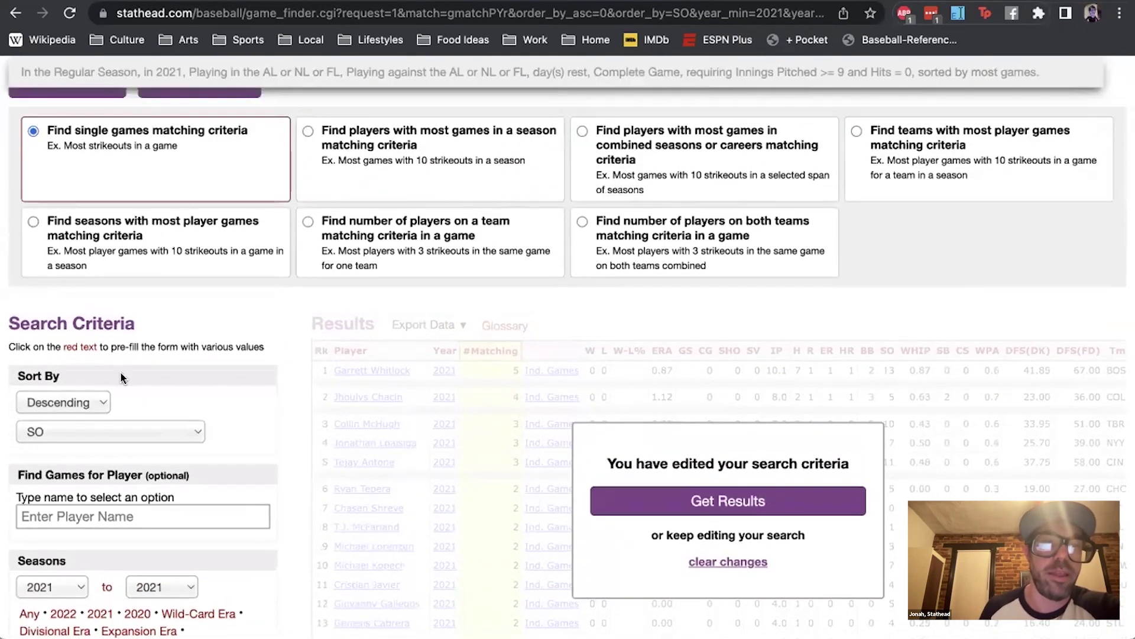
pyautogui.click(118, 431)
pyautogui.click(118, 219)
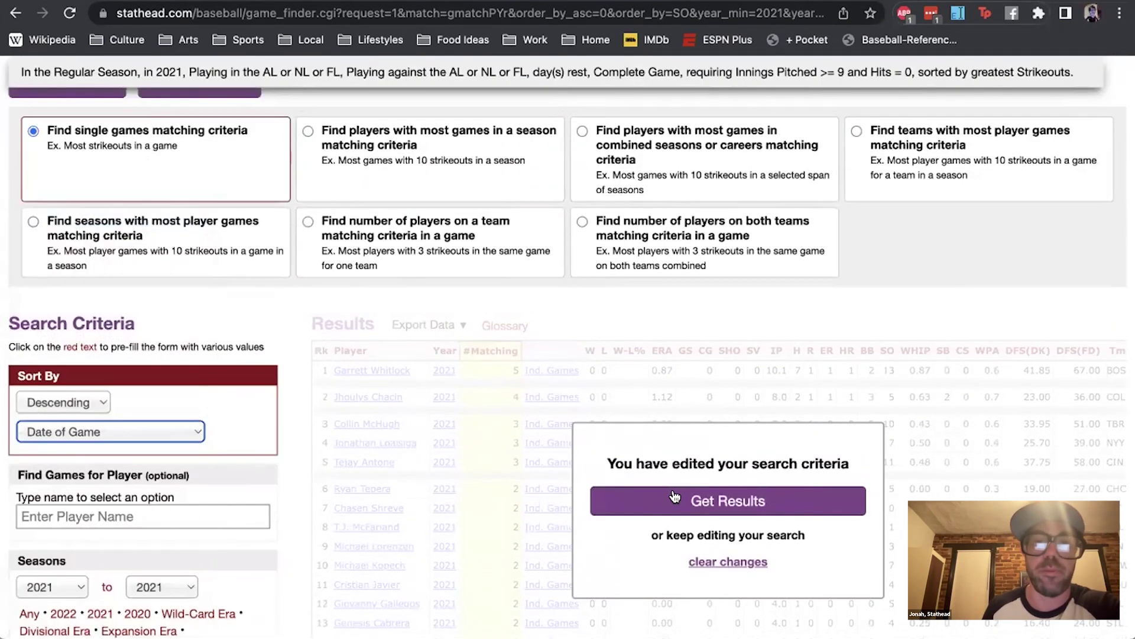
pyautogui.click(674, 496)
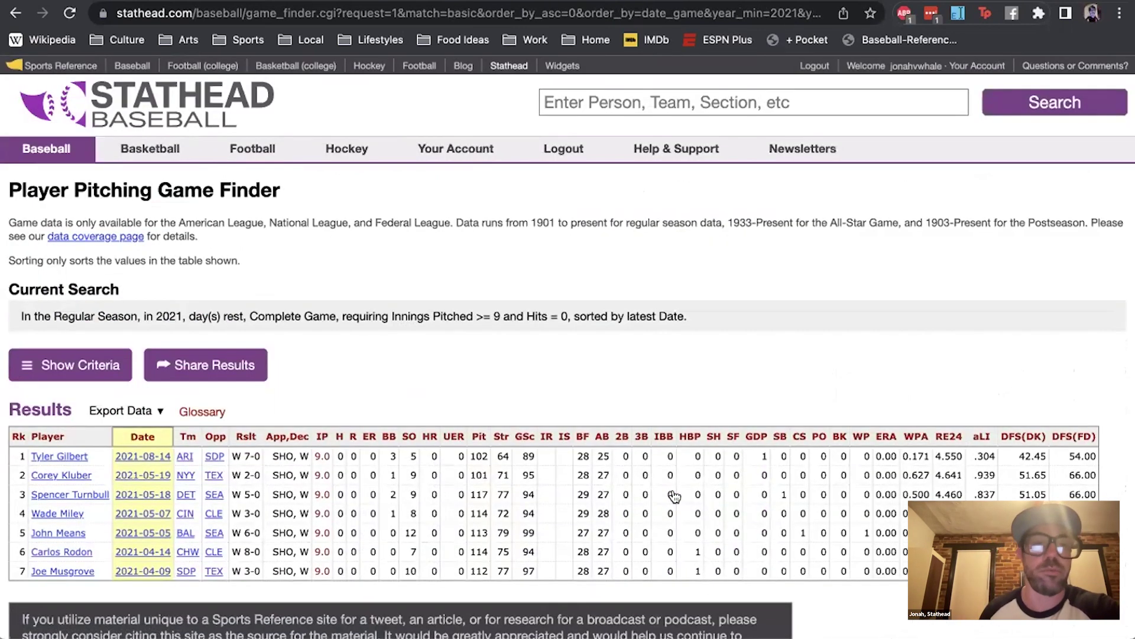
pyautogui.scroll(-3, 592, 281)
pyautogui.moveTo(515, 270)
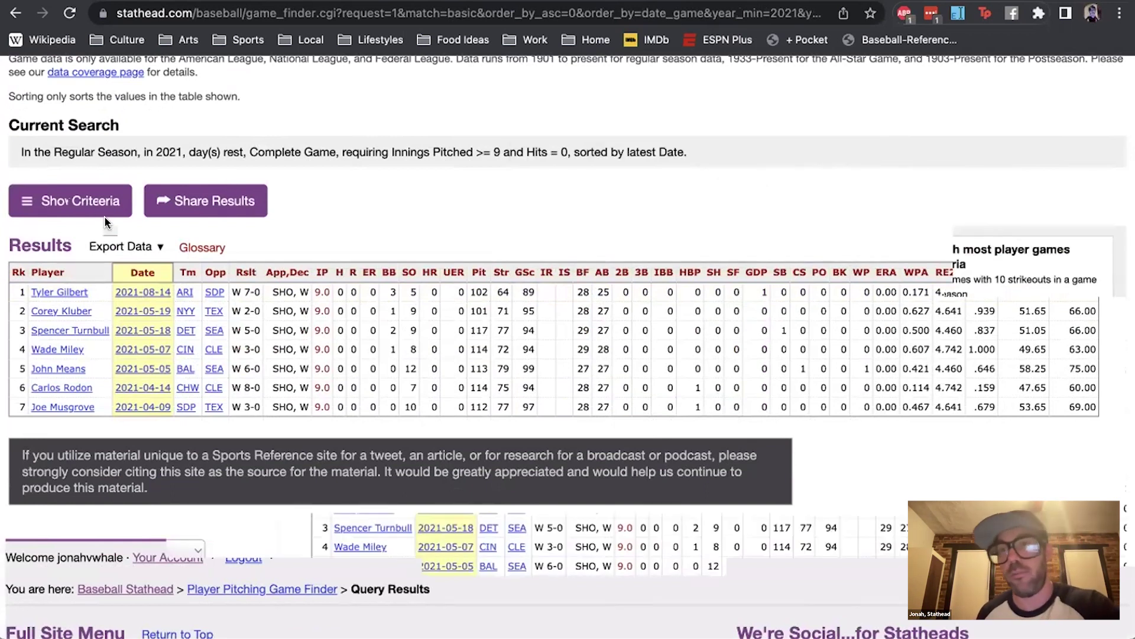
# - Return to the Stathead Baseball home page and open the Team Batting Game Finder
pyautogui.click(104, 201)
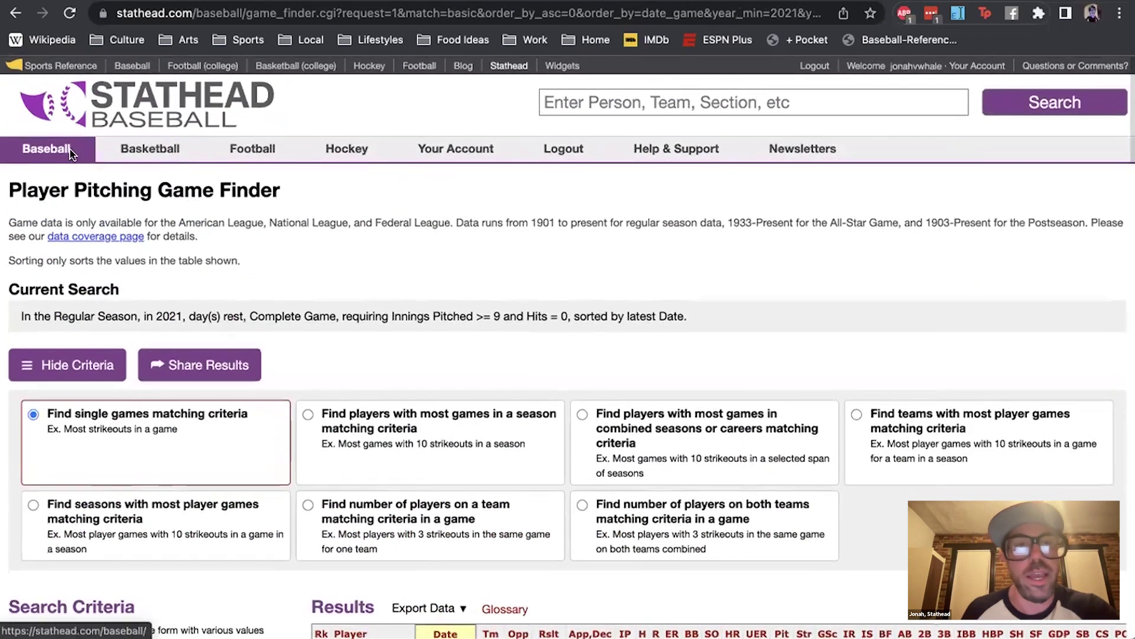
pyautogui.click(71, 154)
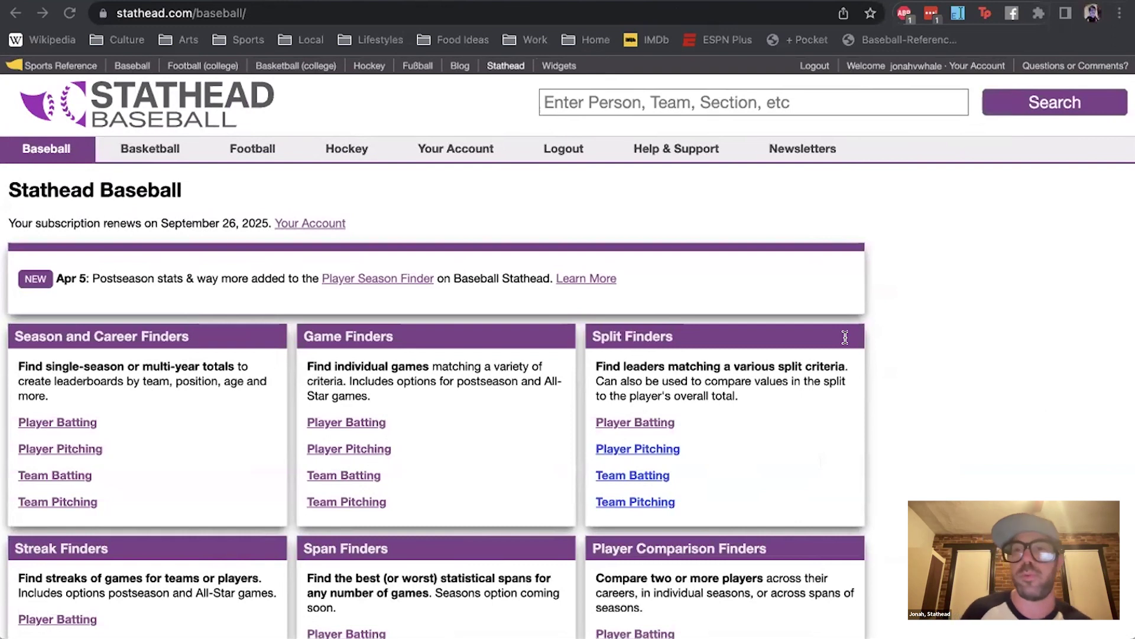
pyautogui.click(299, 435)
pyautogui.scroll(-2, 299, 434)
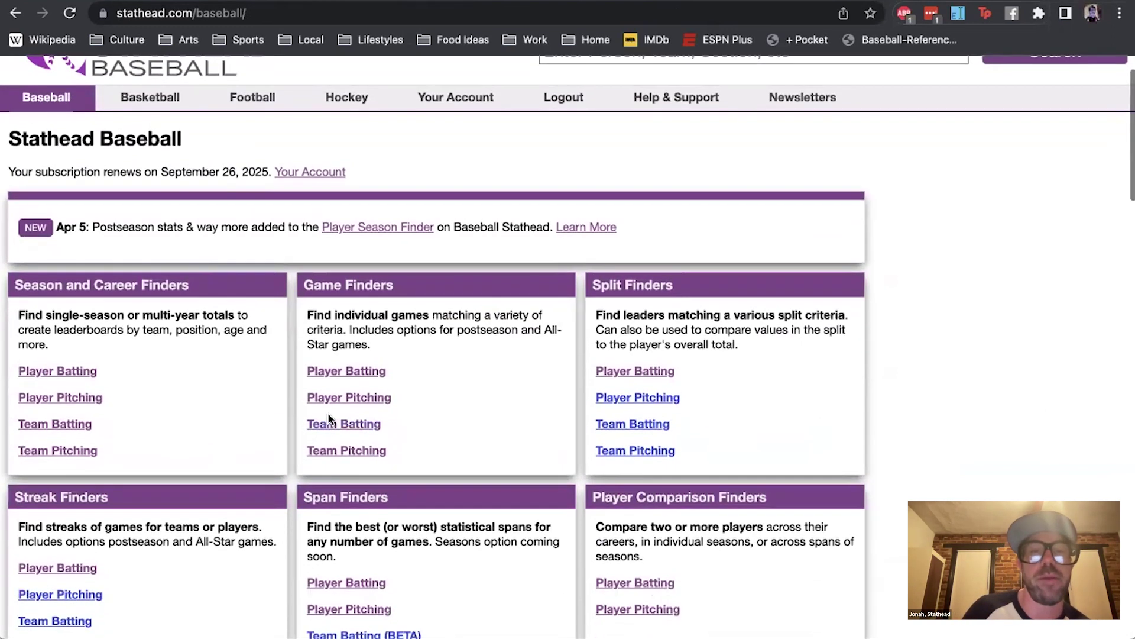
pyautogui.click(342, 425)
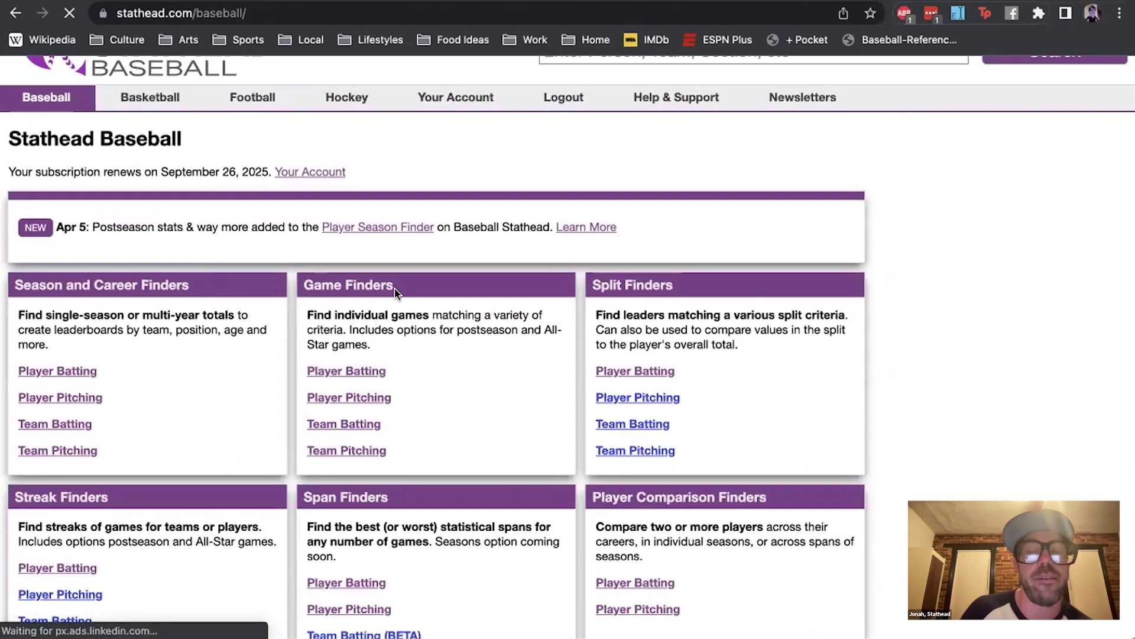
# - Set the Team Batting Game Finder's search type to single games with both teams matching criteria
pyautogui.scroll(-3, 395, 287)
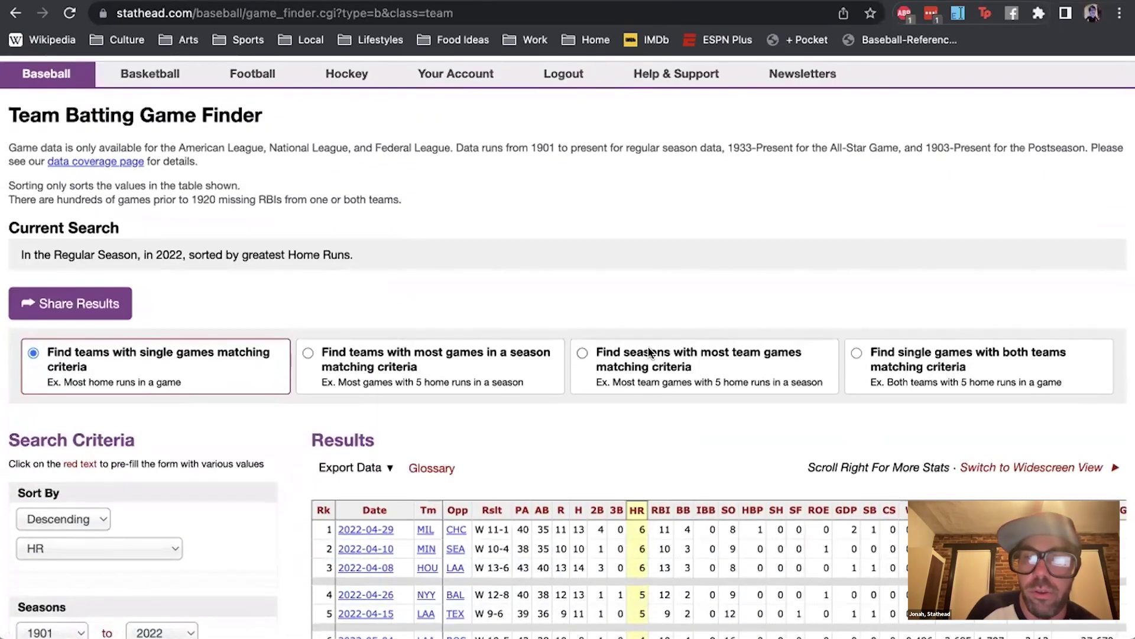
pyautogui.click(887, 353)
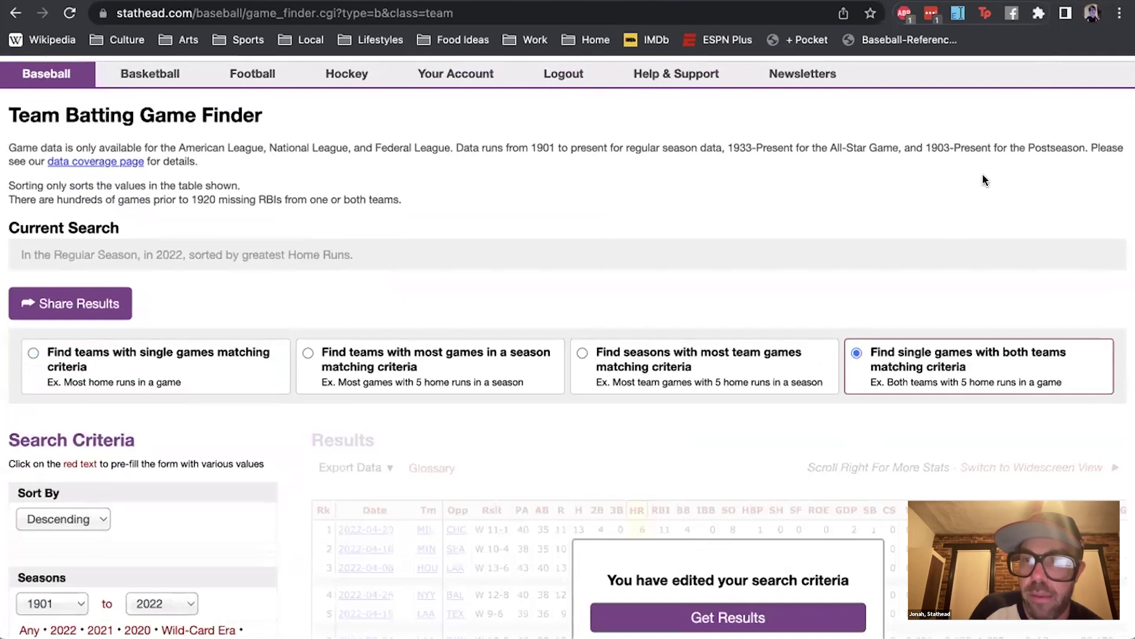
pyautogui.scroll(-5, 636, 253)
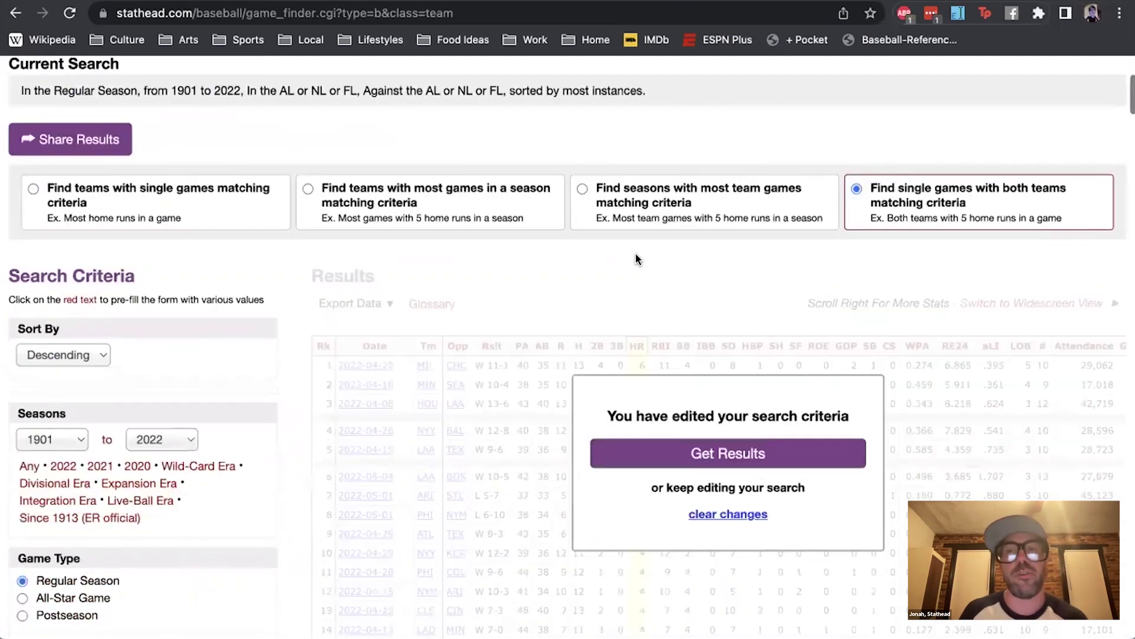
# - Add an HR statistical filter requiring at least 1 home run and get the results
pyautogui.scroll(2, 537, 263)
pyautogui.scroll(-4, 356, 313)
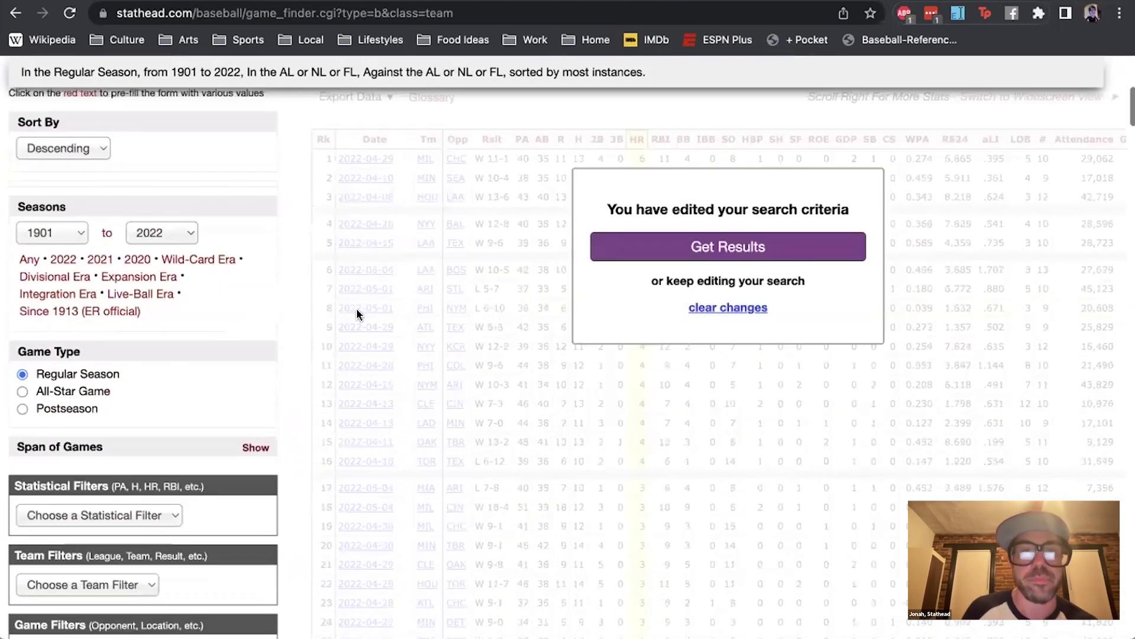
pyautogui.scroll(-3, 124, 397)
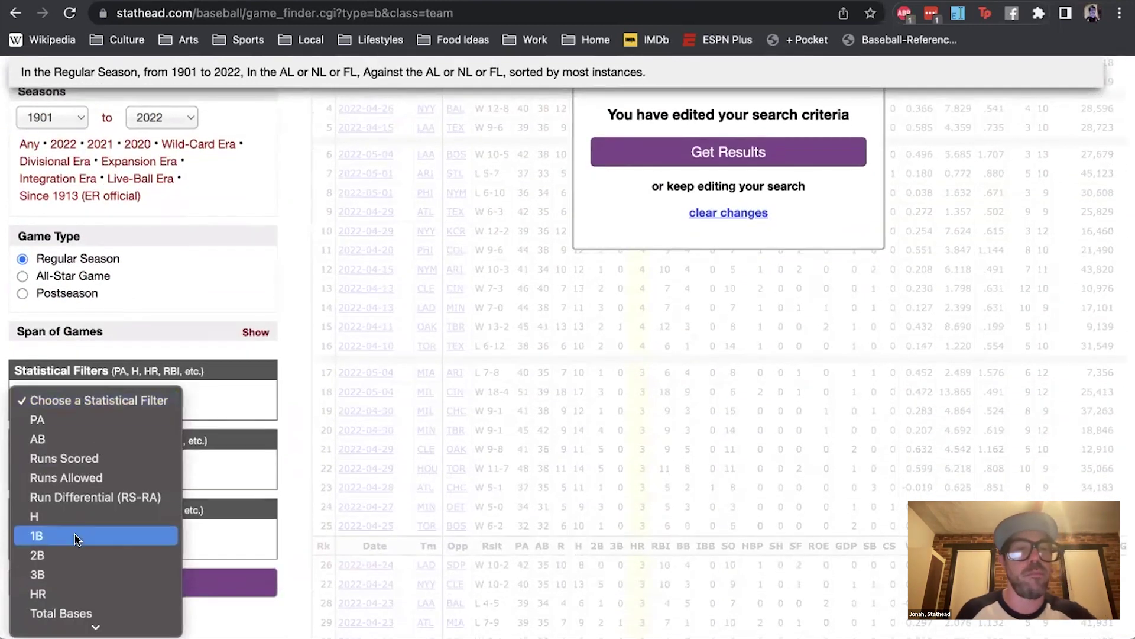
pyautogui.click(68, 593)
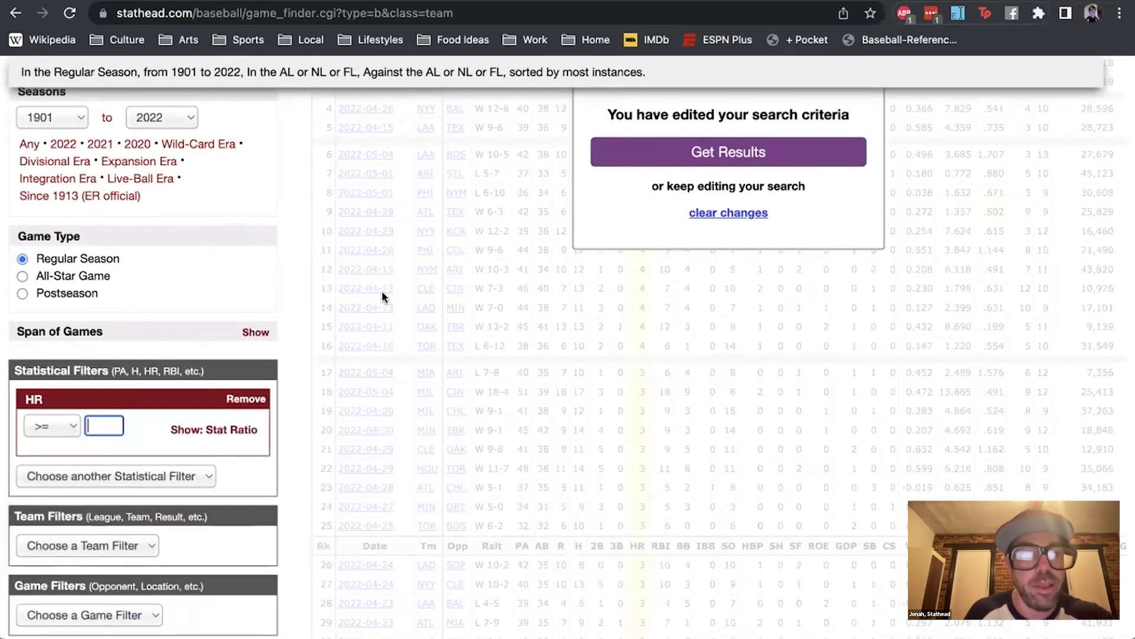
pyautogui.click(728, 152)
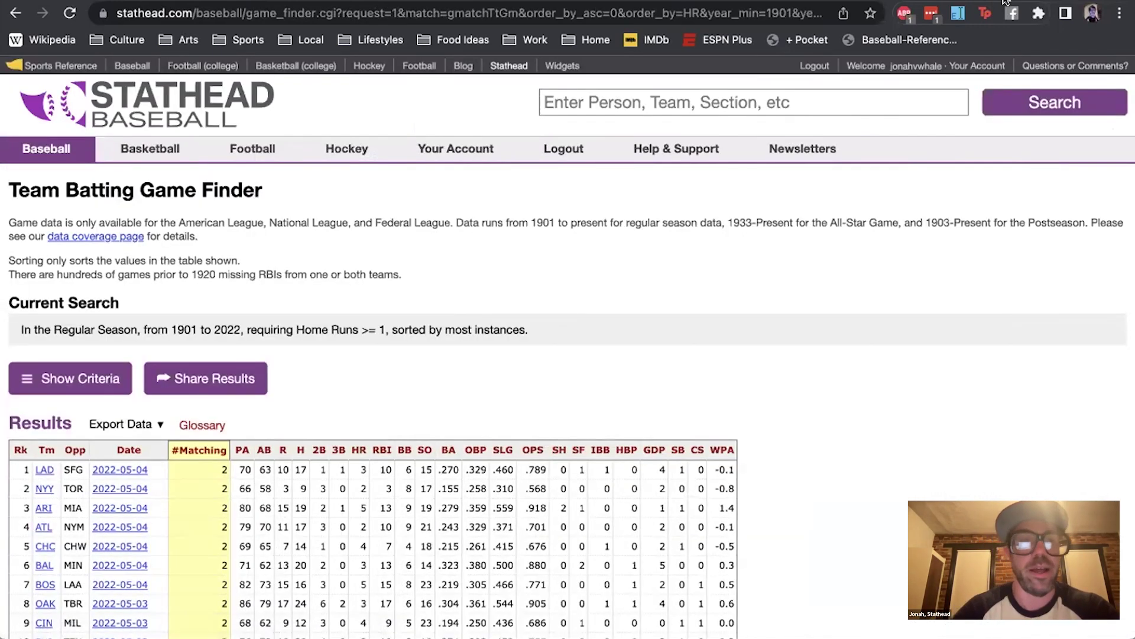
# - Sort the team game results by HR in descending order and look through the list of games
pyautogui.scroll(-3, 547, 221)
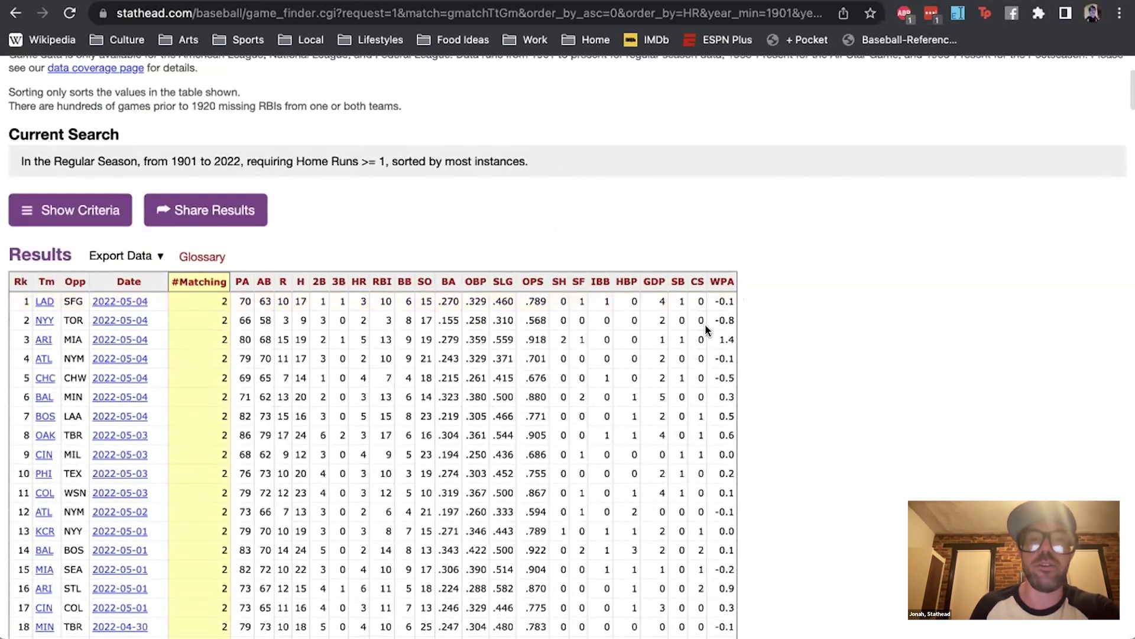
pyautogui.click(358, 276)
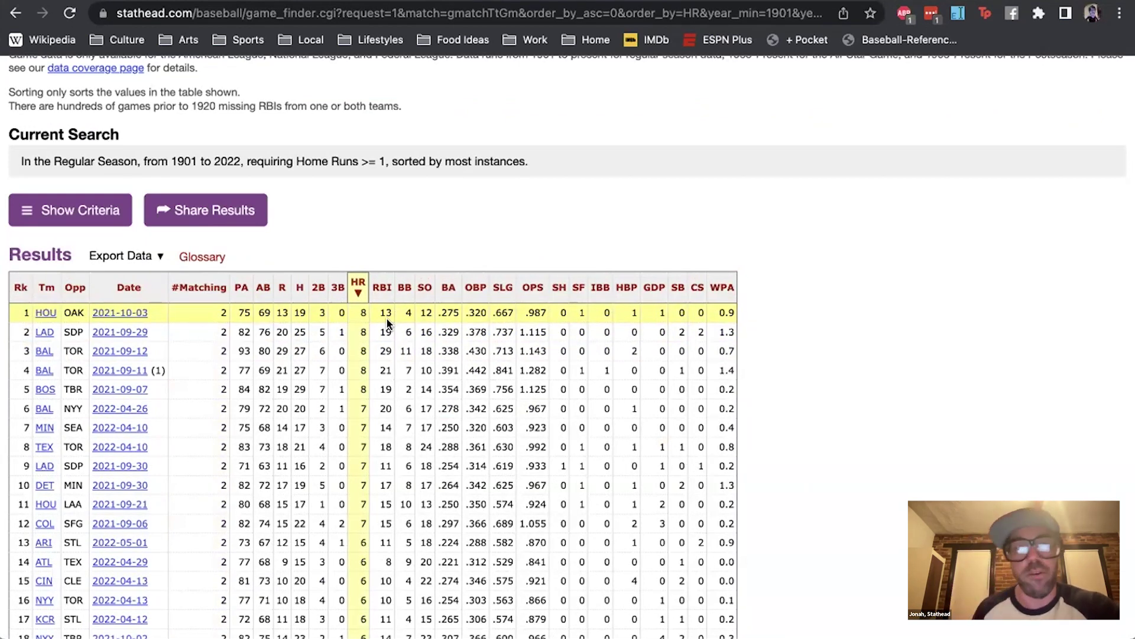
pyautogui.scroll(-2, 387, 322)
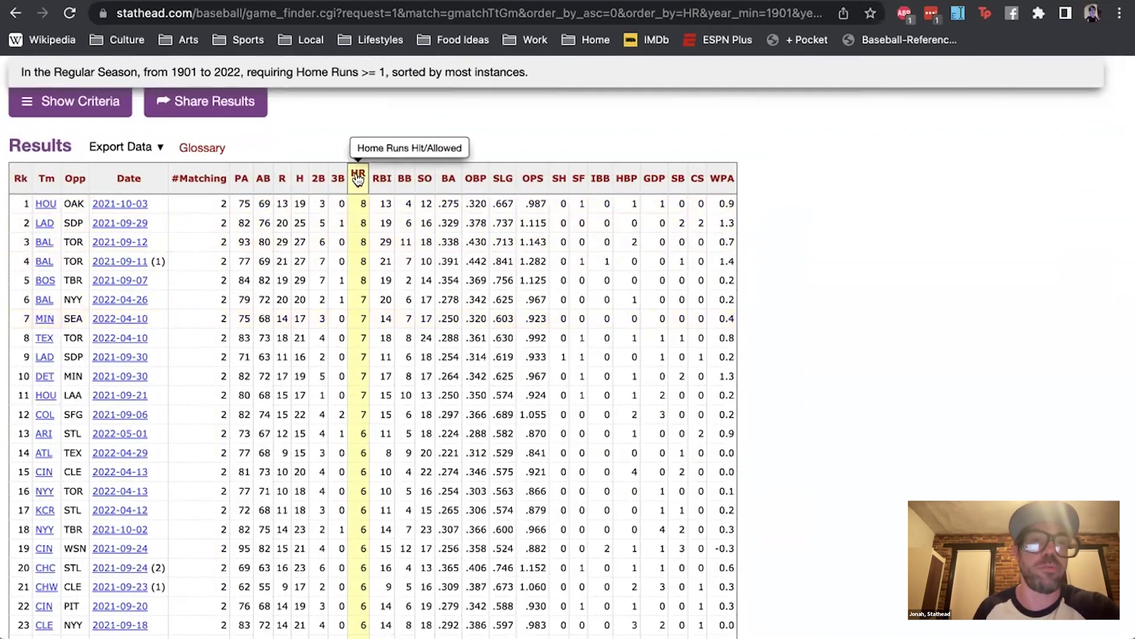
pyautogui.scroll(-20, 358, 178)
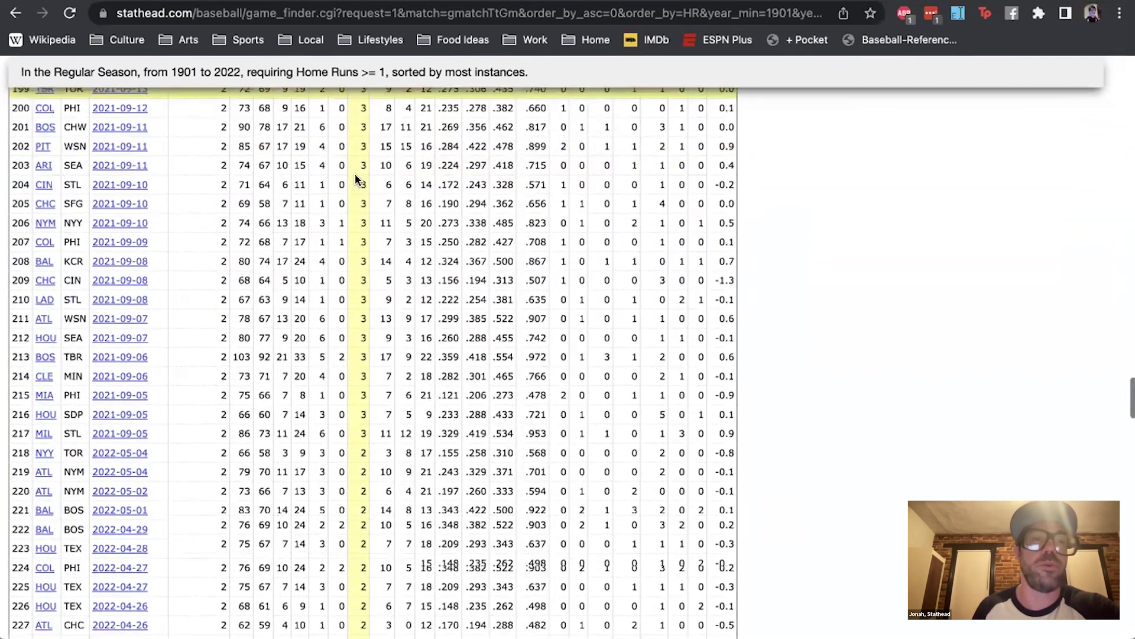
pyautogui.scroll(-10, 356, 179)
pyautogui.scroll(7, 342, 347)
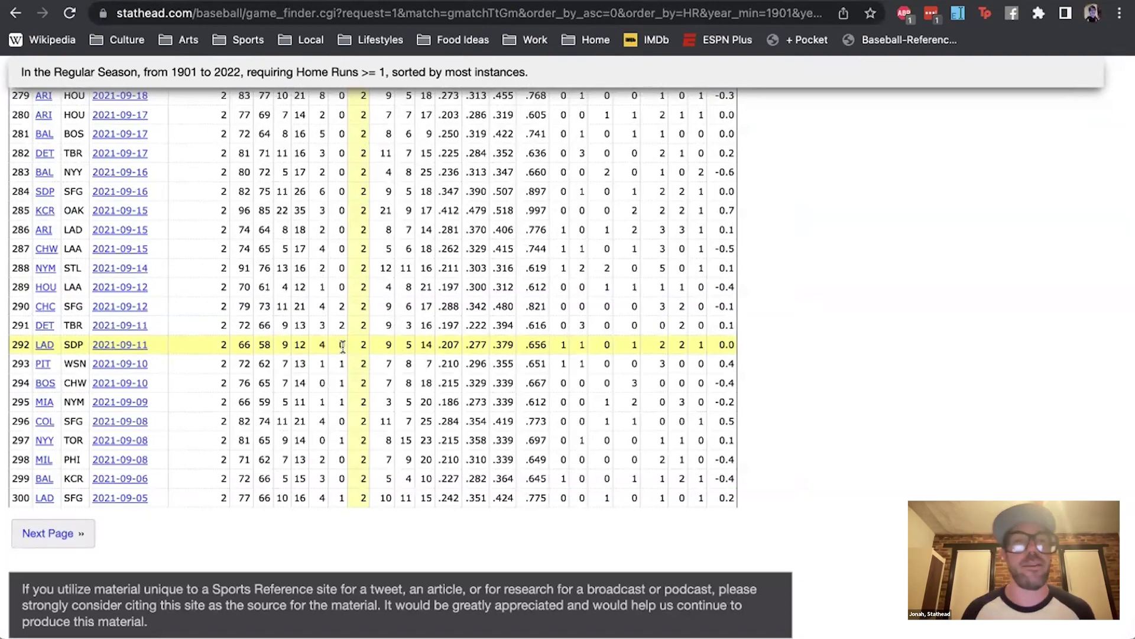
pyautogui.scroll(20, 342, 346)
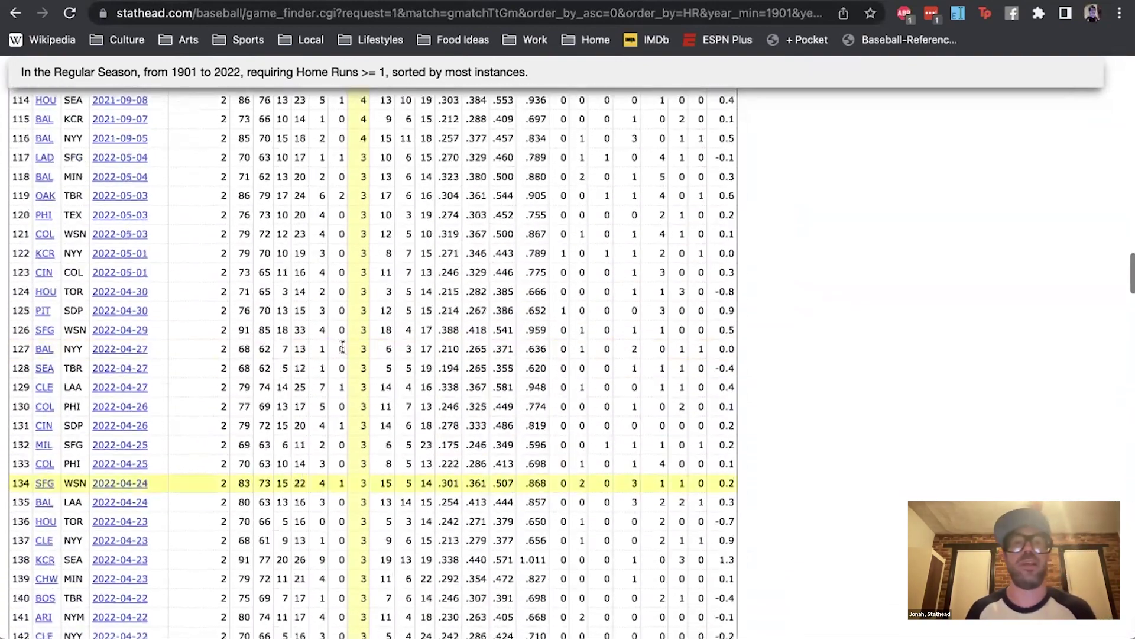
pyautogui.scroll(20, 343, 348)
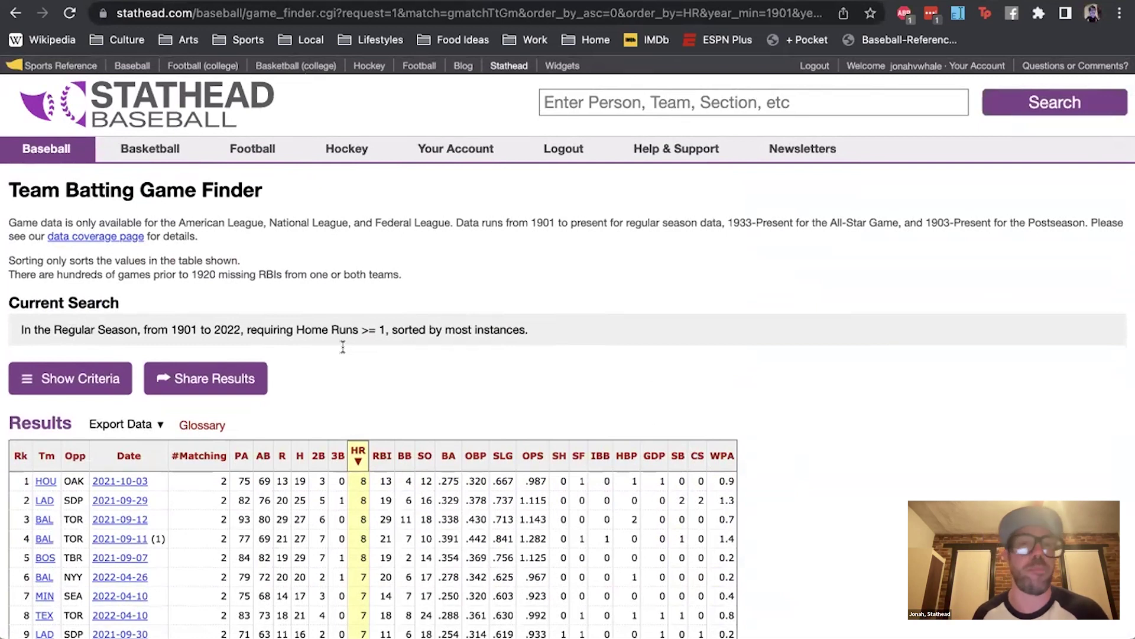
pyautogui.scroll(-3, 295, 370)
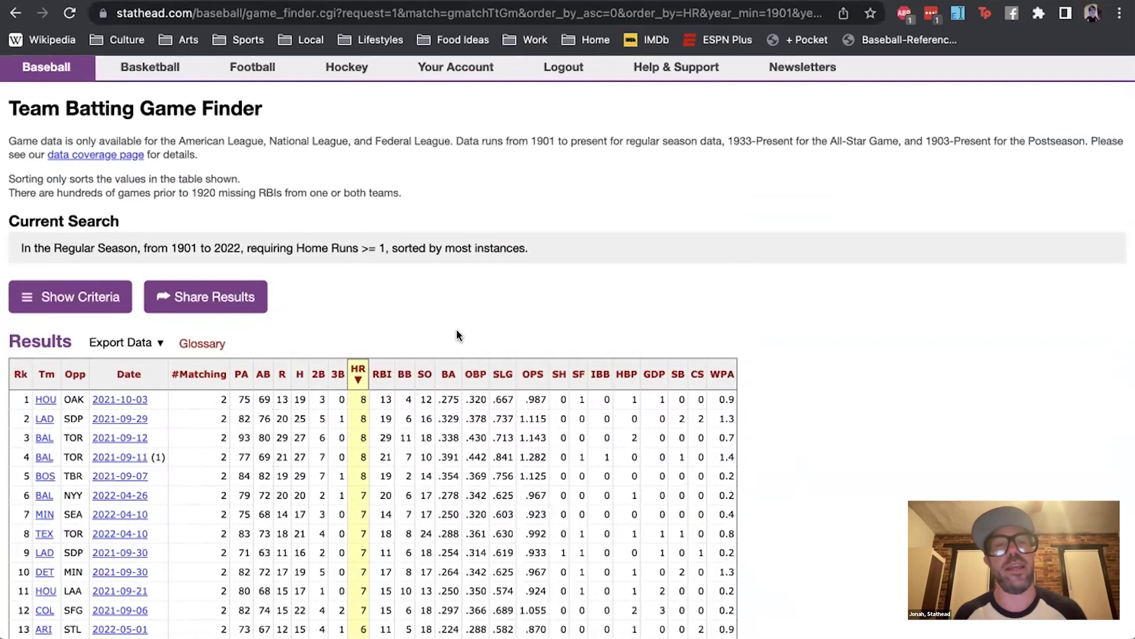
# - Show the search criteria, review the HR filter and the both-teams search type, and hide the criteria again
pyautogui.click(112, 296)
pyautogui.scroll(-10, 120, 284)
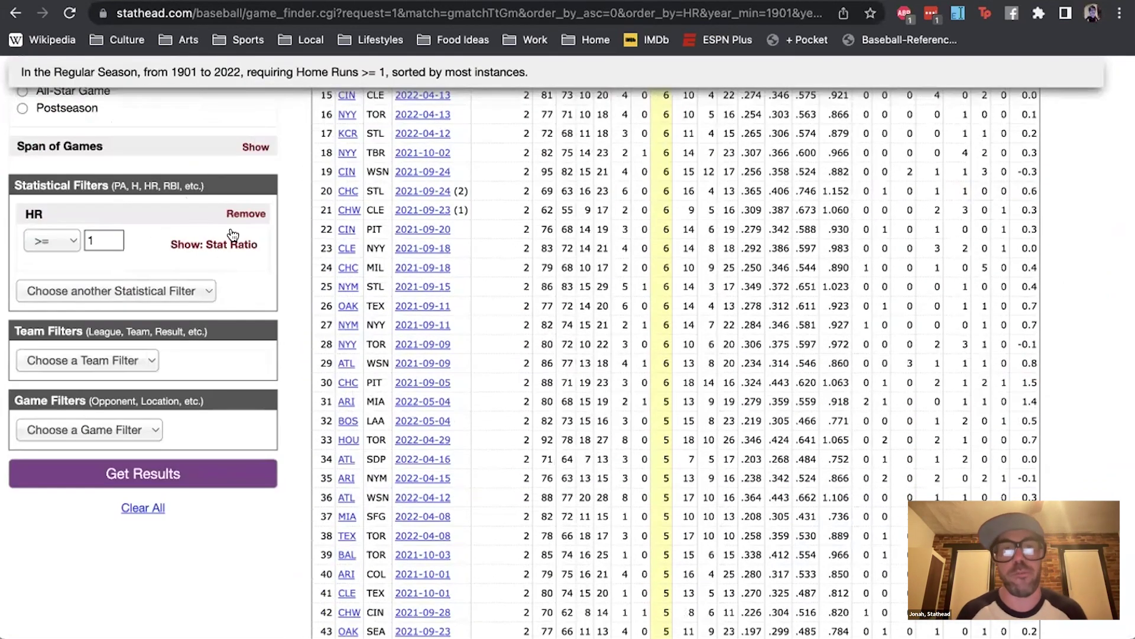
pyautogui.scroll(15, 233, 235)
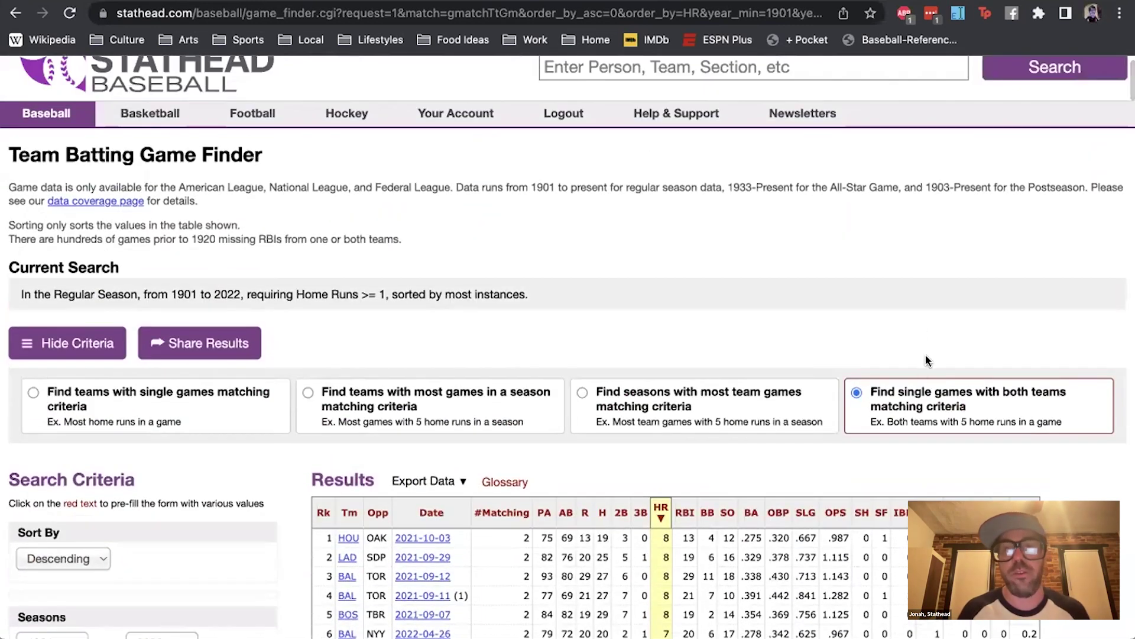
pyautogui.scroll(-3, 919, 389)
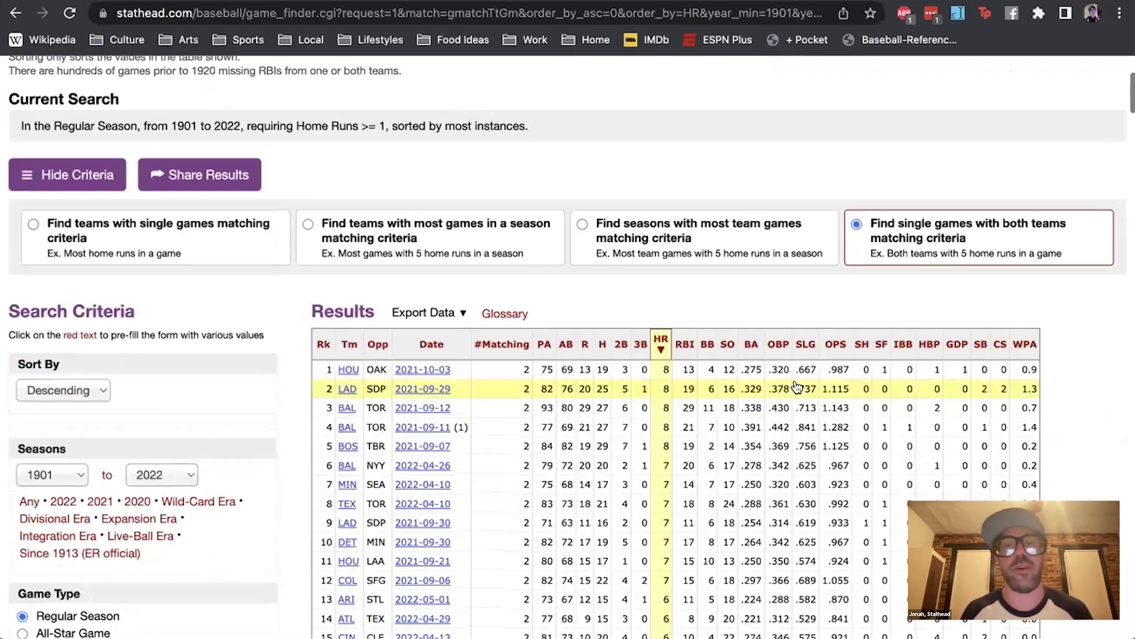
pyautogui.click(87, 185)
# - Sort the results in descending order by RBI, HR, 3B and finally 2B
pyautogui.click(382, 252)
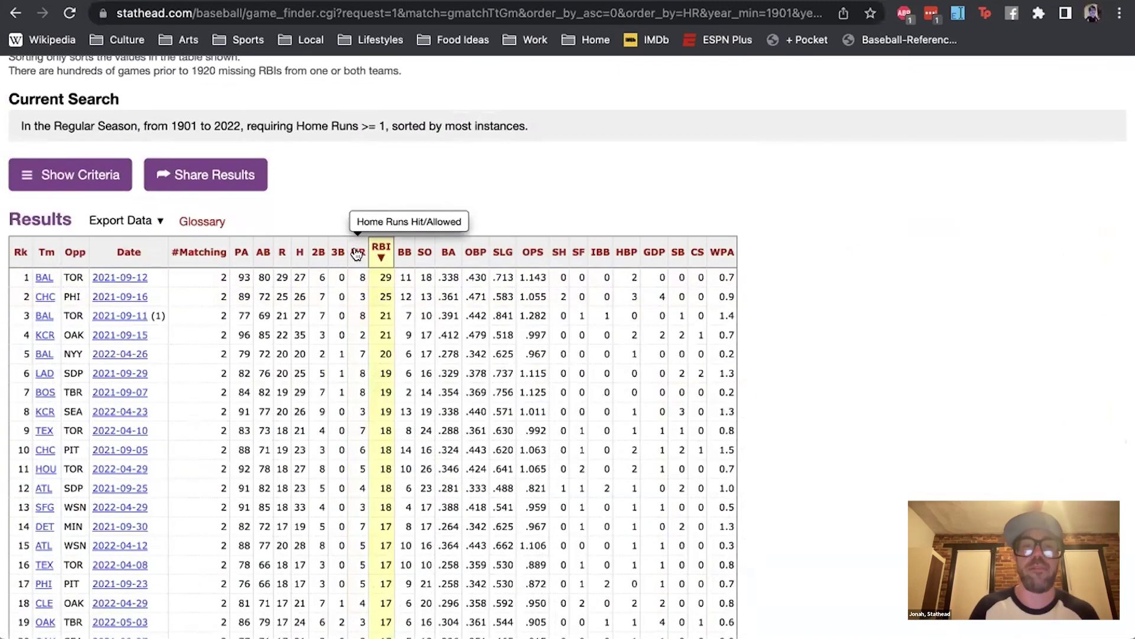
pyautogui.click(358, 251)
pyautogui.click(338, 253)
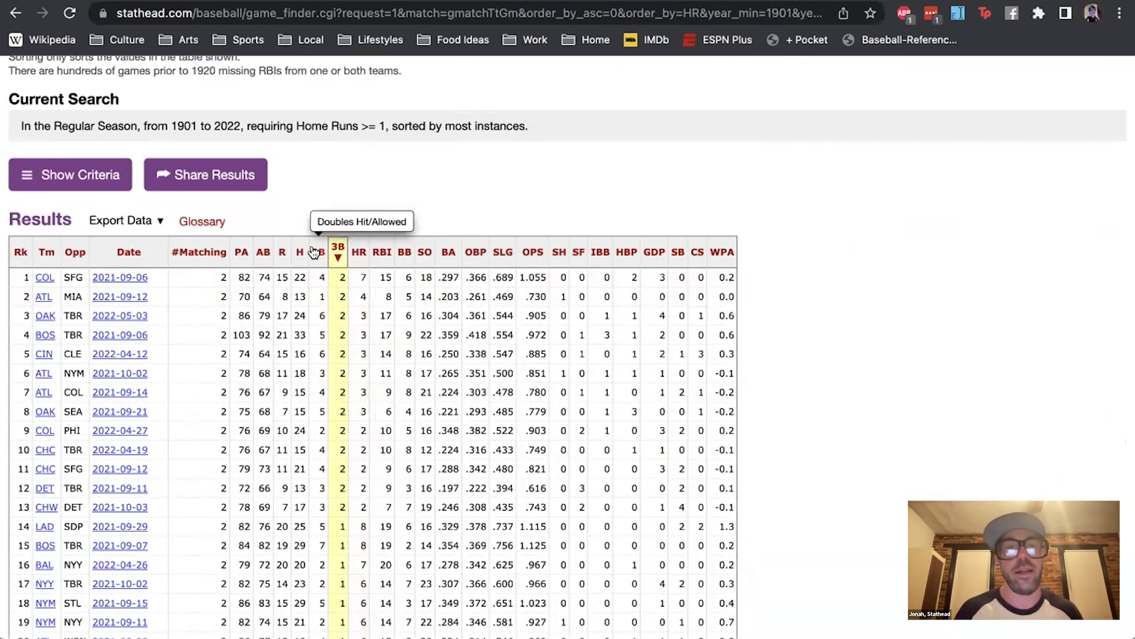
pyautogui.click(316, 252)
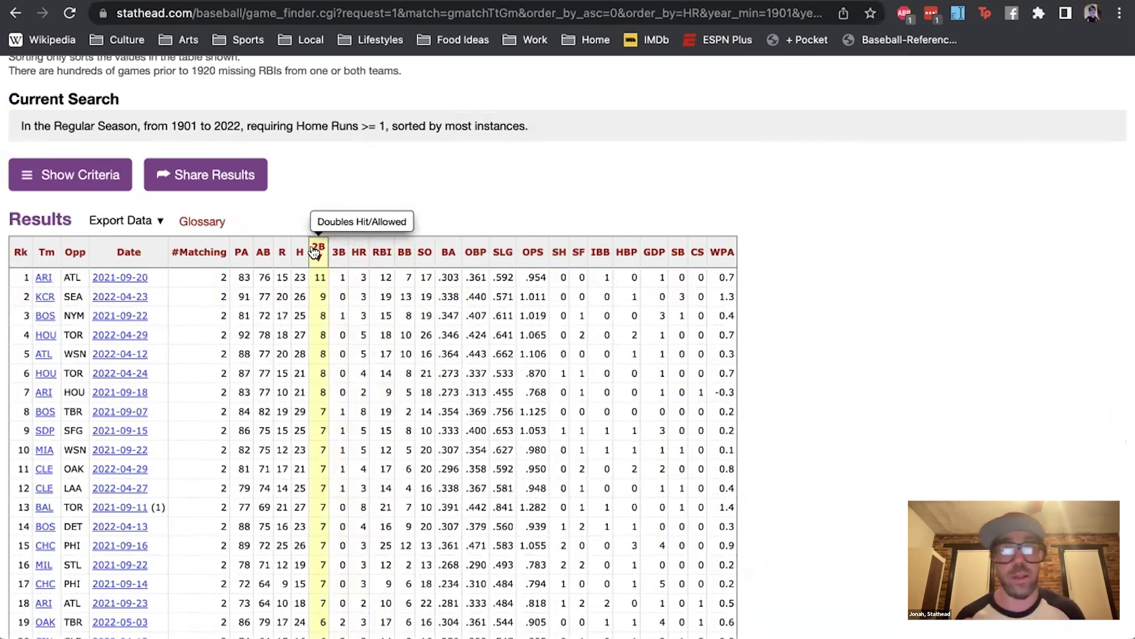
# - Return to the Stathead Baseball home page and open the Batting by Team event finder
pyautogui.scroll(3, 314, 252)
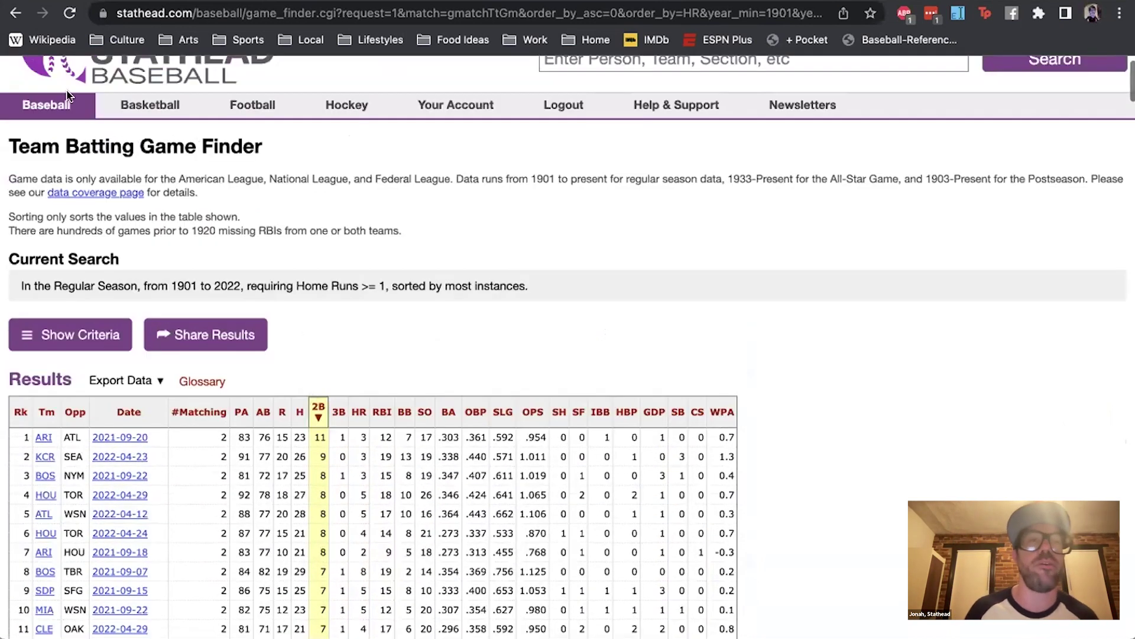
pyautogui.click(46, 107)
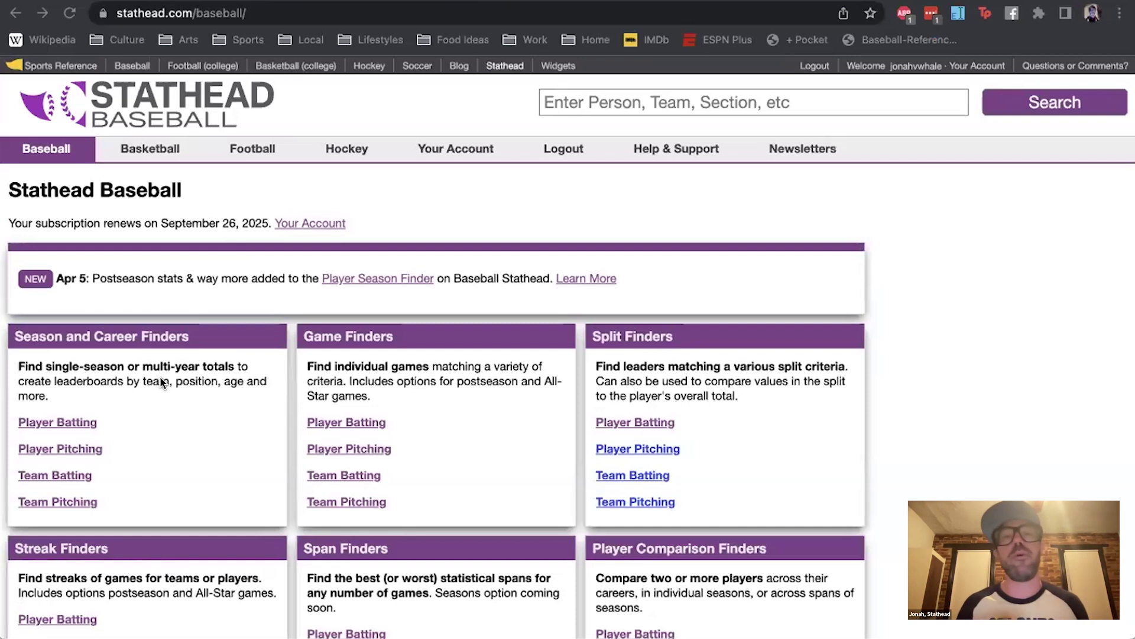
pyautogui.scroll(-8, 162, 381)
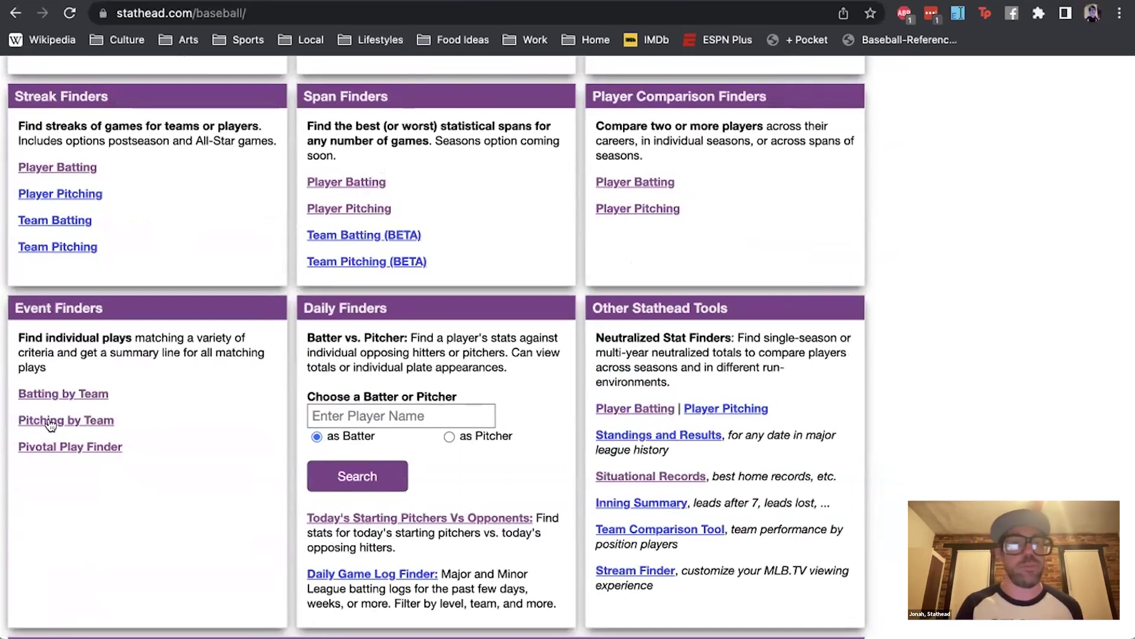
pyautogui.click(57, 397)
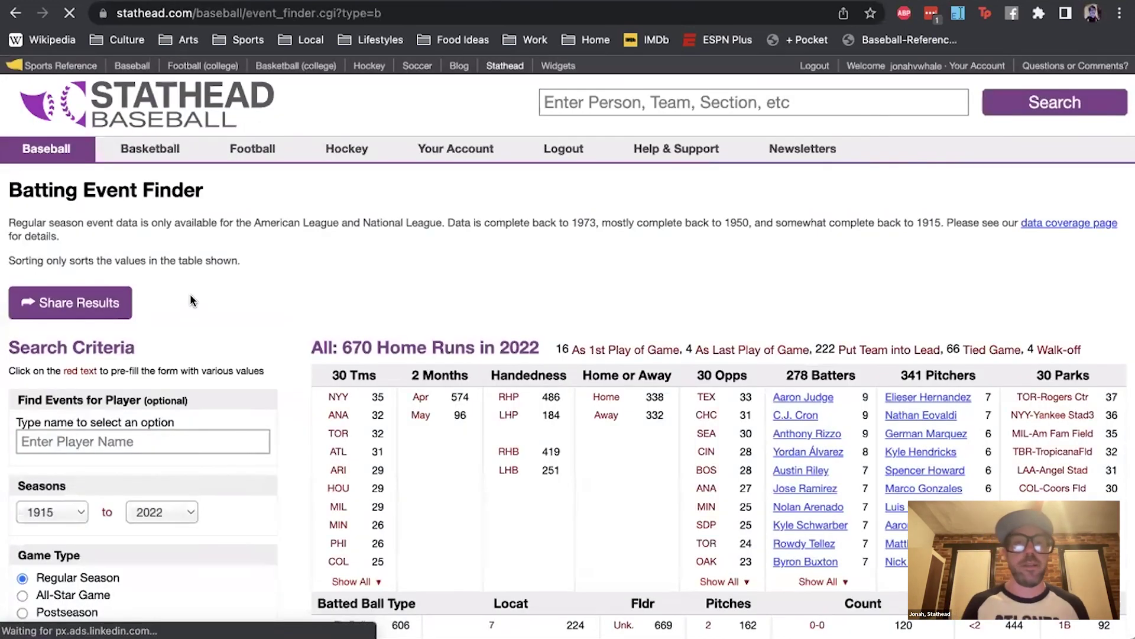
# - Examine the Batting Event Finder's search criteria and its 2022 home run breakdowns by team, player, park, location and count
pyautogui.scroll(-1, 225, 255)
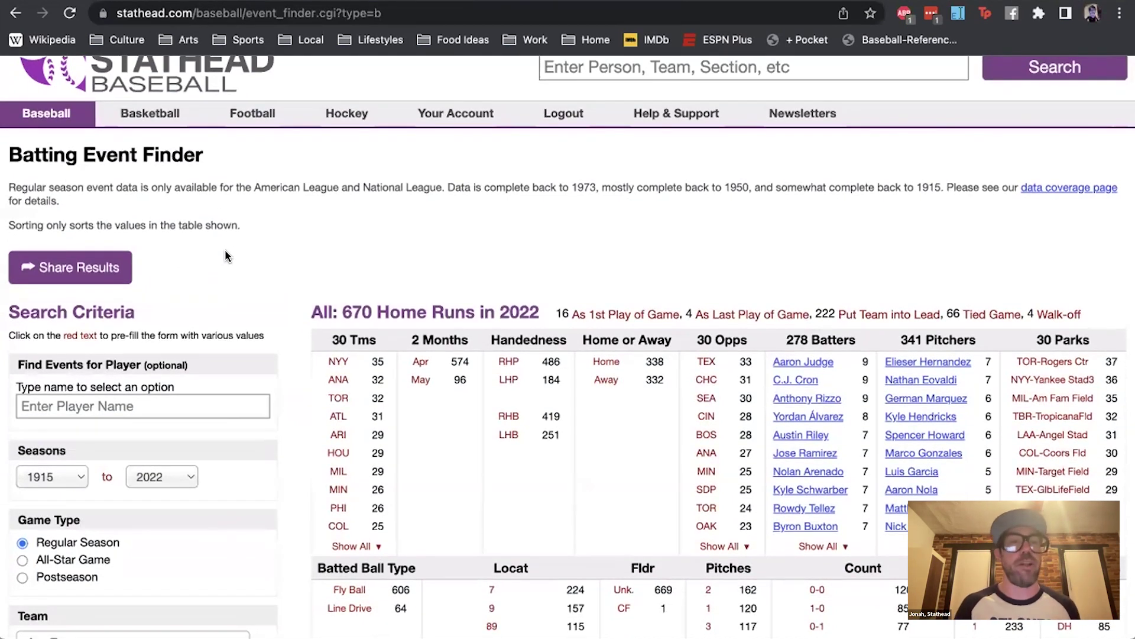
pyautogui.scroll(1, 224, 256)
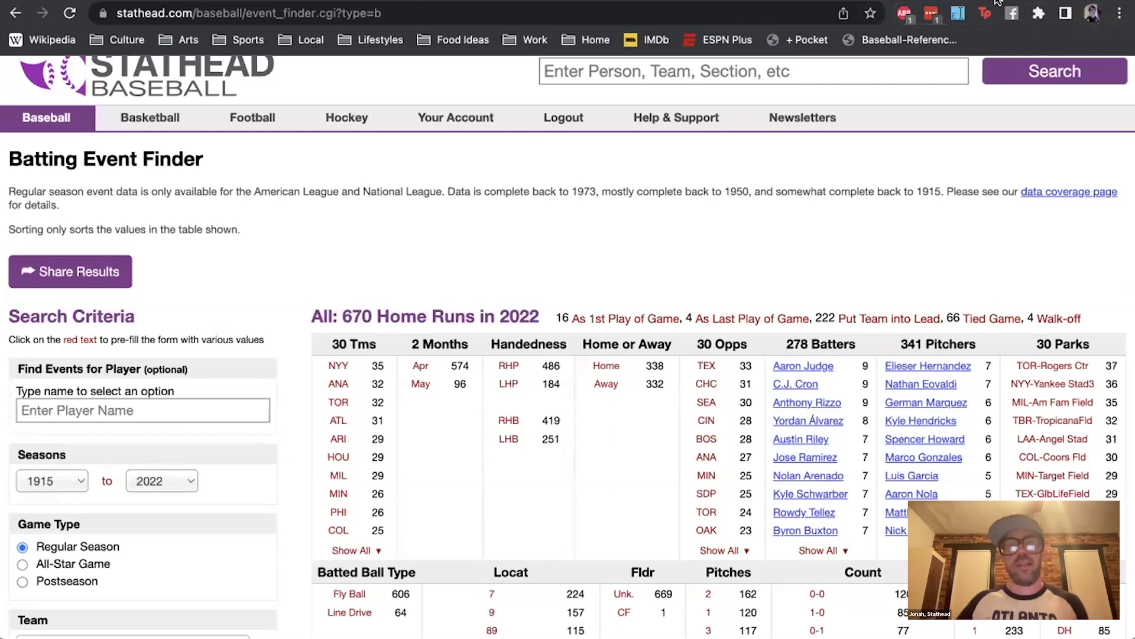
pyautogui.scroll(-3, 526, 195)
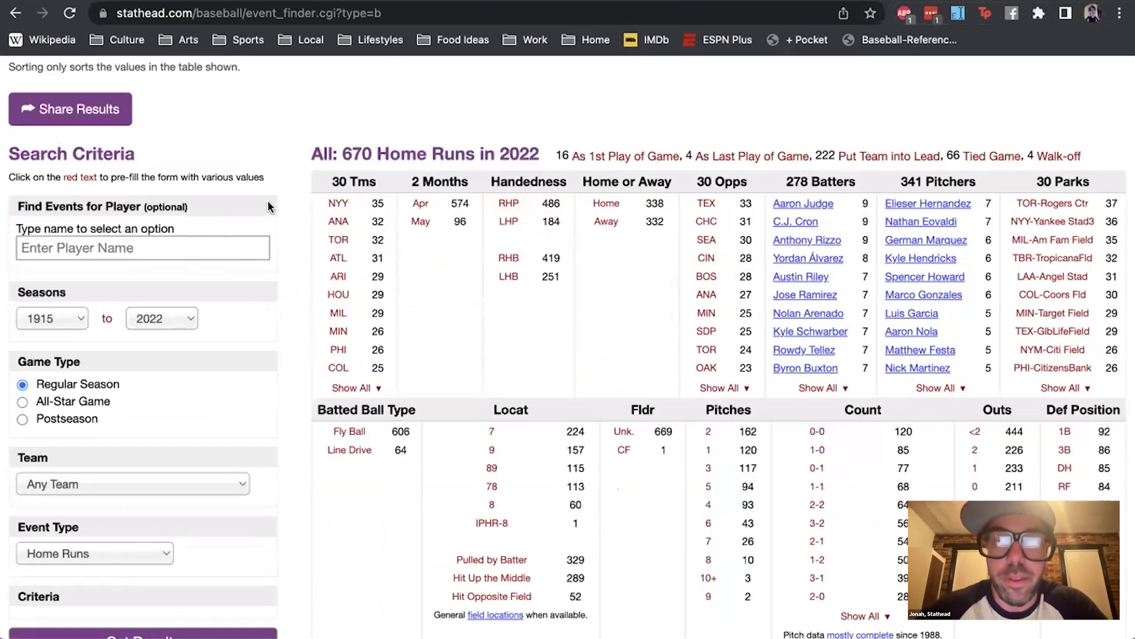
pyautogui.scroll(1, 530, 140)
pyautogui.scroll(2, 530, 141)
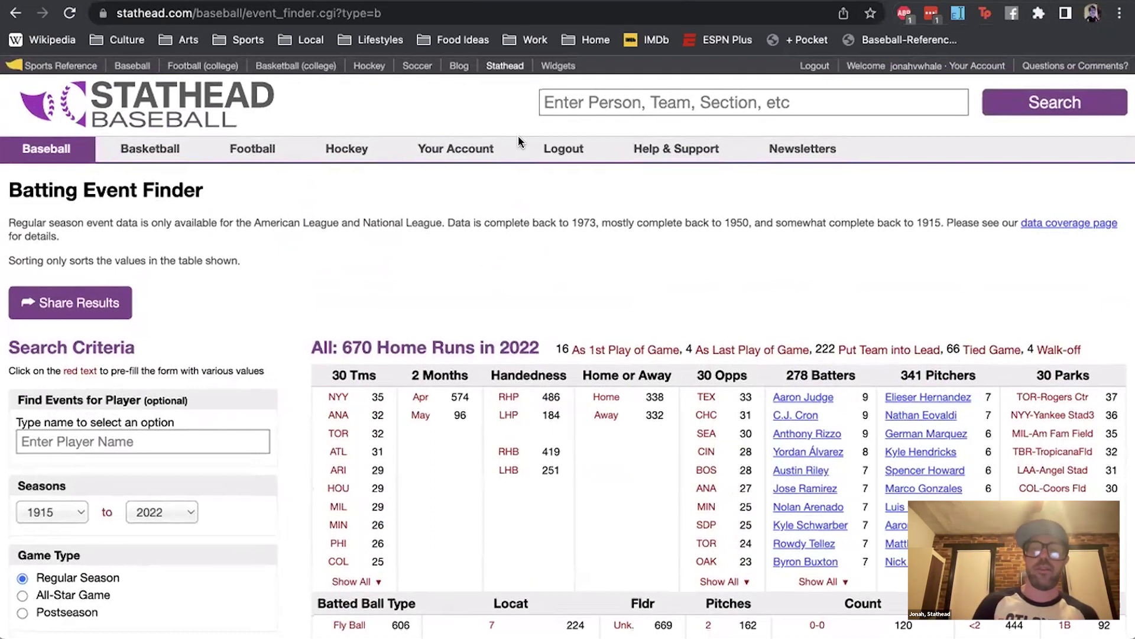
pyautogui.scroll(-5, 518, 136)
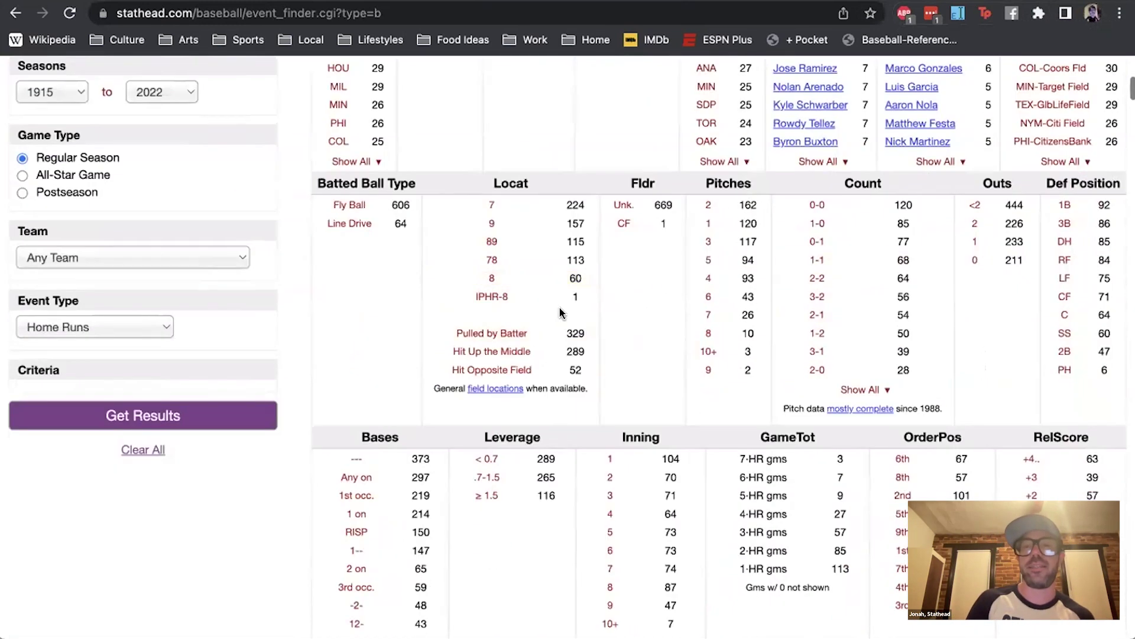
pyautogui.scroll(-2, 715, 325)
pyautogui.scroll(2, 715, 327)
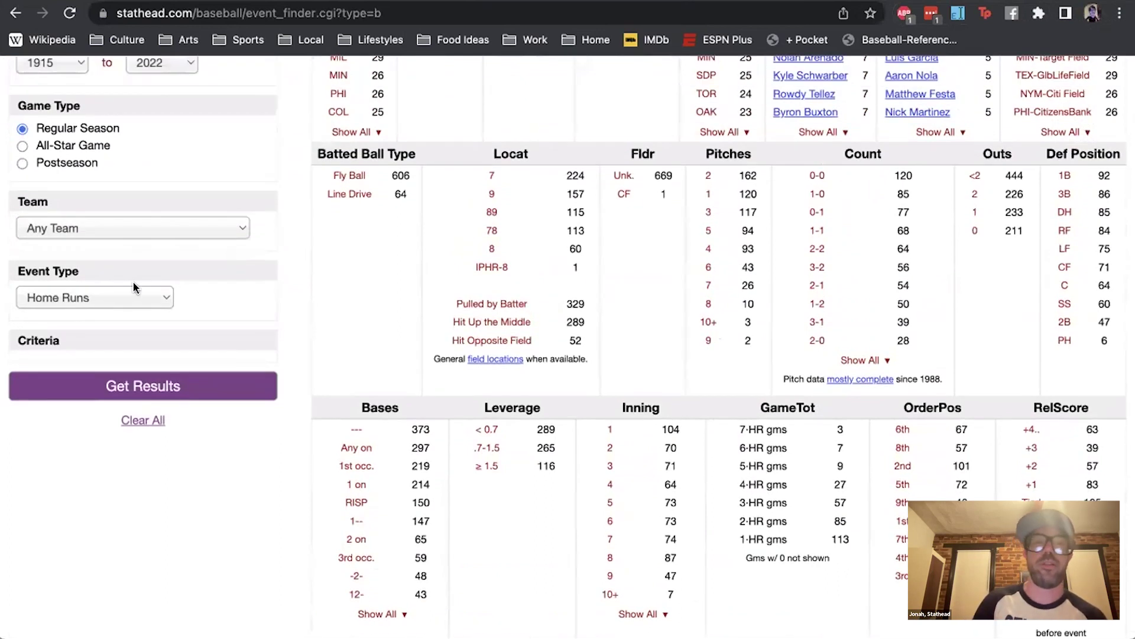
pyautogui.scroll(7, 445, 279)
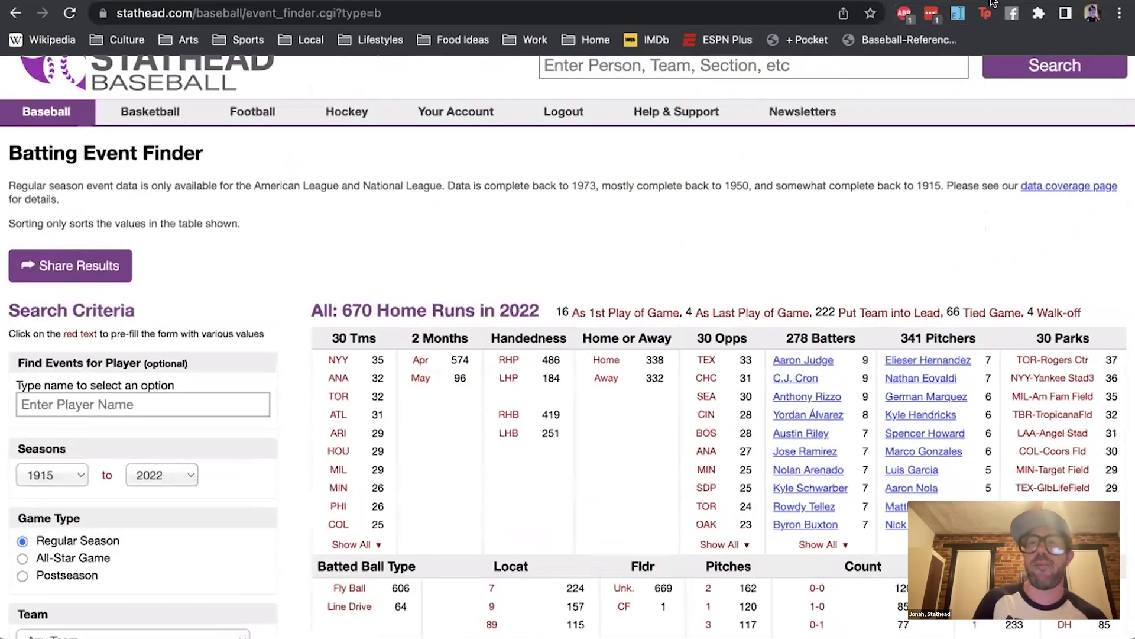
# - Review the home run event page through the base, inning and score splits, the stats summary and the individual play results
pyautogui.scroll(-2, 1053, 264)
pyautogui.scroll(-3, 924, 342)
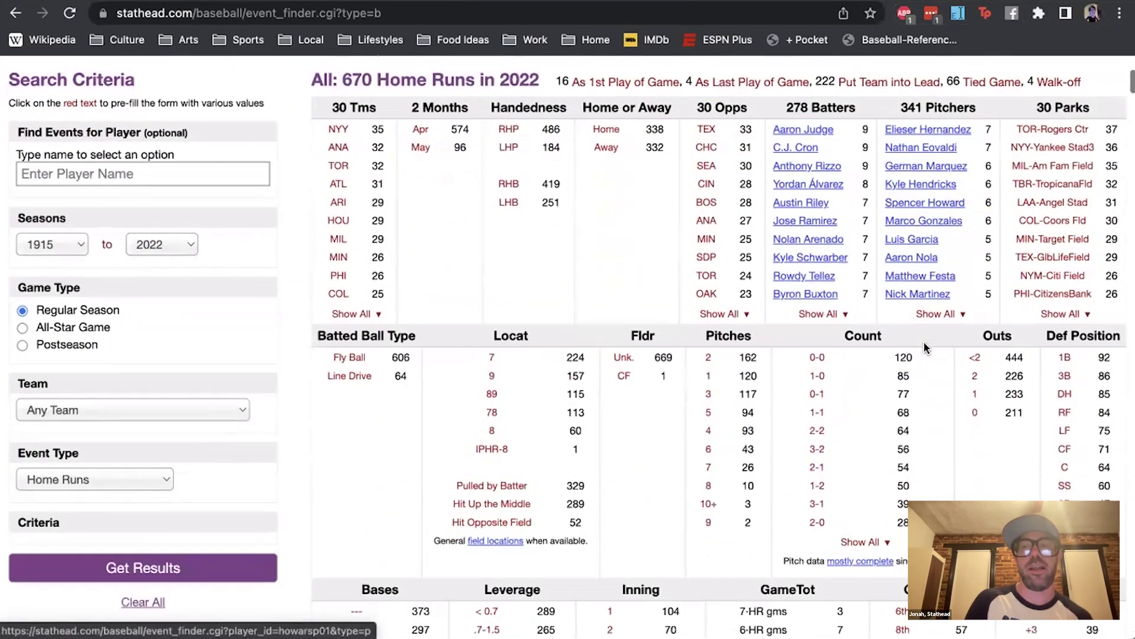
pyautogui.scroll(-7, 1016, 307)
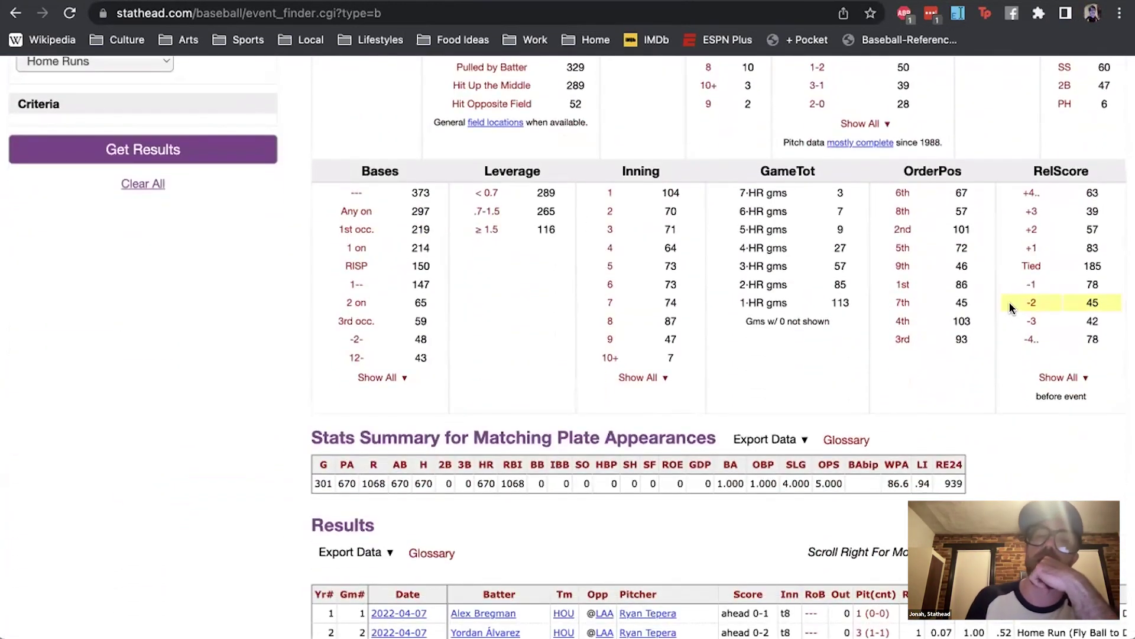
pyautogui.scroll(-3, 1011, 307)
pyautogui.scroll(-1, 1011, 307)
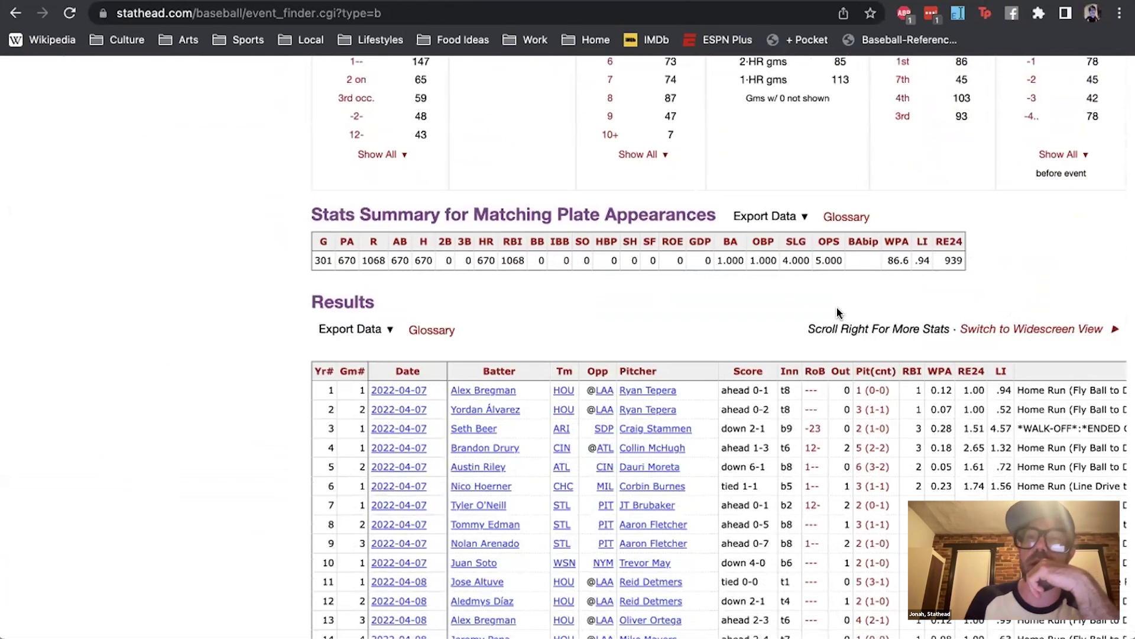
pyautogui.scroll(5, 838, 313)
pyautogui.scroll(2, 839, 312)
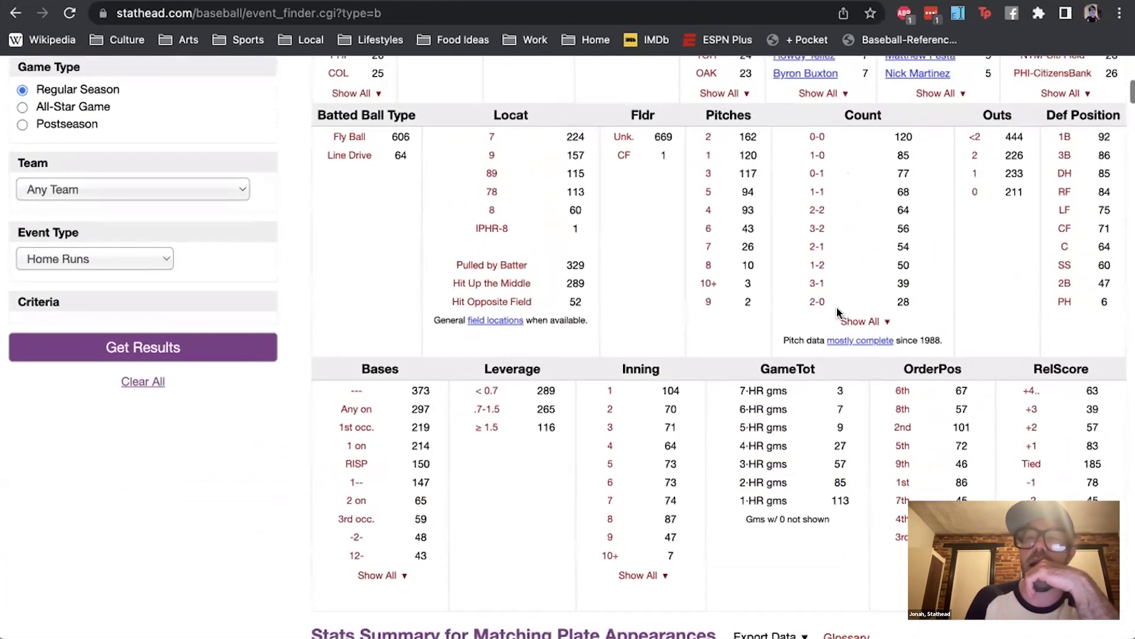
pyautogui.scroll(2, 838, 312)
pyautogui.scroll(3, 837, 311)
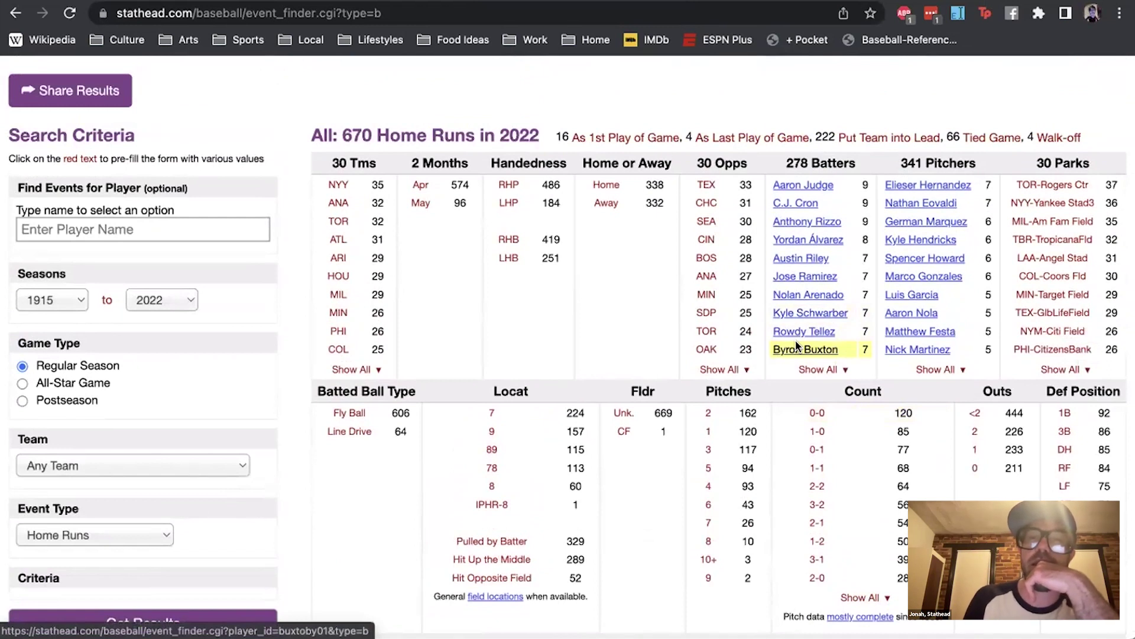
pyautogui.scroll(-5, 796, 345)
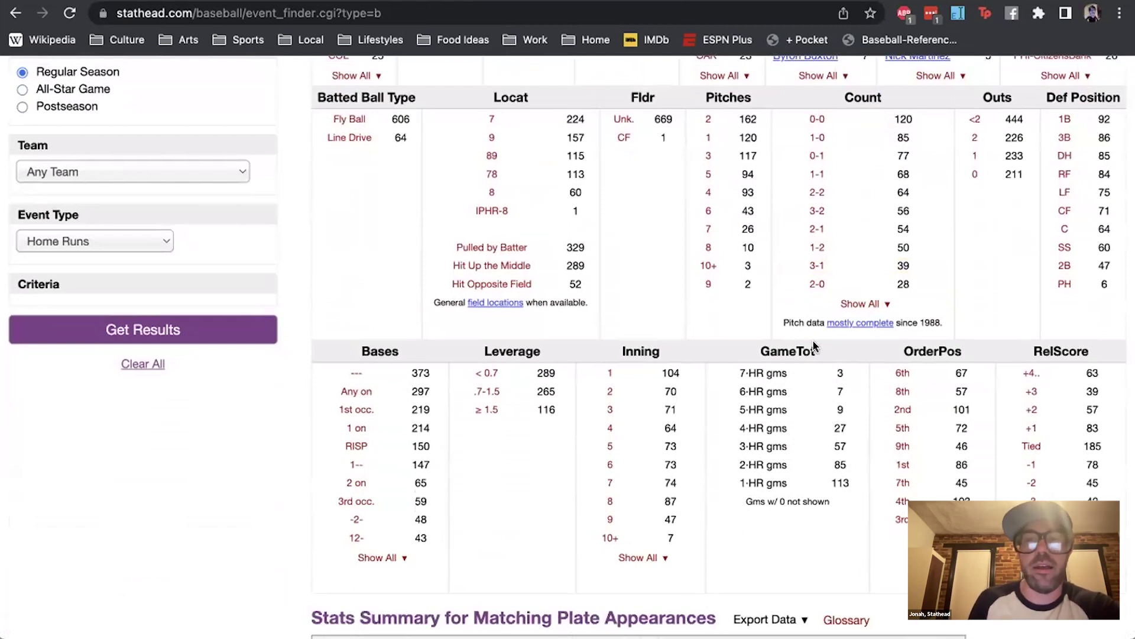
# - Add criteria to the home run search for a pitch count of 1, batting 1st and with any baserunners
pyautogui.scroll(2, 795, 313)
pyautogui.click(708, 269)
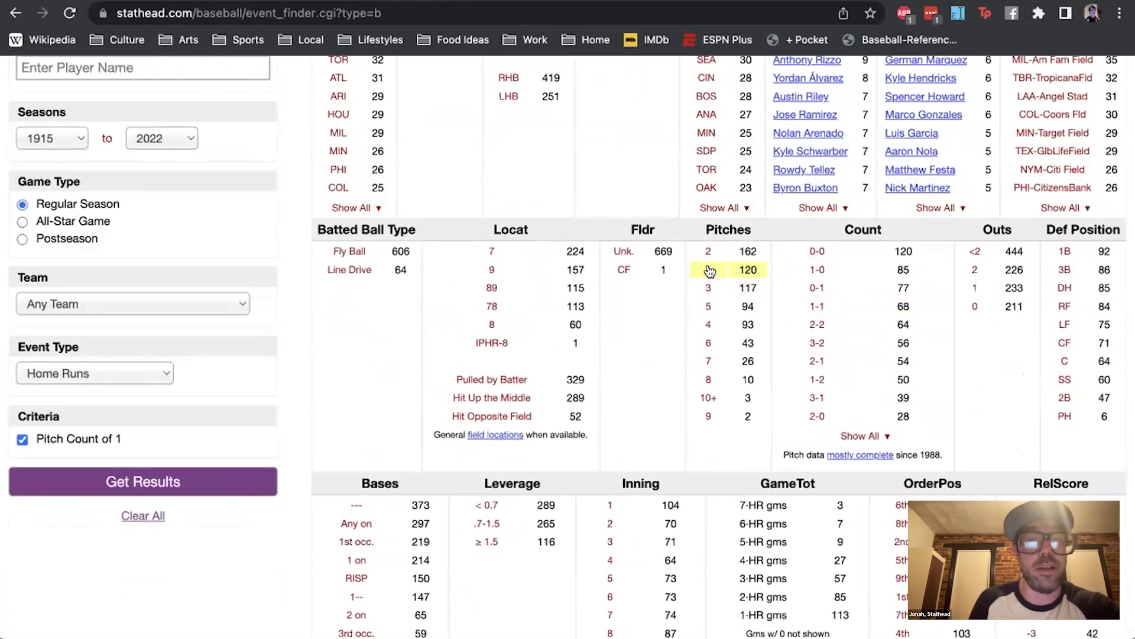
pyautogui.scroll(-1, 736, 302)
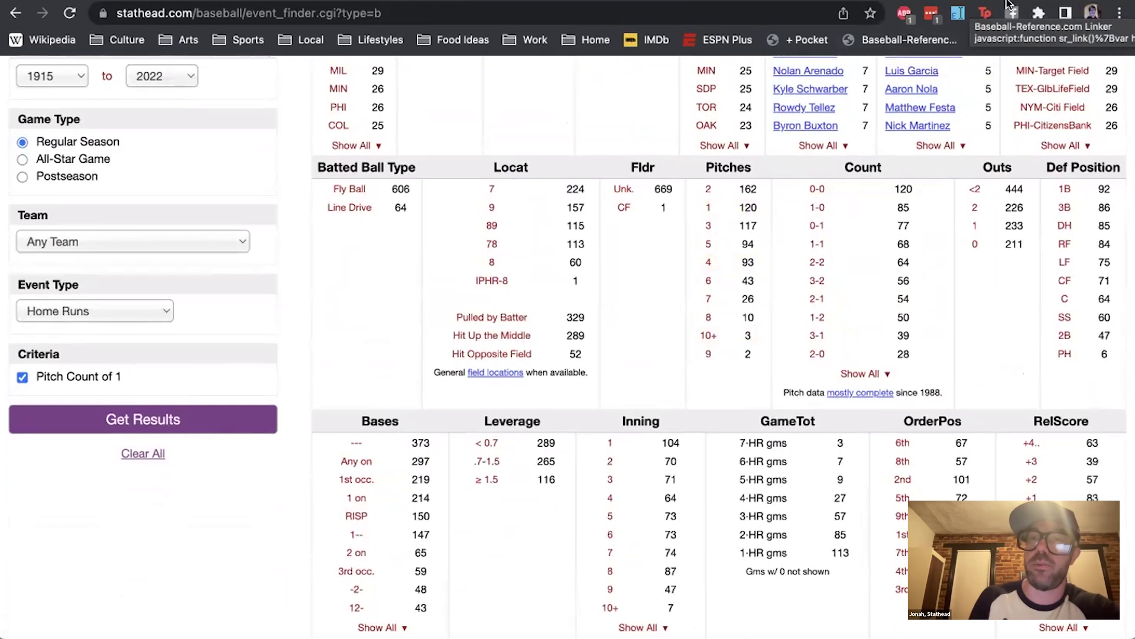
pyautogui.scroll(-2, 899, 246)
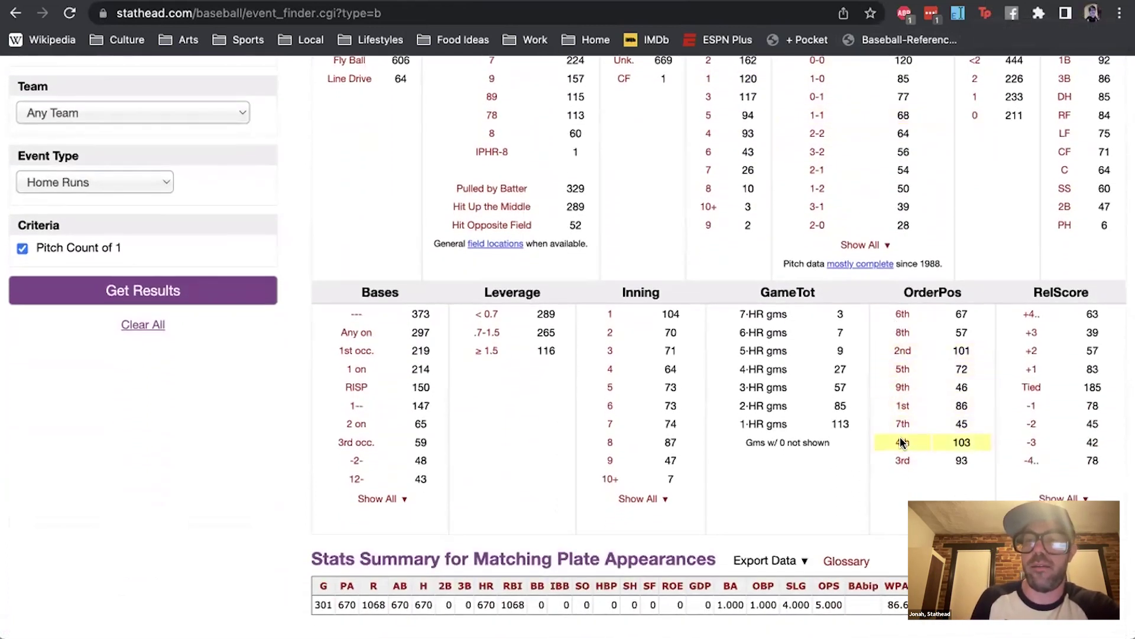
pyautogui.click(901, 402)
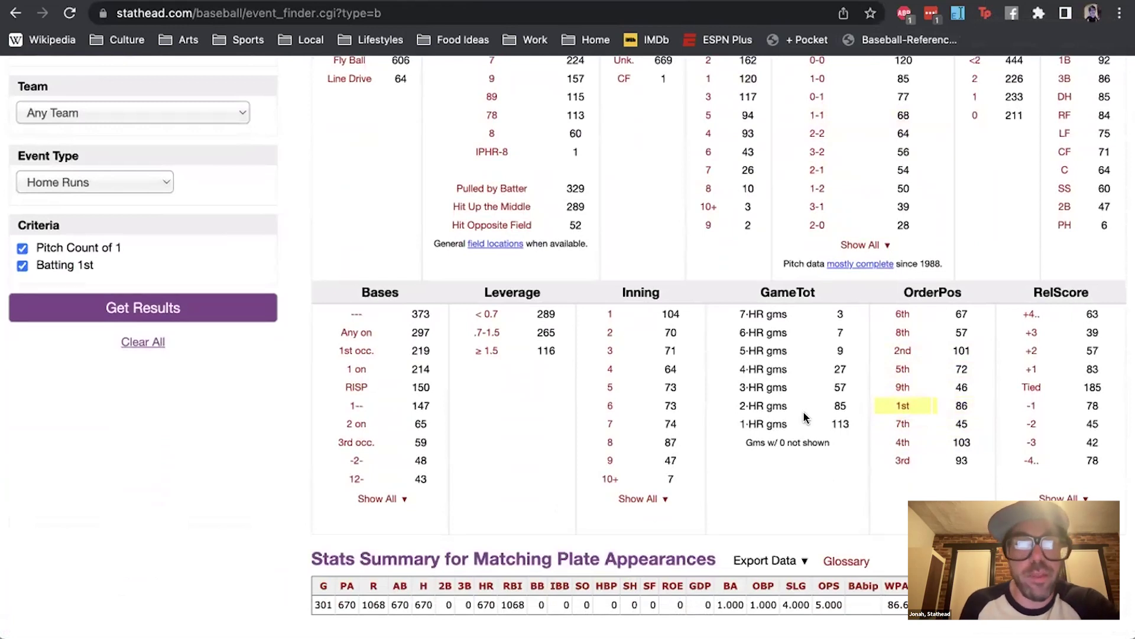
pyautogui.scroll(1, 804, 417)
pyautogui.scroll(-3, 609, 398)
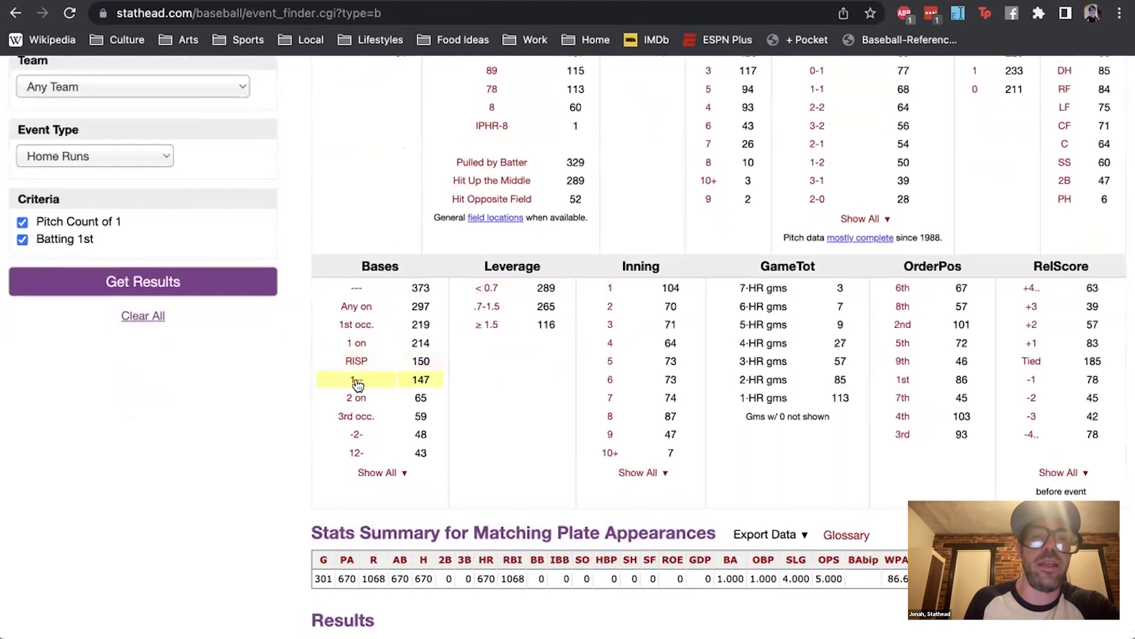
pyautogui.click(357, 308)
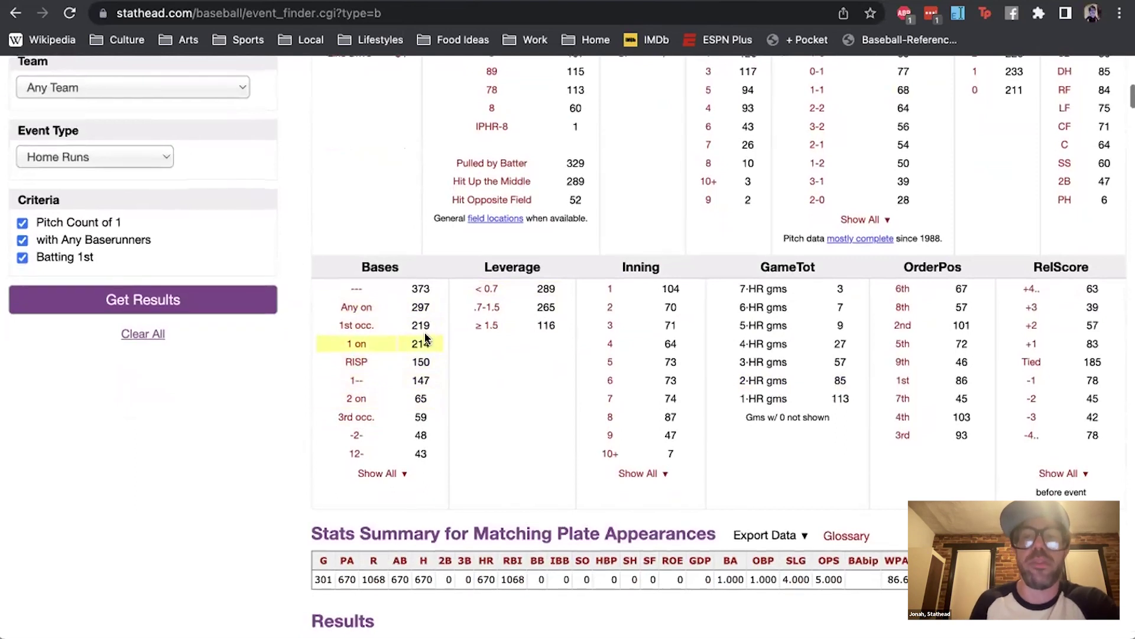
# - Look over the home run breakdown tables, from innings and pitches to teams and parks, along with the chosen search criteria
pyautogui.scroll(1, 686, 310)
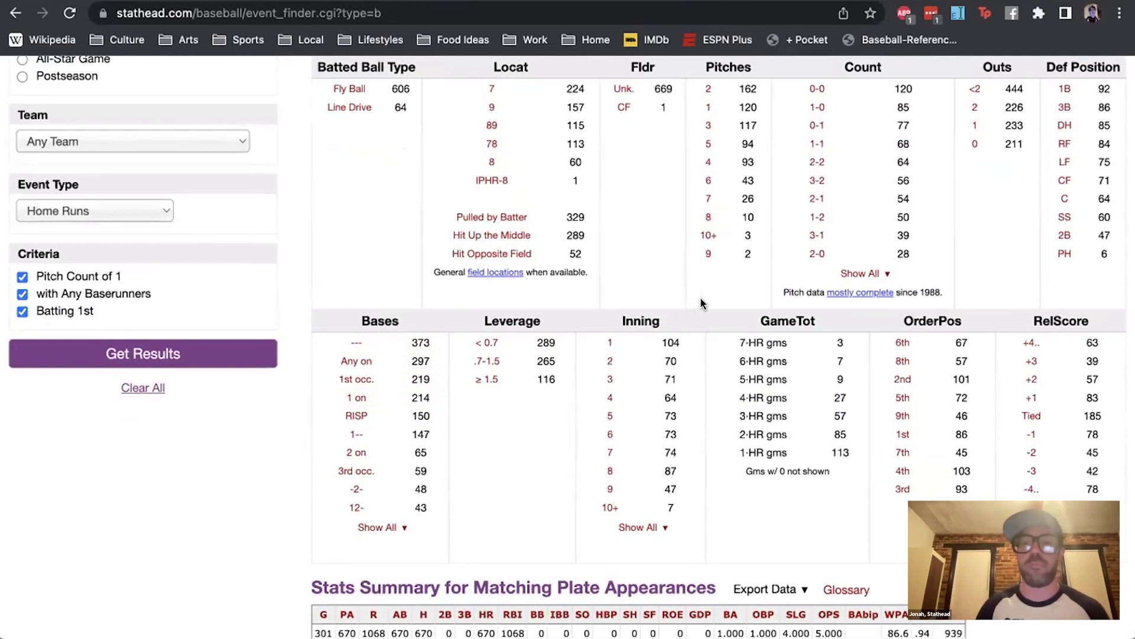
pyautogui.scroll(1, 762, 295)
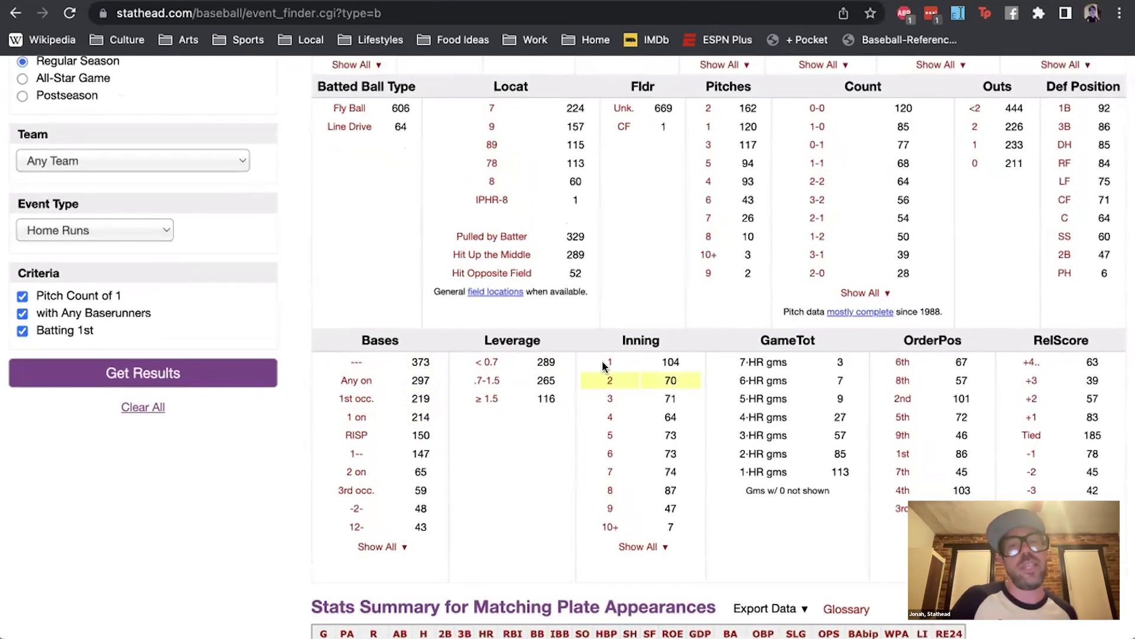
pyautogui.scroll(3, 650, 324)
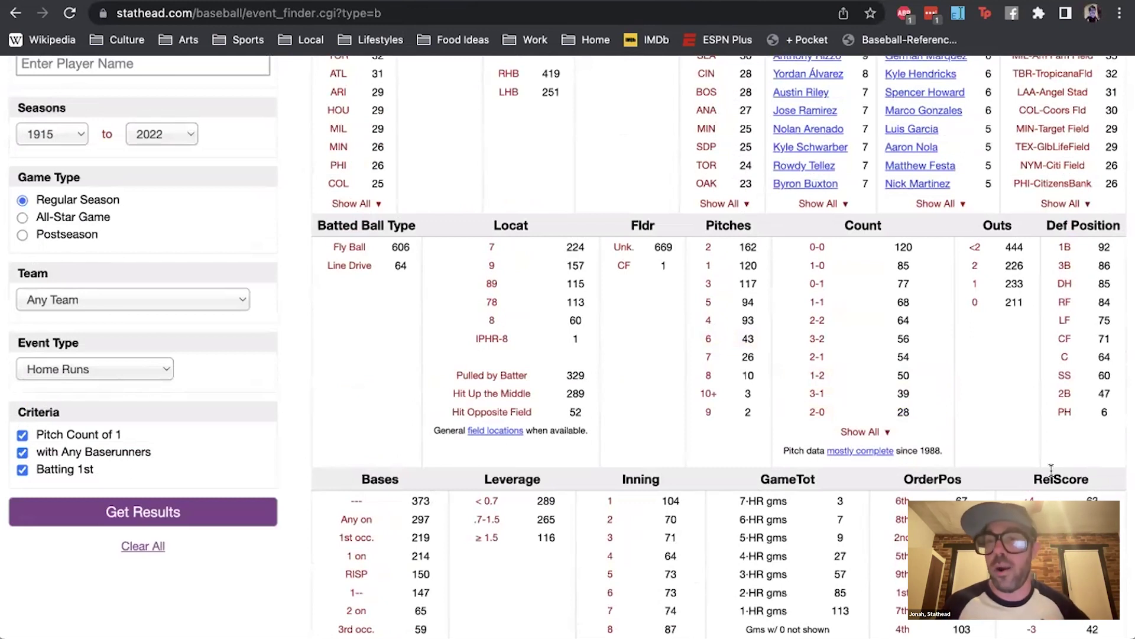
pyautogui.scroll(2, 1051, 469)
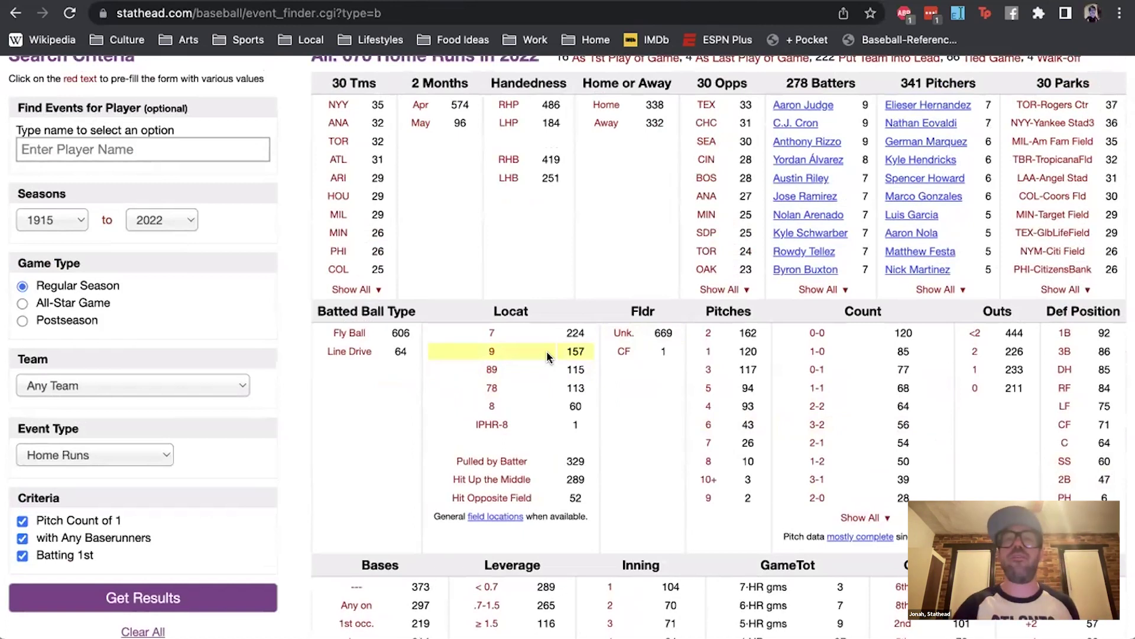
pyautogui.scroll(2, 546, 350)
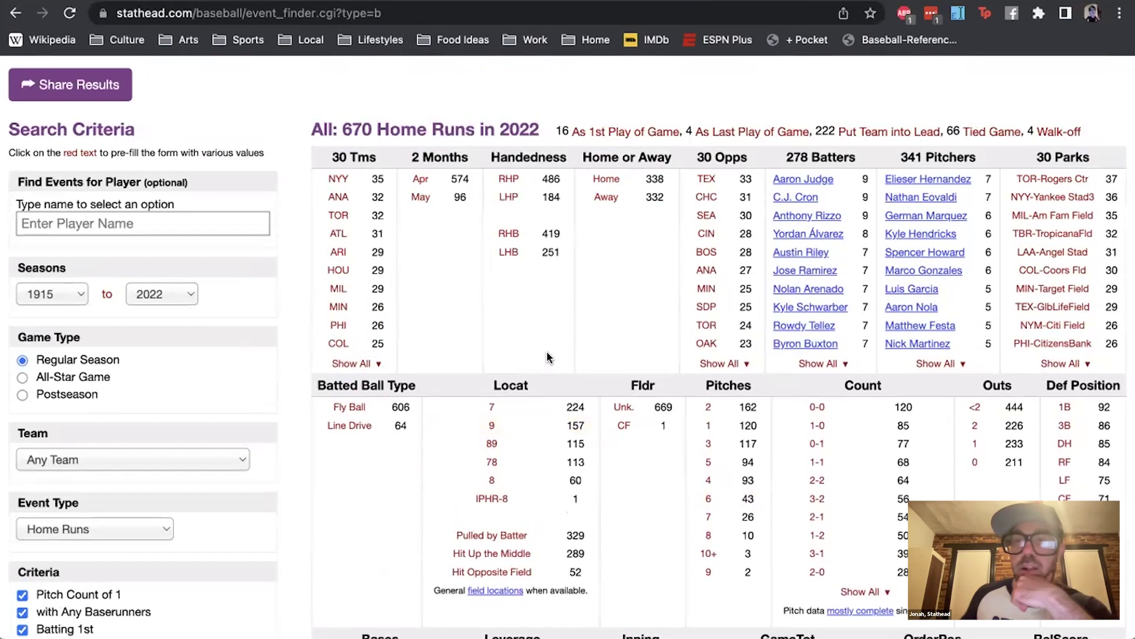
pyautogui.scroll(3, 669, 232)
pyautogui.scroll(2, 671, 231)
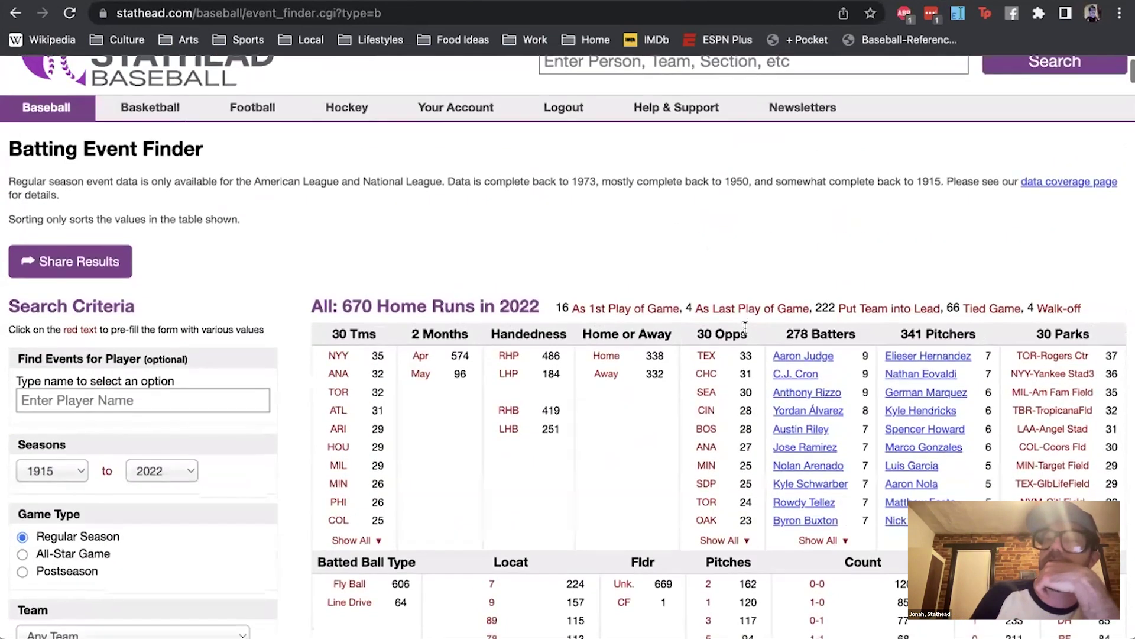
pyautogui.scroll(-1, 768, 284)
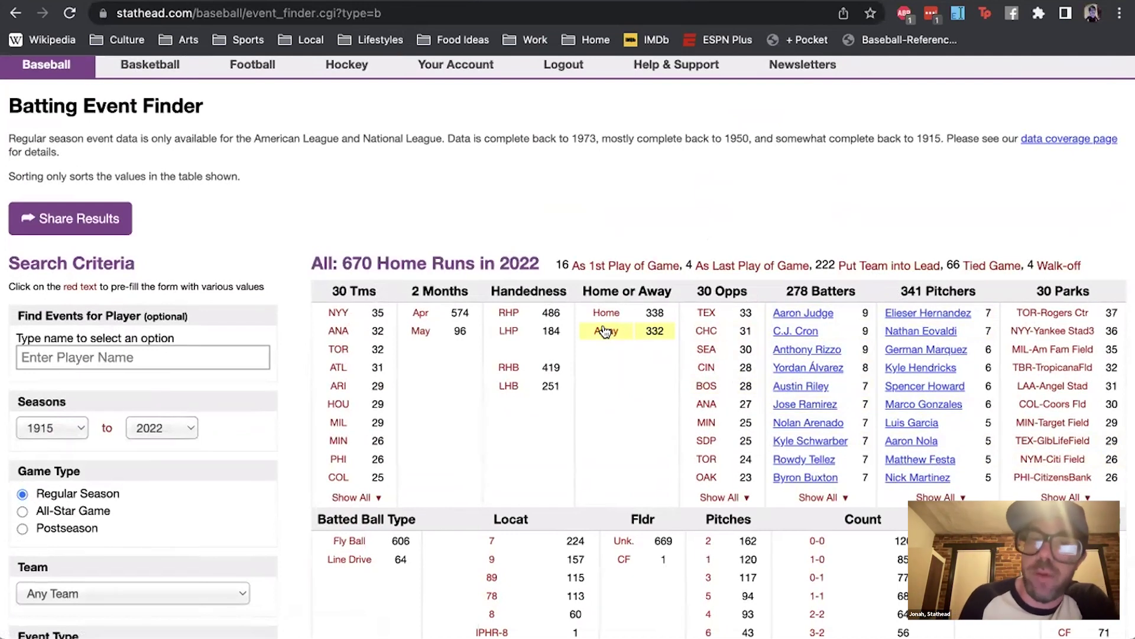
pyautogui.scroll(-7, 554, 321)
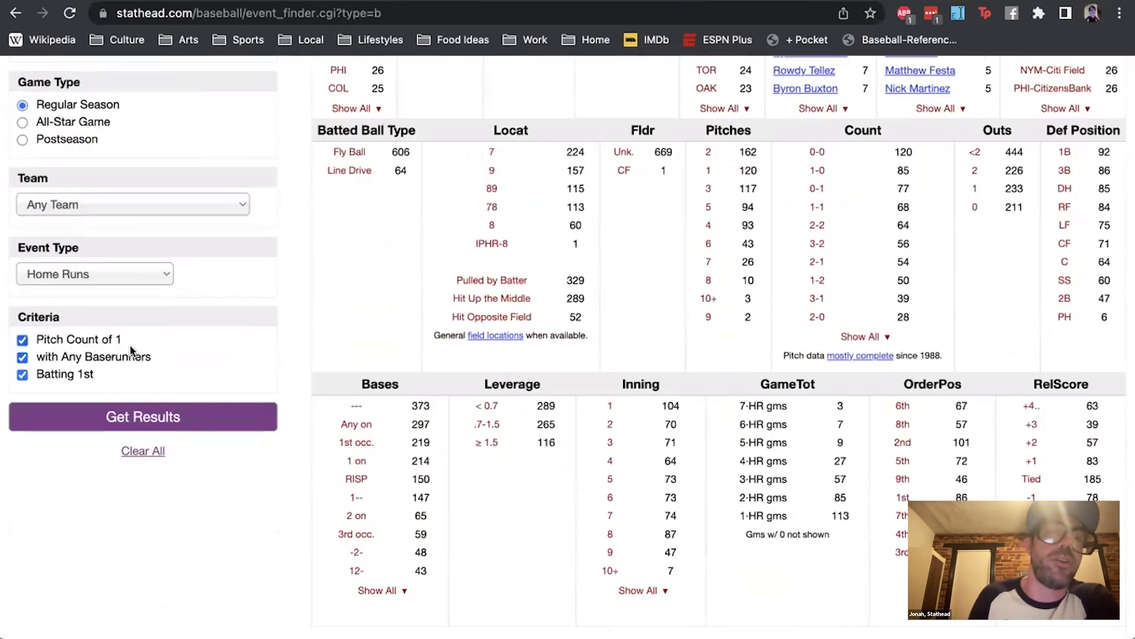
# - Set the starting season to 2022 and run the search with the three chosen criteria
pyautogui.scroll(4, 130, 344)
pyautogui.click(65, 288)
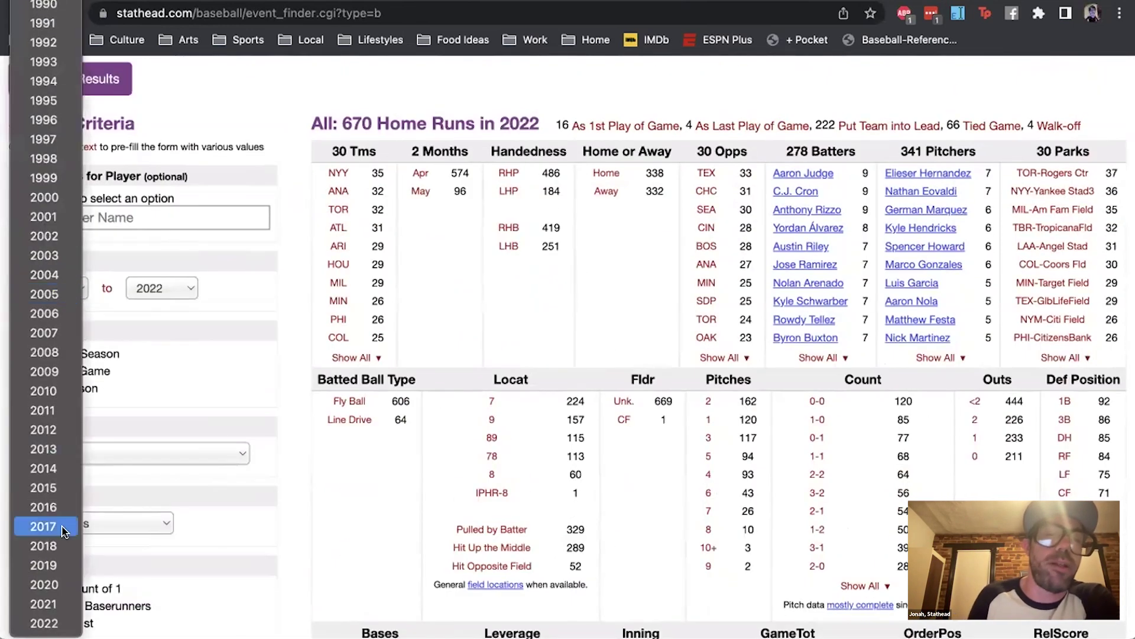
pyautogui.click(59, 622)
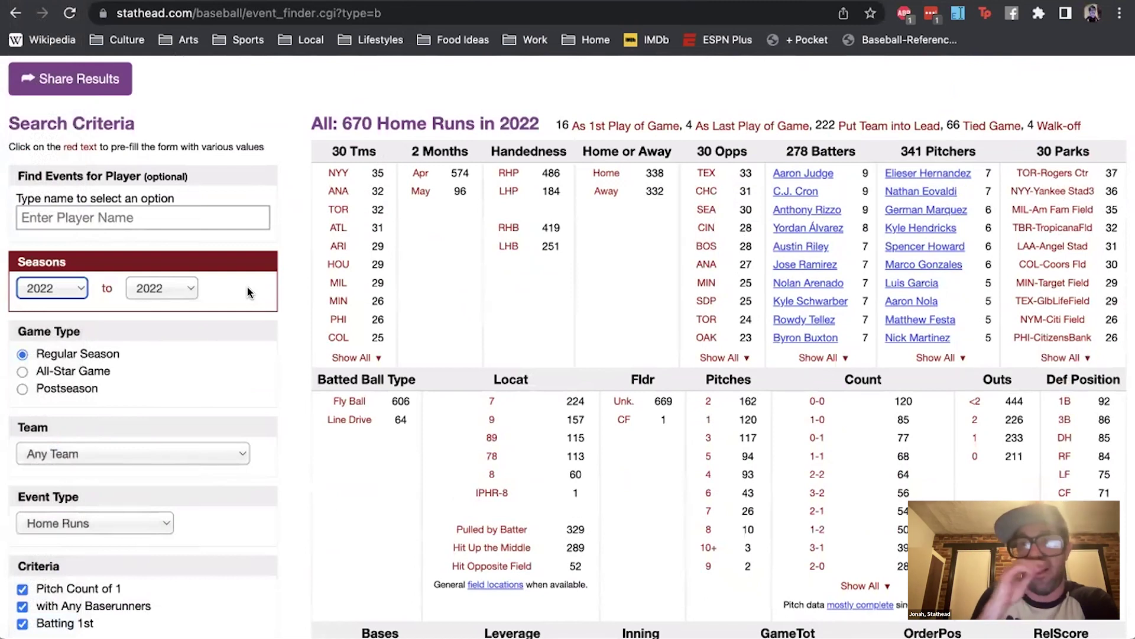
pyautogui.scroll(-3, 249, 291)
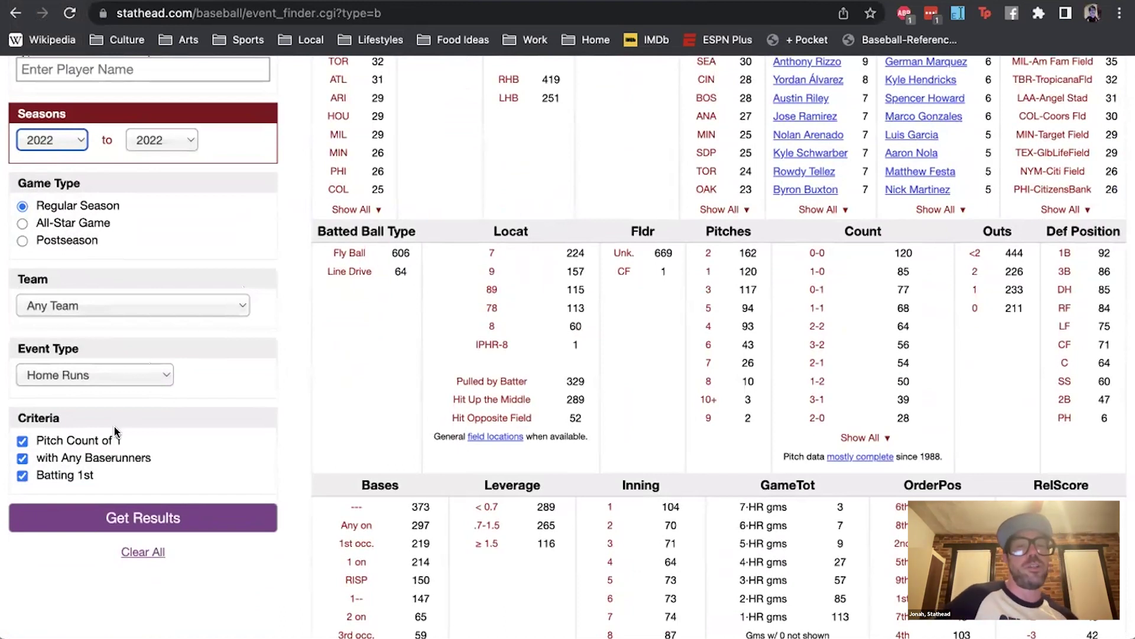
pyautogui.click(76, 521)
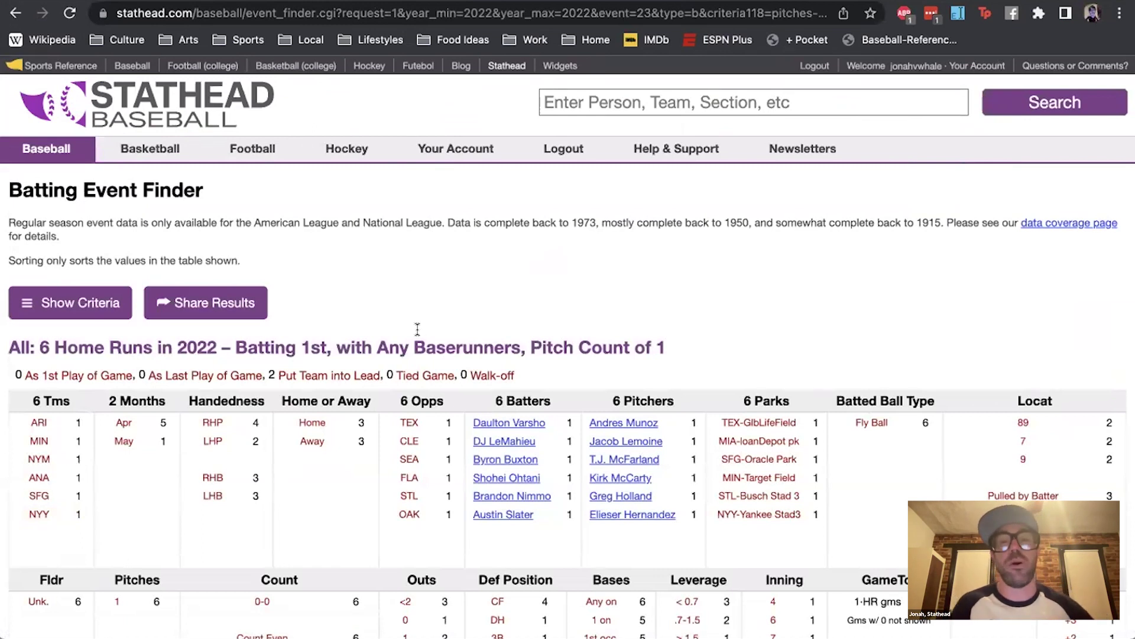
# - Review the matching home runs and sort the results in descending order by WPA
pyautogui.scroll(-5, 418, 329)
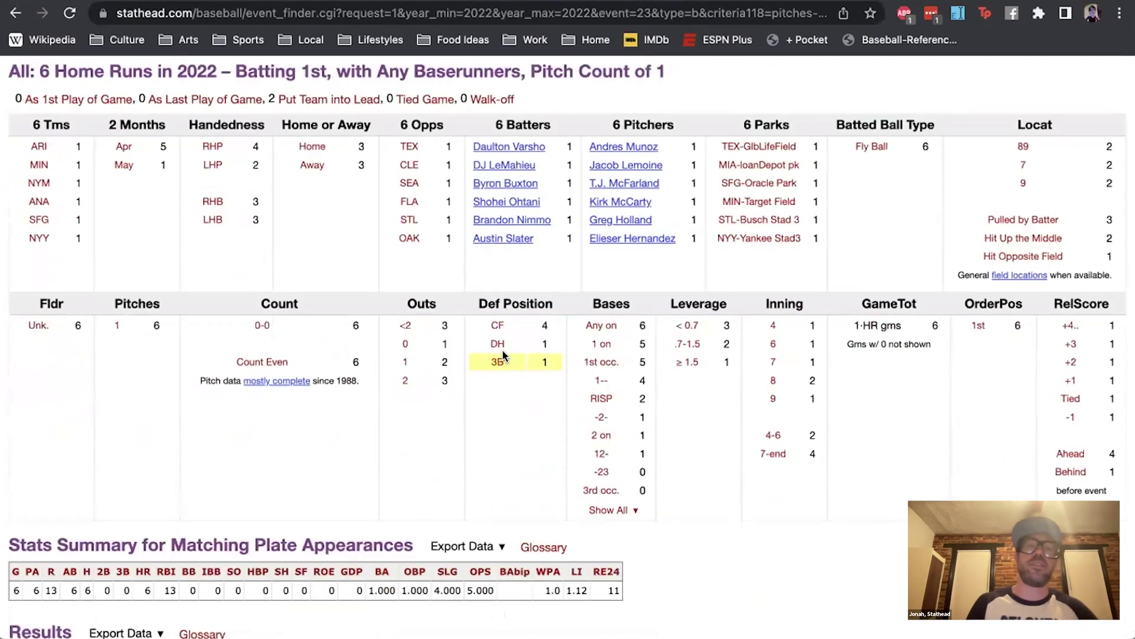
pyautogui.scroll(-6, 503, 355)
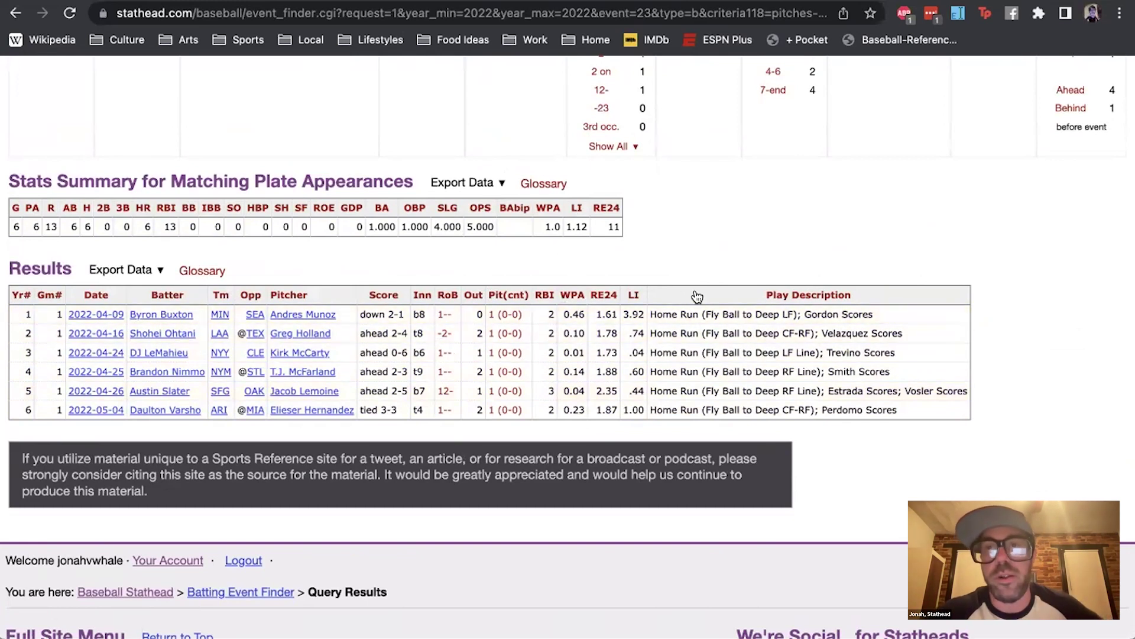
pyautogui.click(574, 294)
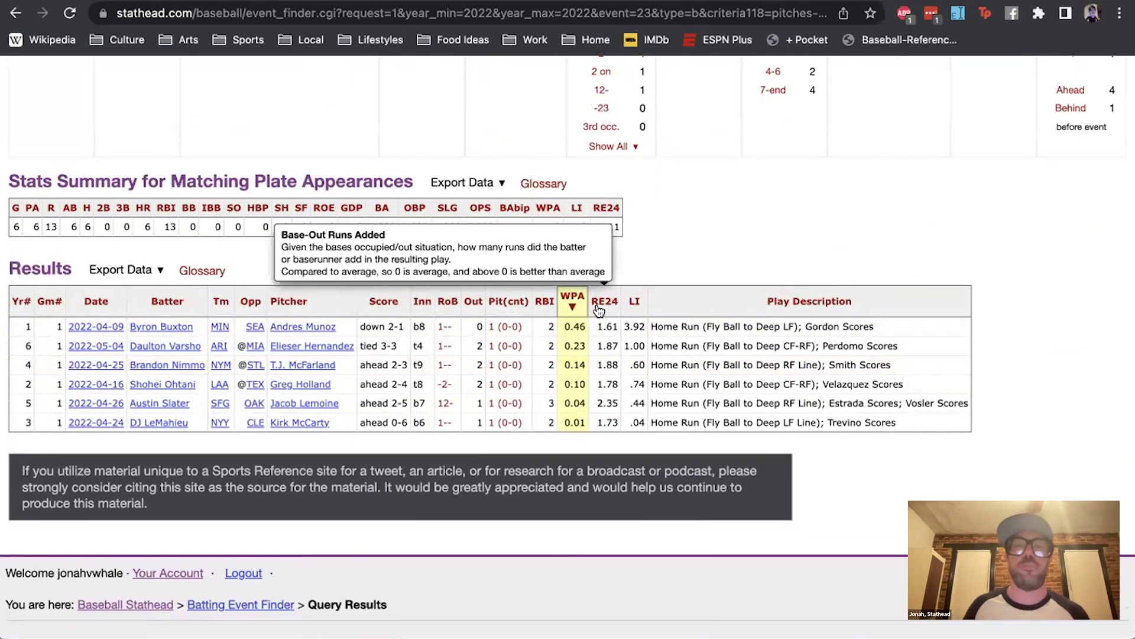
# - Show the search criteria again and switch the game type to All-Star Game and finally Postseason
pyautogui.scroll(10, 597, 307)
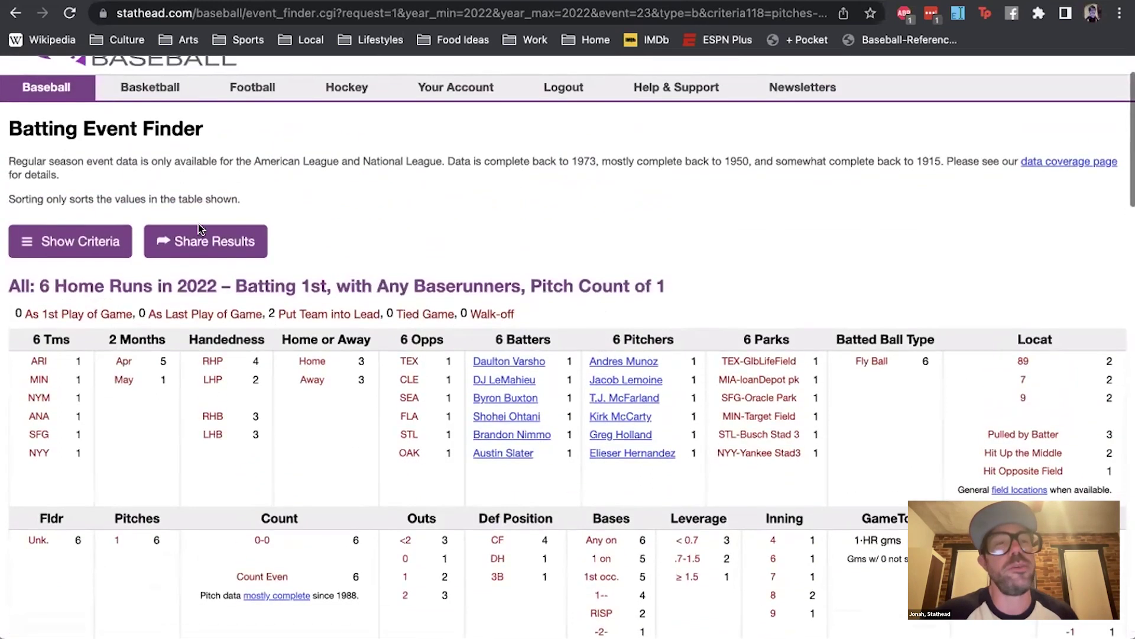
pyautogui.click(72, 241)
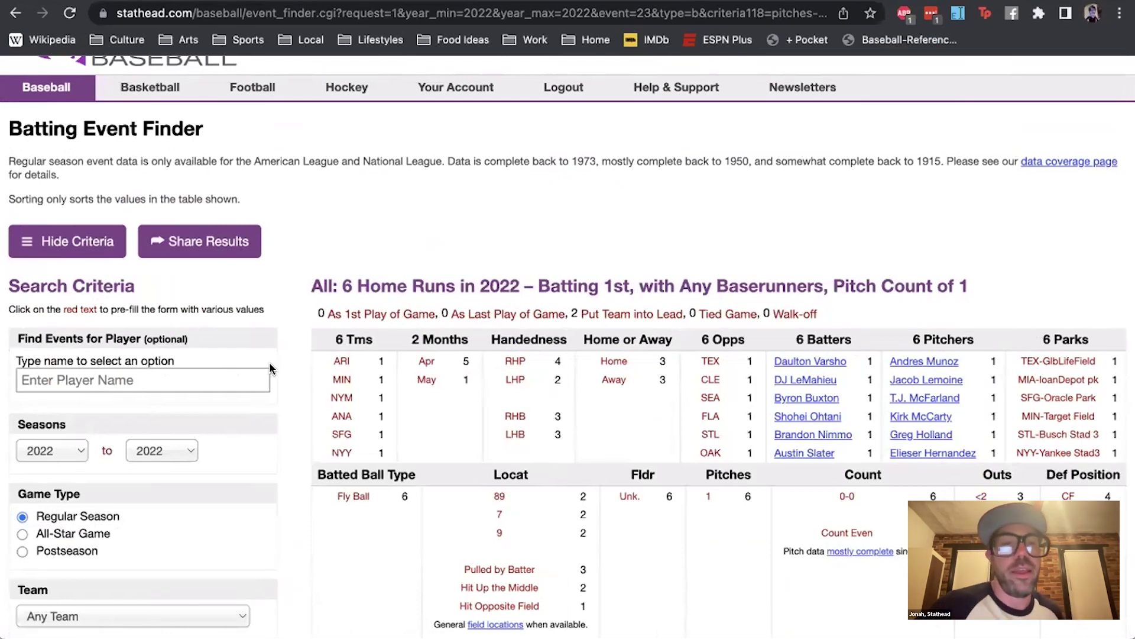
pyautogui.scroll(-4, 270, 363)
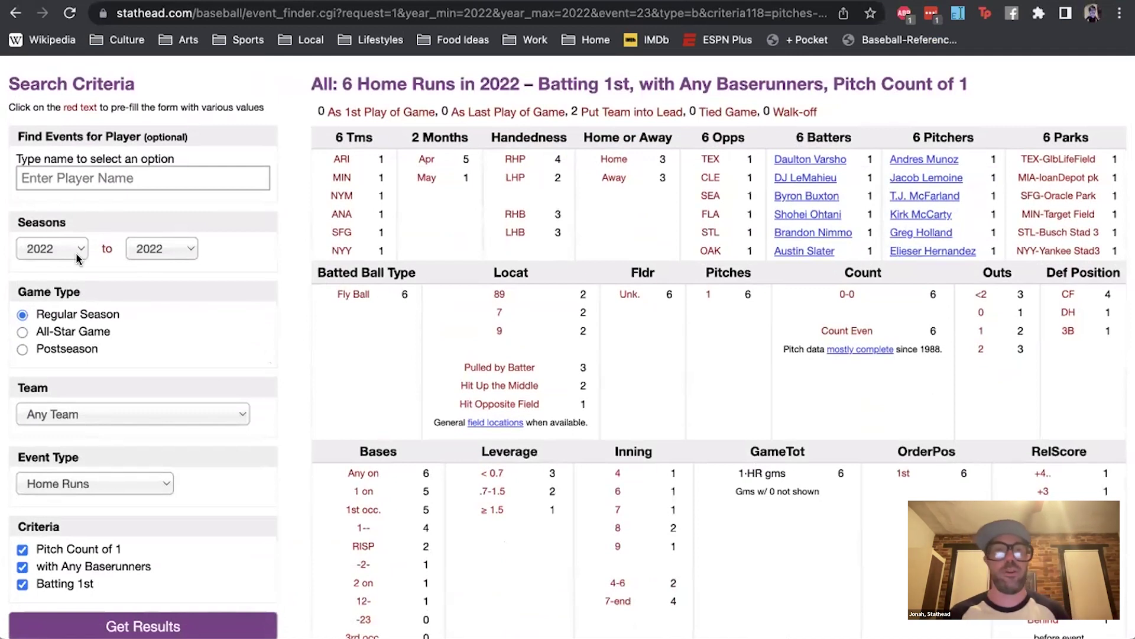
pyautogui.click(73, 332)
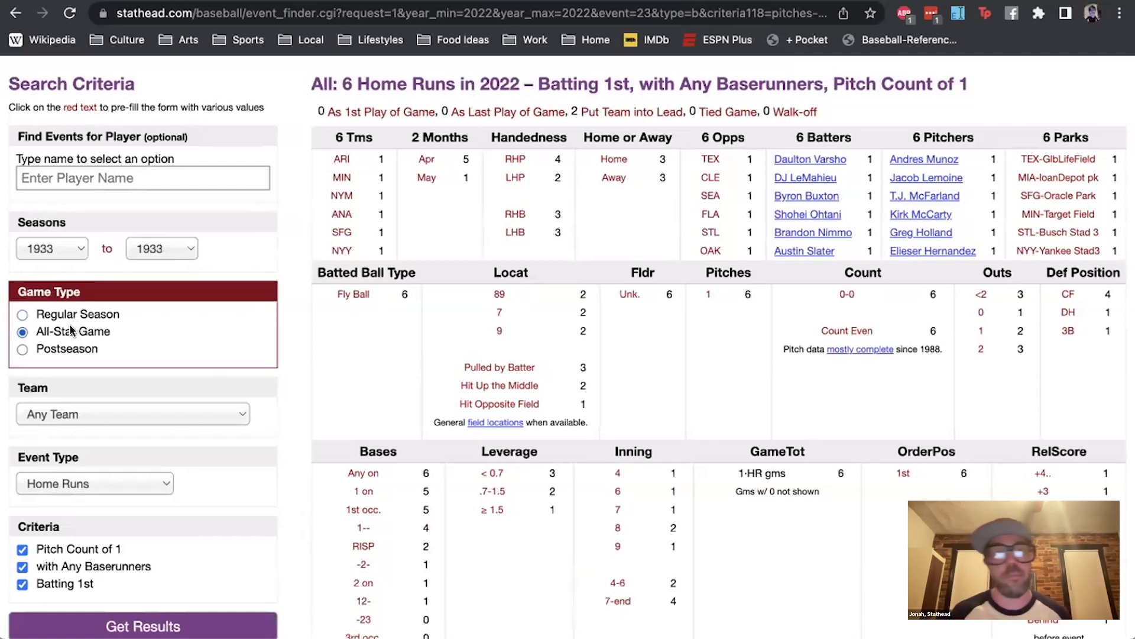
pyautogui.click(61, 348)
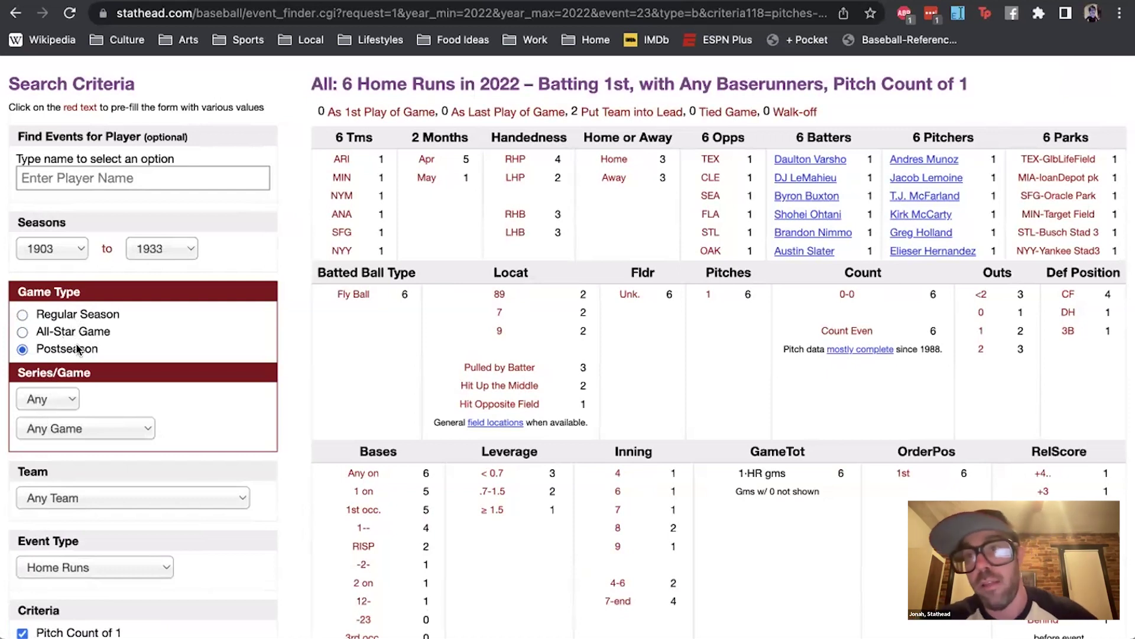
# - Look through the available postseason series and game options, keeping Any and Any Game
pyautogui.scroll(-3, 65, 362)
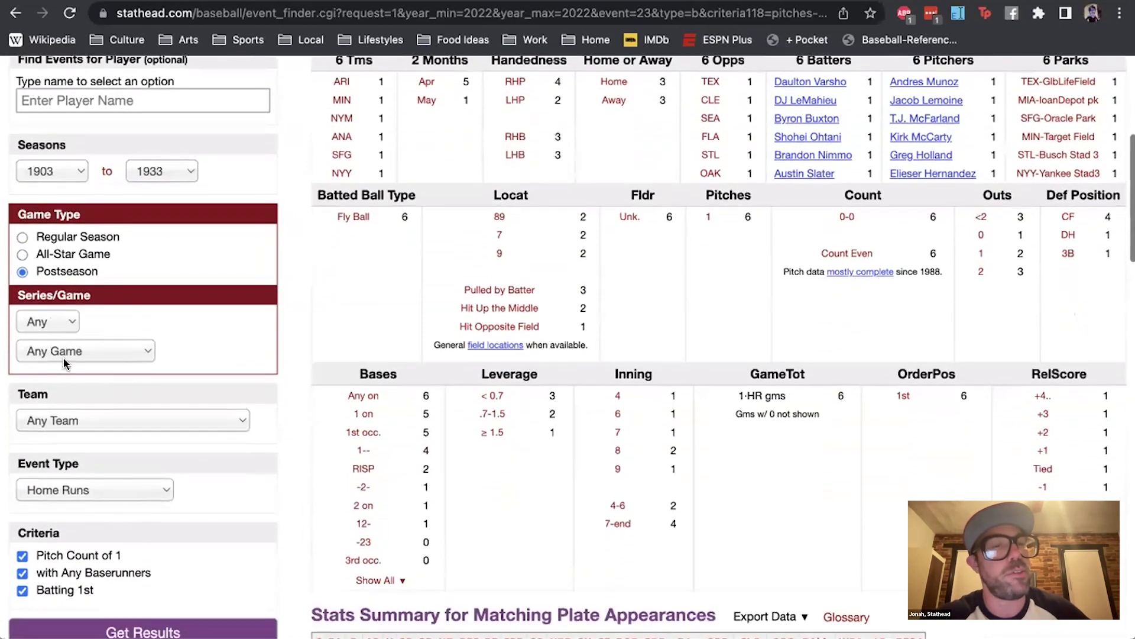
pyautogui.click(58, 321)
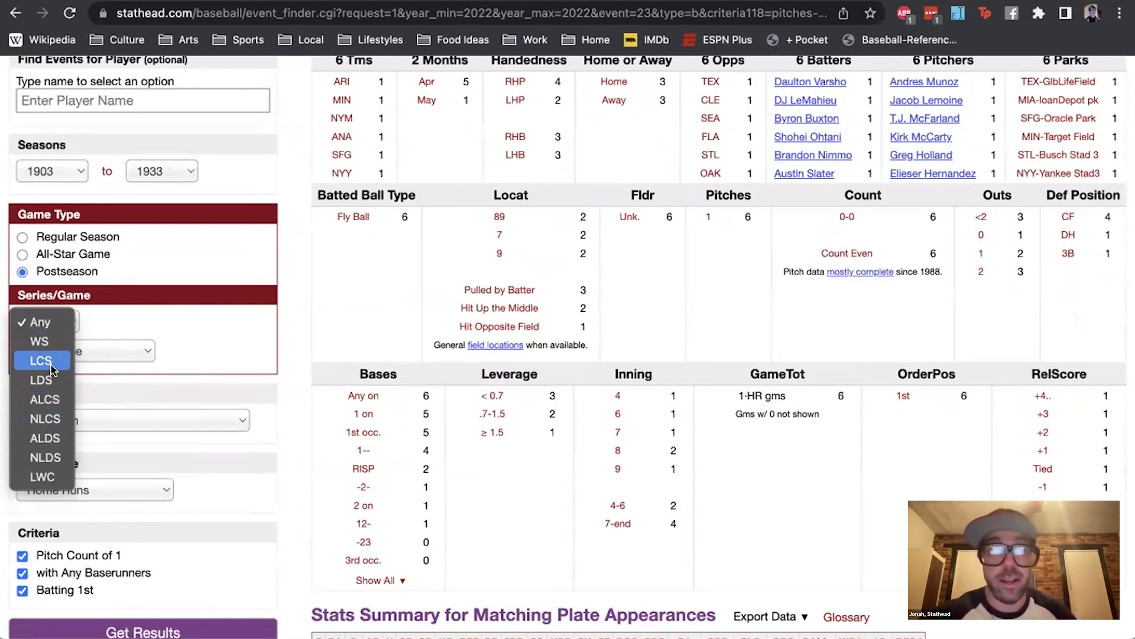
pyautogui.click(86, 351)
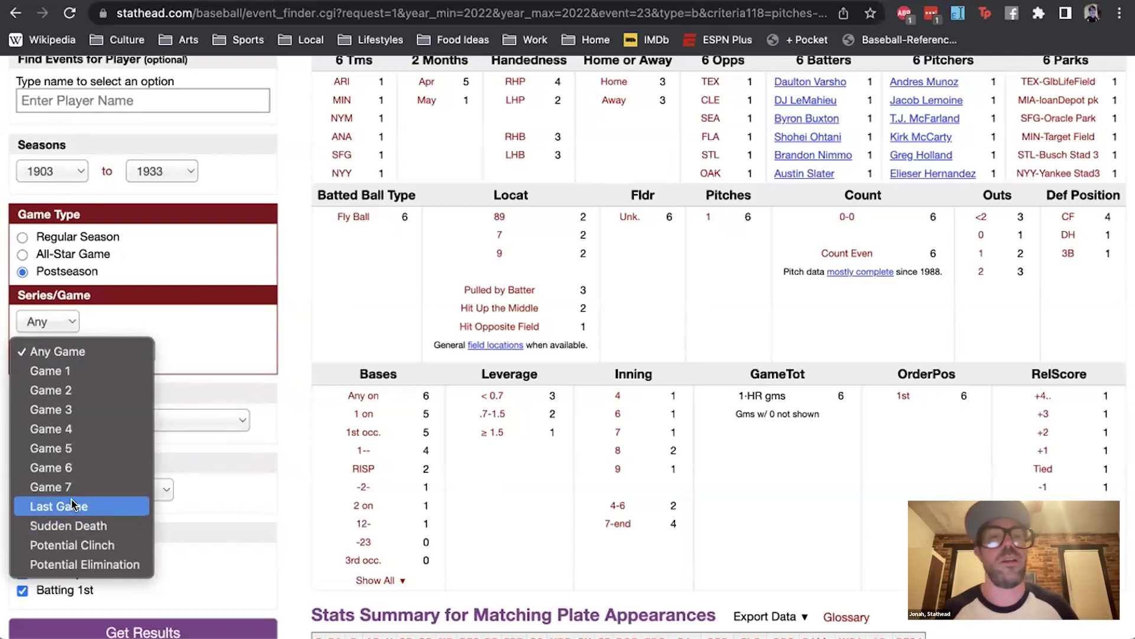
pyautogui.click(199, 392)
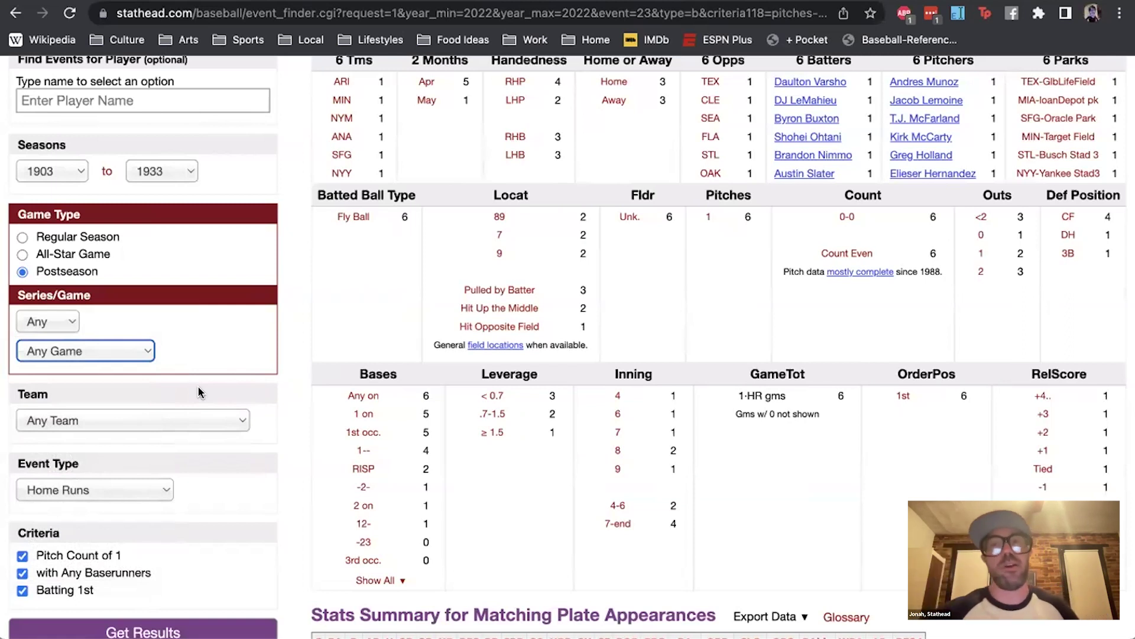
# - Remove the pitch count, baserunner and batting order criteria from the search
pyautogui.scroll(-5, 199, 392)
pyautogui.click(21, 290)
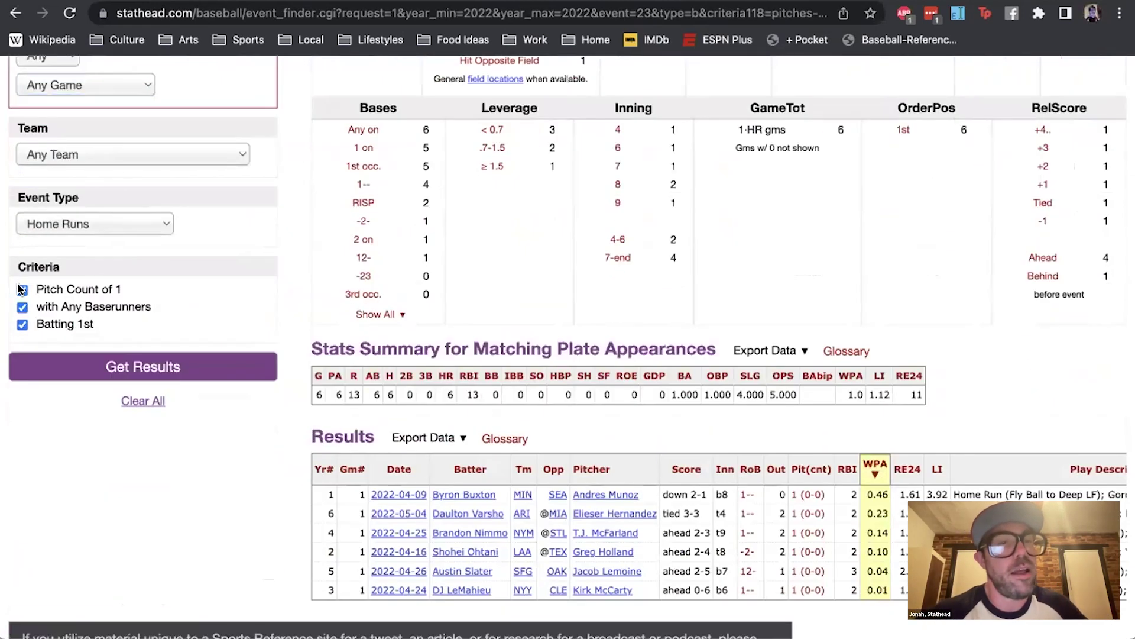
pyautogui.click(21, 290)
pyautogui.click(21, 289)
# - Limit the postseason search to Sudden Death games and return to the season criteria
pyautogui.scroll(1, 76, 145)
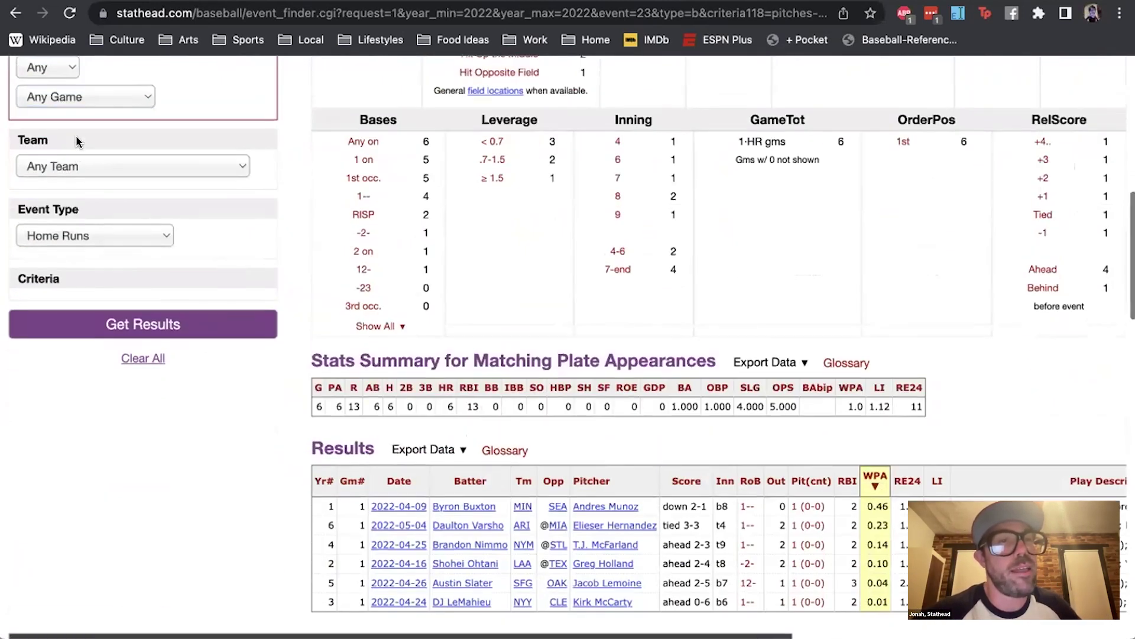
pyautogui.click(77, 118)
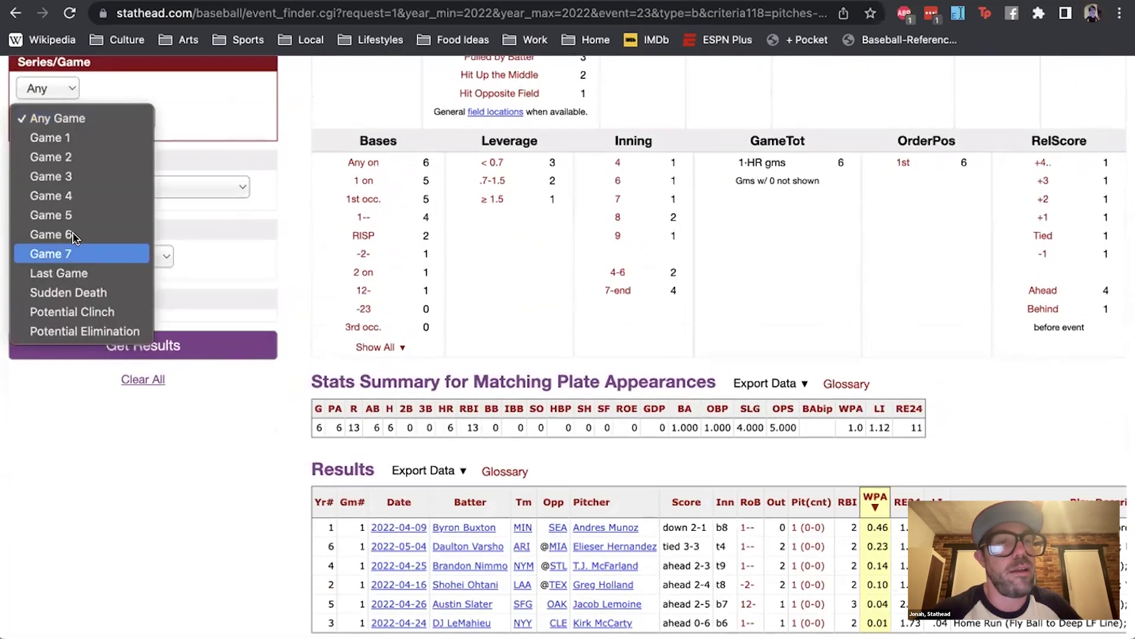
pyautogui.click(70, 292)
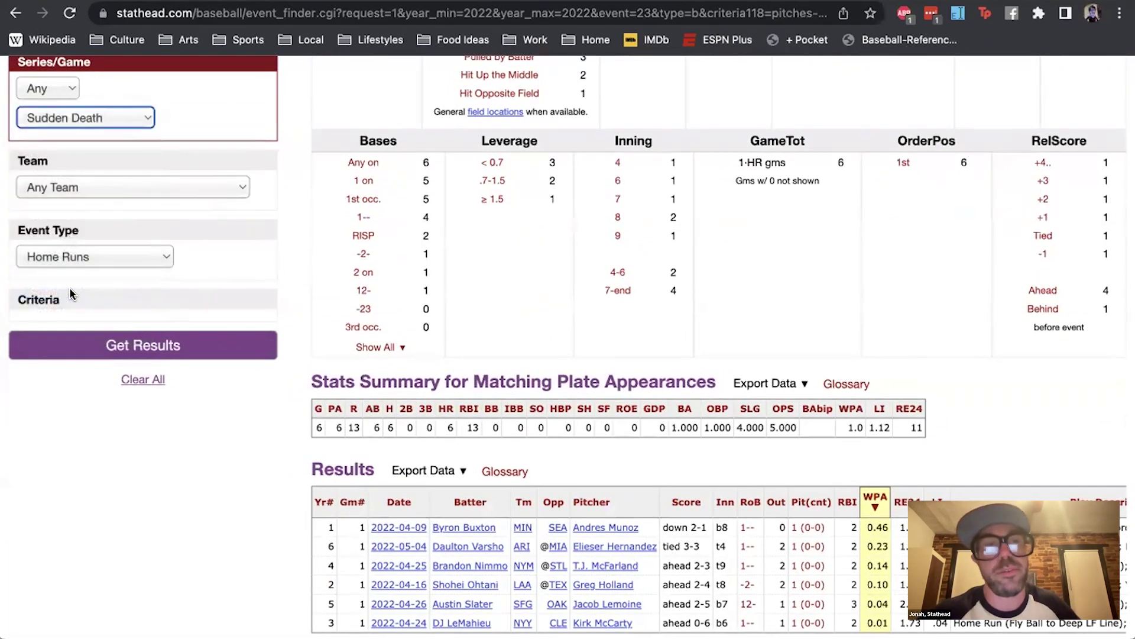
pyautogui.scroll(3, 70, 292)
pyautogui.scroll(7, 596, 291)
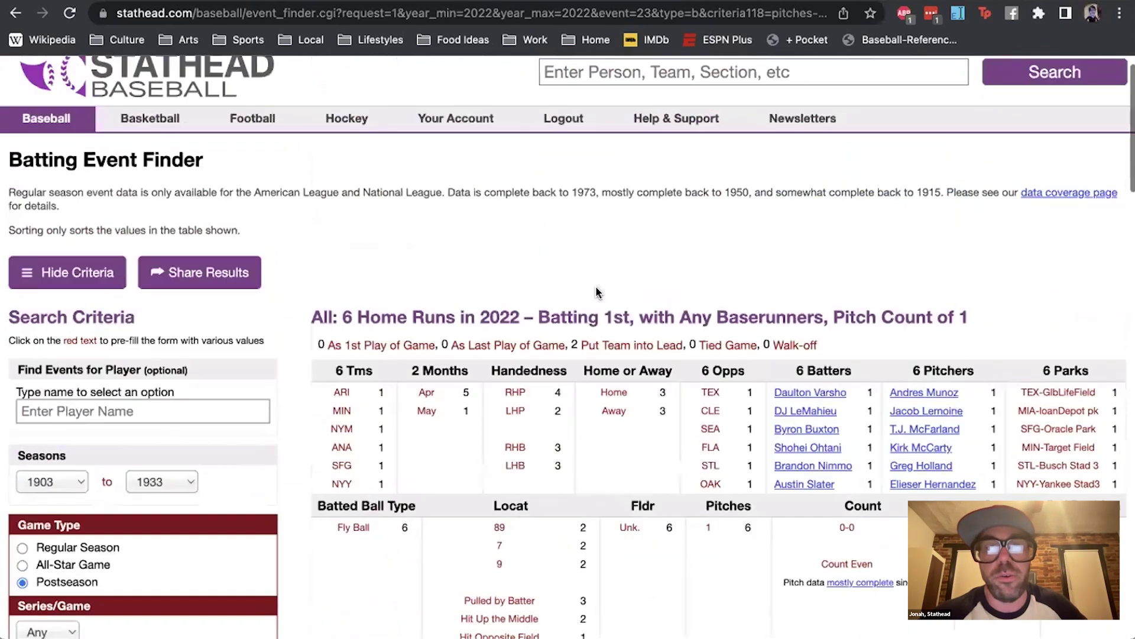
# - Add the Walk-off criterion and run the sudden-death postseason home run search for the 1903 to 1933 seasons
pyautogui.scroll(2, 596, 292)
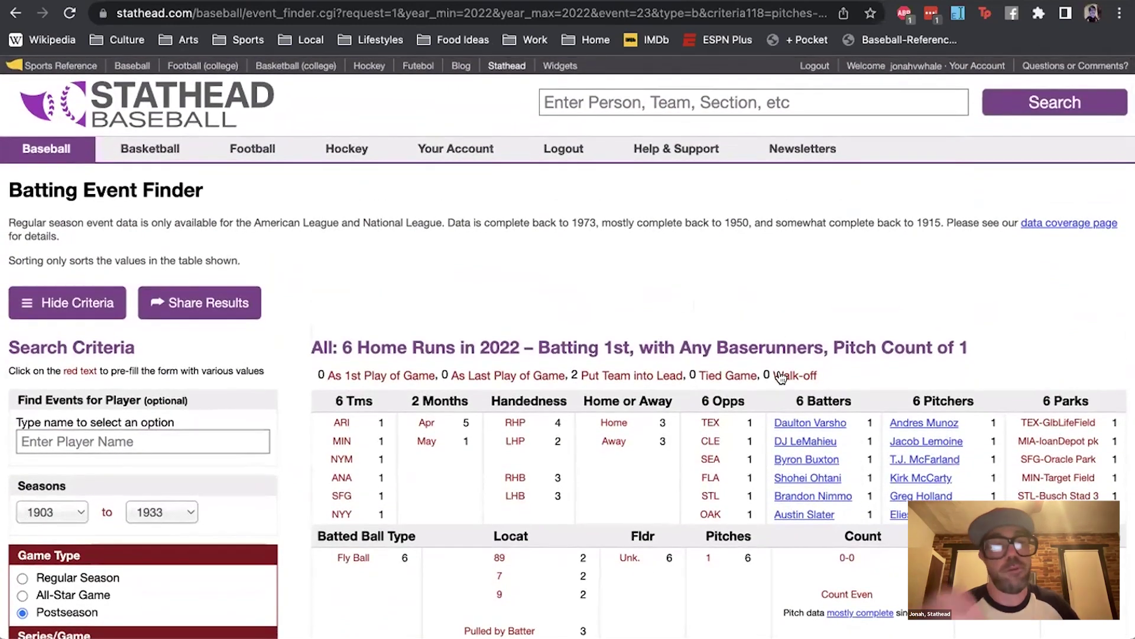
pyautogui.scroll(-6, 496, 273)
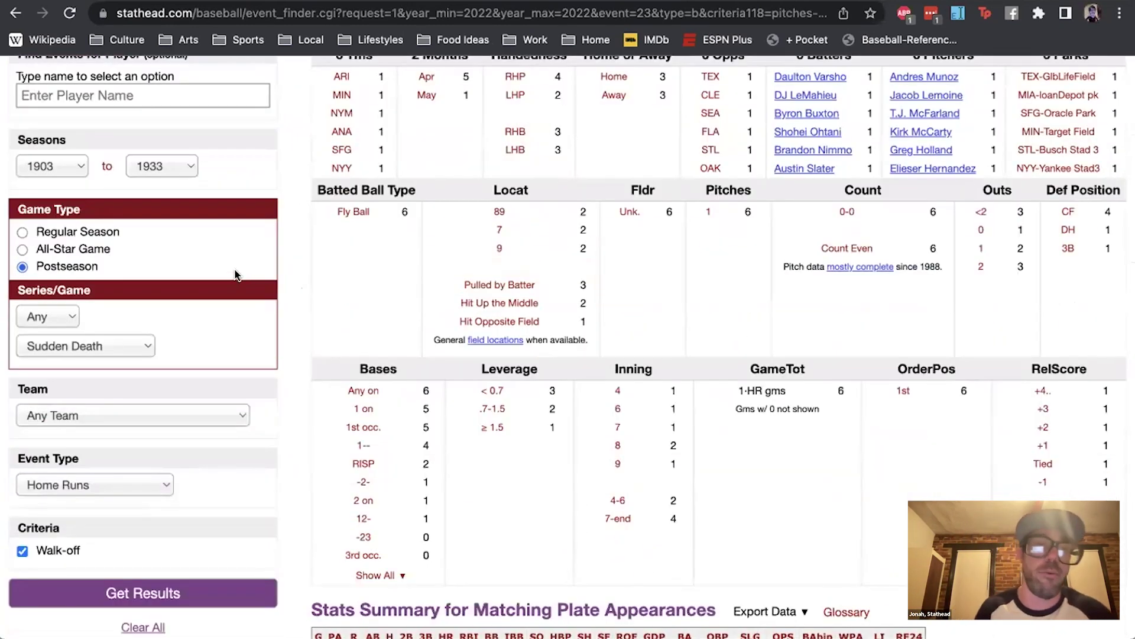
pyautogui.scroll(-2, 234, 275)
pyautogui.click(96, 519)
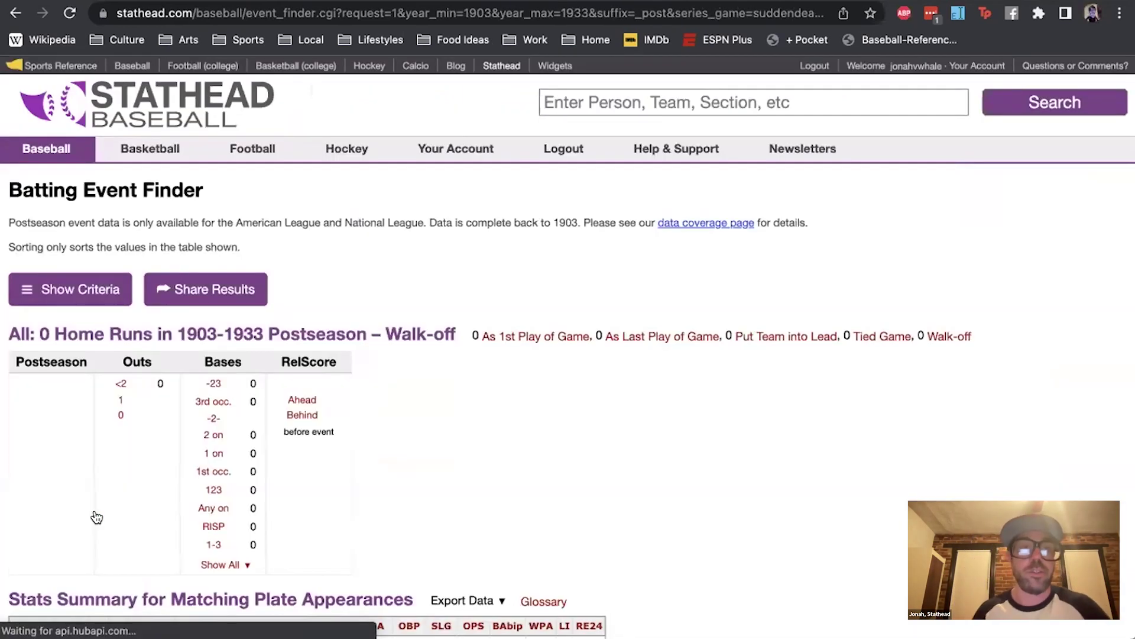
pyautogui.scroll(-3, 96, 518)
pyautogui.scroll(-1, 97, 517)
pyautogui.scroll(3, 112, 410)
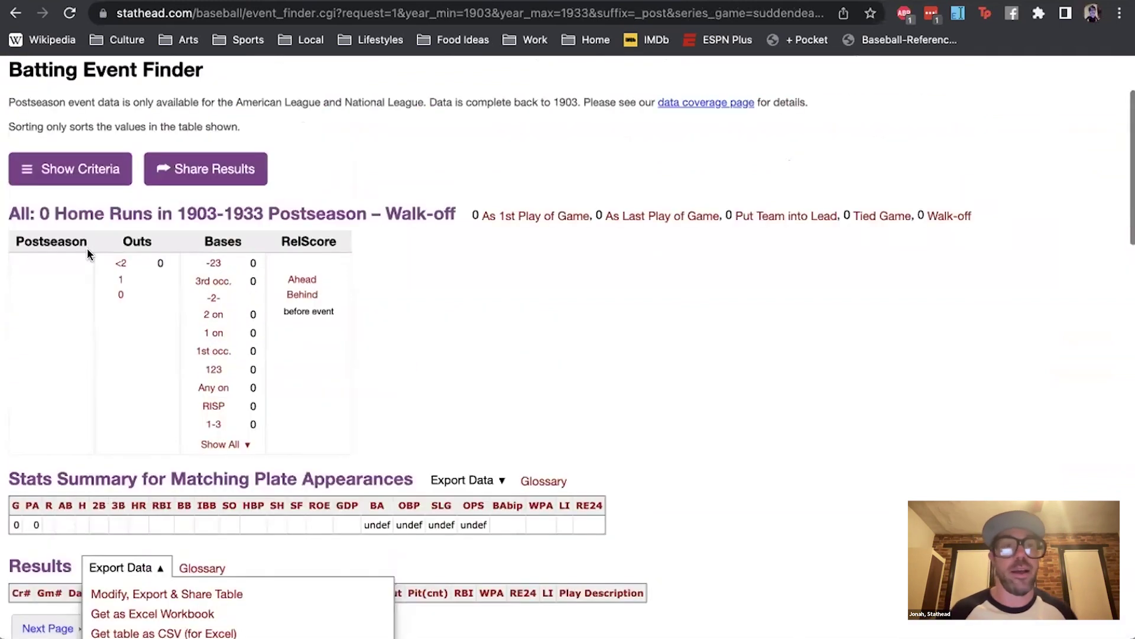
# - Replace the Walk-off criterion with As 1st Play of Game and run the search again
pyautogui.click(87, 156)
pyautogui.scroll(-7, 178, 261)
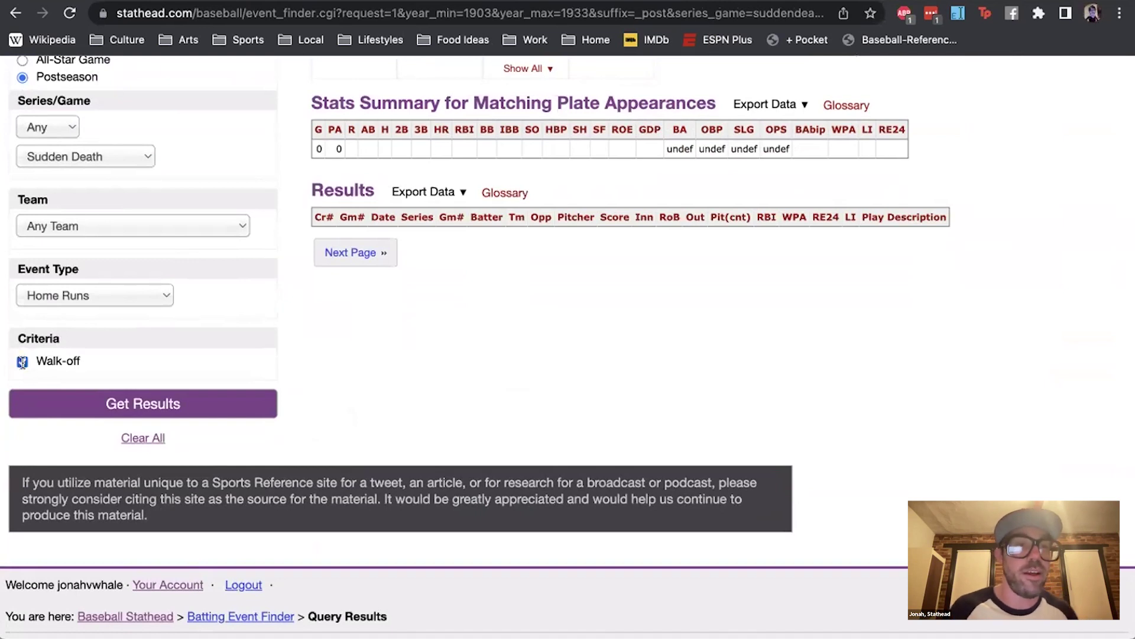
pyautogui.scroll(8, 140, 362)
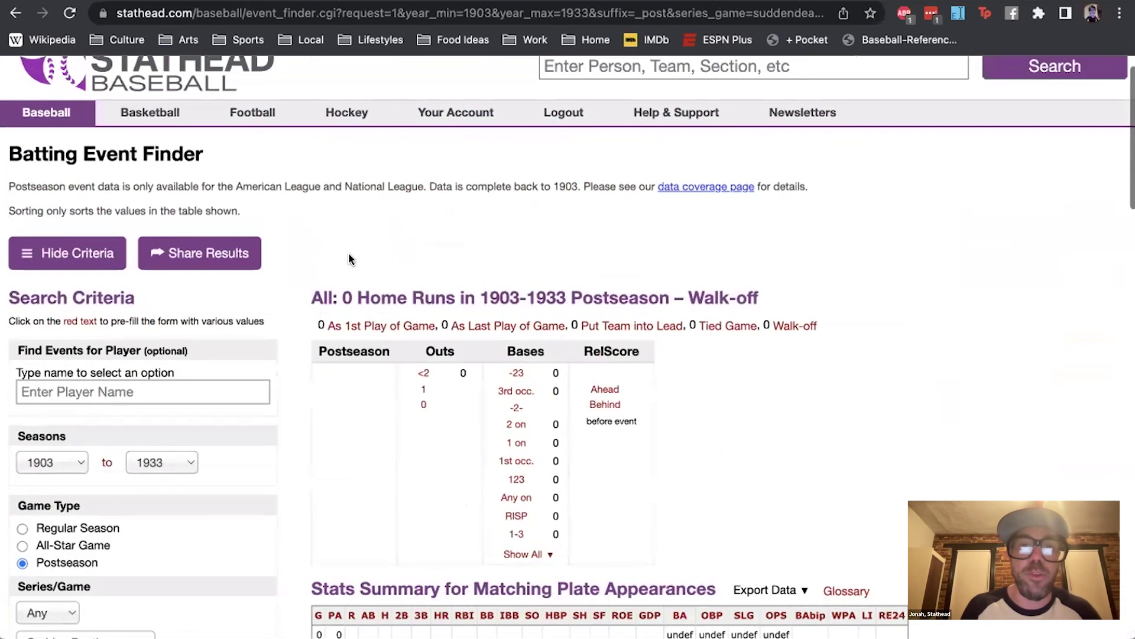
pyautogui.click(405, 324)
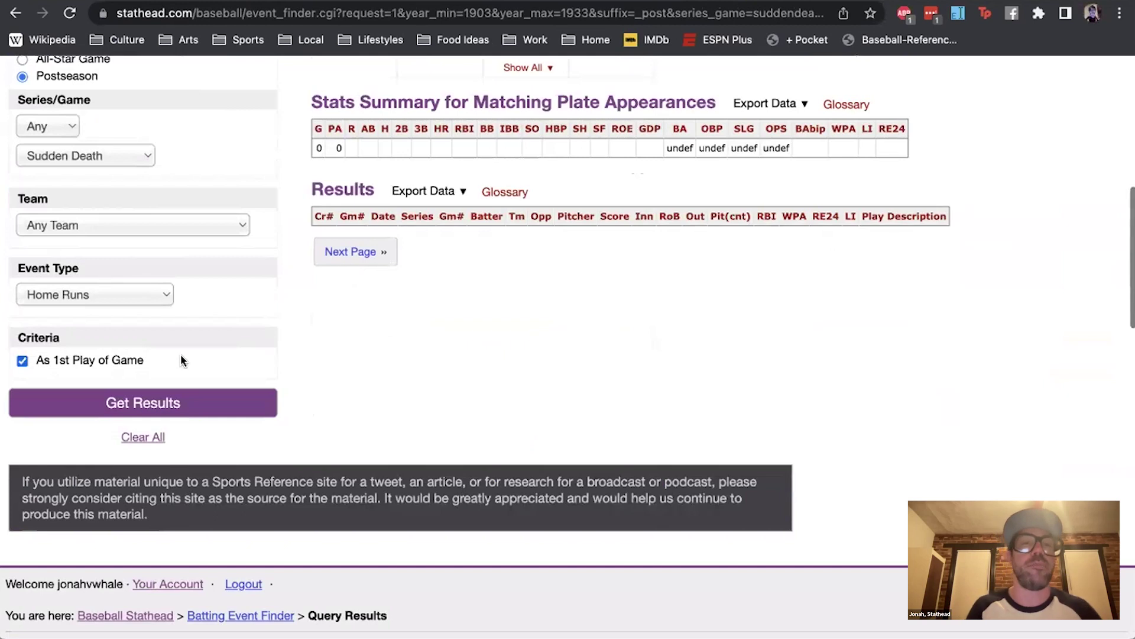
pyautogui.click(164, 396)
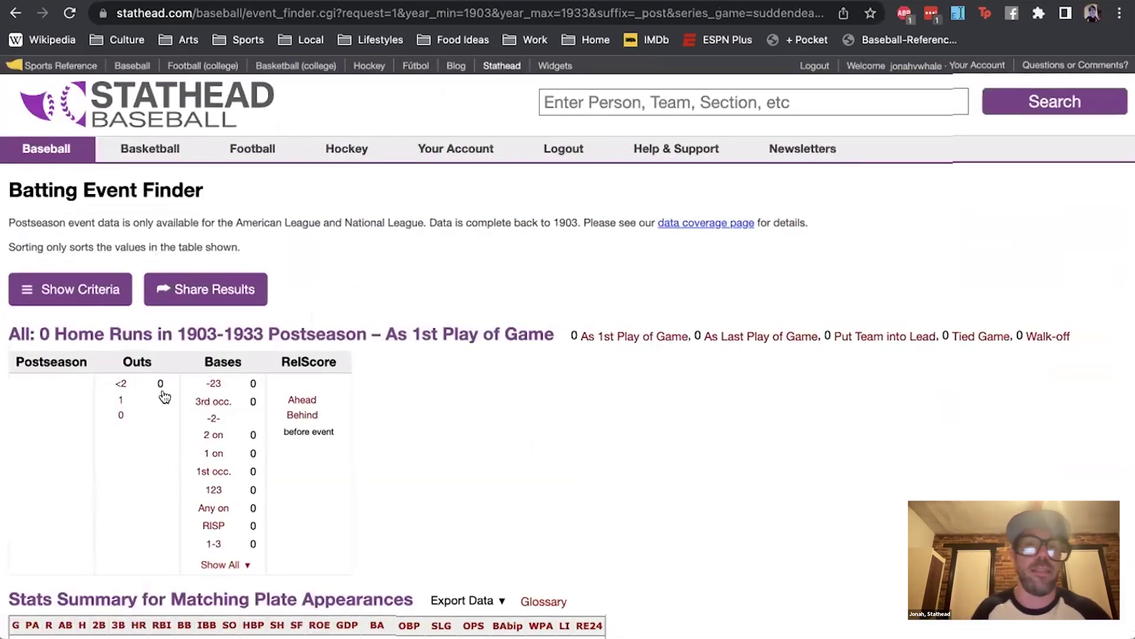
# - Extend the season range through 2021, rerun the search and review the listed leadoff home runs
pyautogui.scroll(-3, 164, 396)
pyautogui.click(99, 92)
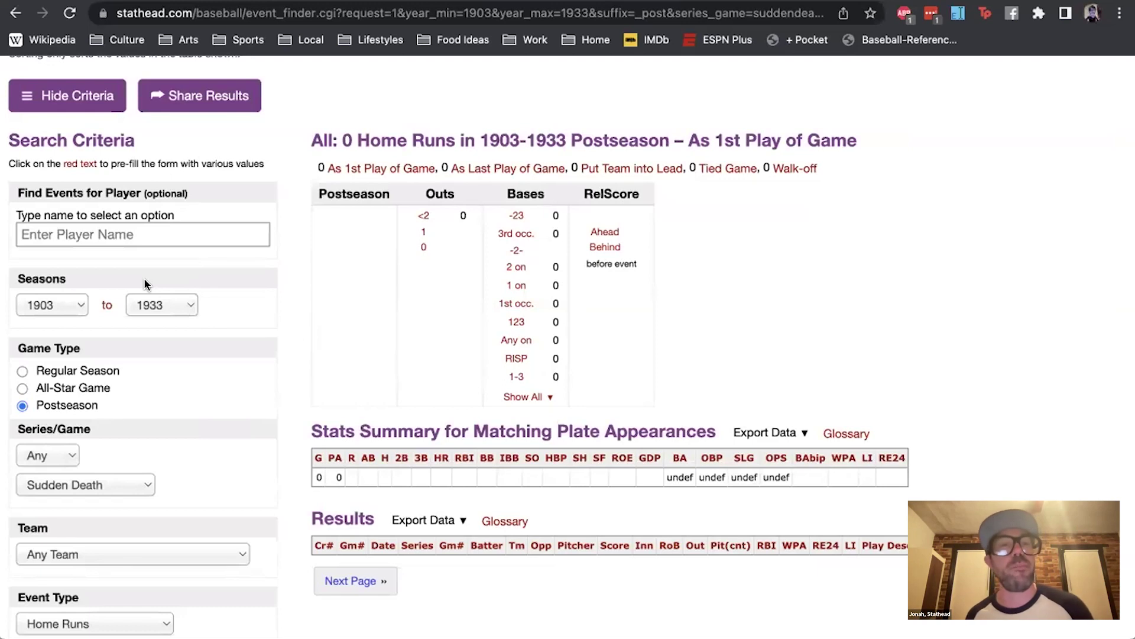
pyautogui.click(151, 302)
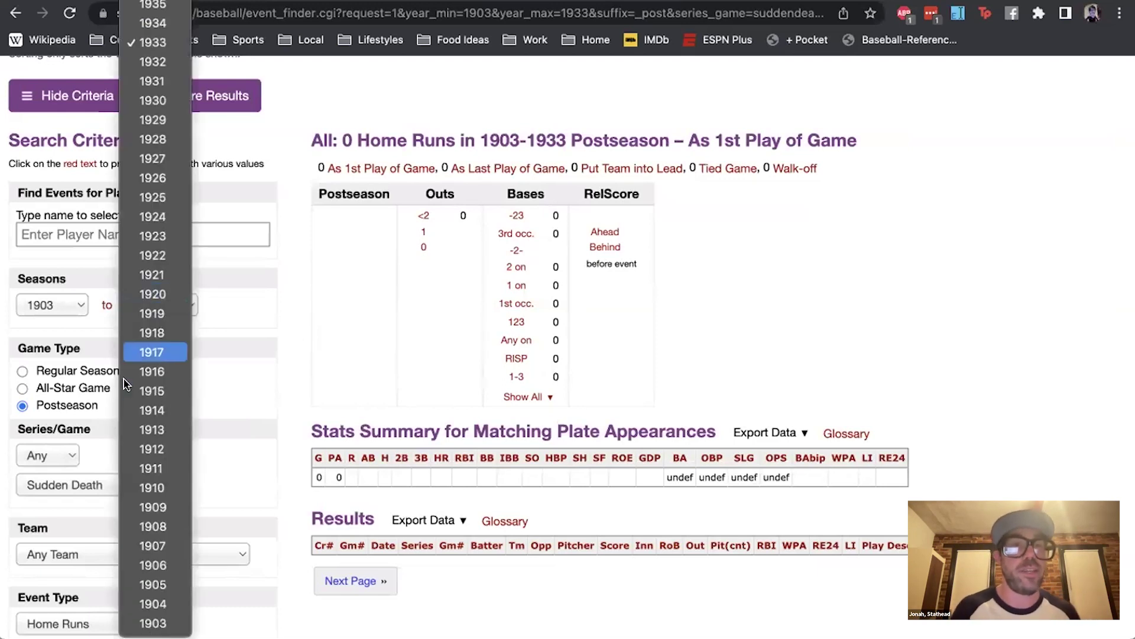
pyautogui.scroll(20, 126, 383)
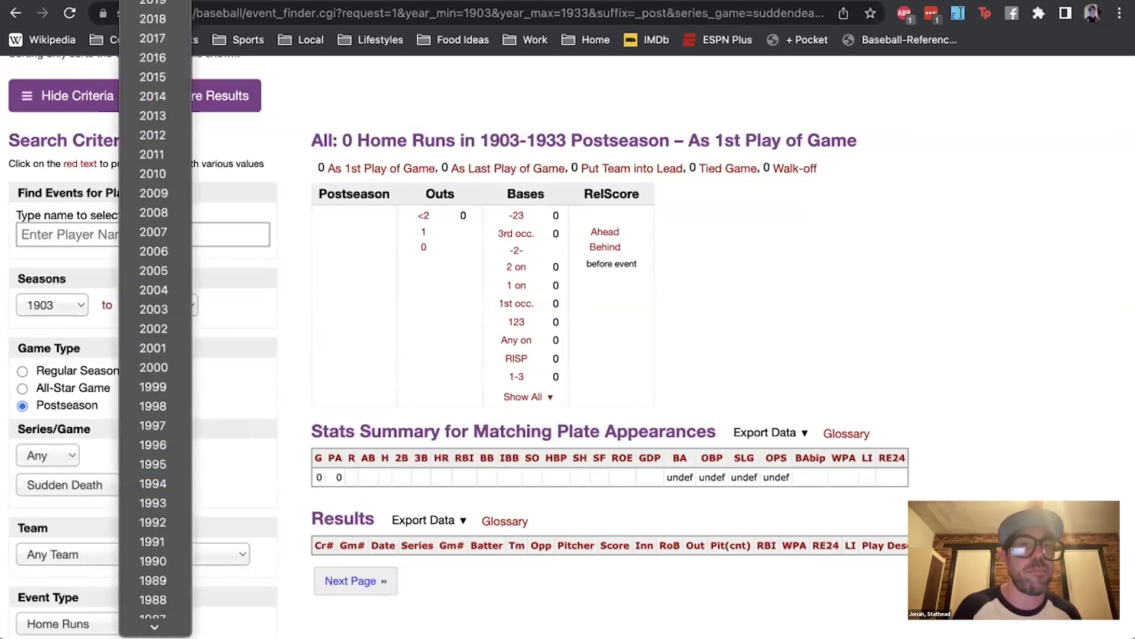
pyautogui.click(153, 18)
pyautogui.scroll(-5, 76, 439)
pyautogui.click(77, 438)
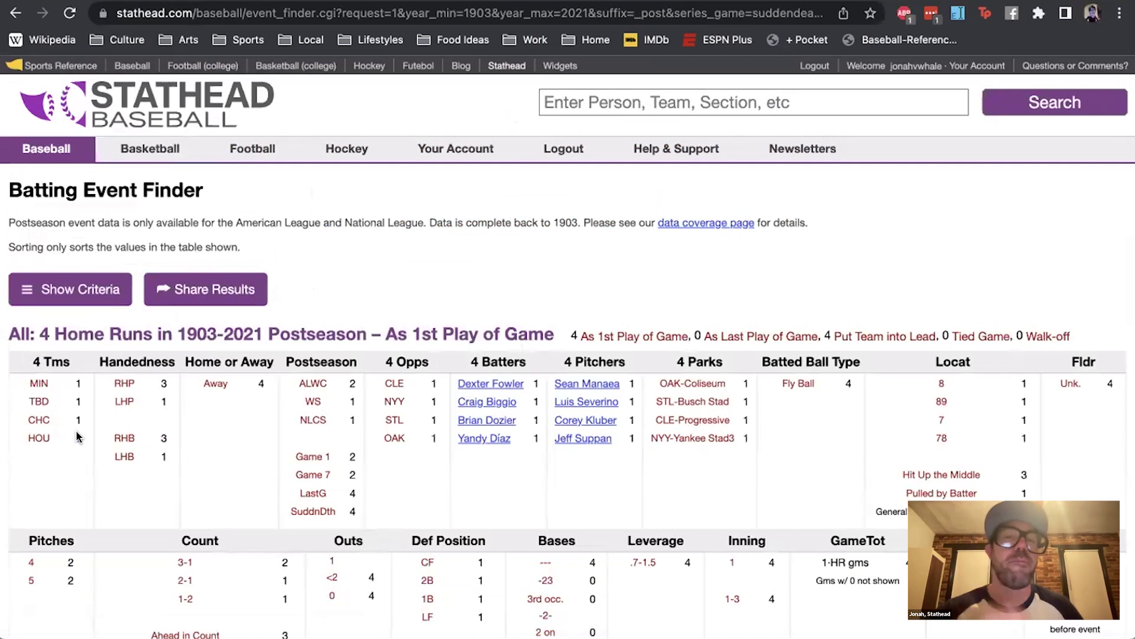
pyautogui.scroll(-10, 77, 437)
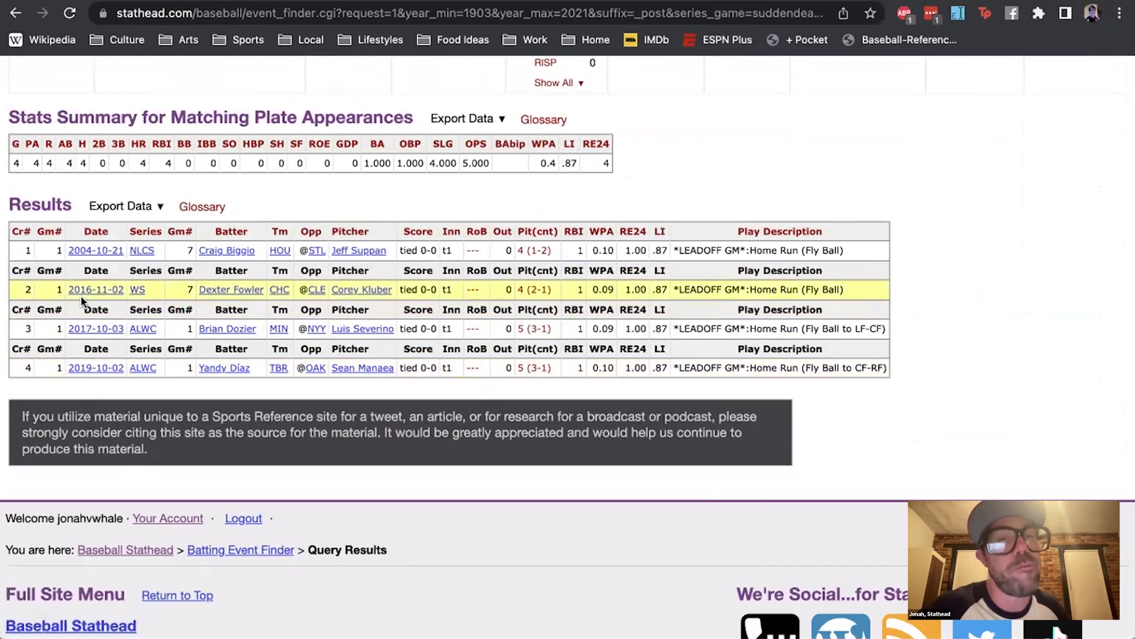
pyautogui.scroll(1, 148, 237)
pyautogui.click(149, 237)
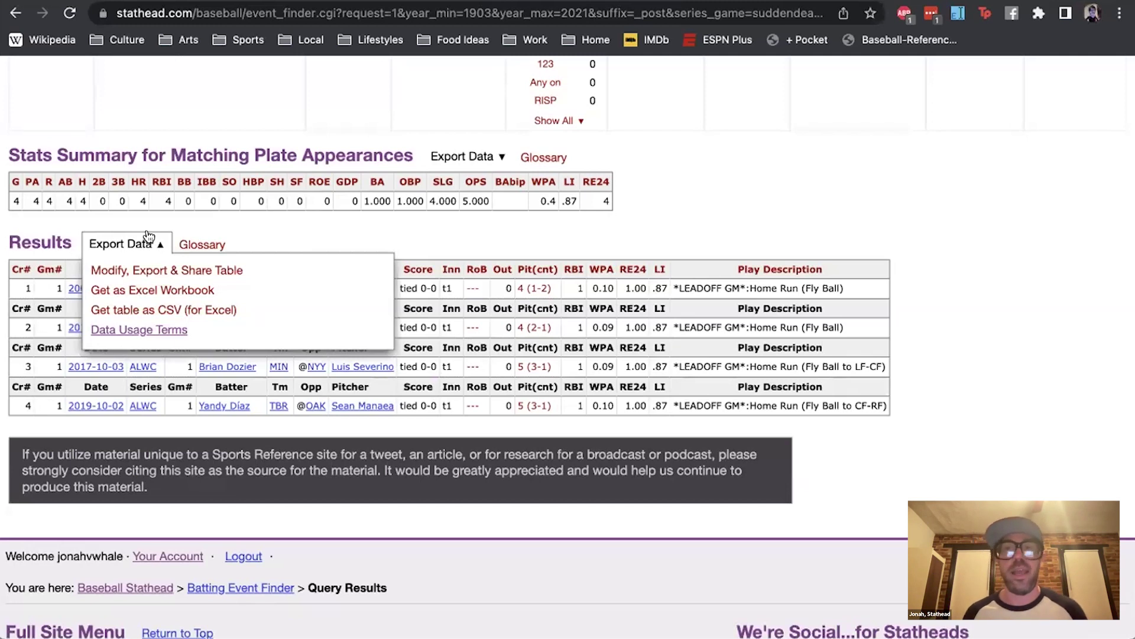
# - Reopen the search criteria and change the event type to non-SO Outs->(to Pos), limited to Only TP
pyautogui.scroll(8, 148, 236)
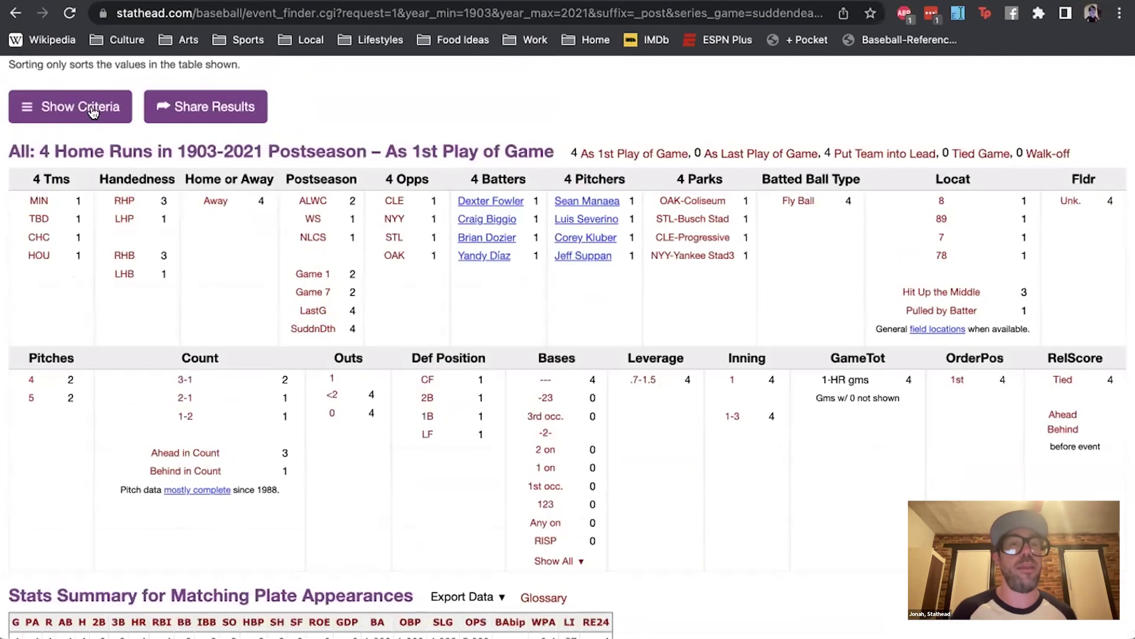
pyautogui.click(93, 110)
pyautogui.scroll(-5, 185, 215)
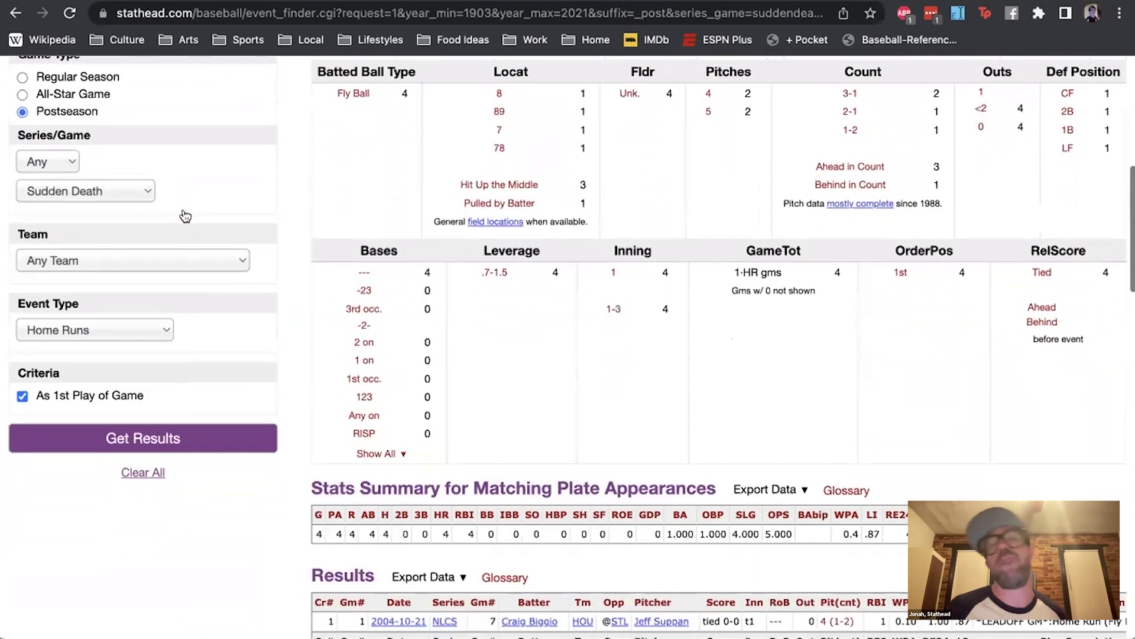
pyautogui.click(115, 310)
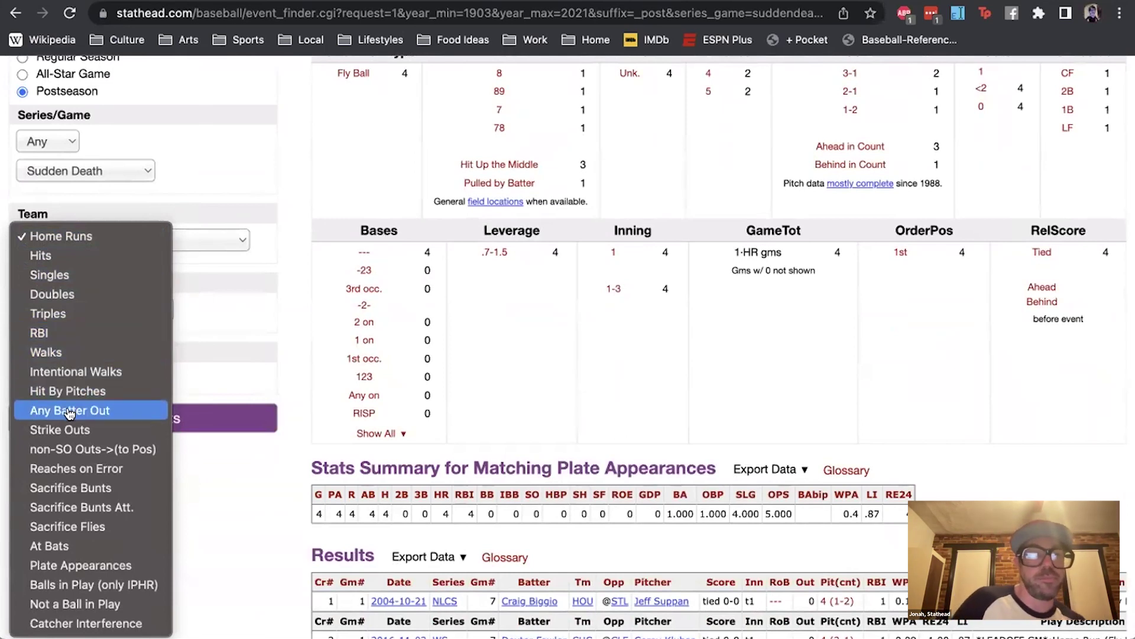
pyautogui.click(79, 449)
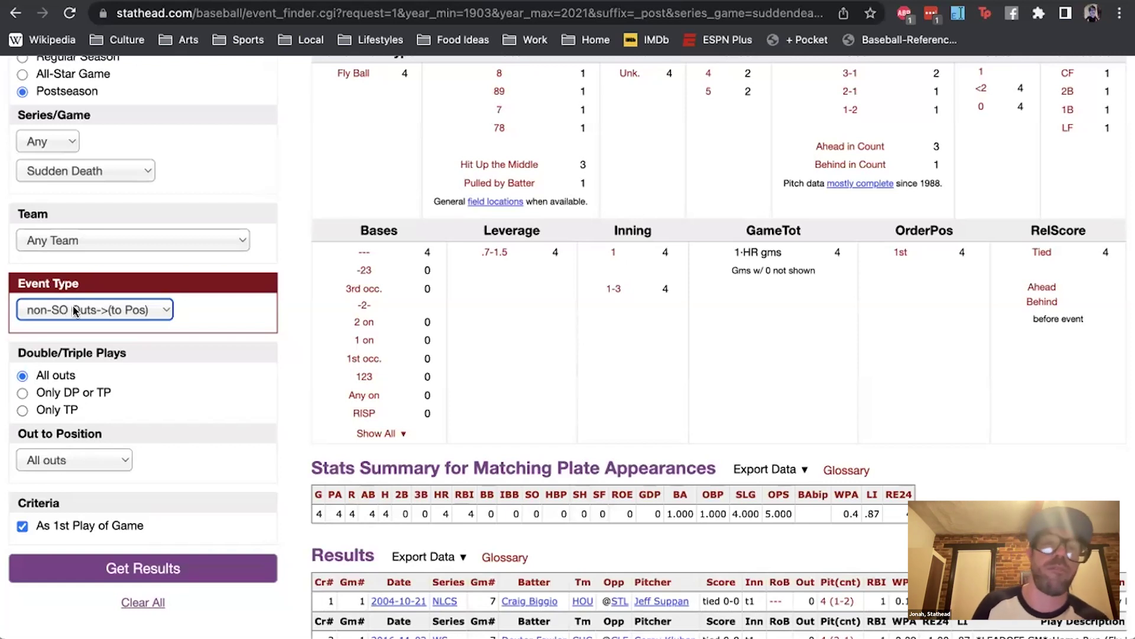
pyautogui.click(48, 410)
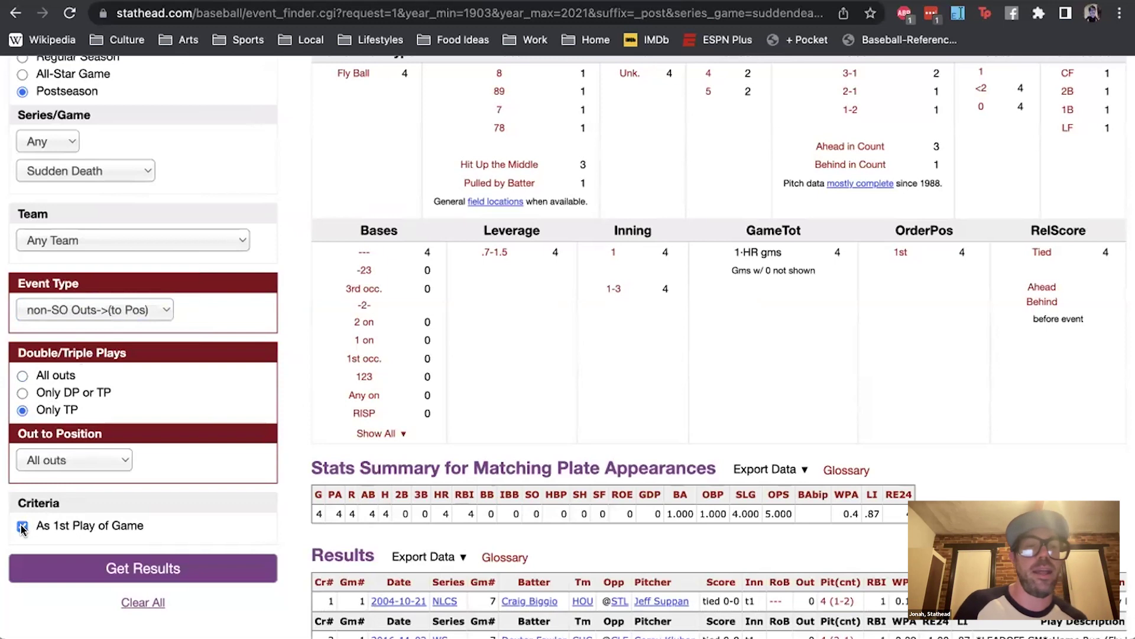
# - Remove the As 1st Play of Game criterion, switch to Regular Season and run the triple play search for 1916 to 2021
pyautogui.scroll(1, 162, 426)
pyautogui.scroll(6, 162, 426)
pyautogui.click(83, 343)
pyautogui.scroll(-5, 85, 346)
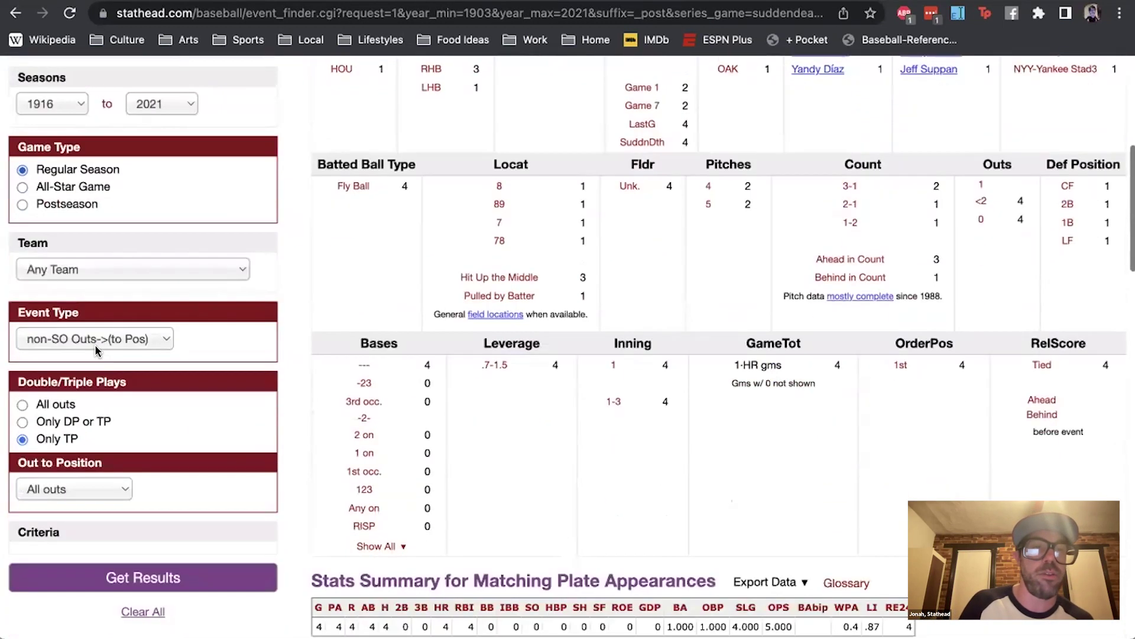
pyautogui.click(69, 567)
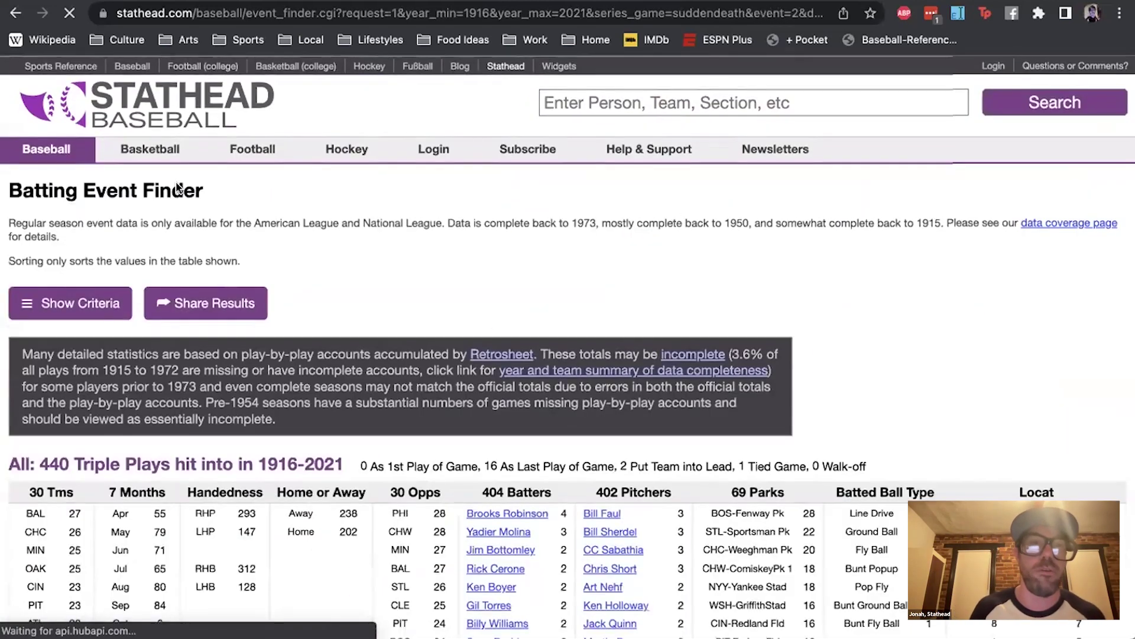
# - Look through the triple play results and their play descriptions, and return to the Stathead Baseball home page
pyautogui.scroll(-10, 152, 169)
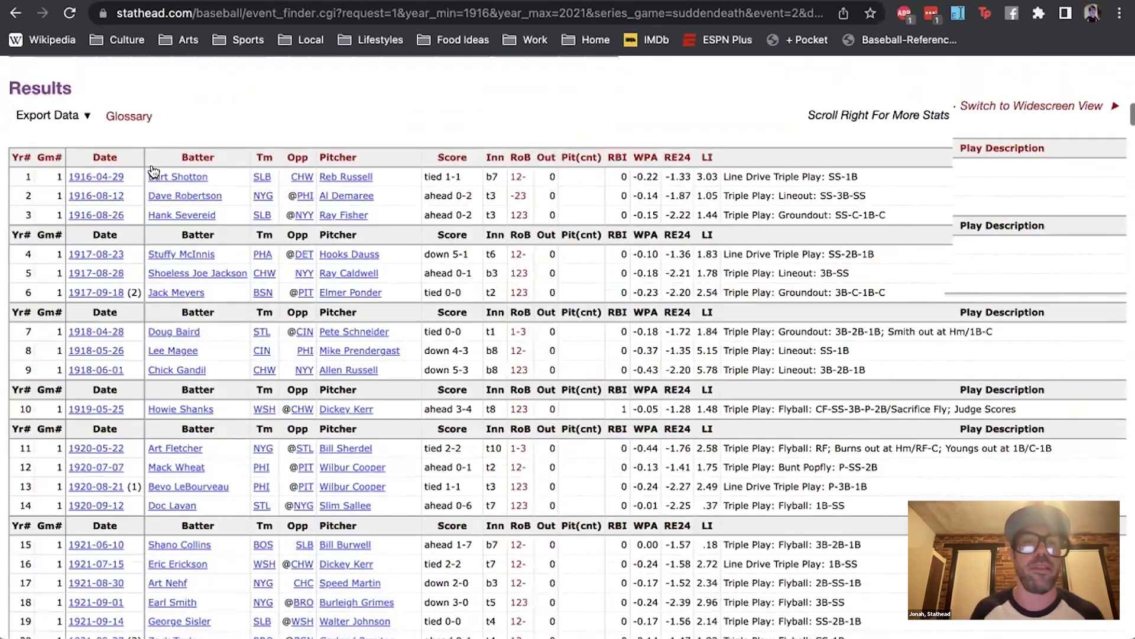
pyautogui.scroll(-3, 152, 171)
pyautogui.scroll(-3, 153, 170)
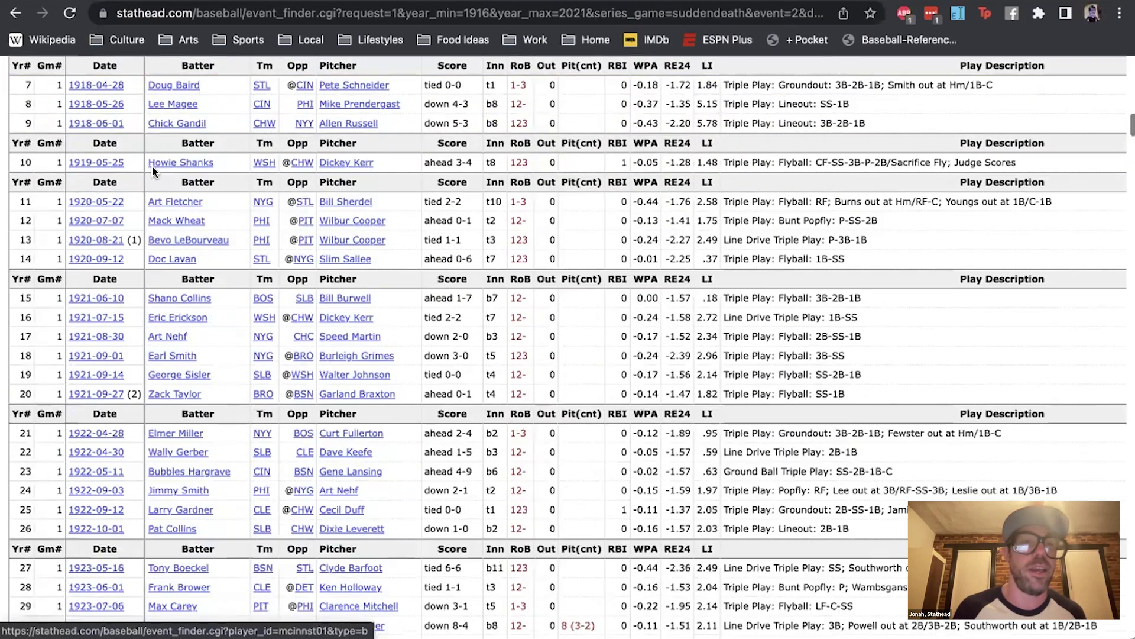
pyautogui.scroll(-1, 154, 171)
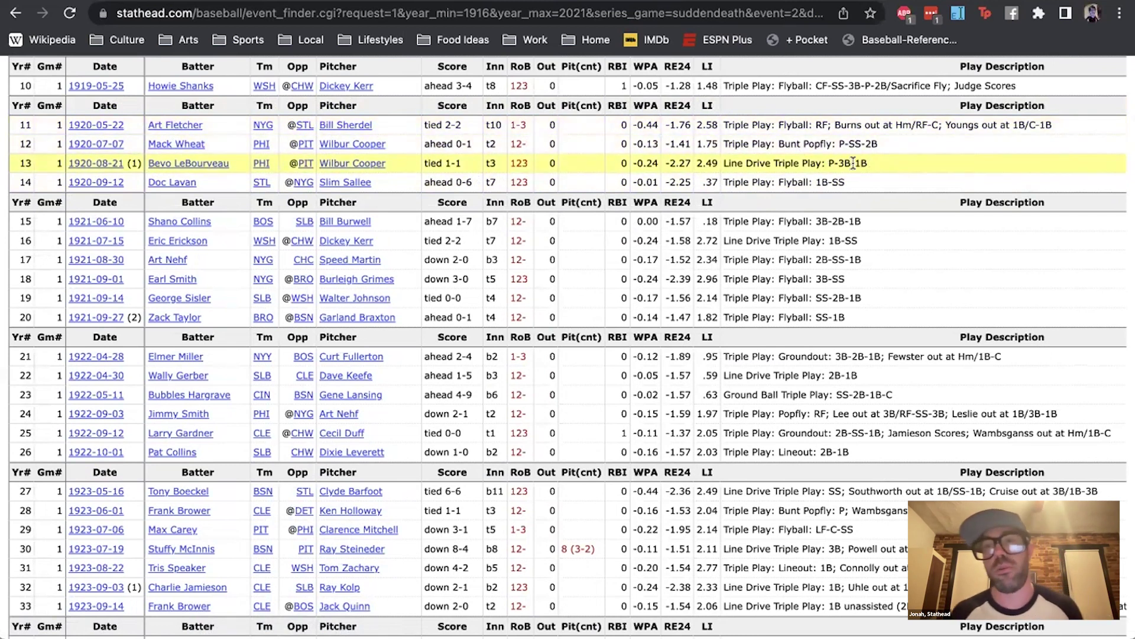
pyautogui.scroll(20, 853, 163)
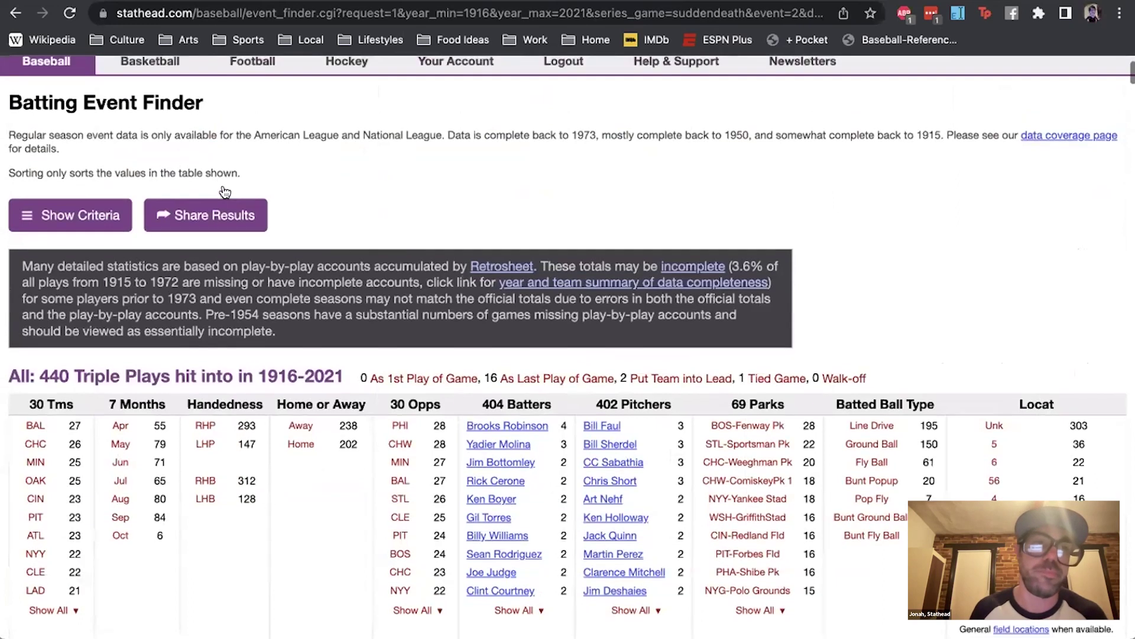
pyautogui.scroll(2, 225, 191)
pyautogui.click(60, 157)
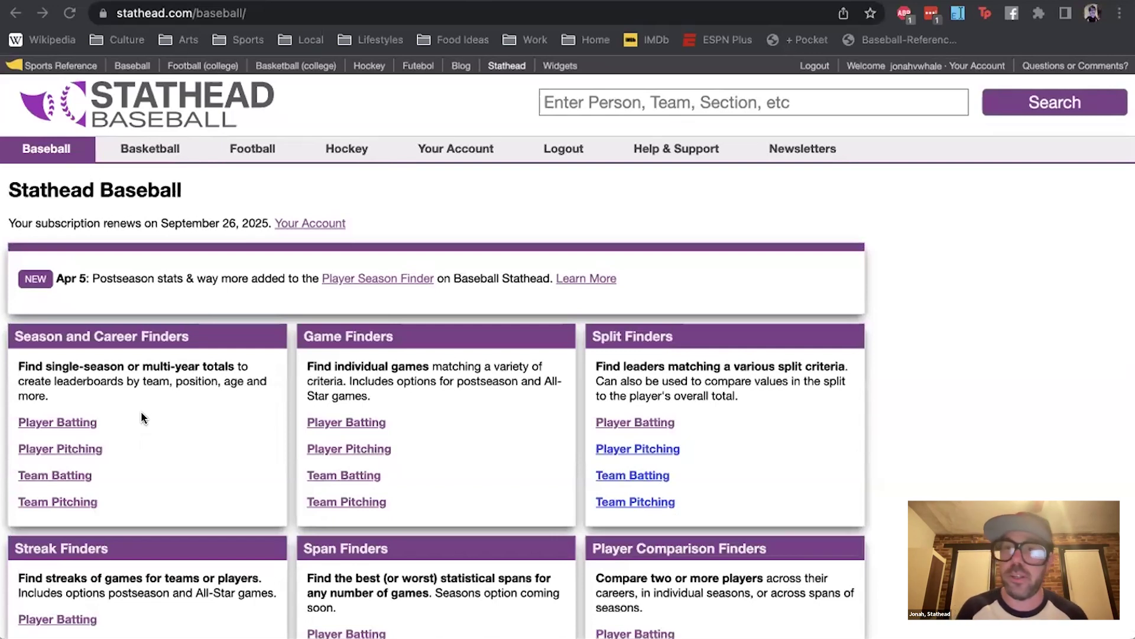
# - Browse the available finders and open the Player Batting tool of the Player Comparison Finders
pyautogui.scroll(-6, 141, 412)
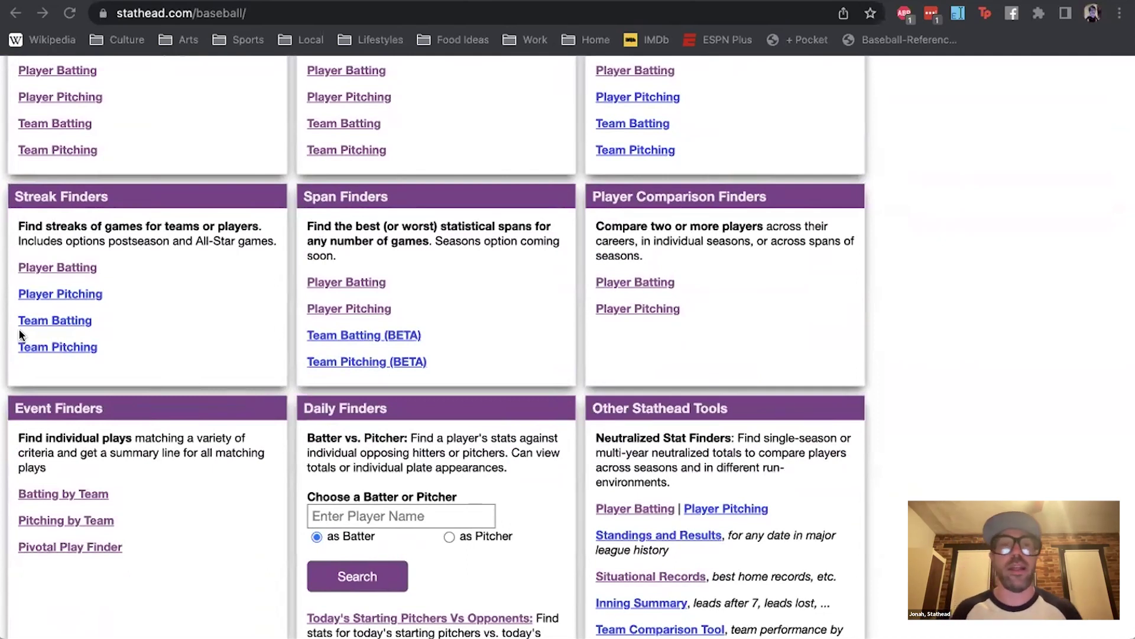
pyautogui.click(90, 277)
pyautogui.scroll(-3, 210, 283)
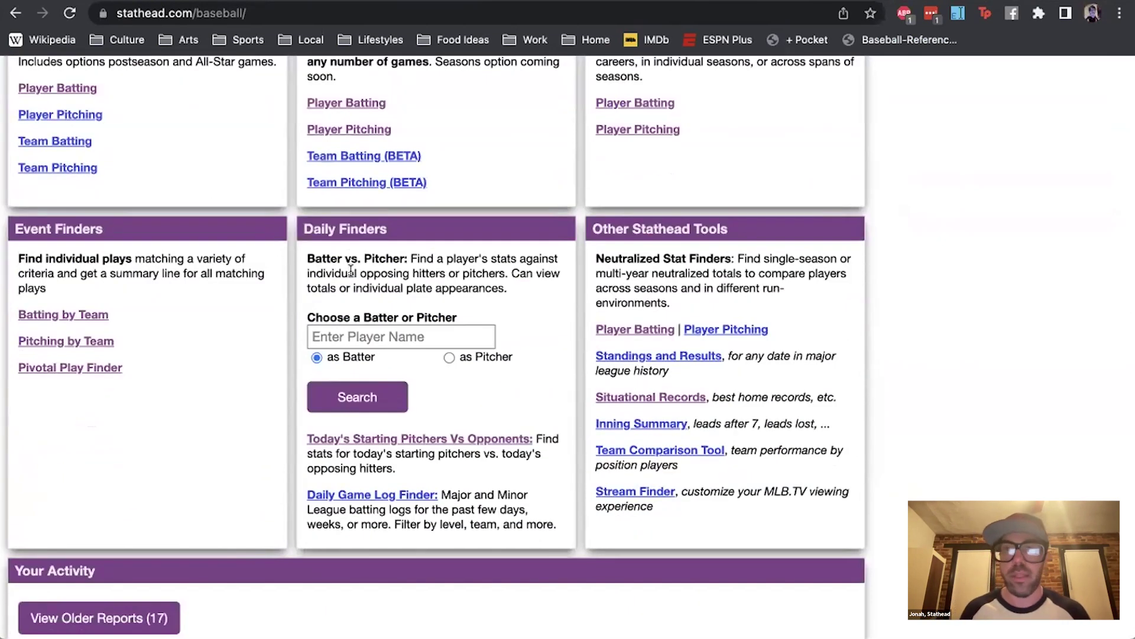
pyautogui.scroll(2, 352, 334)
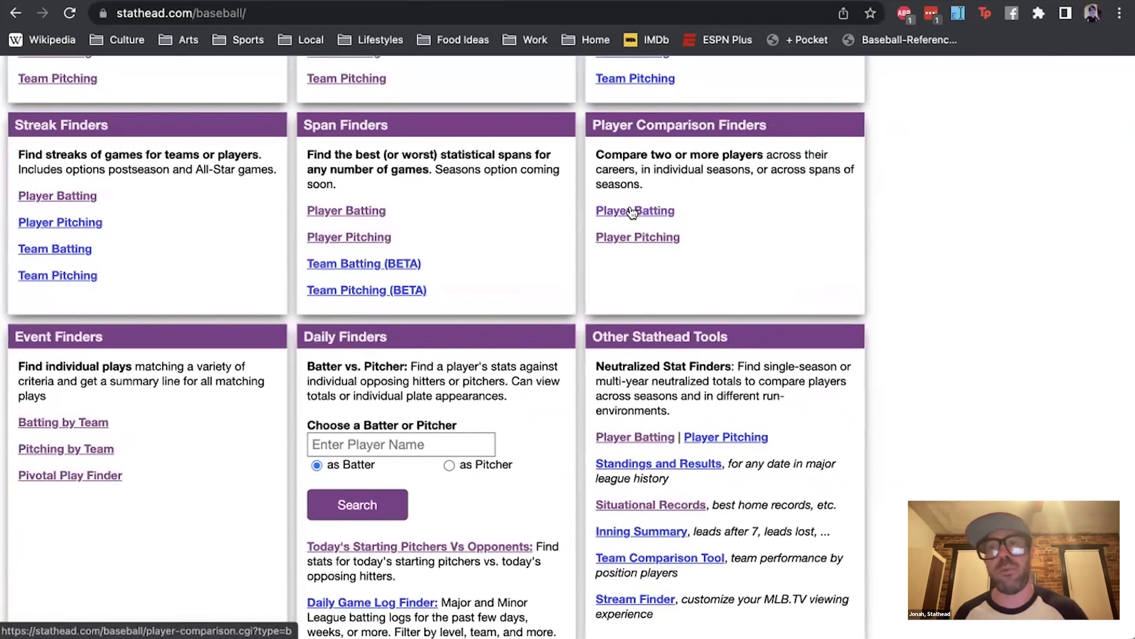
pyautogui.click(632, 212)
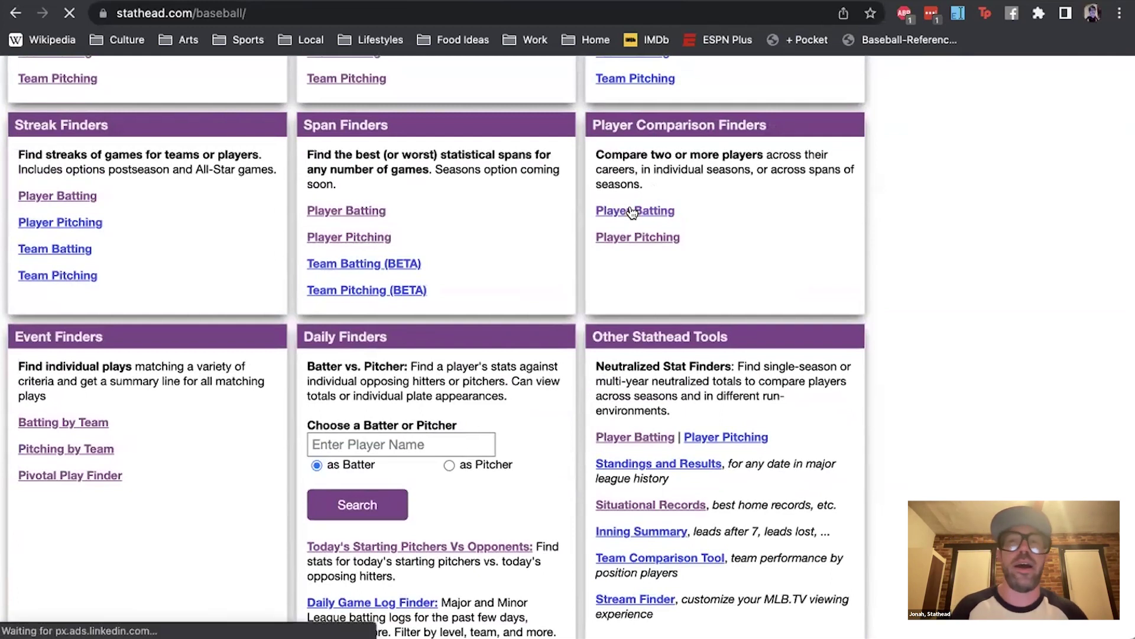
# - Examine the Mike Trout and Bryce Harper career comparison, from the Standard table down through Pitches and Postseason
pyautogui.scroll(-5, 335, 262)
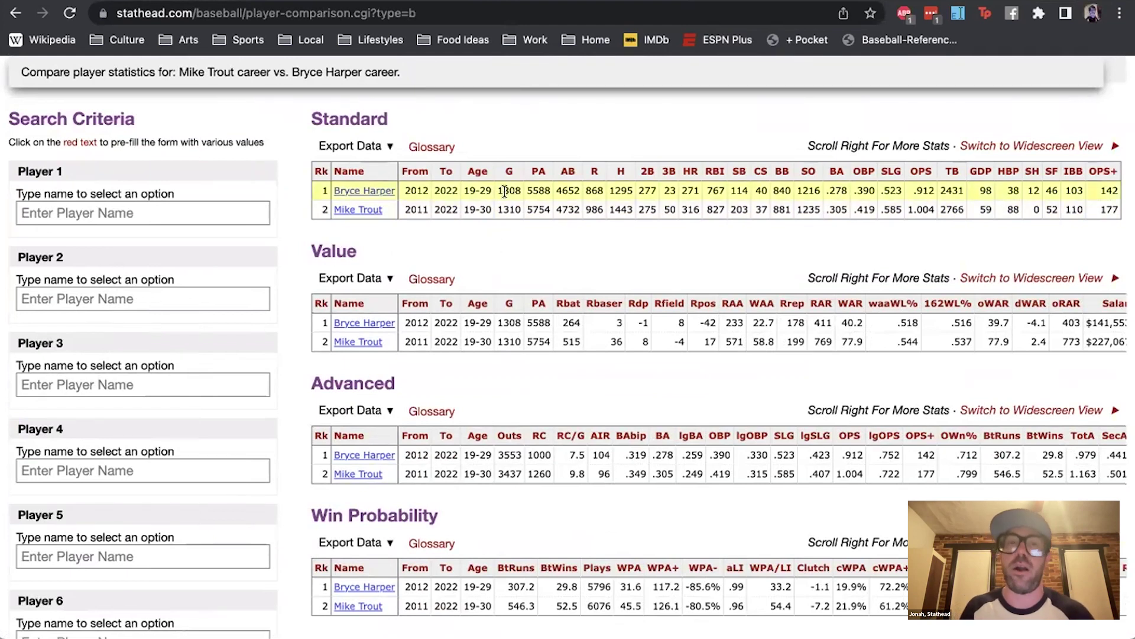
pyautogui.moveTo(372, 304)
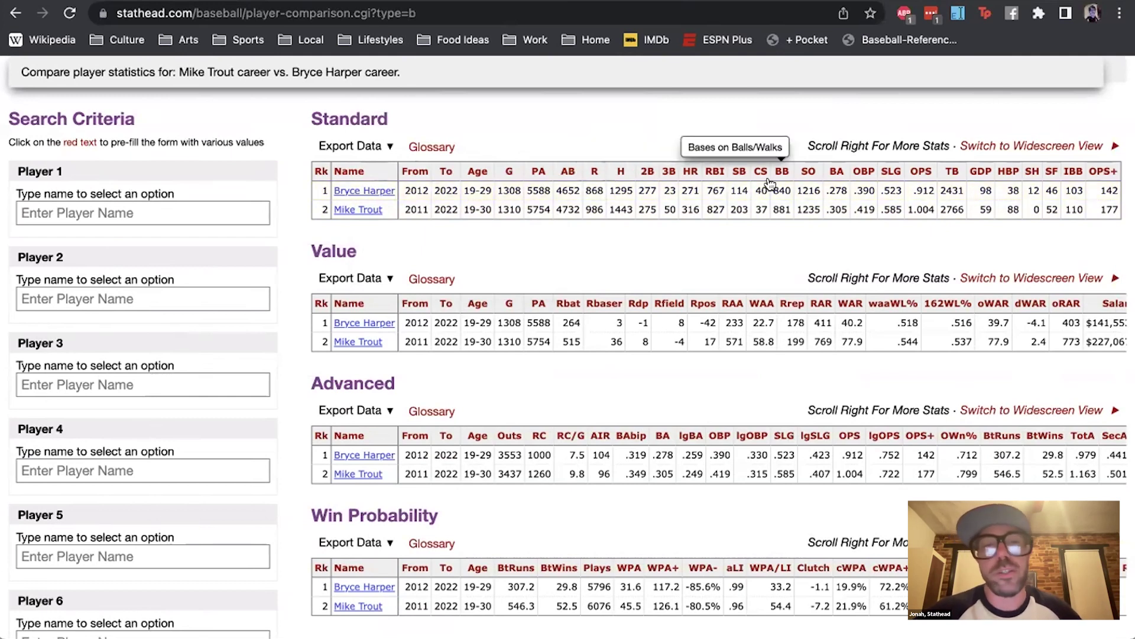
pyautogui.scroll(-5, 769, 181)
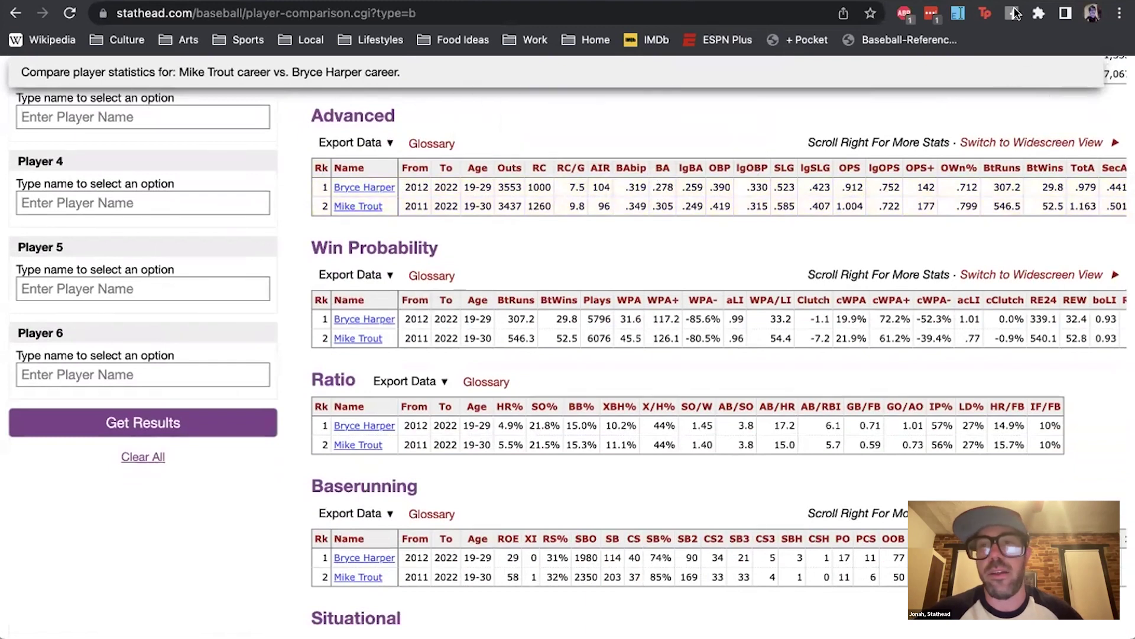
pyautogui.hscroll(2, 639, 178)
pyautogui.hscroll(1, 639, 173)
pyautogui.scroll(-1, 509, 371)
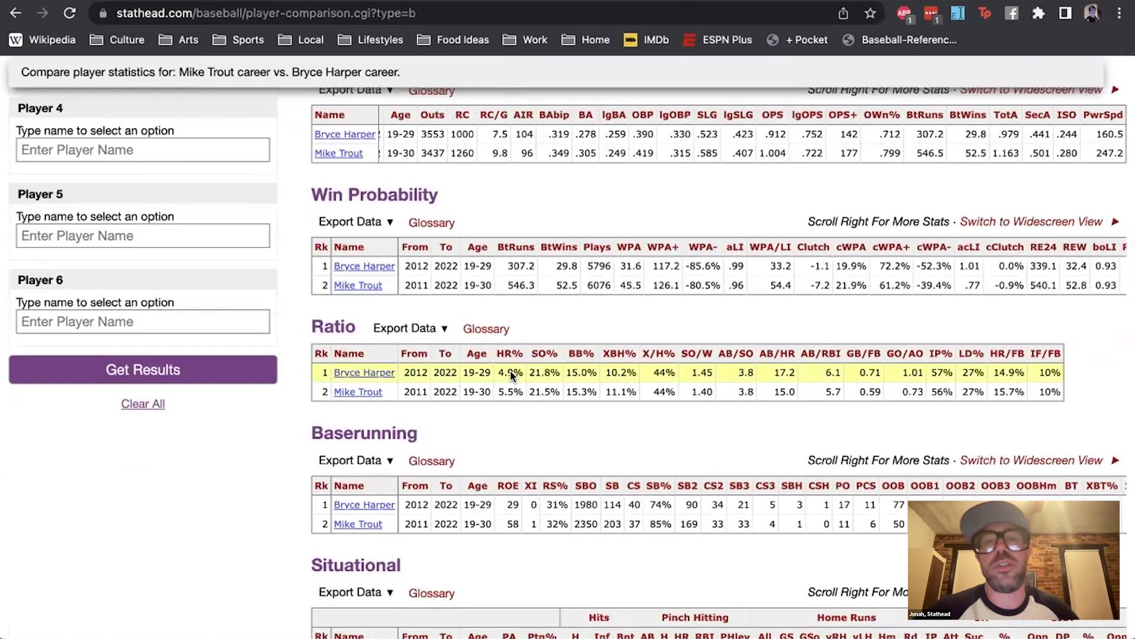
pyautogui.scroll(-3, 609, 357)
pyautogui.scroll(-5, 609, 362)
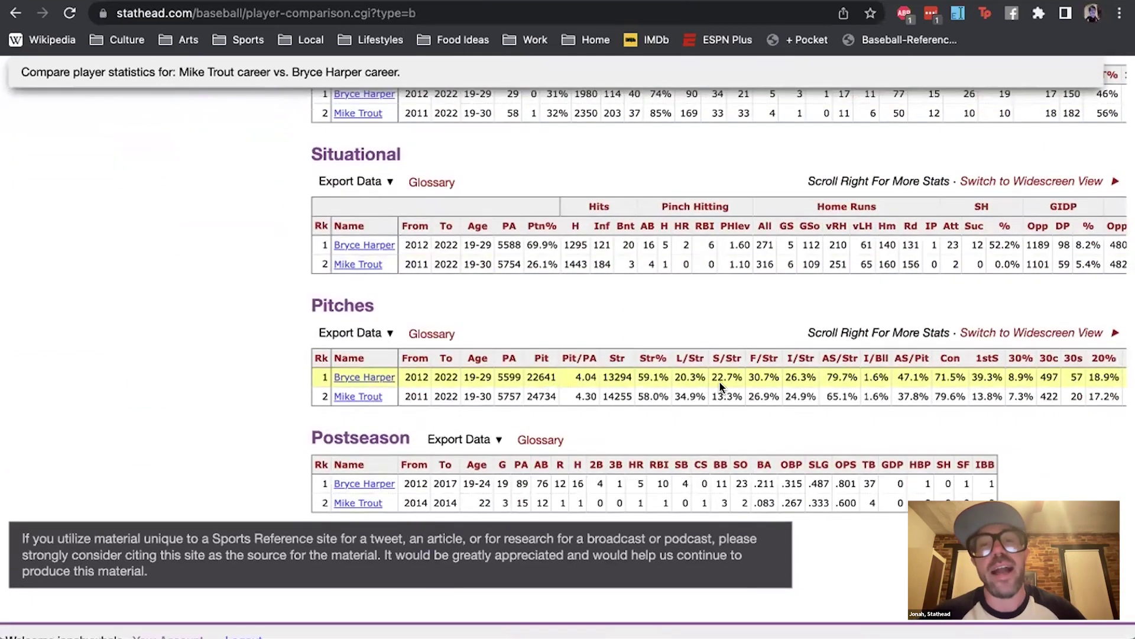
# - Examine the remaining columns of the Pitches table in the Mike Trout and Bryce Harper comparison
pyautogui.hscroll(2, 719, 380)
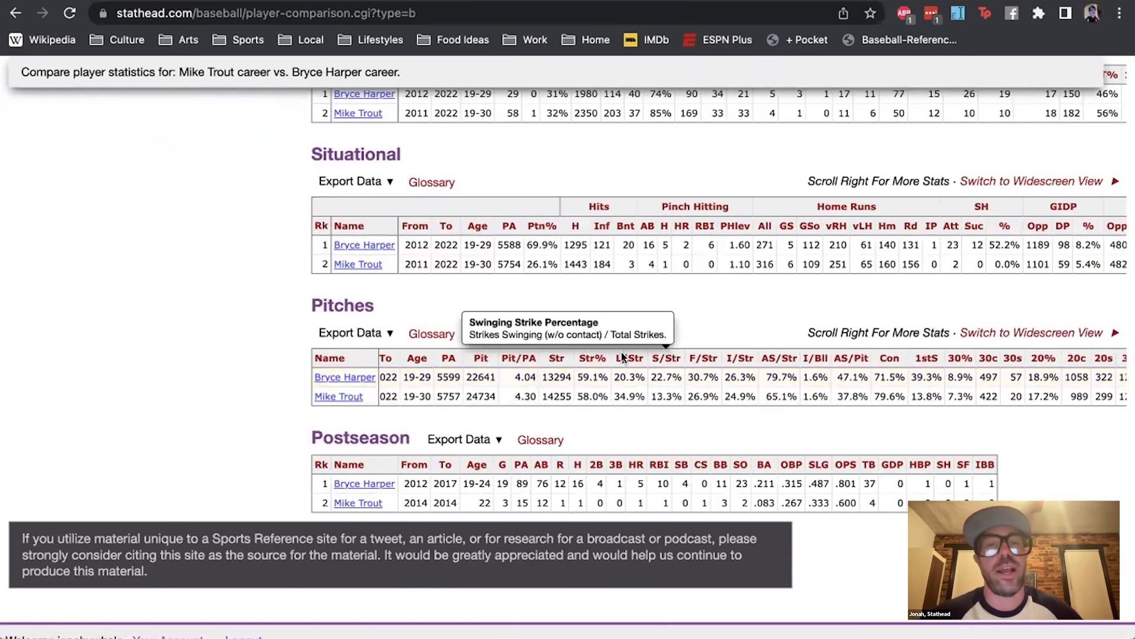
pyautogui.hscroll(6, 654, 351)
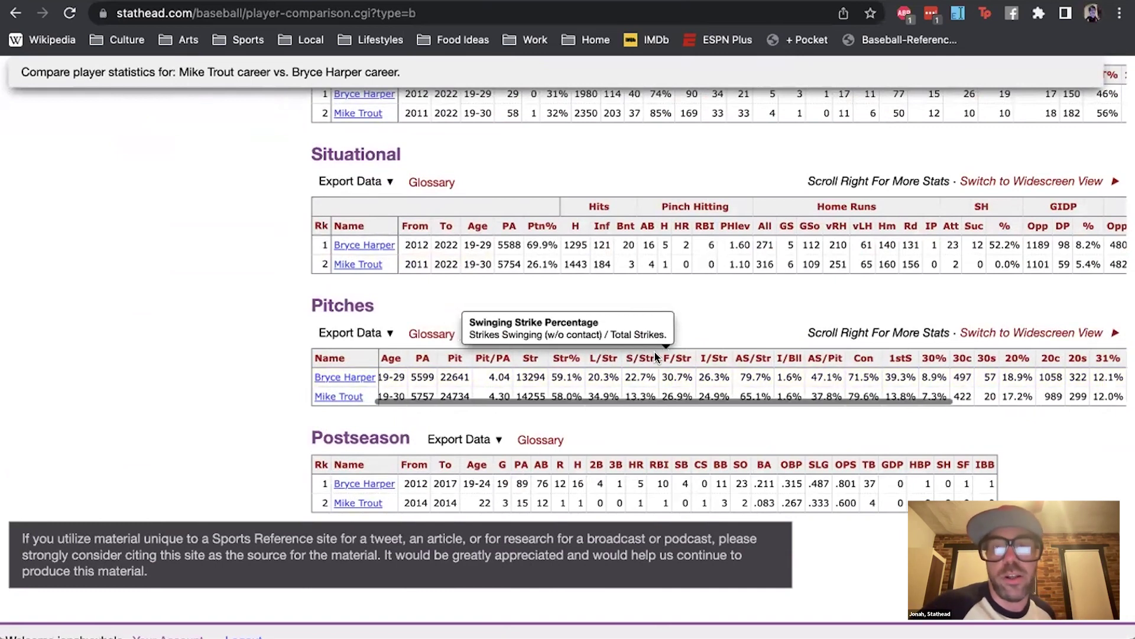
pyautogui.hscroll(2, 654, 353)
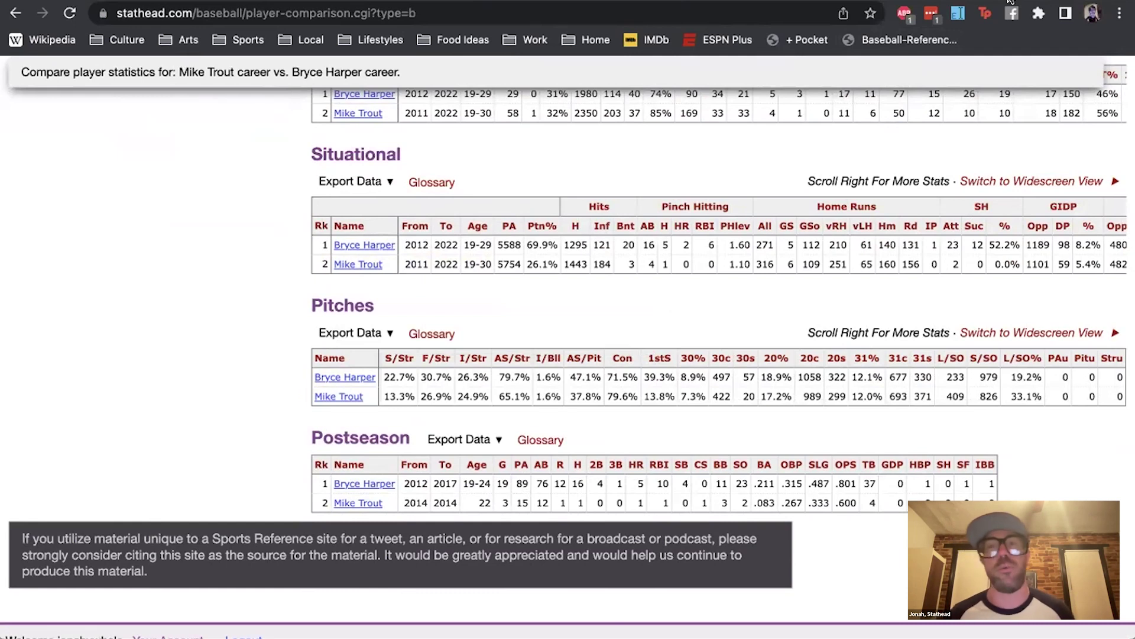
# - Return to the Stathead Baseball home page and open Today's Starting Pitchers Vs Opponents from the Daily Finders
pyautogui.click(15, 13)
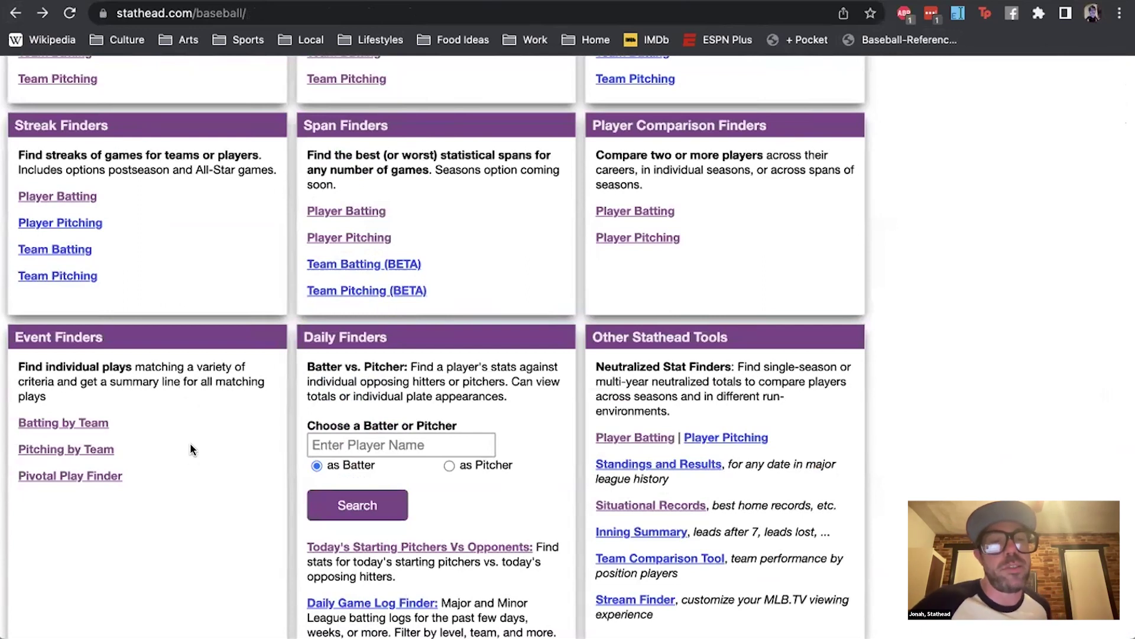
pyautogui.scroll(-3, 190, 445)
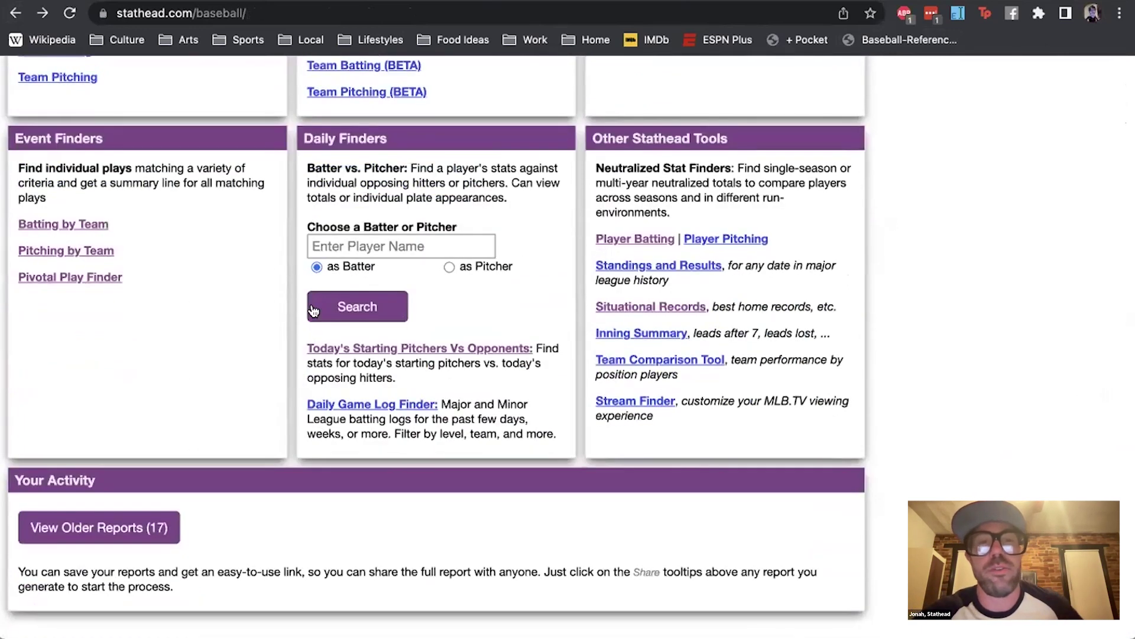
pyautogui.click(379, 349)
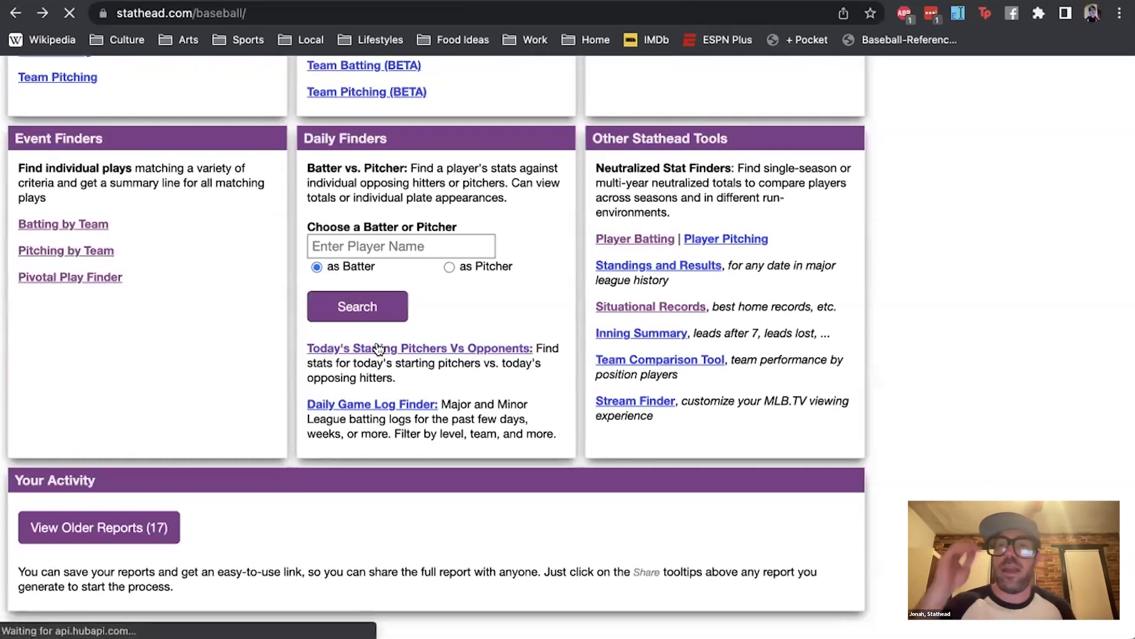
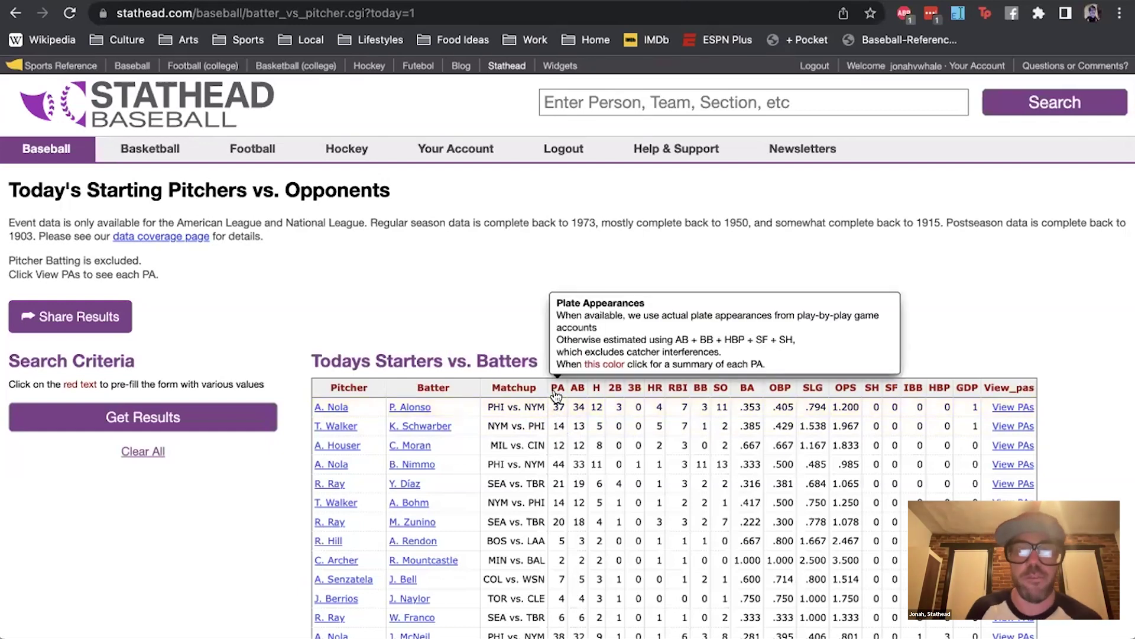
# - Sort today's starters versus batters table by plate appearances, home runs and strikeouts in turn, reviewing each ordering
pyautogui.click(558, 387)
pyautogui.scroll(-3, 601, 391)
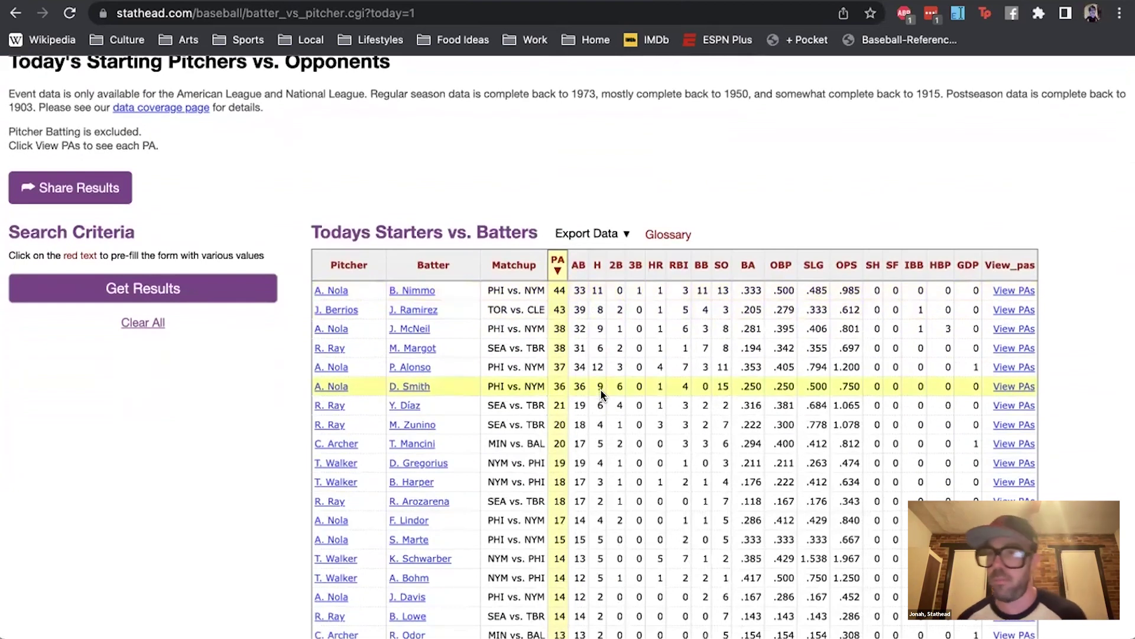
pyautogui.click(653, 267)
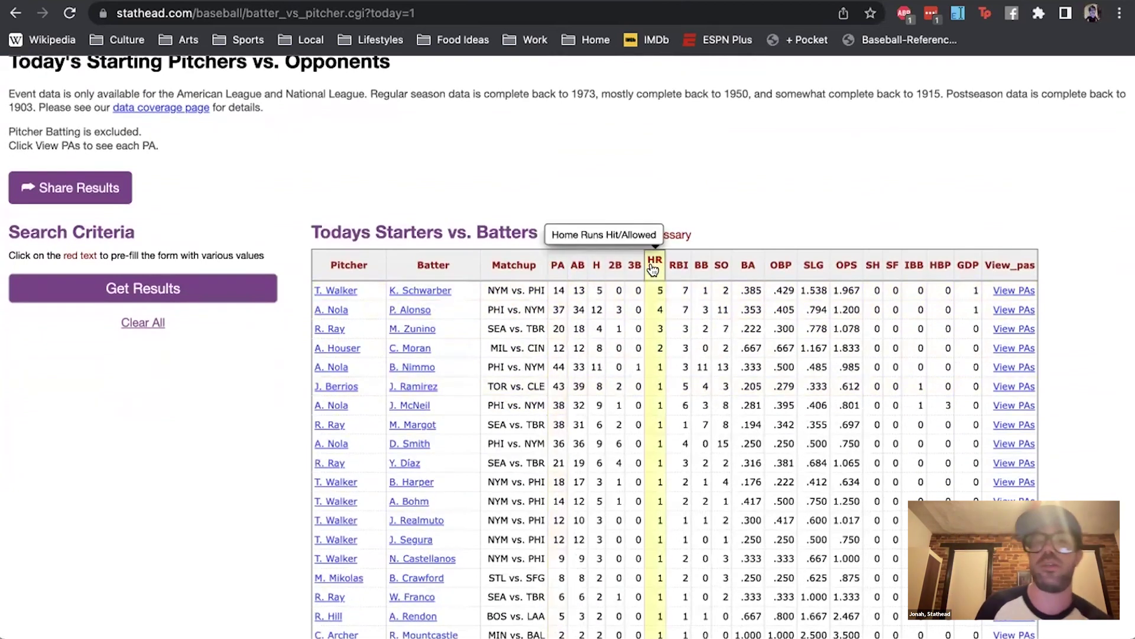
pyautogui.click(721, 269)
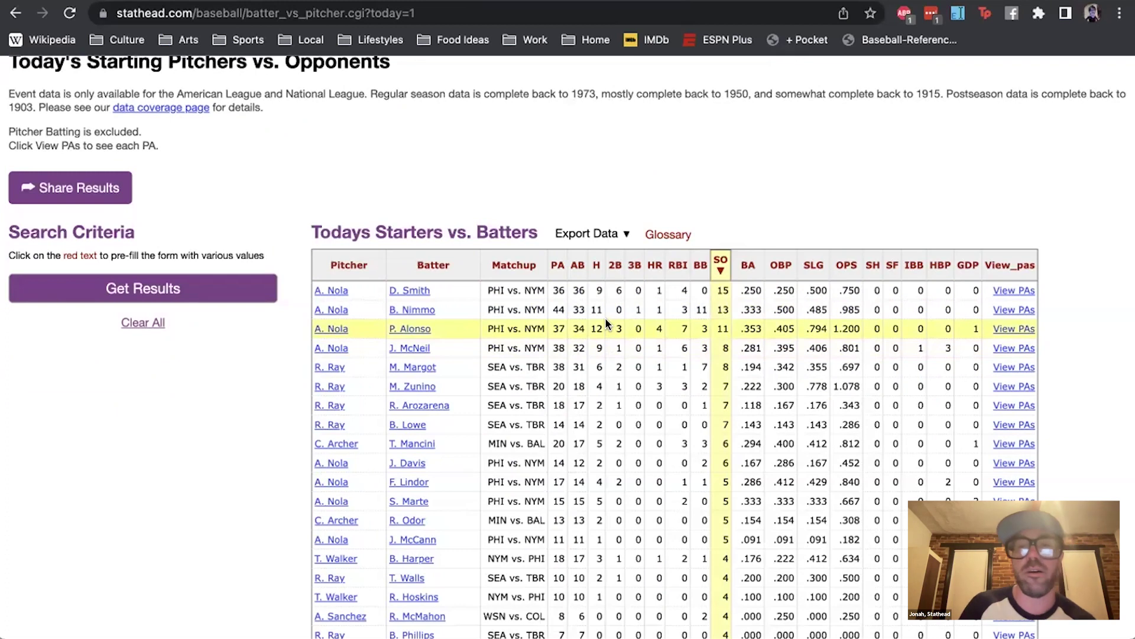
# - Go back to the Stathead Baseball home page, open the Player Batting Span Finder and look over its search criteria
pyautogui.scroll(2, 537, 225)
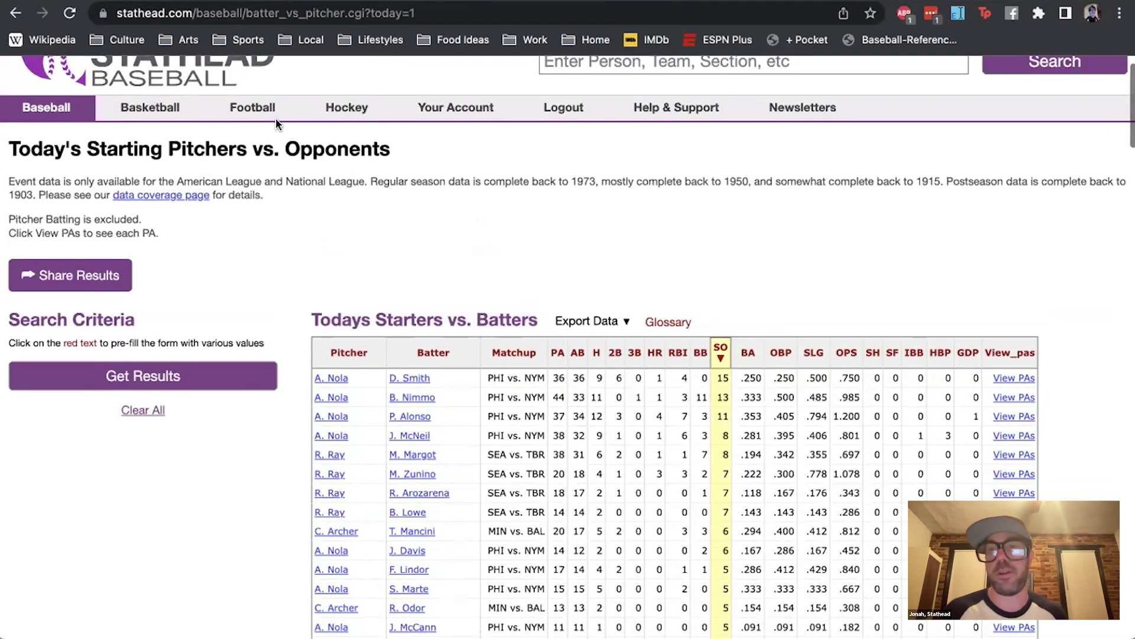
pyautogui.moveTo(211, 98)
pyautogui.click(15, 12)
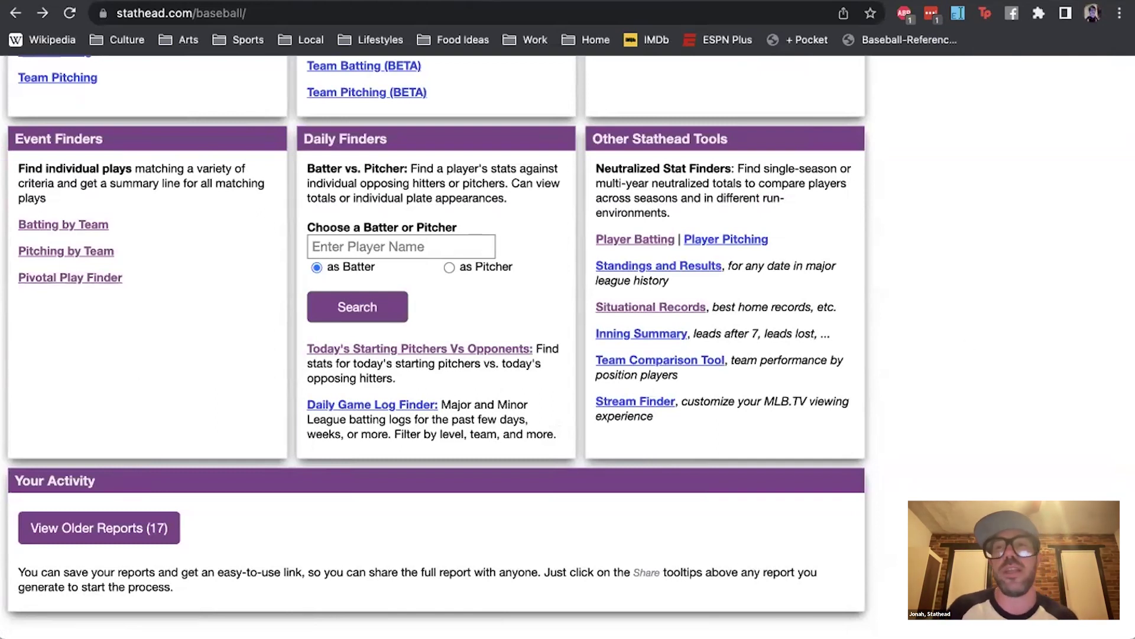
pyautogui.click(126, 409)
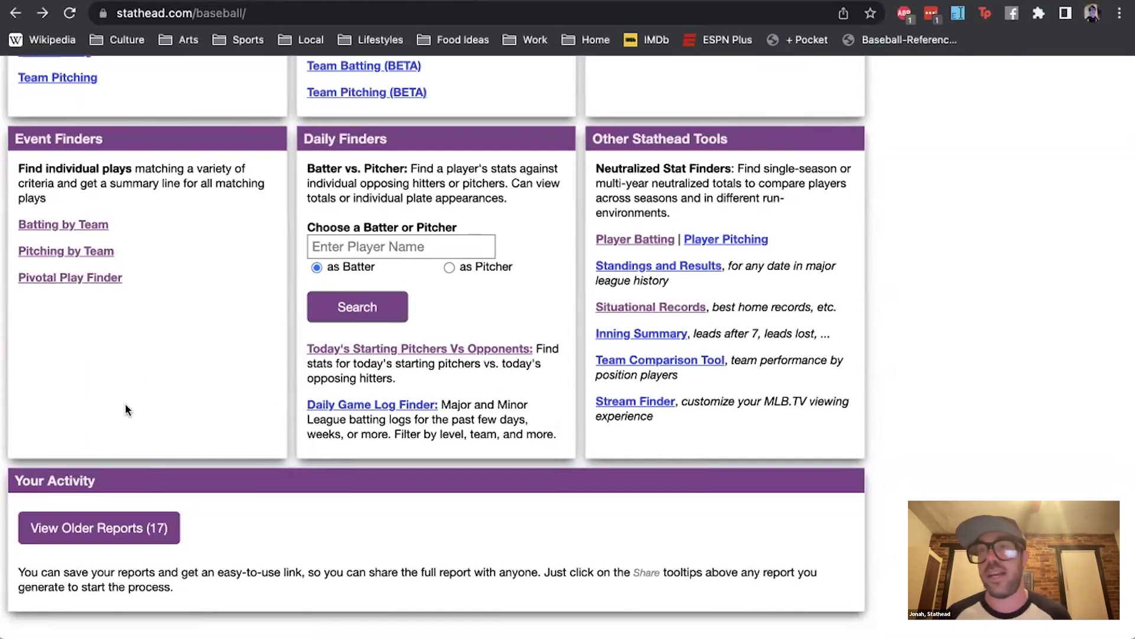
pyautogui.scroll(4, 126, 409)
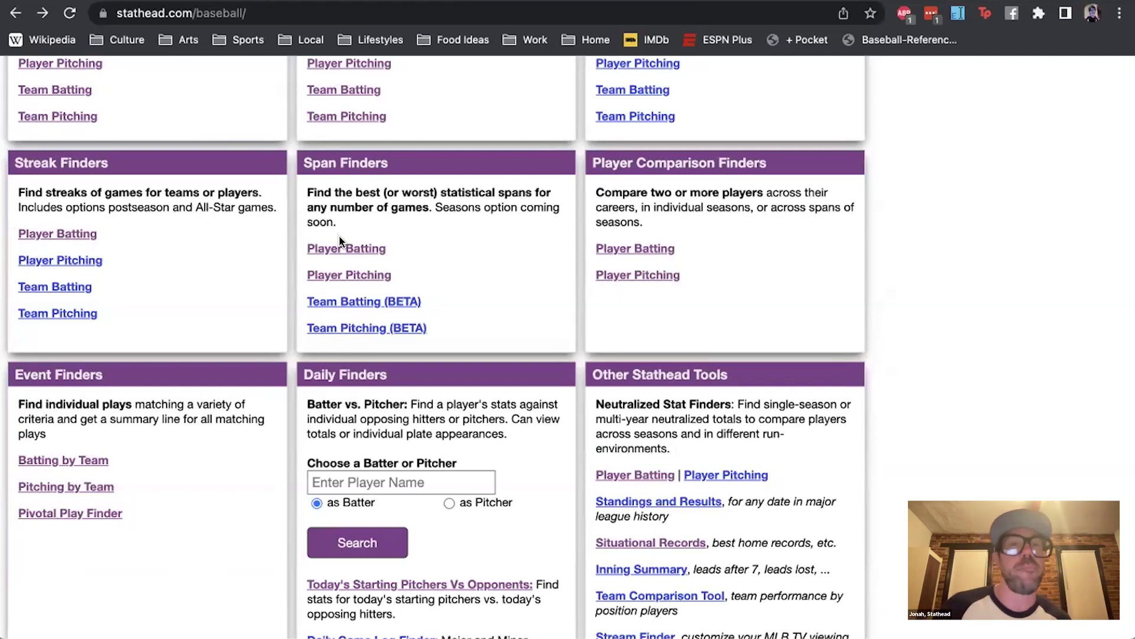
pyautogui.click(338, 251)
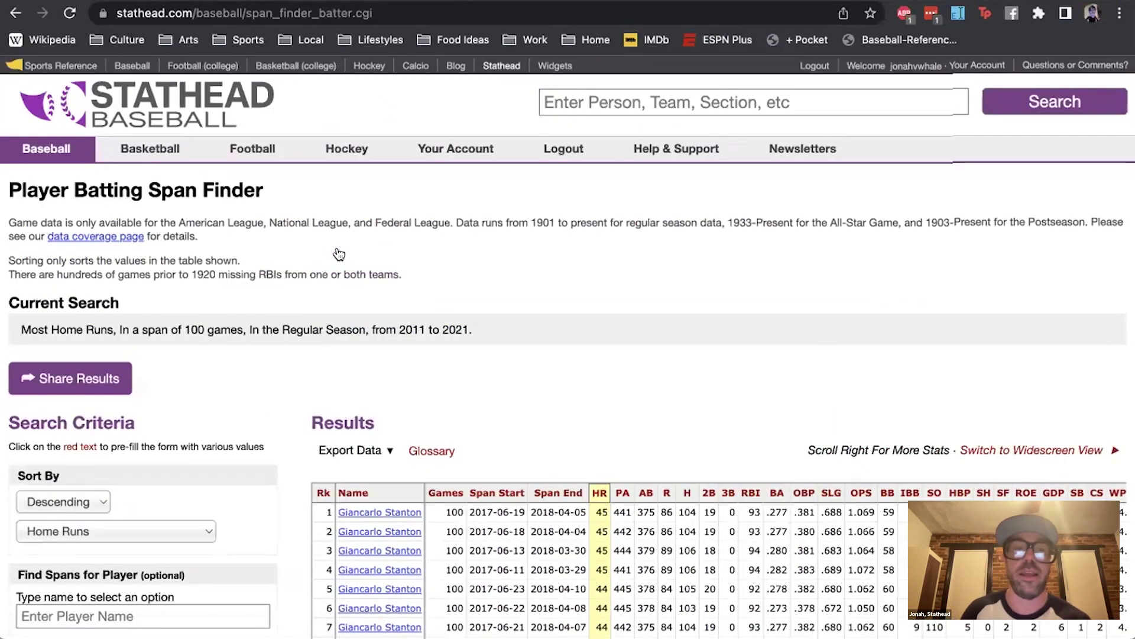
pyautogui.scroll(-3, 339, 254)
pyautogui.scroll(-4, 339, 255)
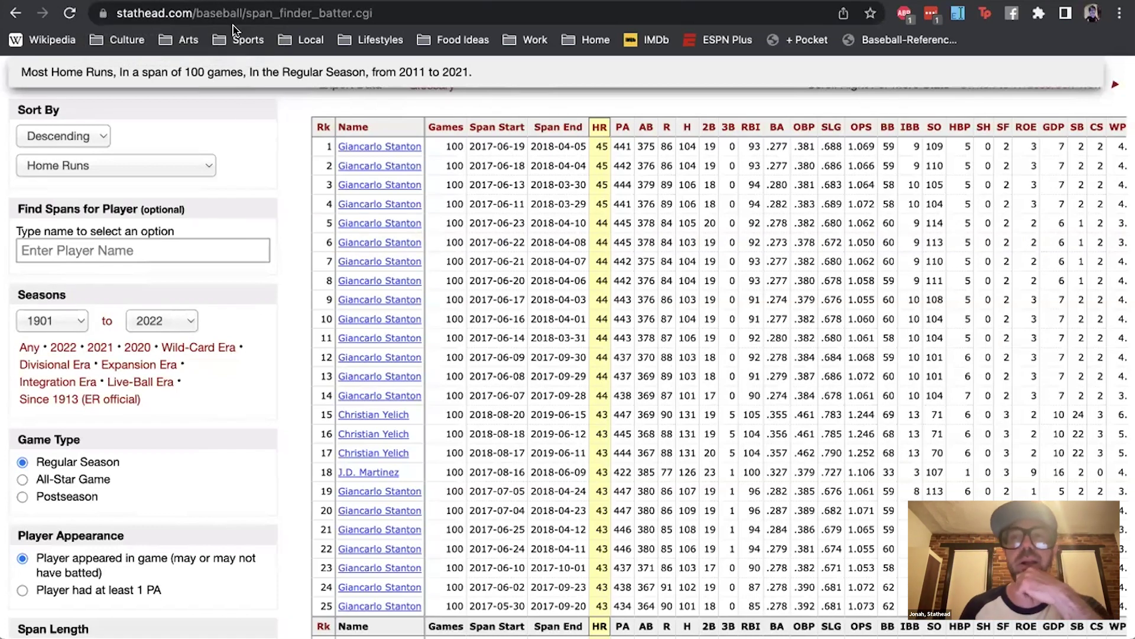
# - Switch to Manny Machado's Baseball Reference page and find his 2022 line in the Standard Batting table
pyautogui.hotkey('ctrl', 'Tab')
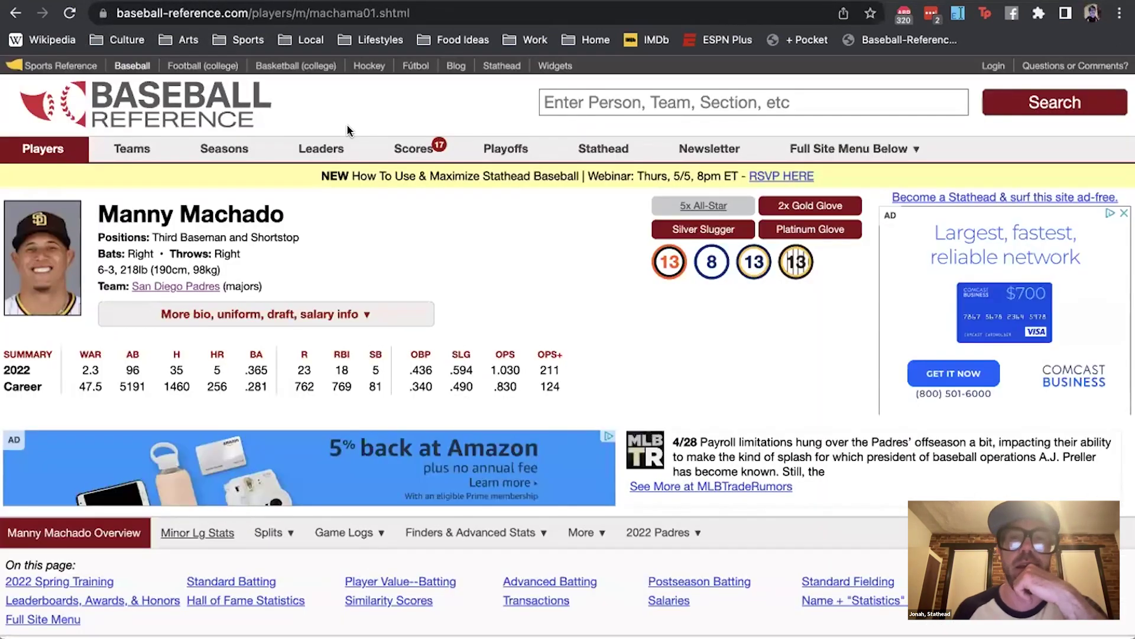
pyautogui.scroll(-4, 346, 123)
pyautogui.scroll(-12, 348, 130)
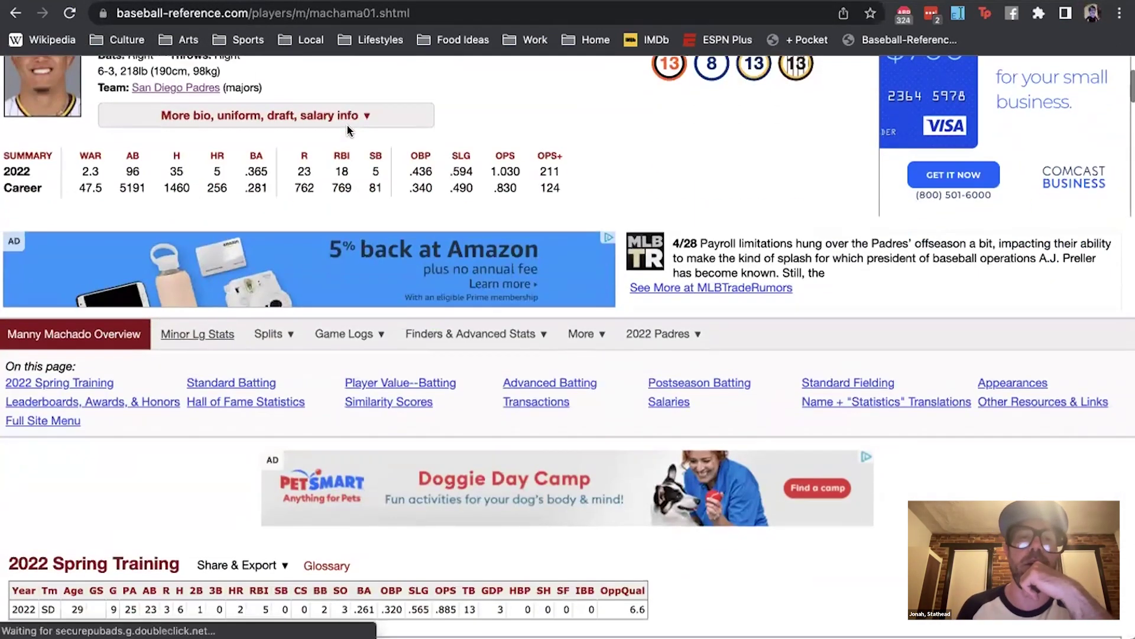
pyautogui.scroll(-9, 347, 126)
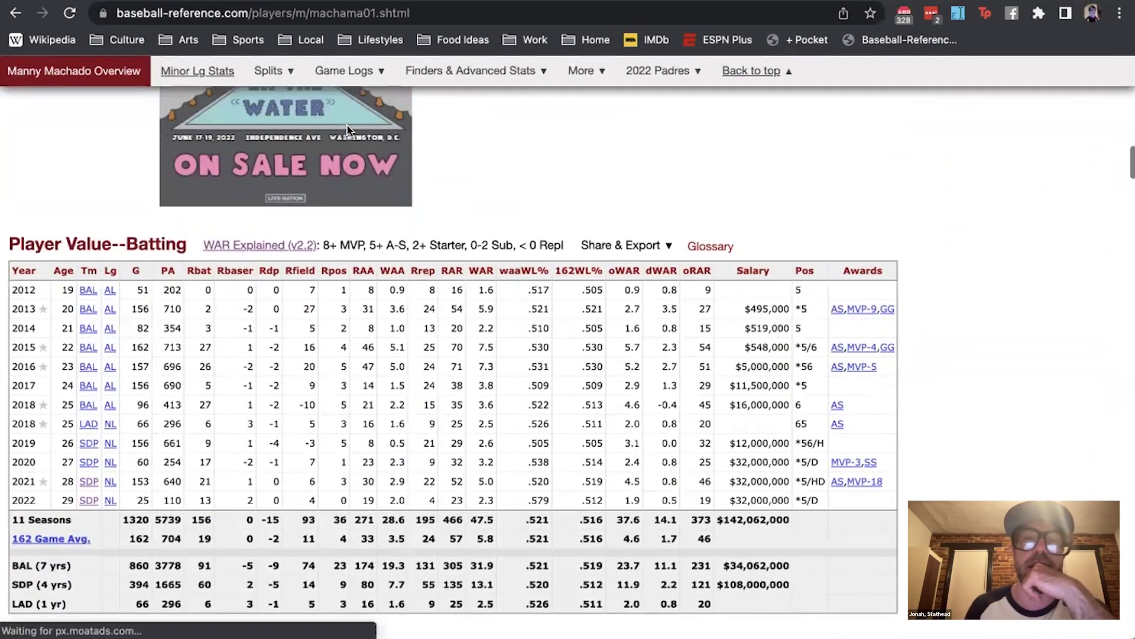
pyautogui.scroll(10, 347, 131)
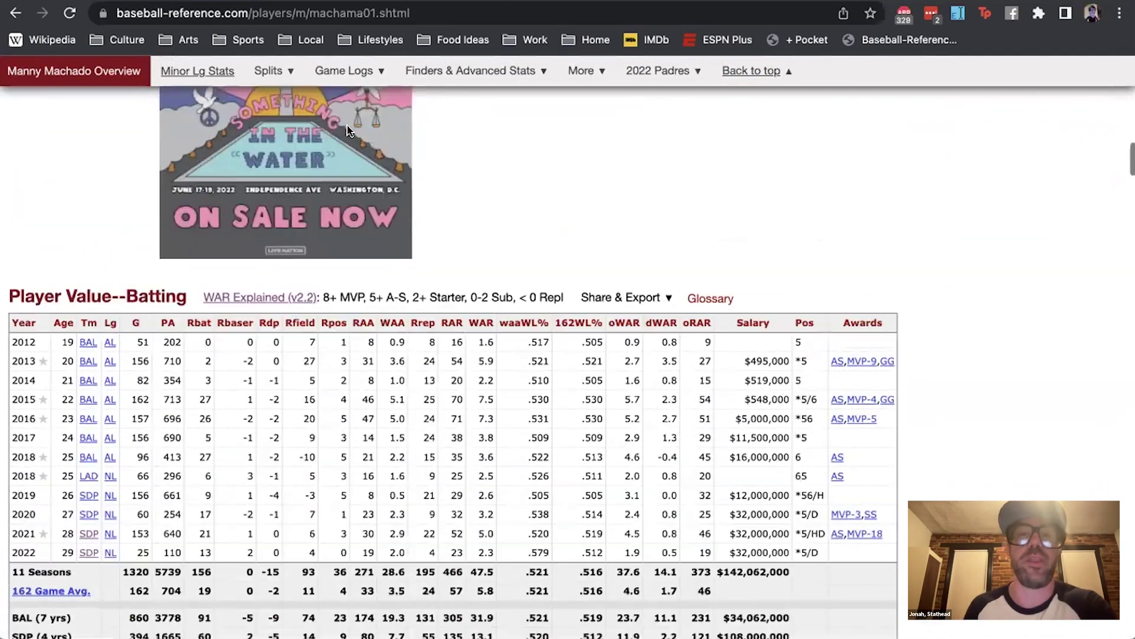
pyautogui.scroll(1, 347, 130)
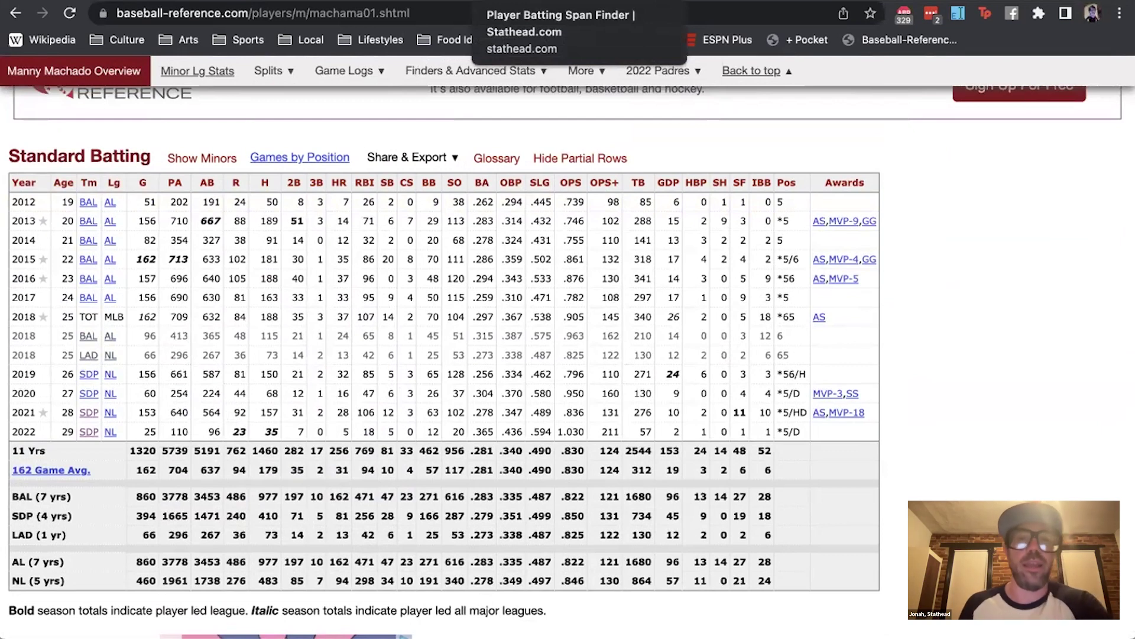
# - Return to the Span Finder and add a statistical filter for On-Base Plus Slugging >= 1.025
pyautogui.click(520, 1)
pyautogui.scroll(-4, 260, 261)
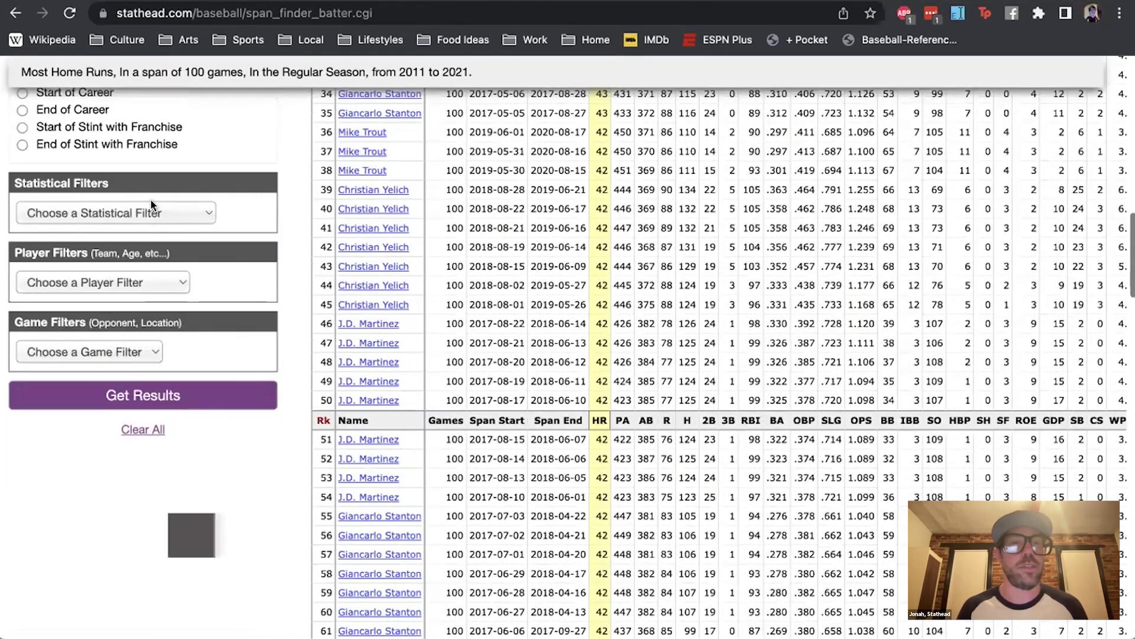
pyautogui.click(152, 212)
pyautogui.scroll(-5, 140, 278)
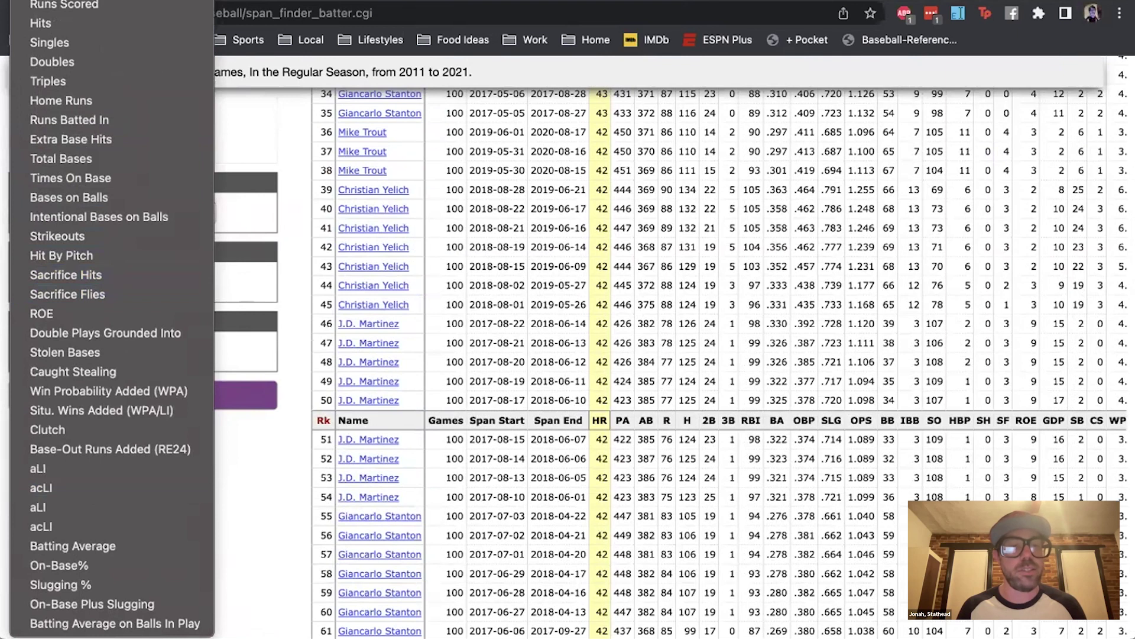
pyautogui.click(118, 604)
pyautogui.write('1.02')
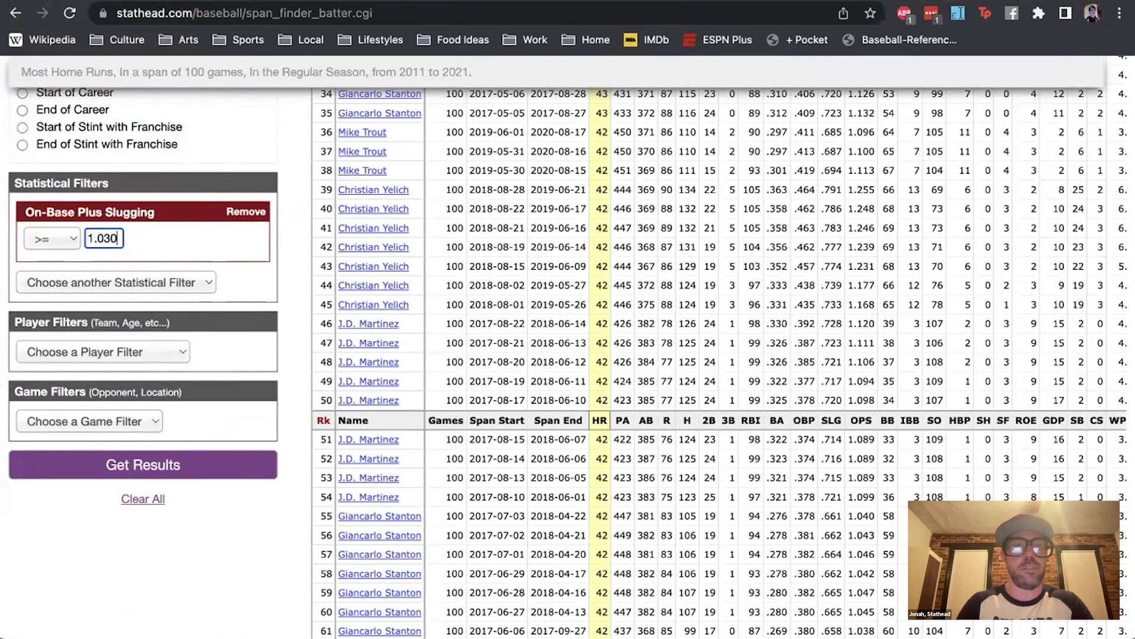
pyautogui.write('5')
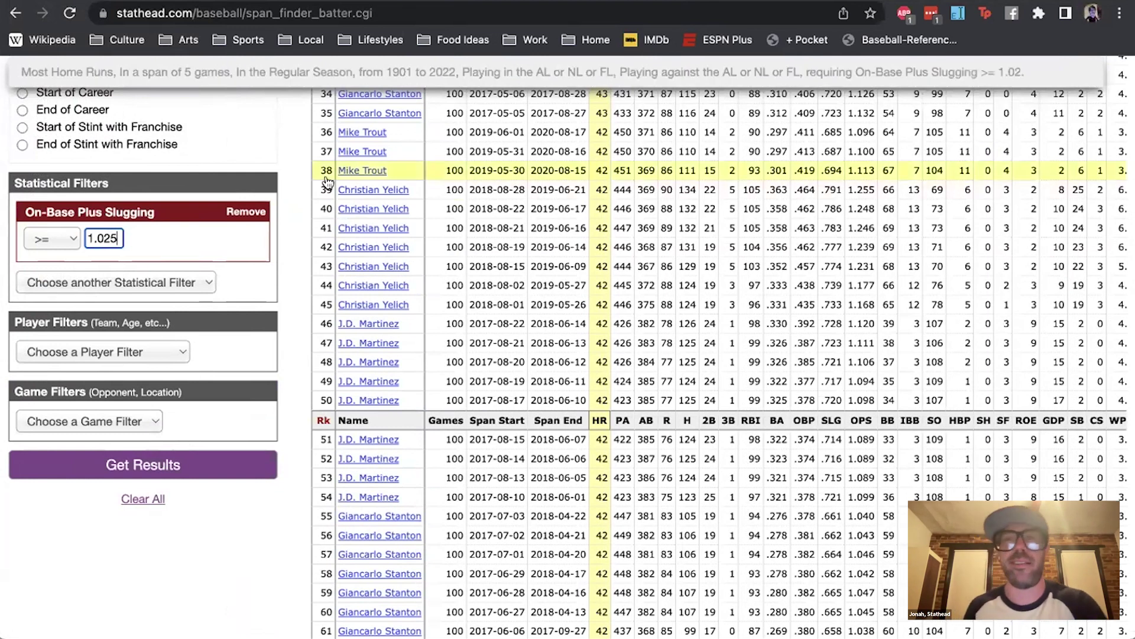
# - Check Machado's 2022 batting line, and add a statistical filter for Hits >= 35 to the span search
pyautogui.hotkey('ctrl', 'Tab')
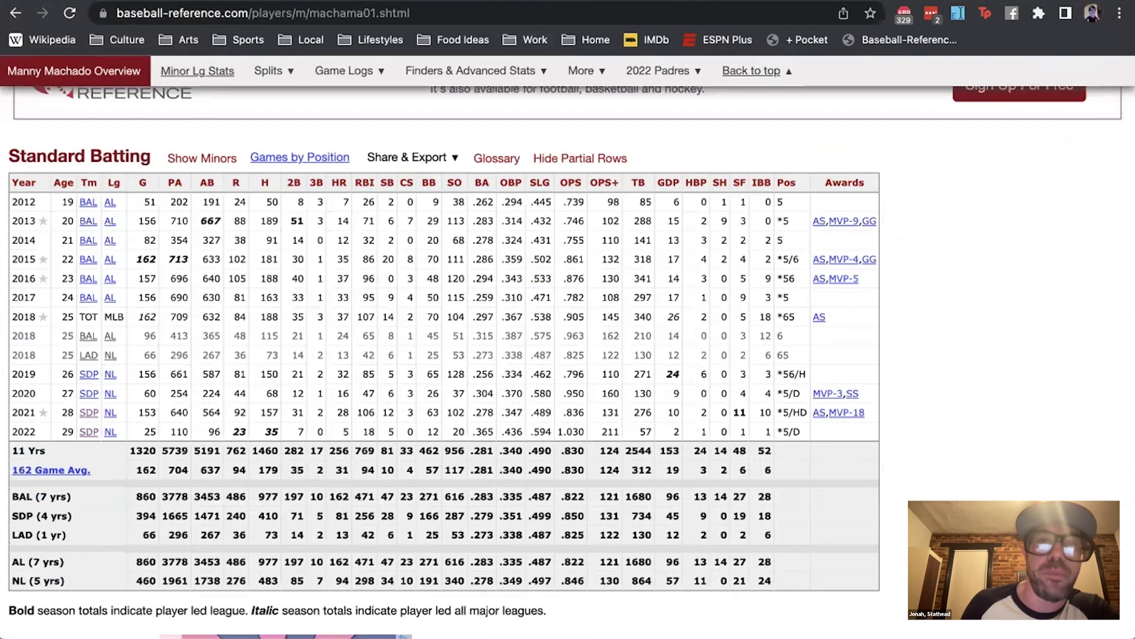
pyautogui.hotkey('ctrl', 'shift', 'Tab')
pyautogui.click(97, 279)
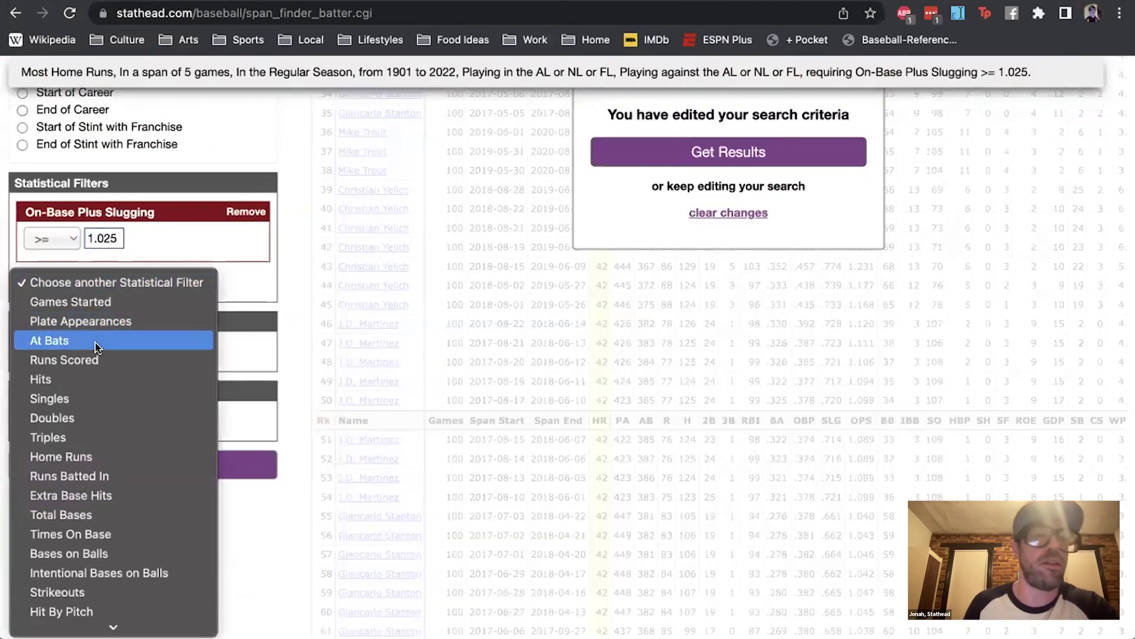
pyautogui.click(84, 378)
pyautogui.write('35')
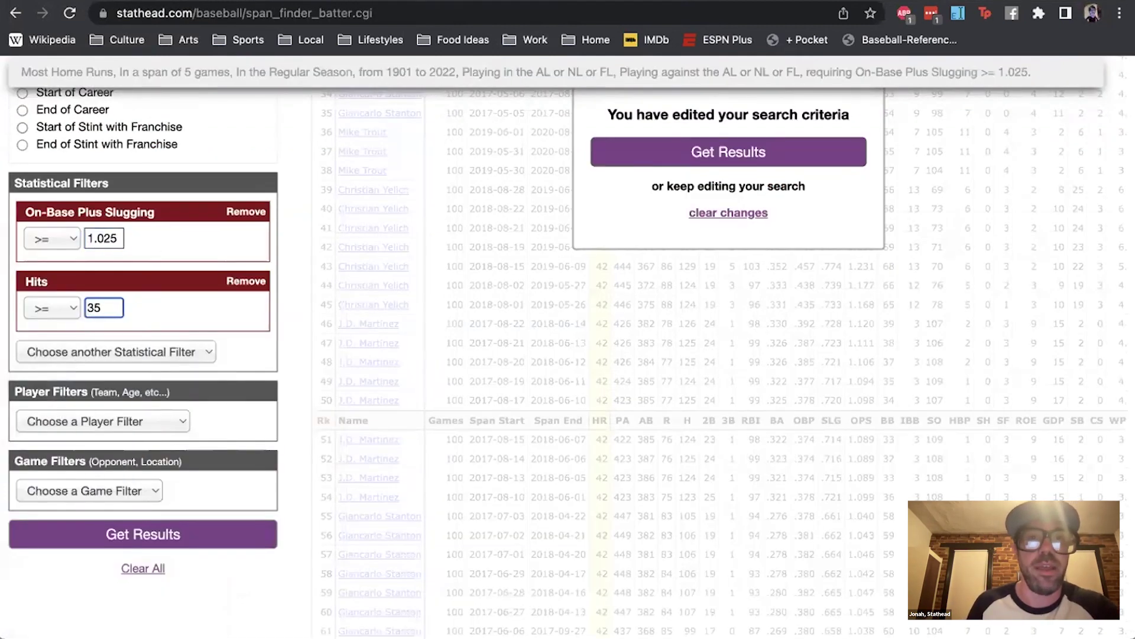
# - Consult Machado's 2022 stats again and add a Runs Scored >= 23 filter to the span search
pyautogui.hotkey('ctrl', 'Tab')
pyautogui.hotkey('ctrl', 'shift', 'Tab')
pyautogui.click(95, 350)
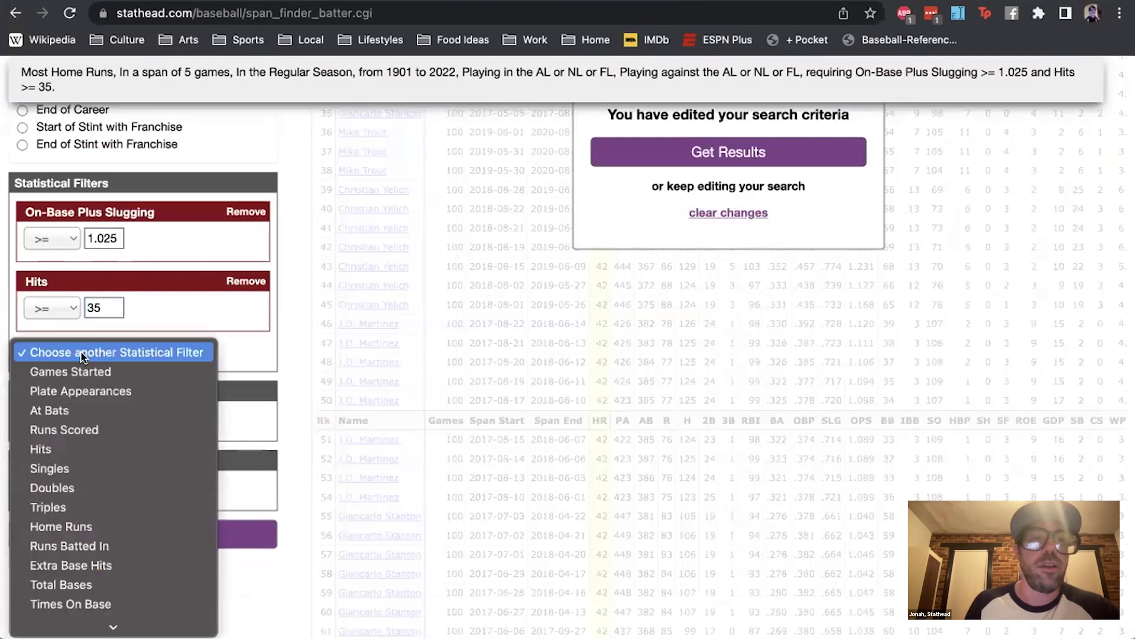
pyautogui.click(61, 432)
pyautogui.write('23')
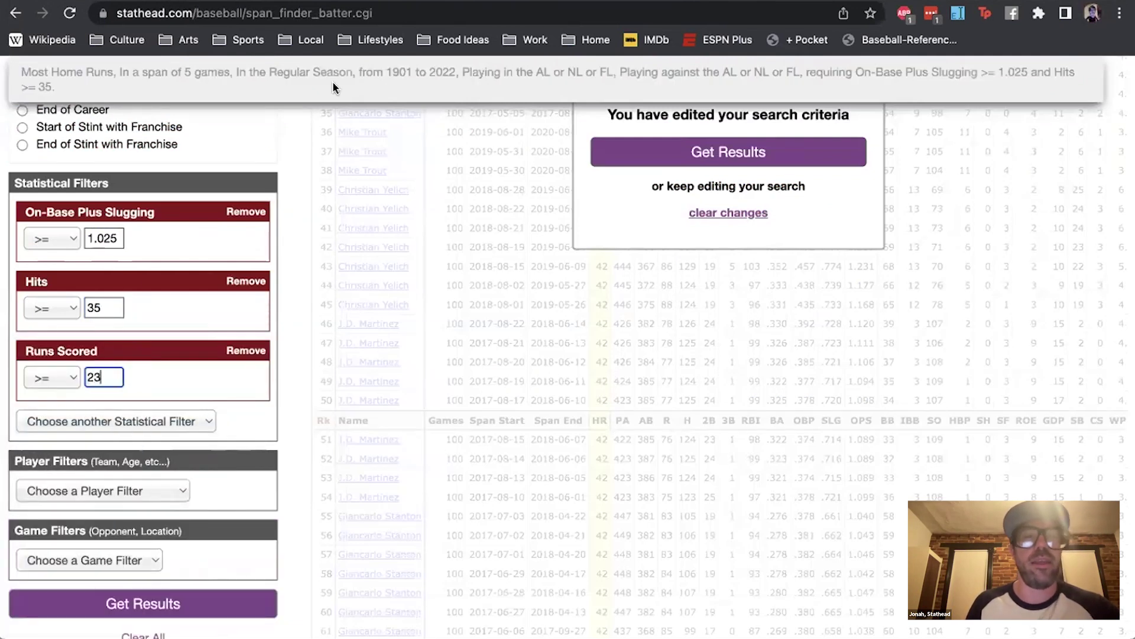
# - Recheck Machado's season totals and set the Span Finder's span length to 25 games
pyautogui.hotkey('ctrl', 'Tab')
pyautogui.hotkey('ctrl', 'shift', 'Tab')
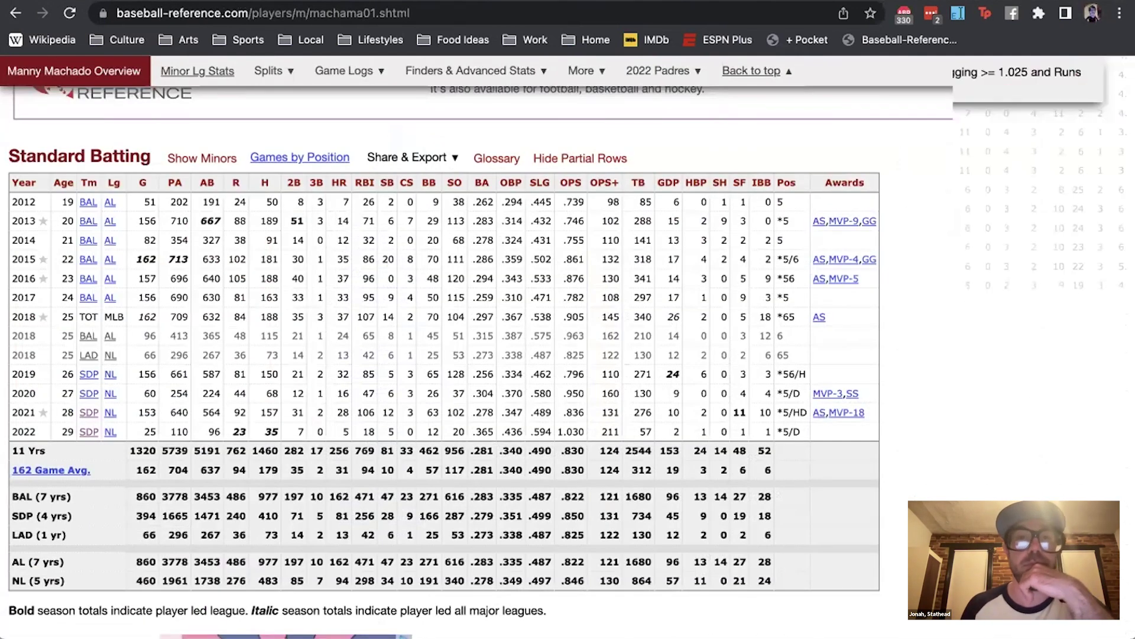
pyautogui.scroll(3, 175, 403)
pyautogui.scroll(2, 176, 406)
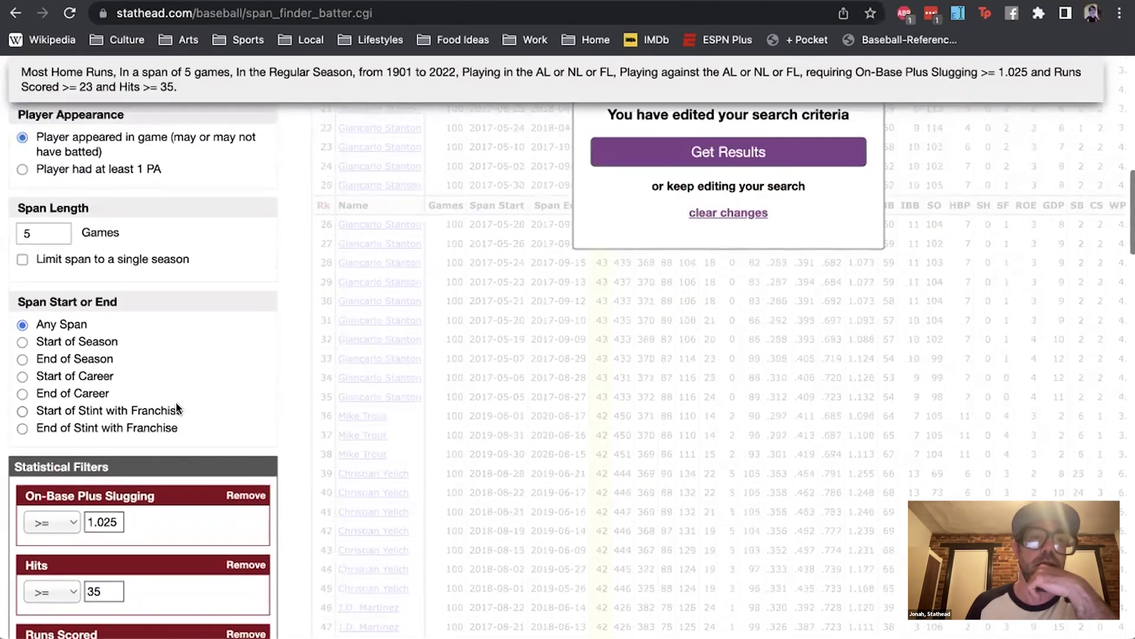
pyautogui.click(48, 229)
pyautogui.write('235')
pyautogui.press('BackSpace')
pyautogui.press('BackSpace')
pyautogui.write('5')
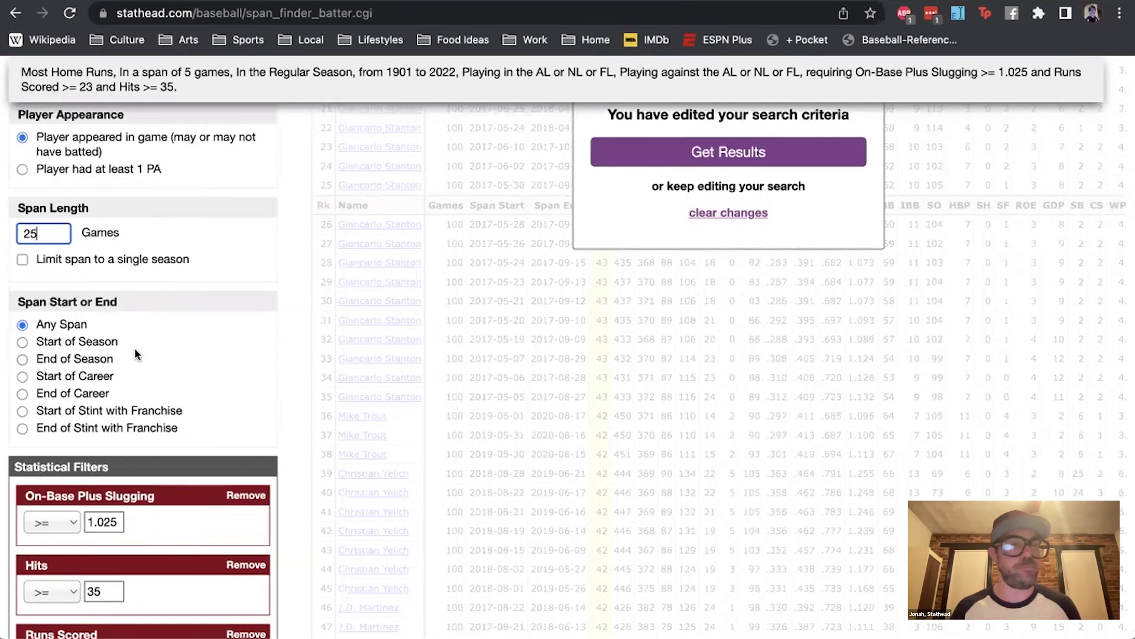
# - Set the span to begin at Start of Season, and change it to Start of Stint with Franchise
pyautogui.click(90, 342)
pyautogui.click(92, 346)
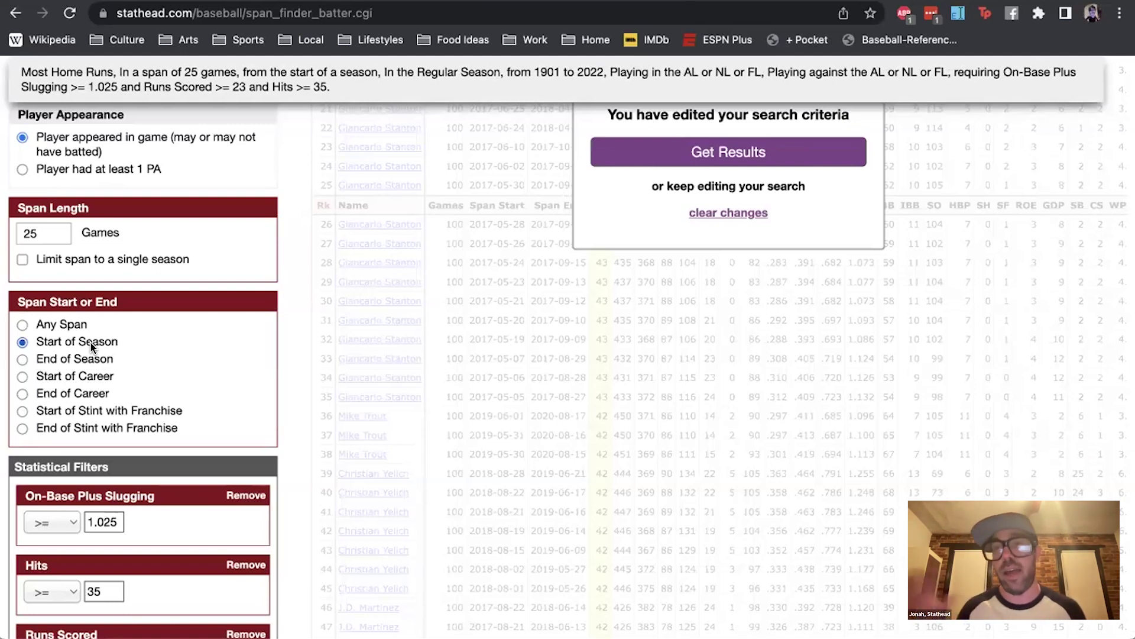
pyautogui.click(64, 410)
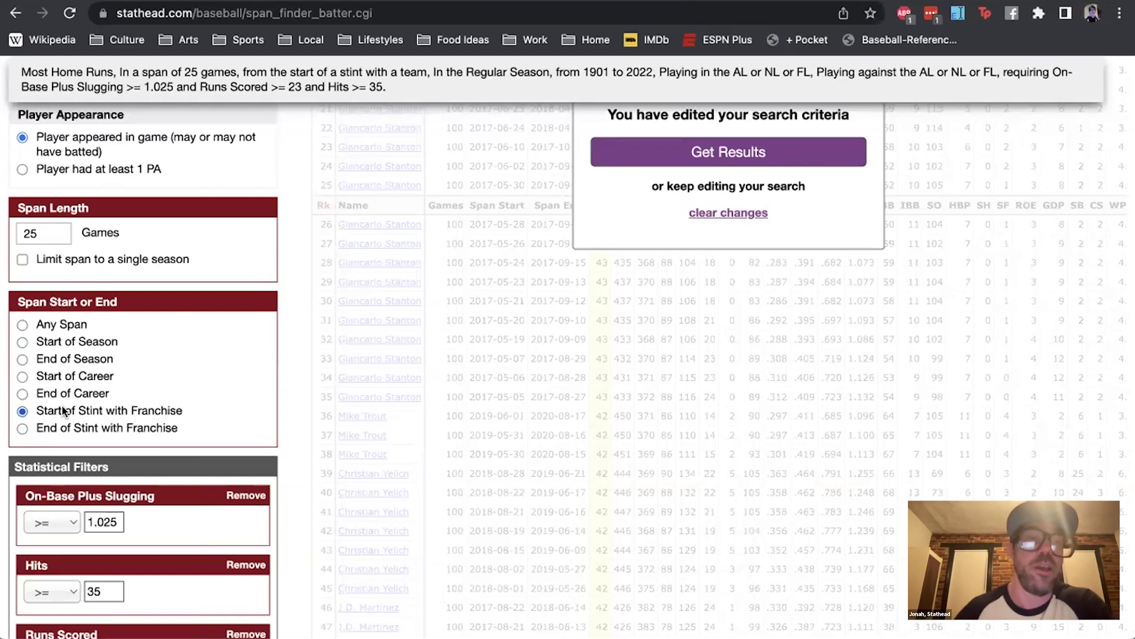
# - Change the 25-game span to begin at Start of Season and run the span search
pyautogui.click(69, 342)
pyautogui.click(609, 158)
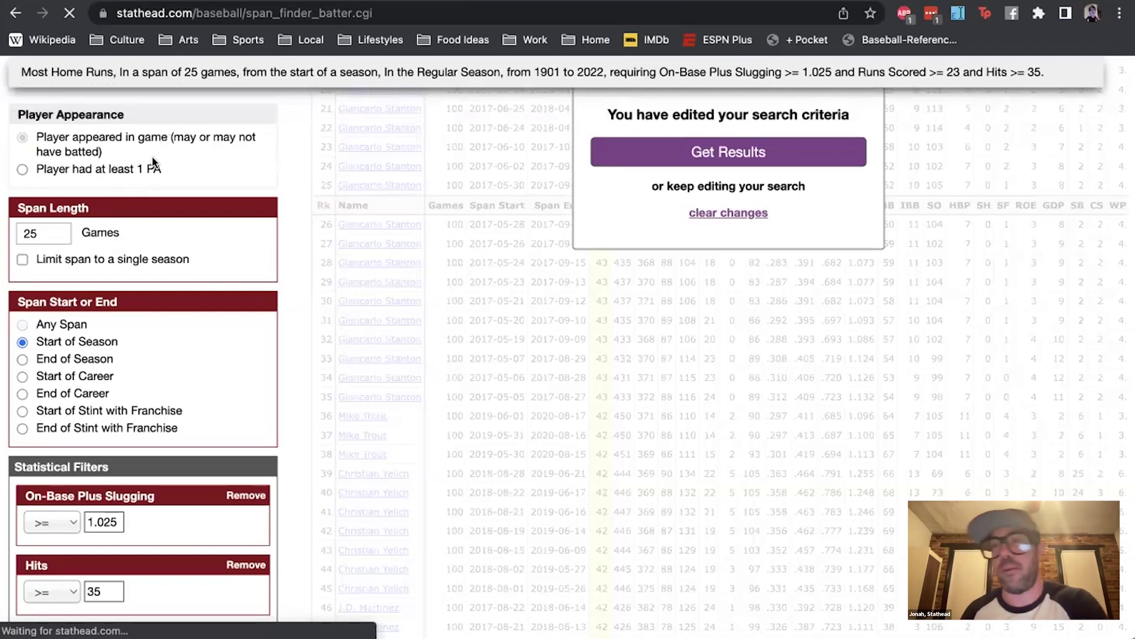
# - Look through the Span Finder's statistical, player and game filter choices and review the rest of its search criteria
pyautogui.scroll(-7, 148, 136)
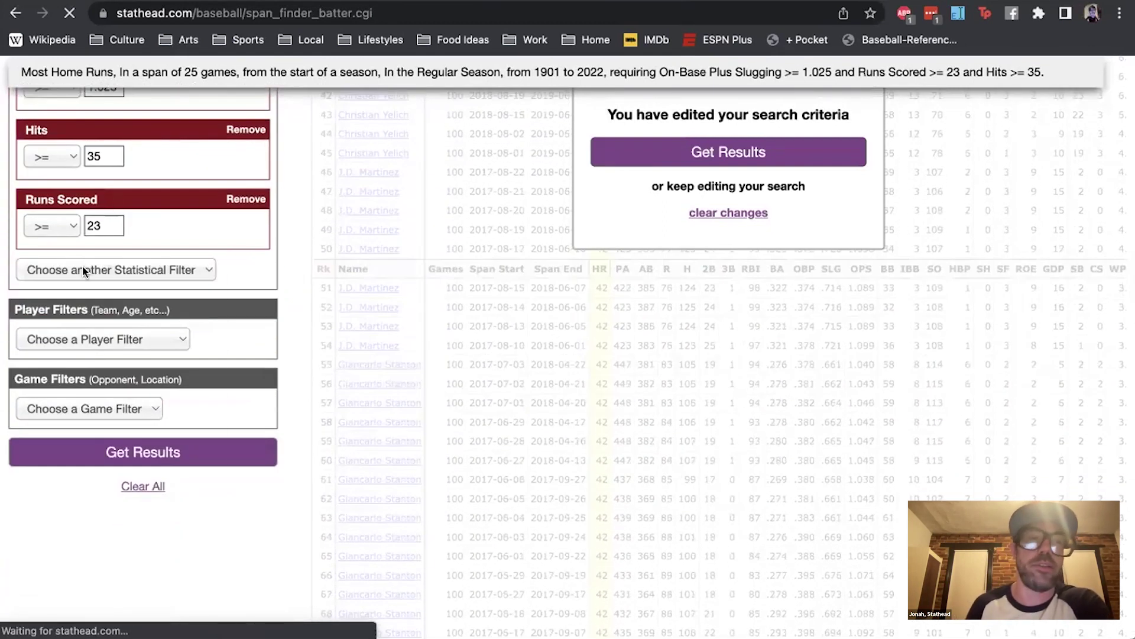
pyautogui.click(84, 272)
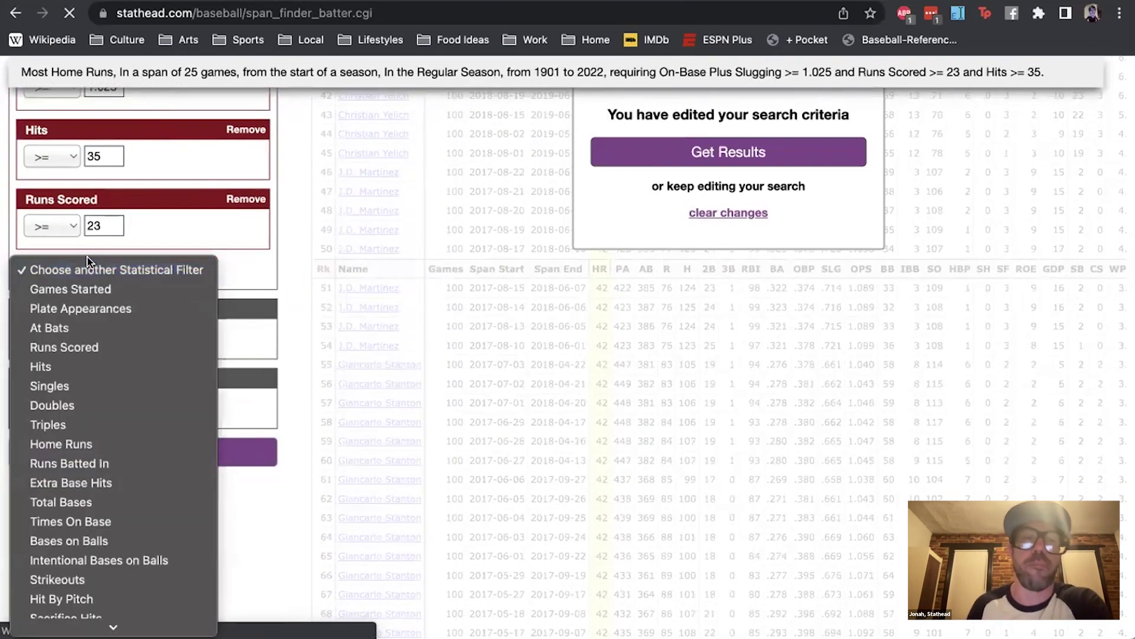
pyautogui.click(87, 262)
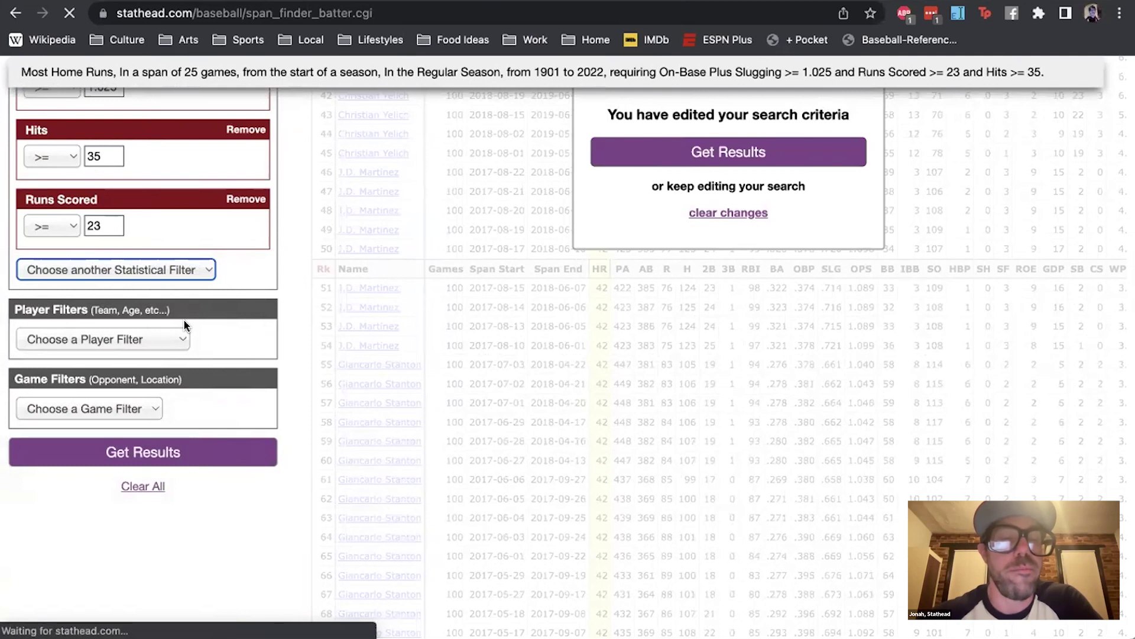
pyautogui.click(152, 335)
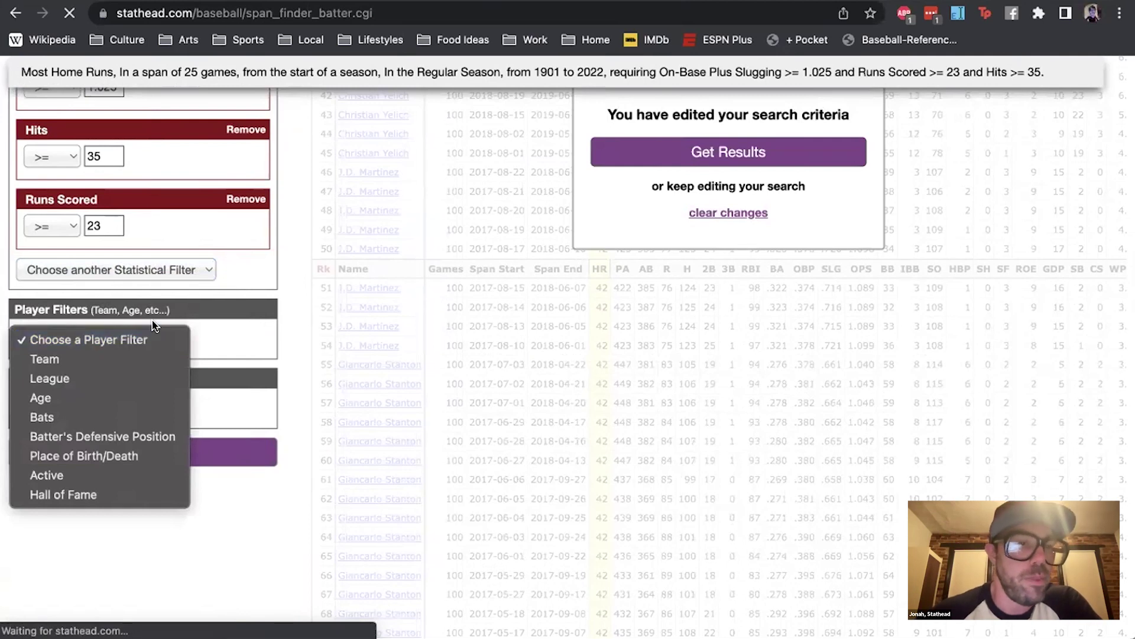
pyautogui.click(155, 321)
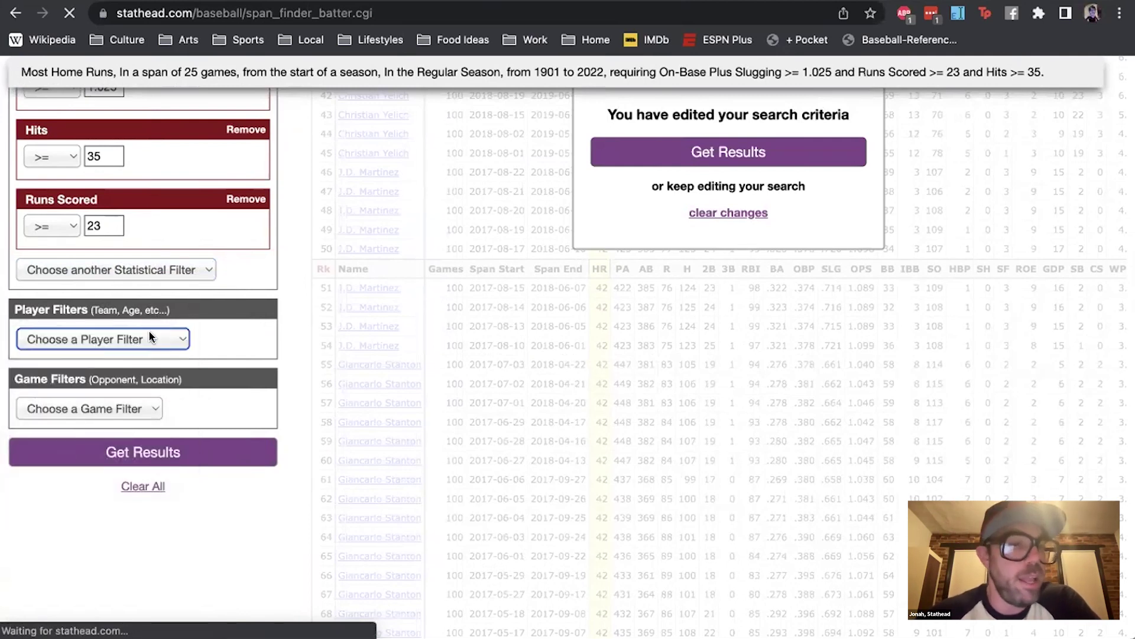
pyautogui.click(133, 408)
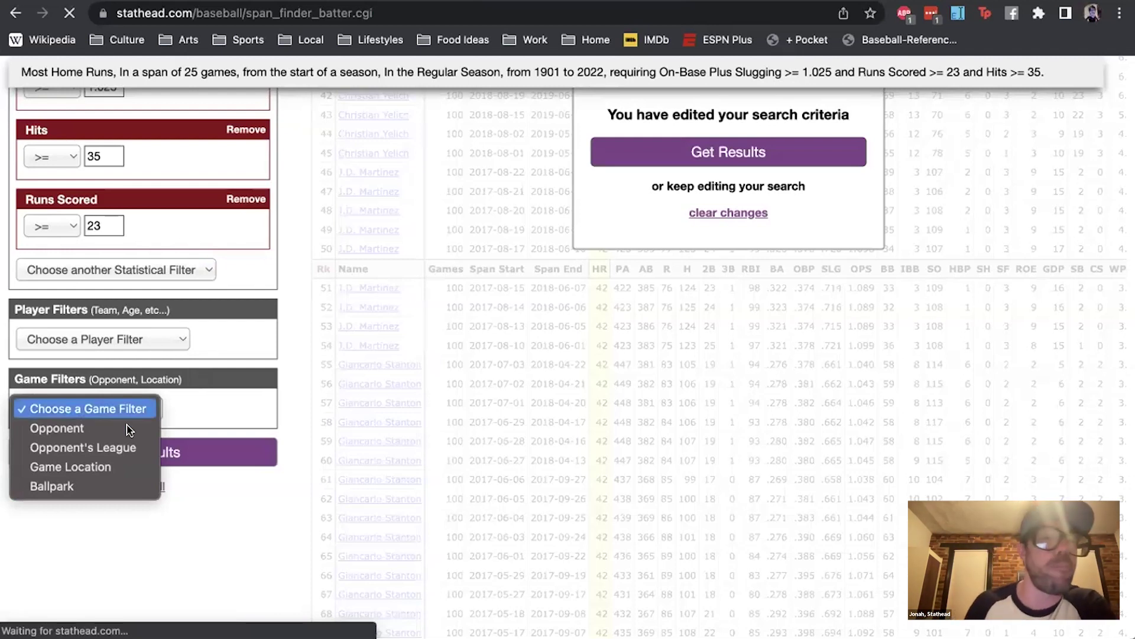
pyautogui.click(272, 332)
pyautogui.scroll(10, 272, 332)
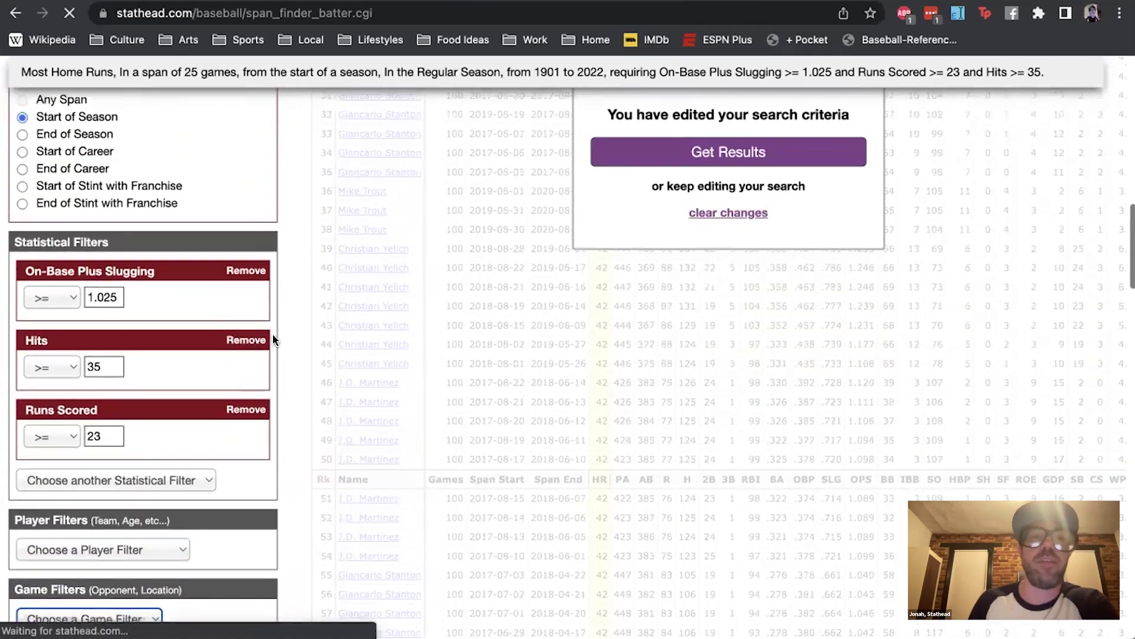
pyautogui.scroll(7, 273, 340)
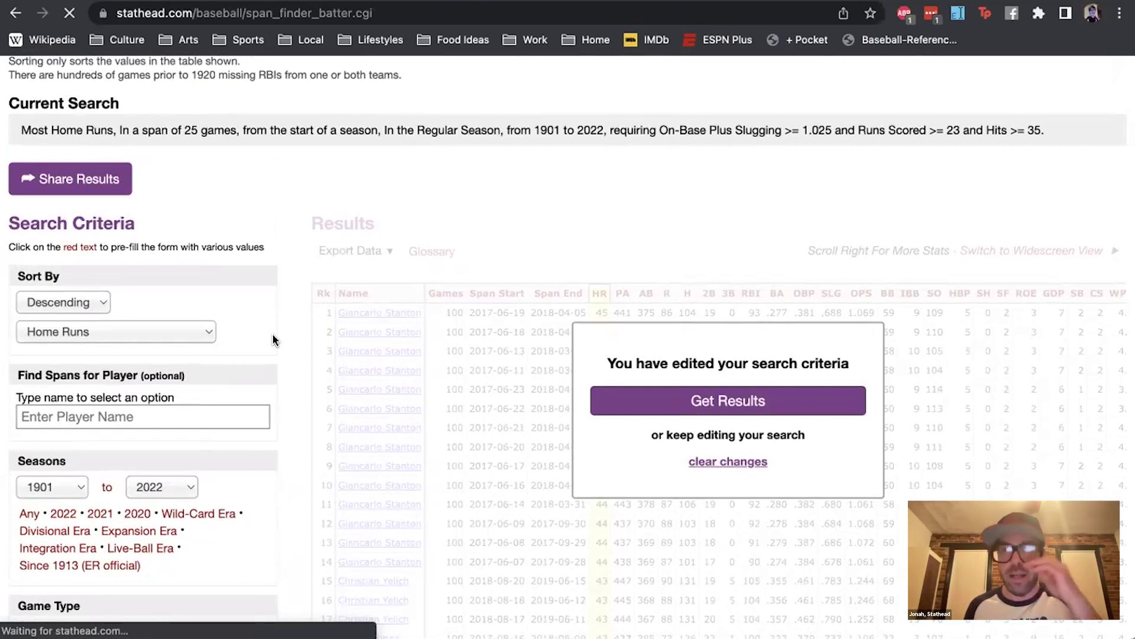
pyautogui.scroll(-6, 52, 396)
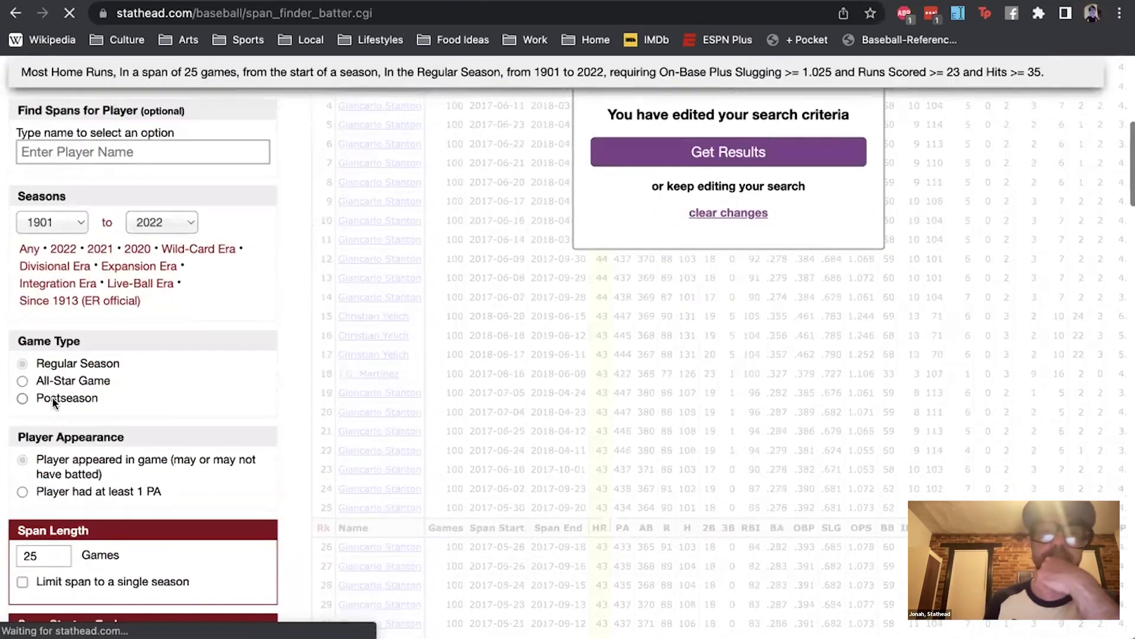
pyautogui.scroll(-2, 108, 428)
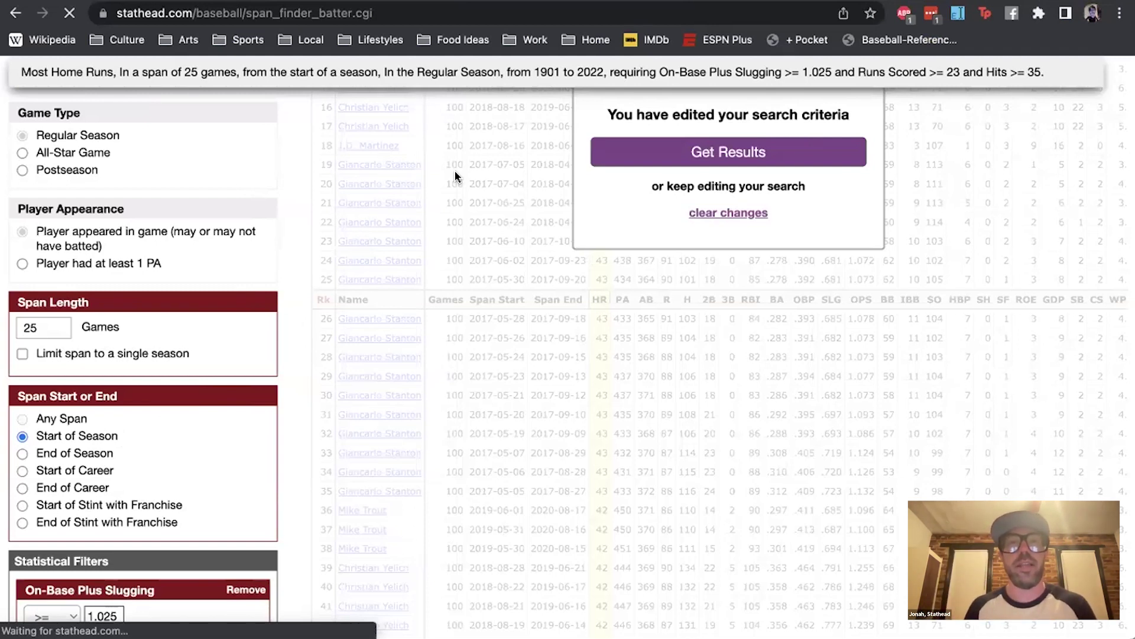
# - From the Stathead Baseball home page, open the Player Batting season and career finder and choose to find combined seasons or careers
pyautogui.scroll(10, 363, 270)
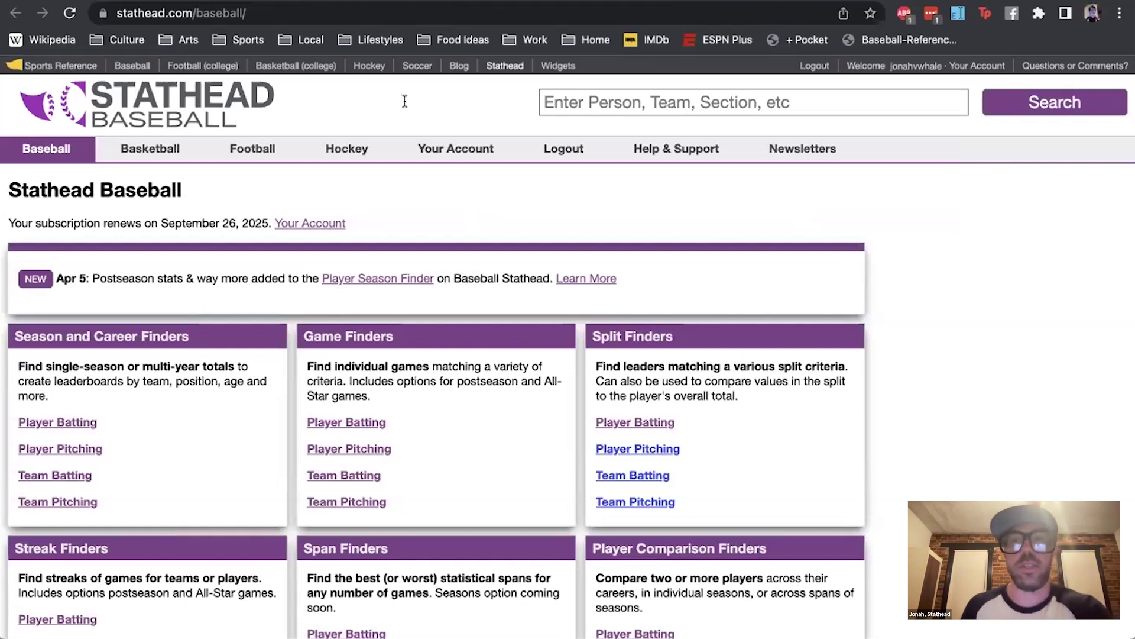
pyautogui.click(55, 423)
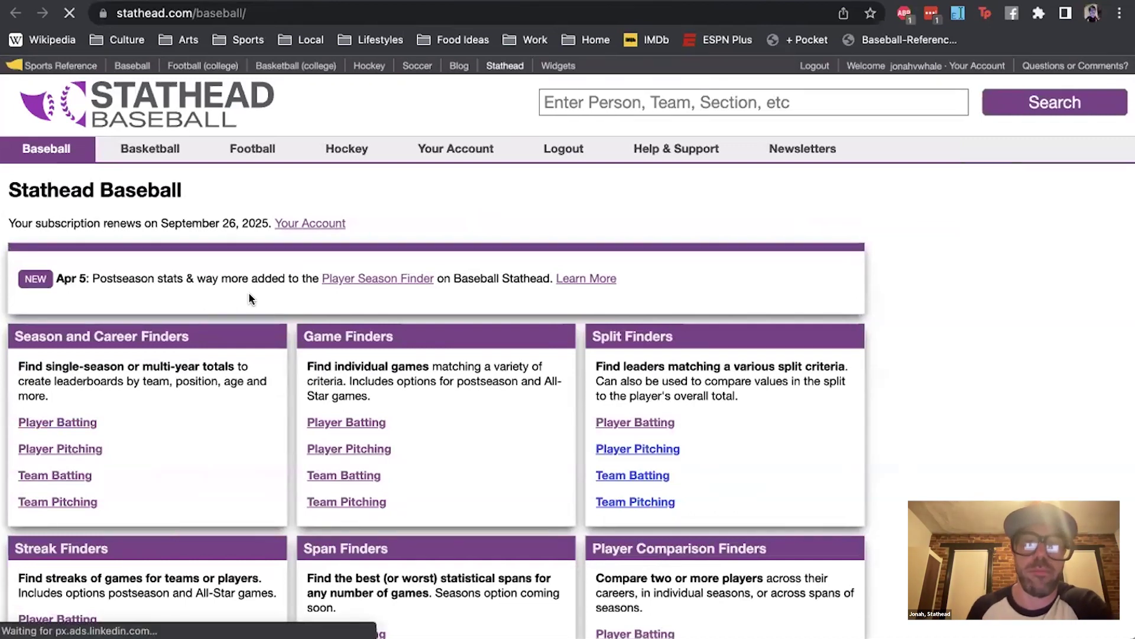
pyautogui.scroll(-5, 489, 190)
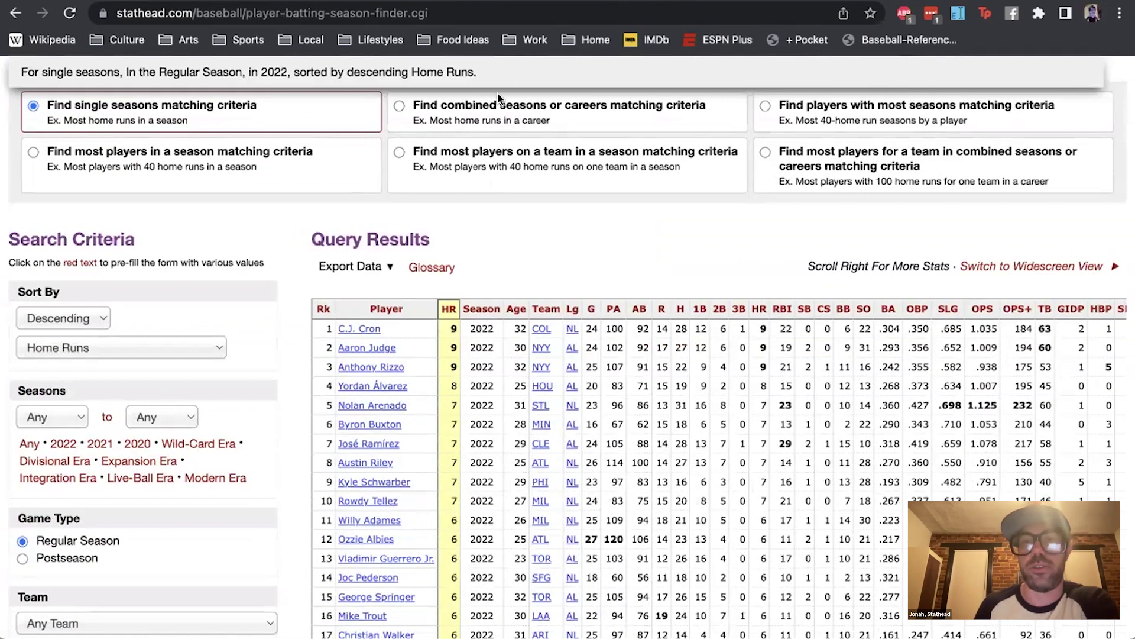
pyautogui.click(492, 105)
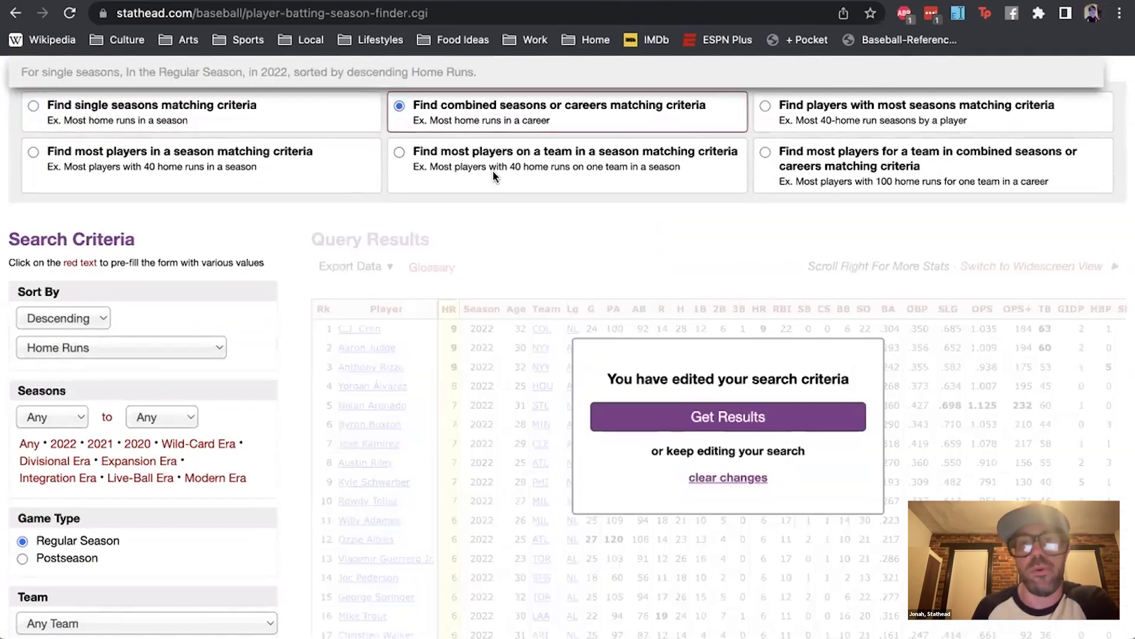
# - Sort the combined-seasons search by Wins Above Replacement (WAR)
pyautogui.scroll(-2, 257, 213)
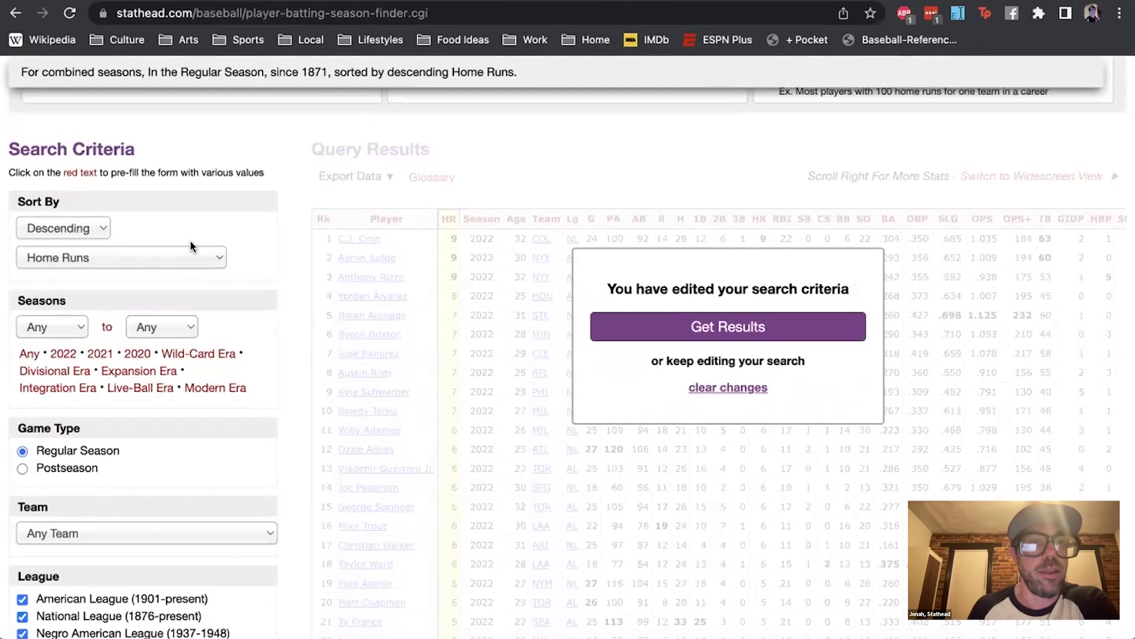
pyautogui.click(190, 250)
pyautogui.scroll(-3, 186, 260)
pyautogui.scroll(-2, 189, 260)
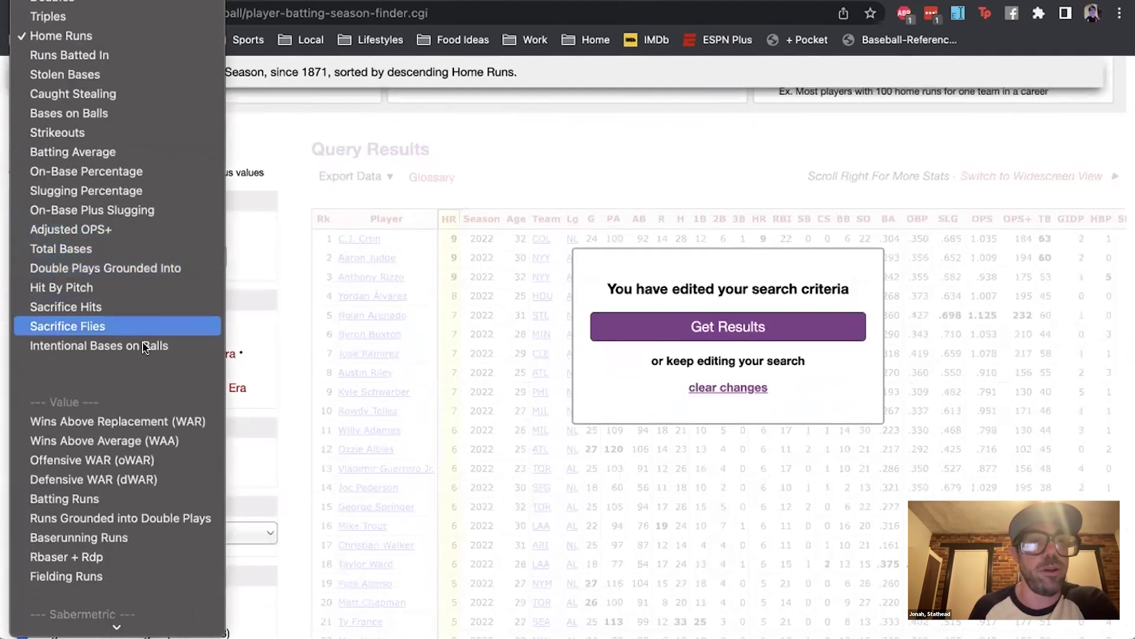
pyautogui.scroll(-1, 142, 355)
pyautogui.click(131, 402)
# - Add a Debut Year biographical filter to the career search
pyautogui.scroll(-15, 133, 399)
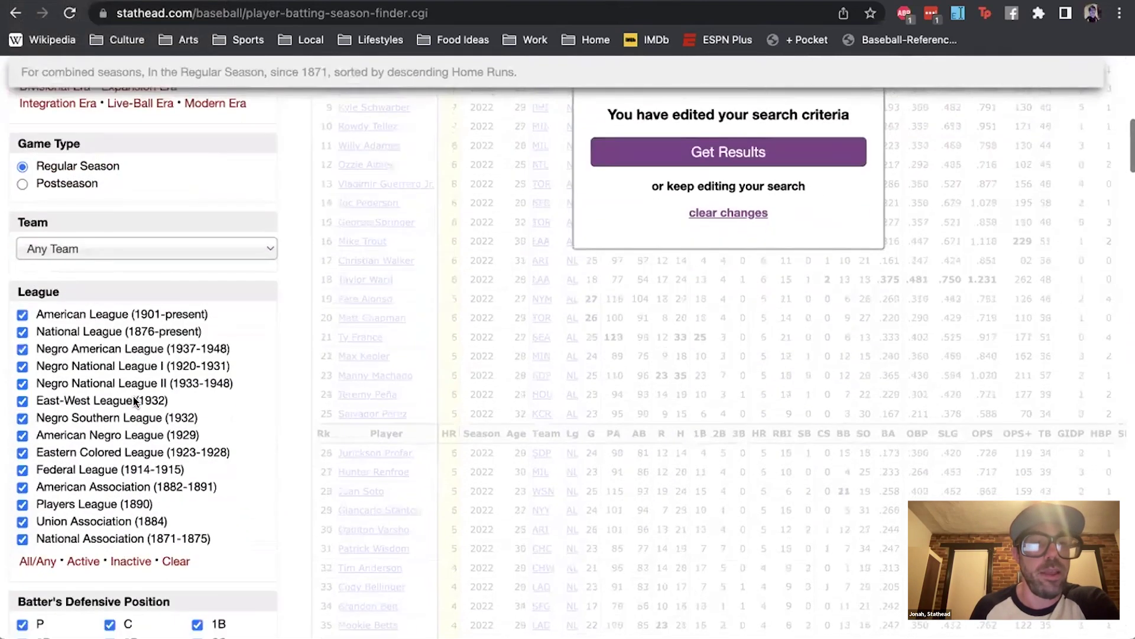
pyautogui.click(134, 427)
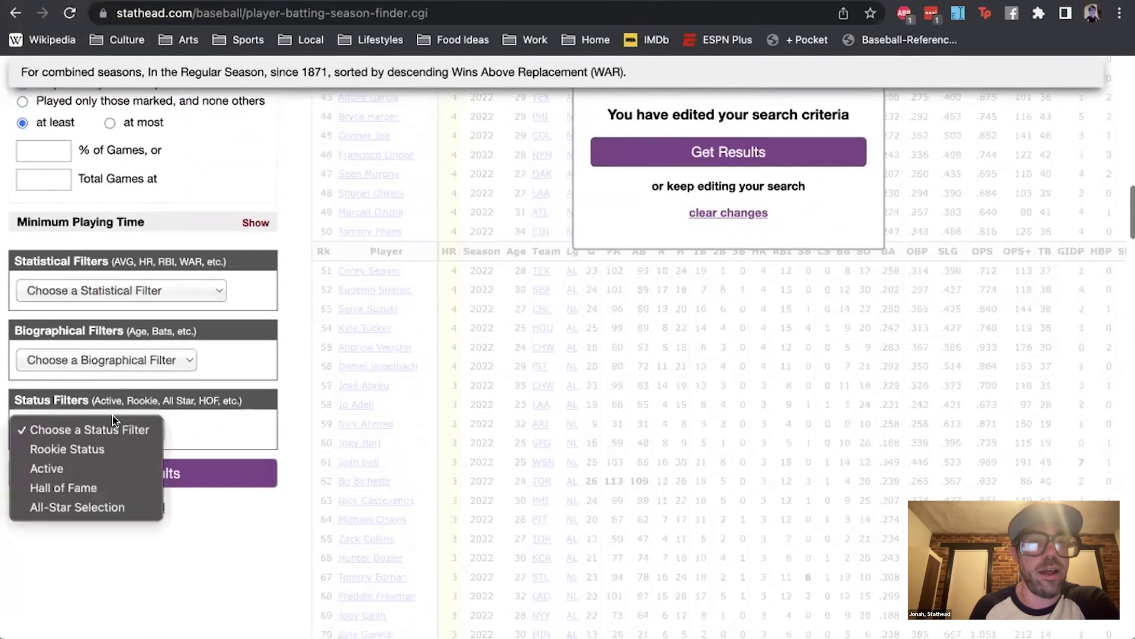
pyautogui.click(134, 355)
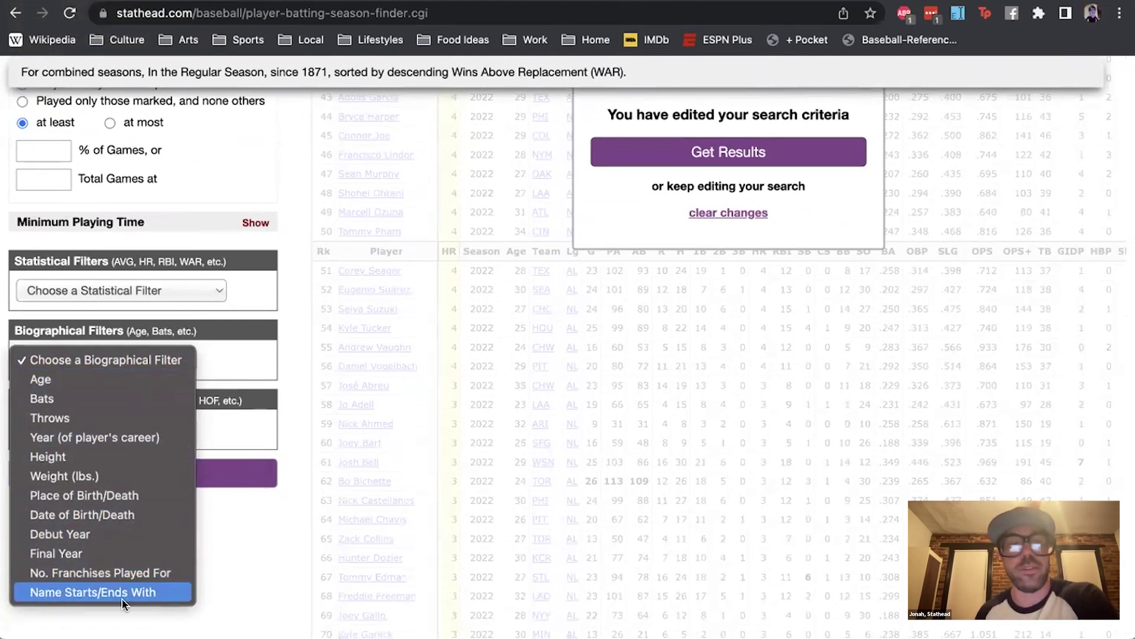
pyautogui.click(123, 535)
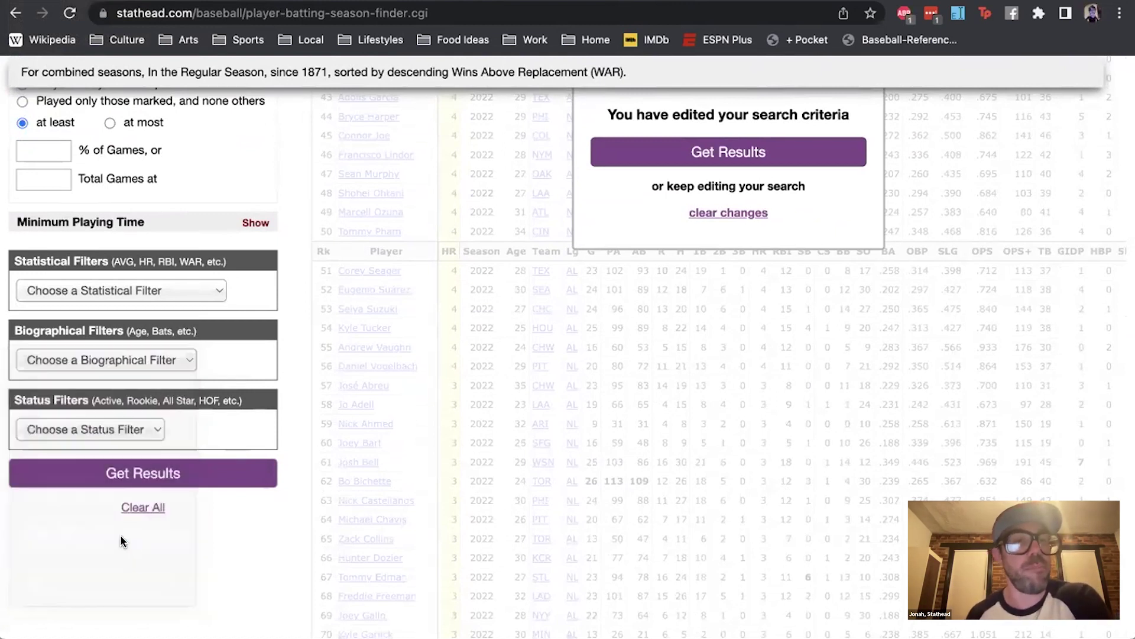
pyautogui.click(55, 385)
pyautogui.scroll(-9, 59, 448)
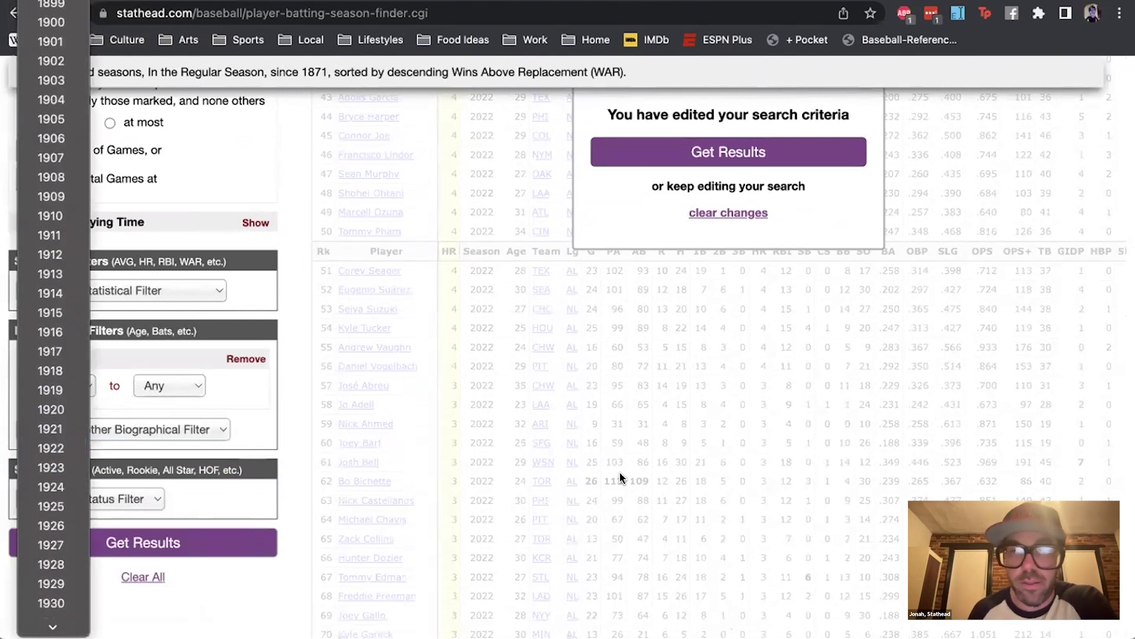
pyautogui.click(520, 530)
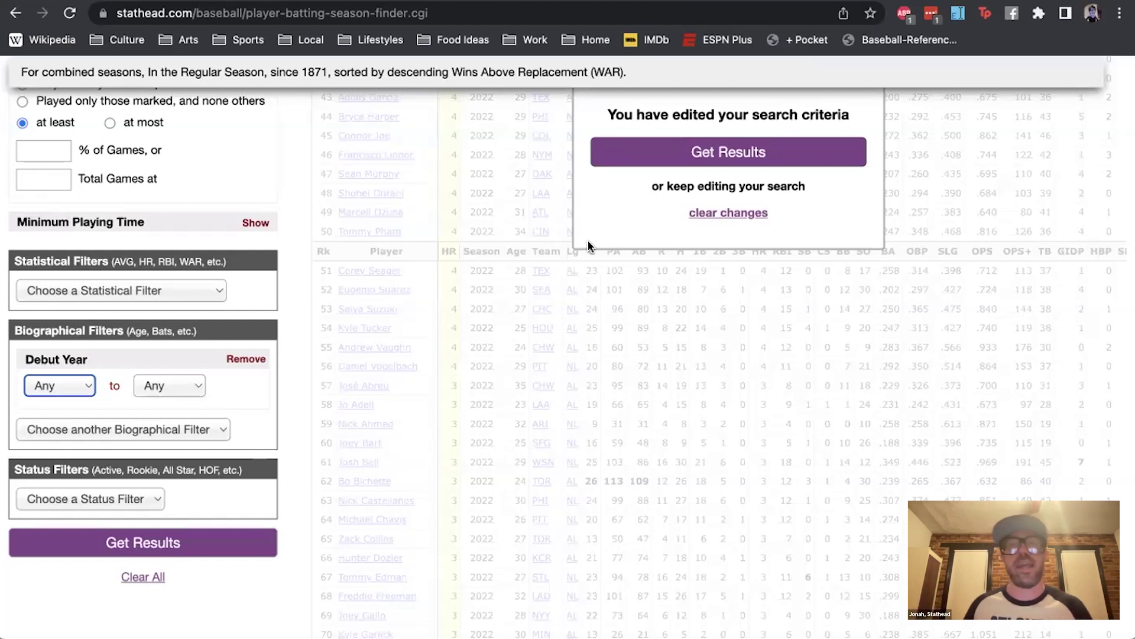
# - Set the Debut Year filter's range from 1970 to 1970
pyautogui.click(53, 386)
pyautogui.scroll(-10, 54, 313)
pyautogui.scroll(5, 54, 314)
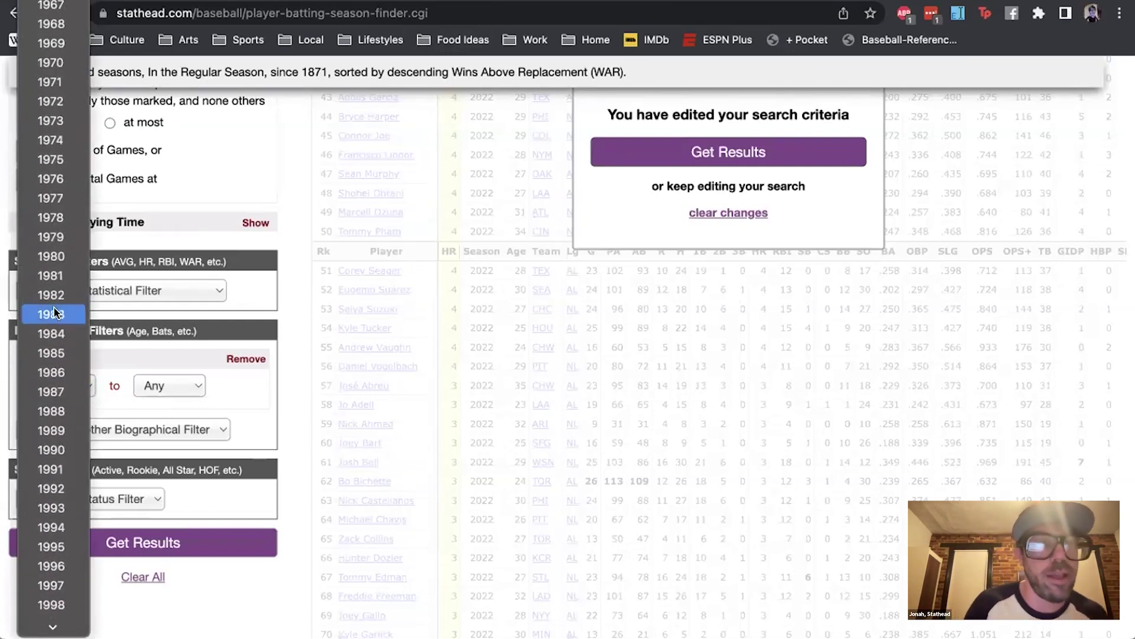
pyautogui.click(57, 84)
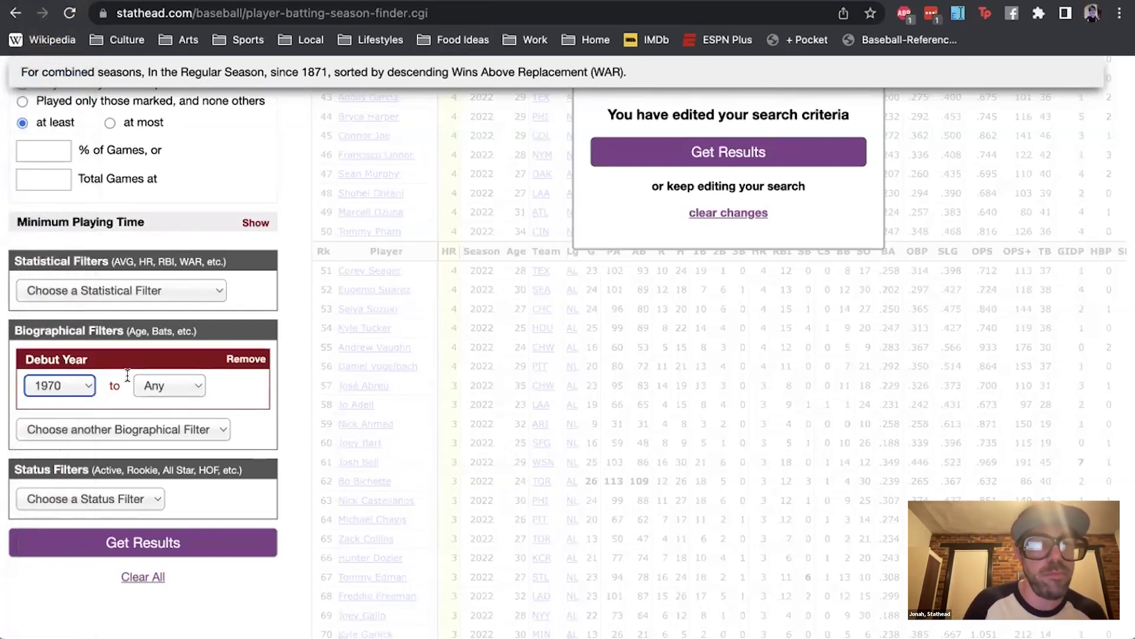
pyautogui.click(175, 387)
pyautogui.scroll(15, 179, 293)
pyautogui.scroll(-3, 179, 292)
pyautogui.scroll(-4, 179, 292)
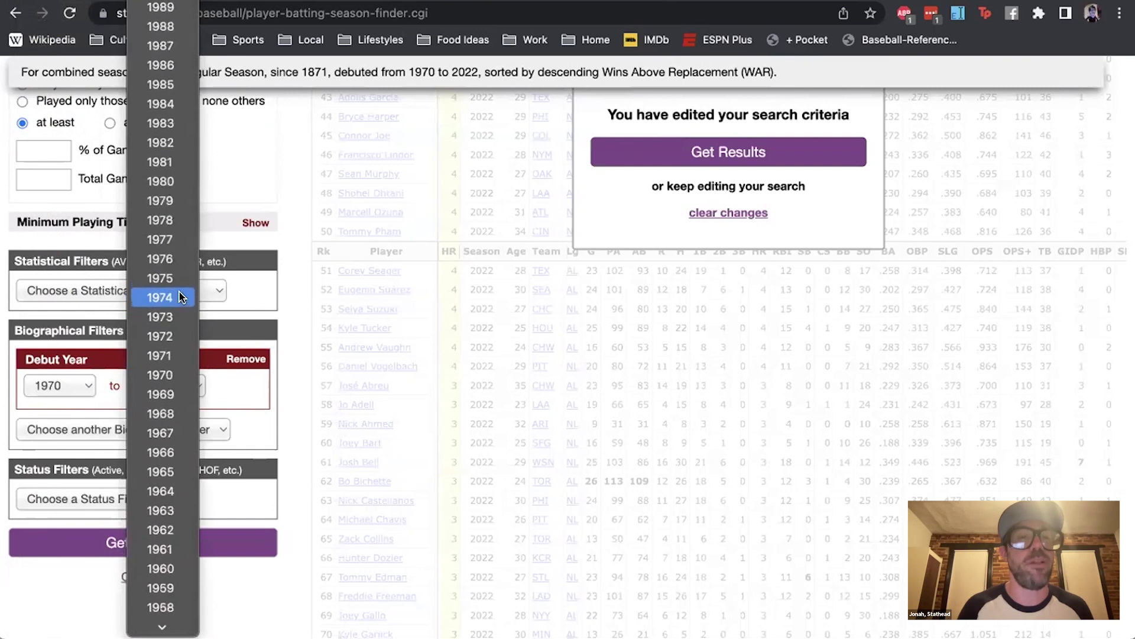
pyautogui.click(164, 376)
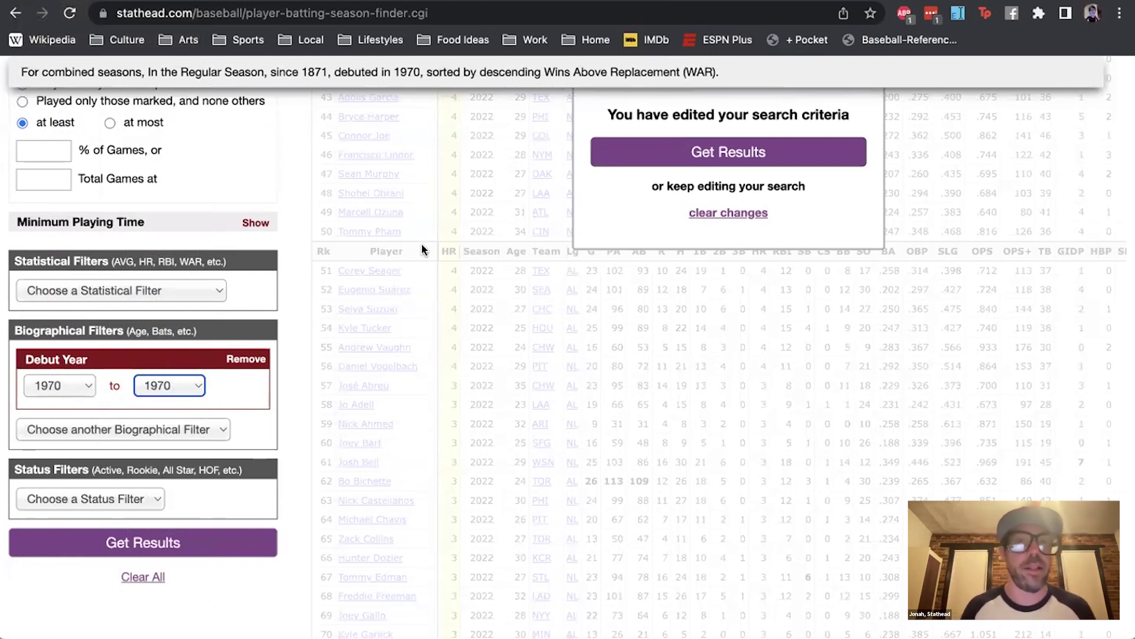
# - Run the career WAR search for players who debuted in 1970 and look over the ranked results
pyautogui.click(675, 151)
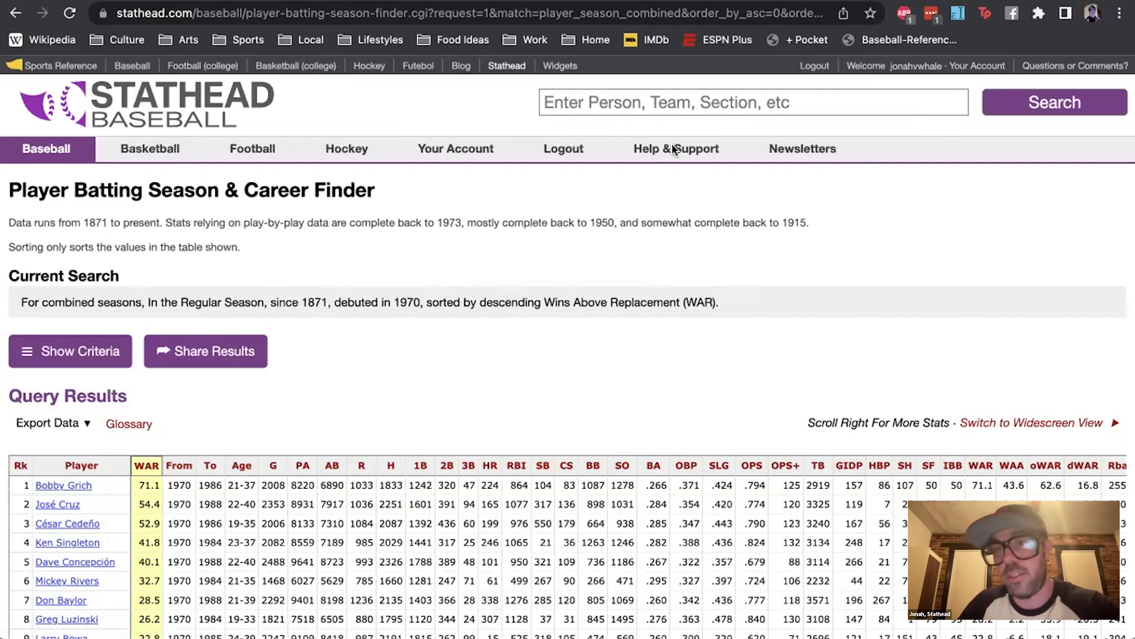
pyautogui.scroll(-6, 668, 159)
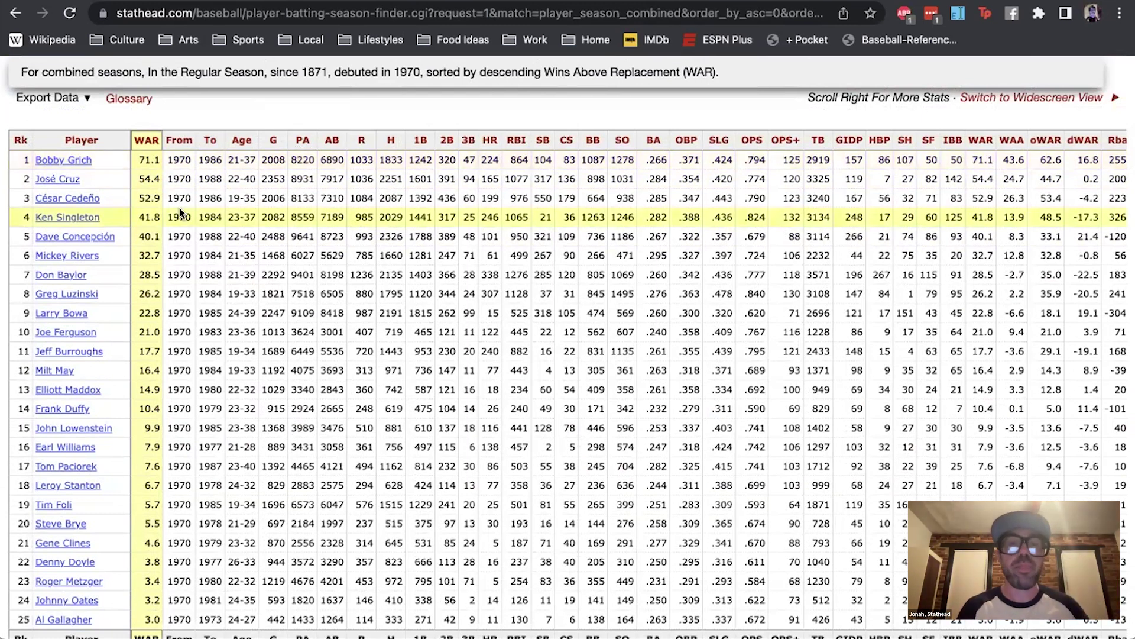
pyautogui.scroll(3, 390, 372)
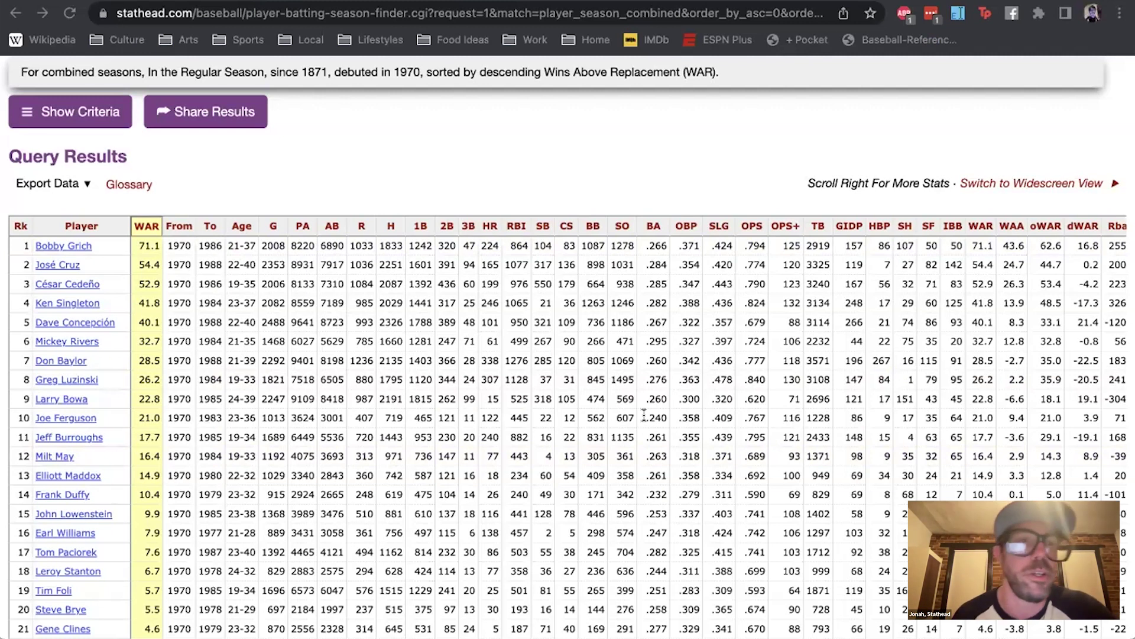
# - Open the results table's export options and turn on Modify, Export & Share Table
pyautogui.click(70, 188)
pyautogui.click(60, 184)
pyautogui.click(59, 185)
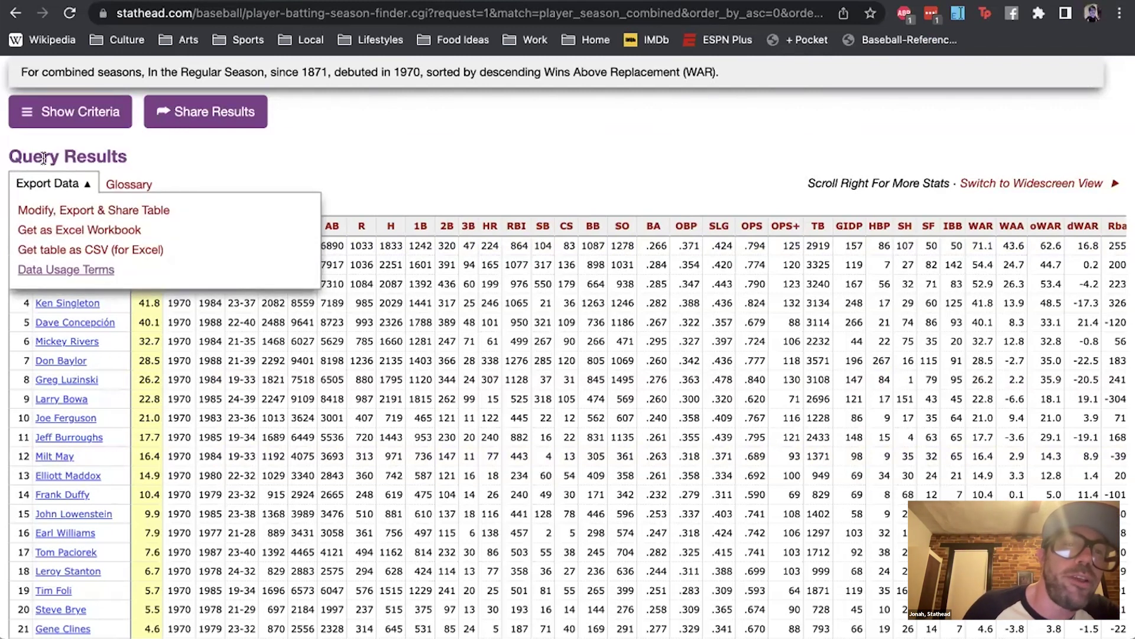
pyautogui.moveTo(61, 181)
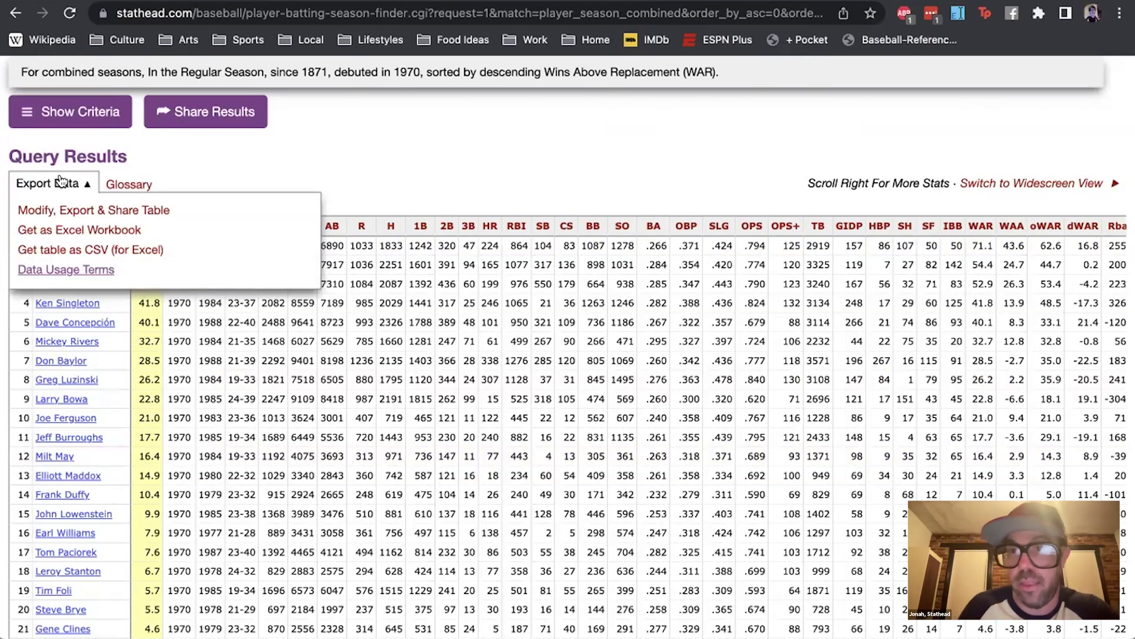
pyautogui.click(63, 212)
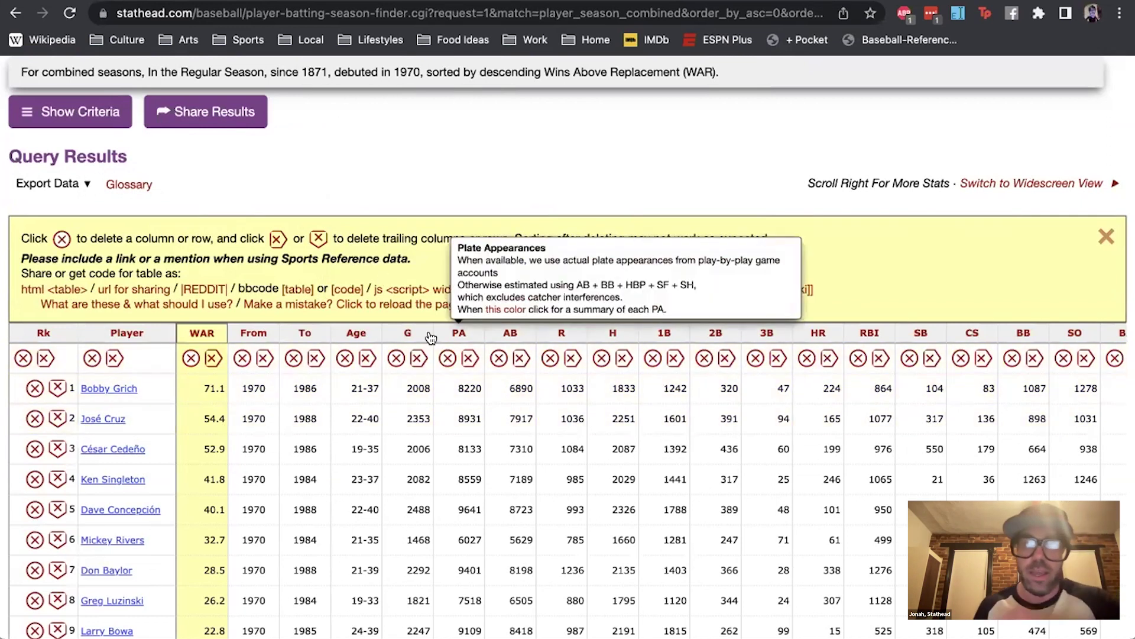
# - Delete the G, PA and AB columns from the results table
pyautogui.click(396, 358)
pyautogui.click(396, 357)
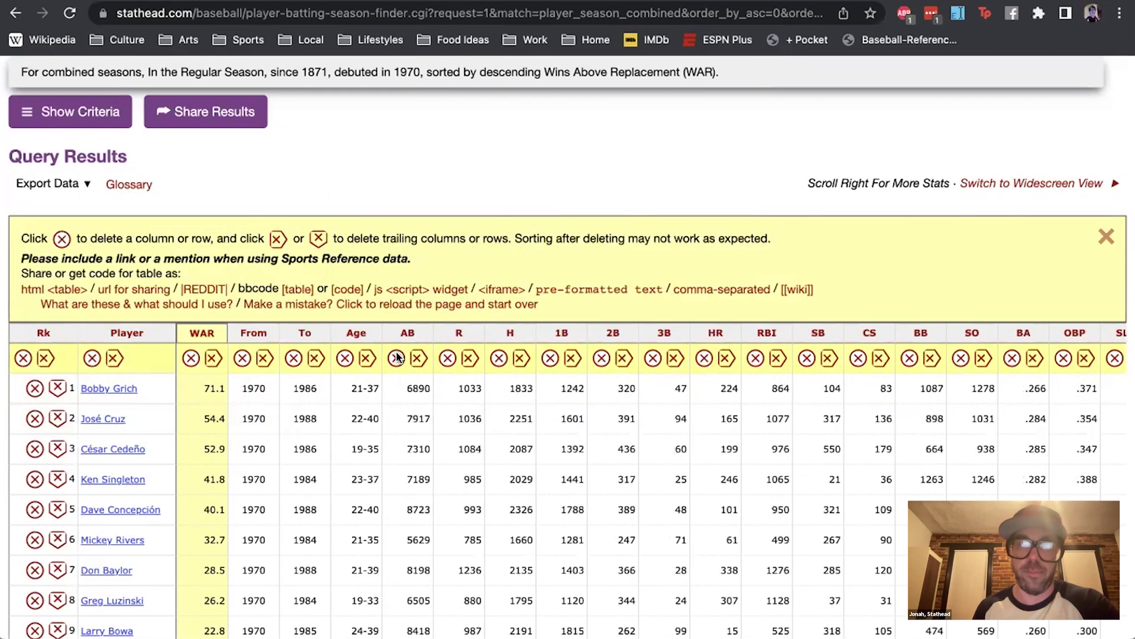
pyautogui.click(396, 358)
# - Delete the rows ranked 6 to 8, Mickey Rivers, Don Baylor and Greg Luzinski, from the results table
pyautogui.click(31, 540)
pyautogui.click(31, 540)
pyautogui.click(31, 540)
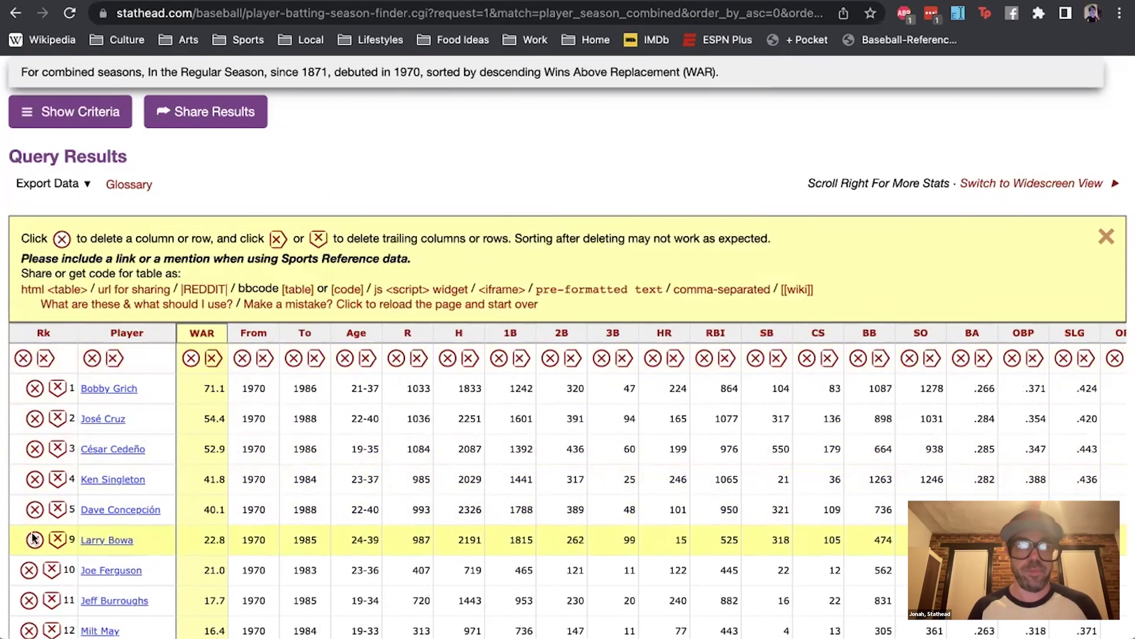
pyautogui.click(421, 359)
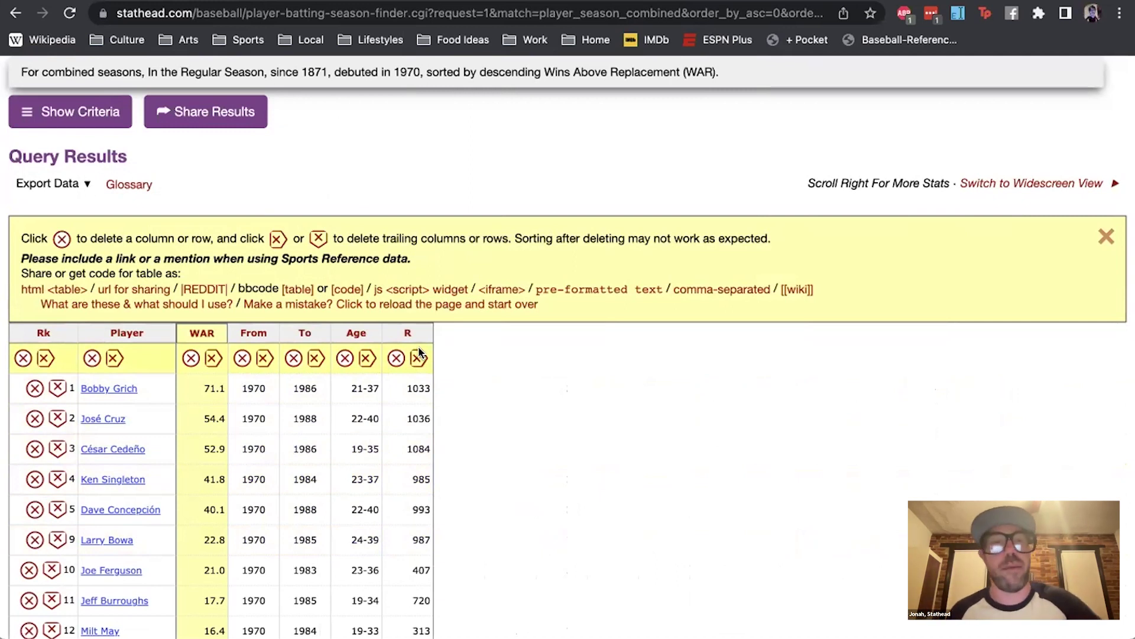
pyautogui.click(53, 569)
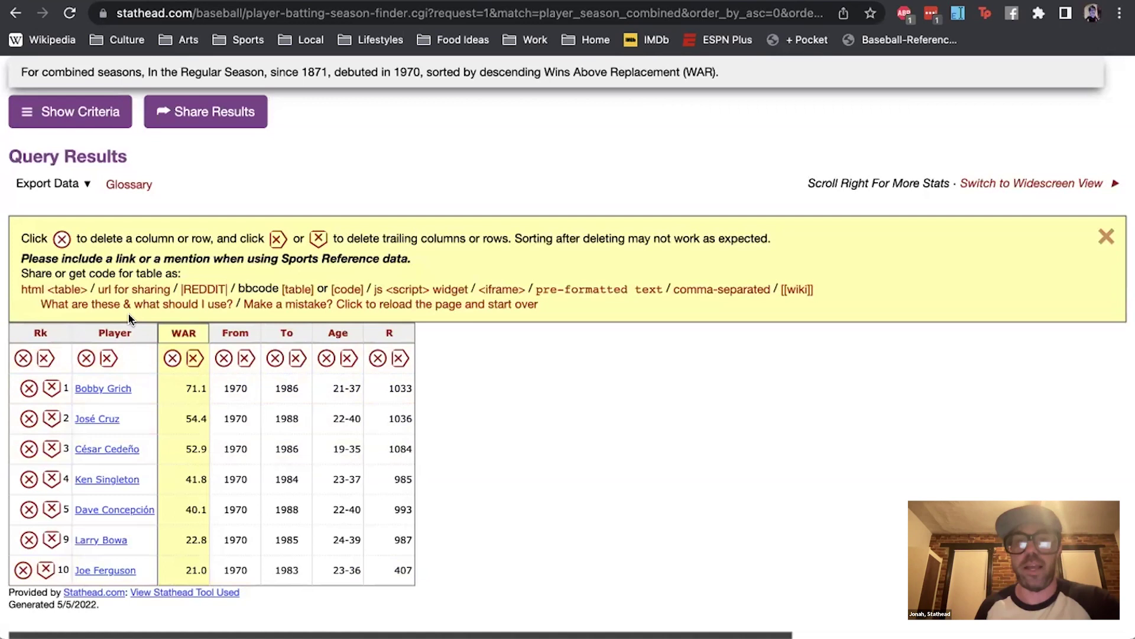
# - View the trimmed table's HTML code and its Reddit-formatted share text, closing each one
pyautogui.click(75, 291)
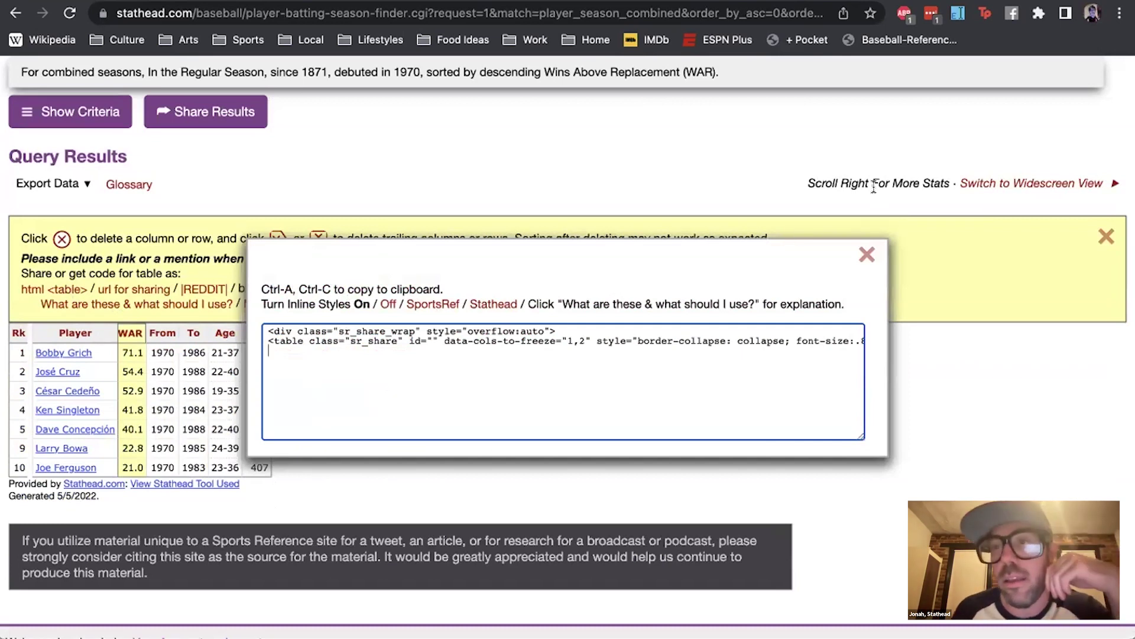
pyautogui.click(867, 255)
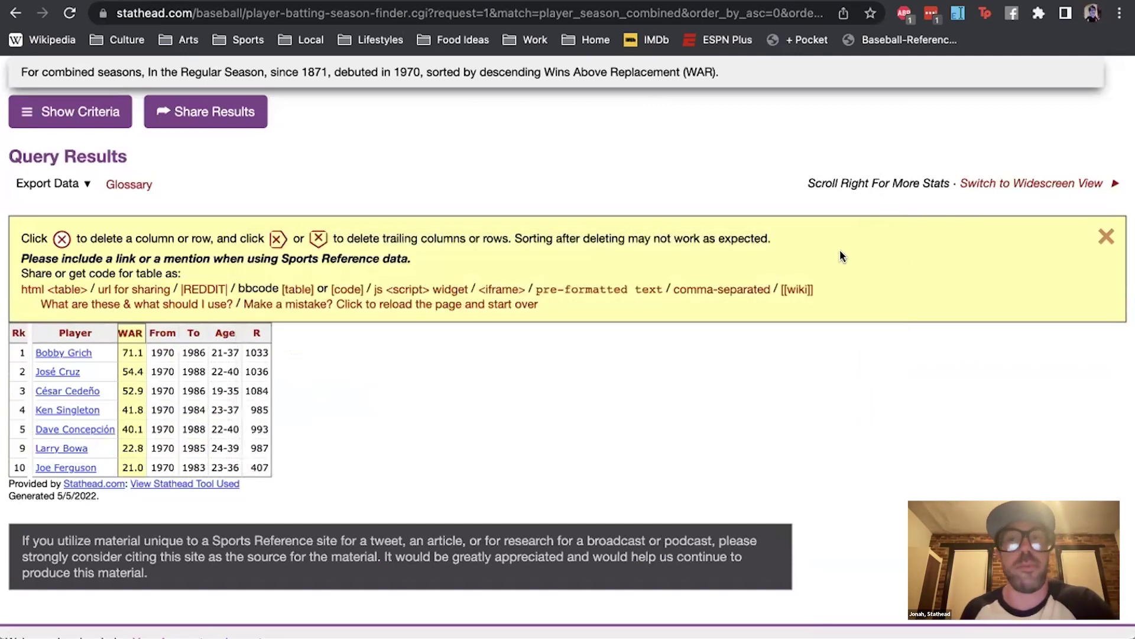
pyautogui.click(207, 288)
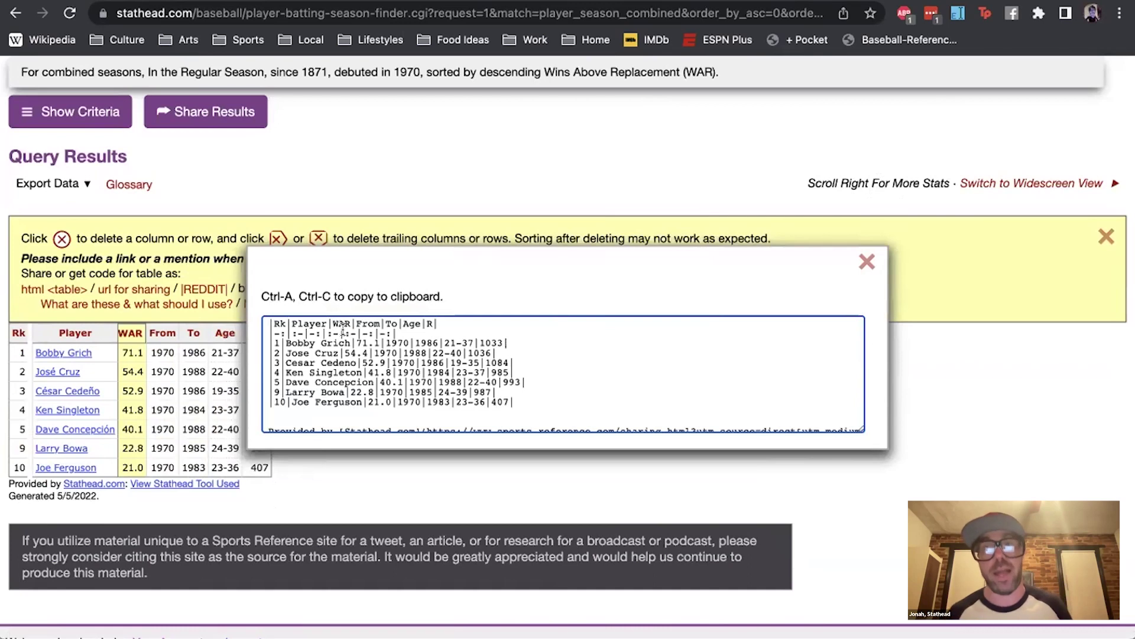
pyautogui.click(867, 261)
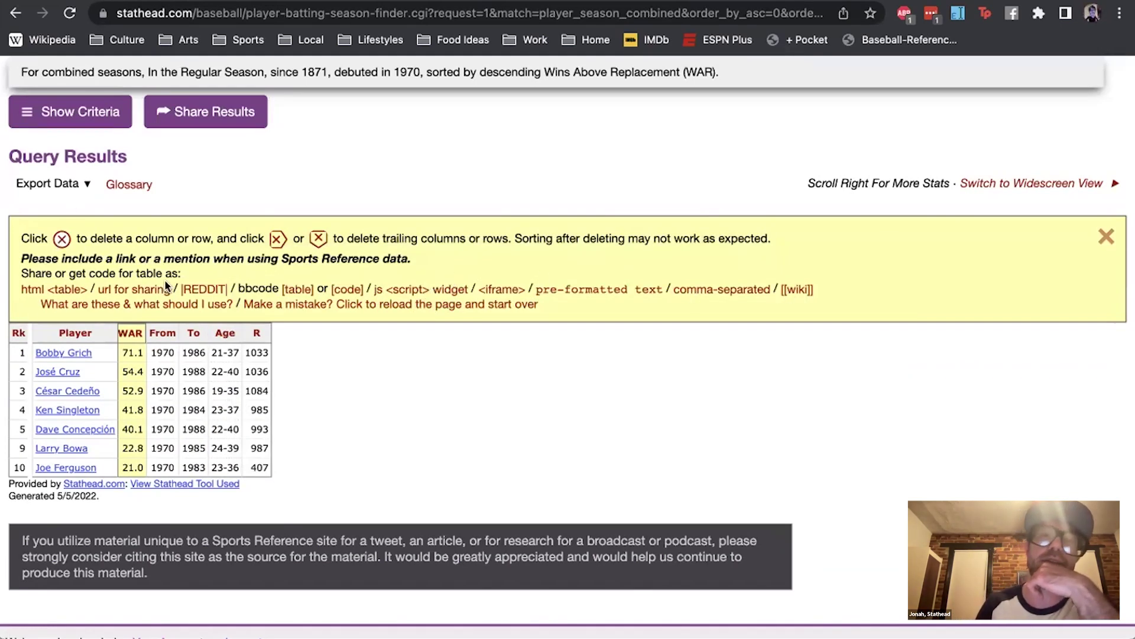
# - Leave the table modification mode and convert the trimmed results table to CSV for Excel
pyautogui.click(1105, 237)
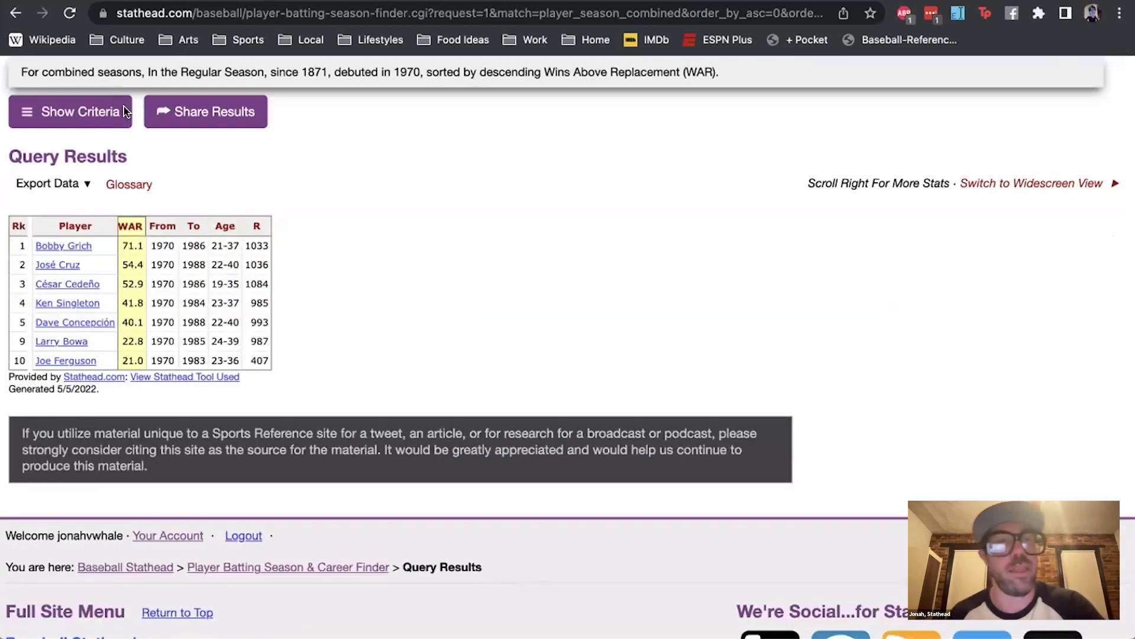
pyautogui.moveTo(43, 183)
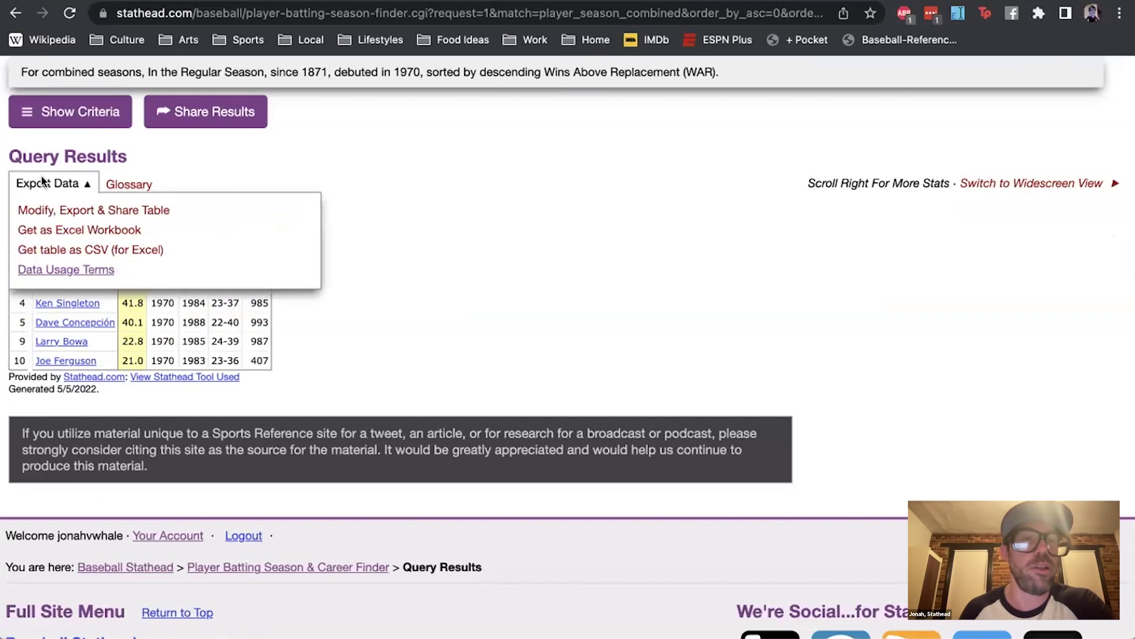
pyautogui.click(49, 248)
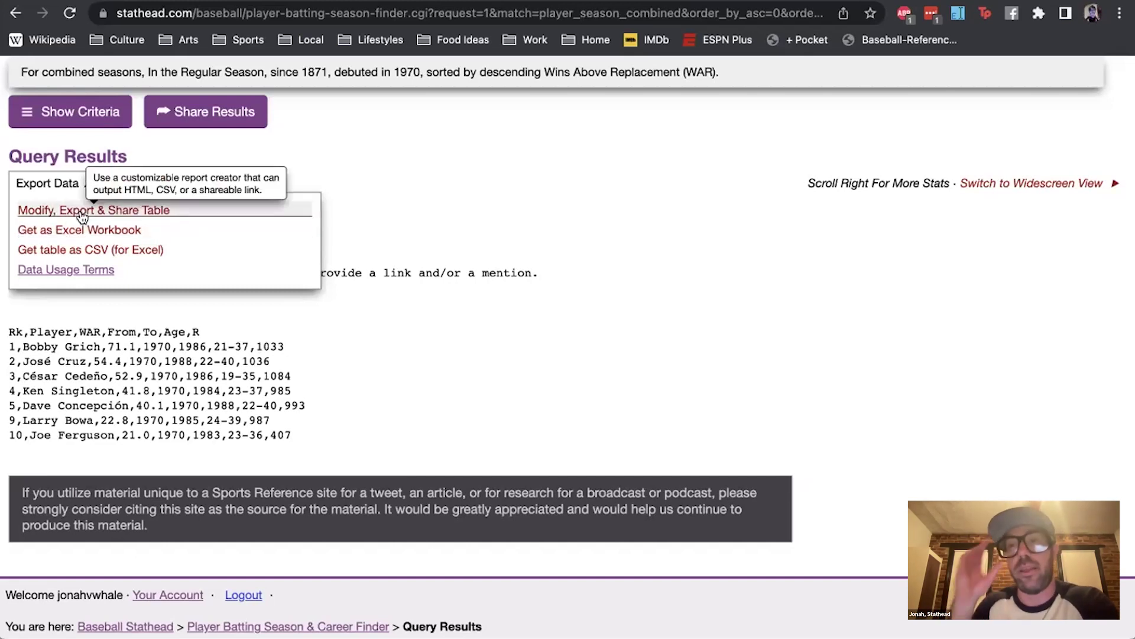
# - Go to the Stathead Baseball home page and open the Player Batting Game Finder
pyautogui.scroll(5, 140, 148)
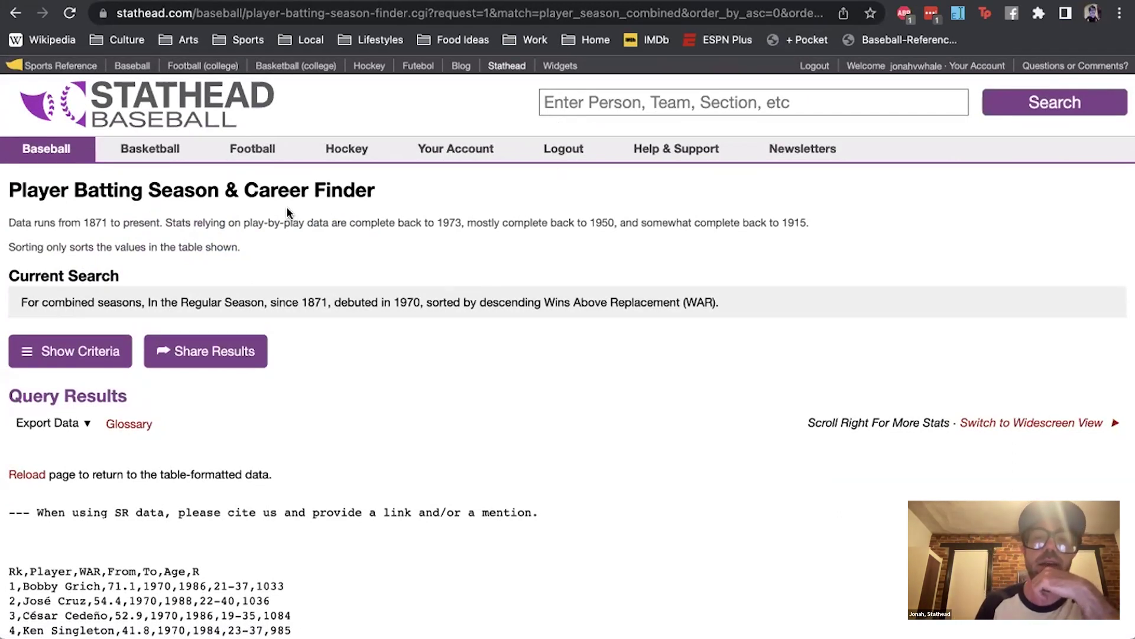
pyautogui.moveTo(46, 148)
pyautogui.click(332, 218)
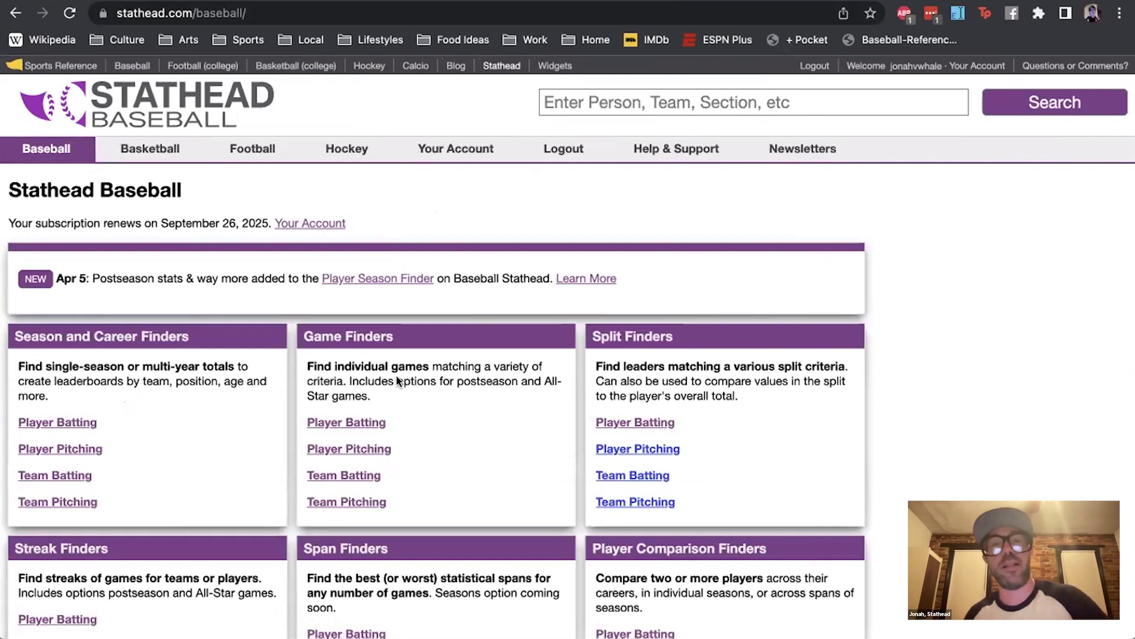
pyautogui.click(372, 422)
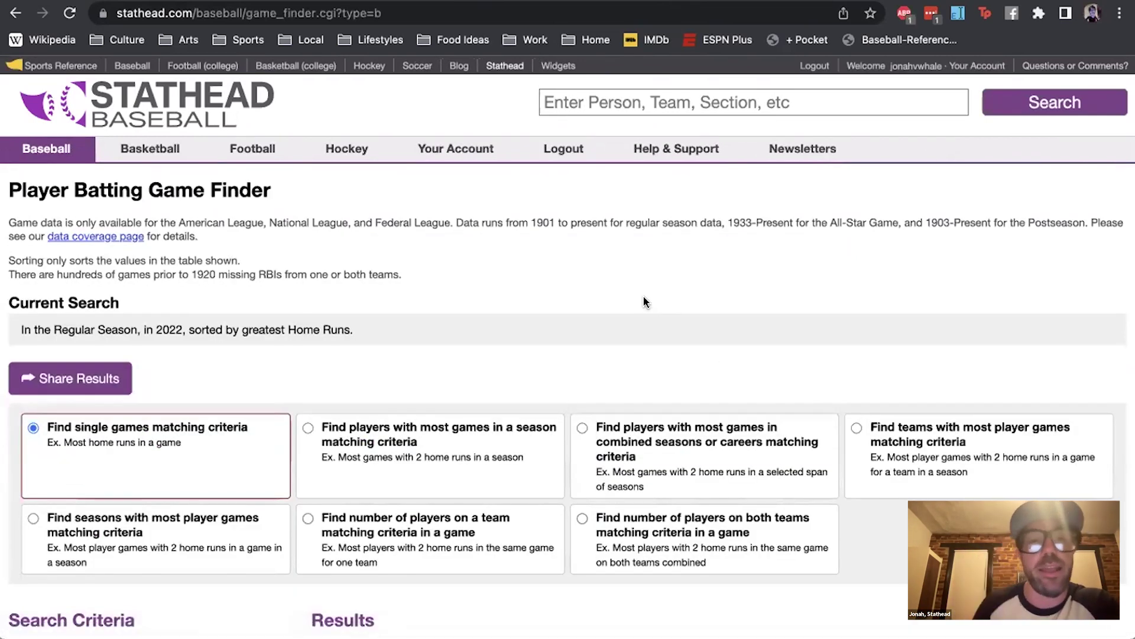
# - Add a statistical filter requiring at least 1 hit (H >= 1) to the game search
pyautogui.scroll(-5, 643, 302)
pyautogui.scroll(-15, 621, 290)
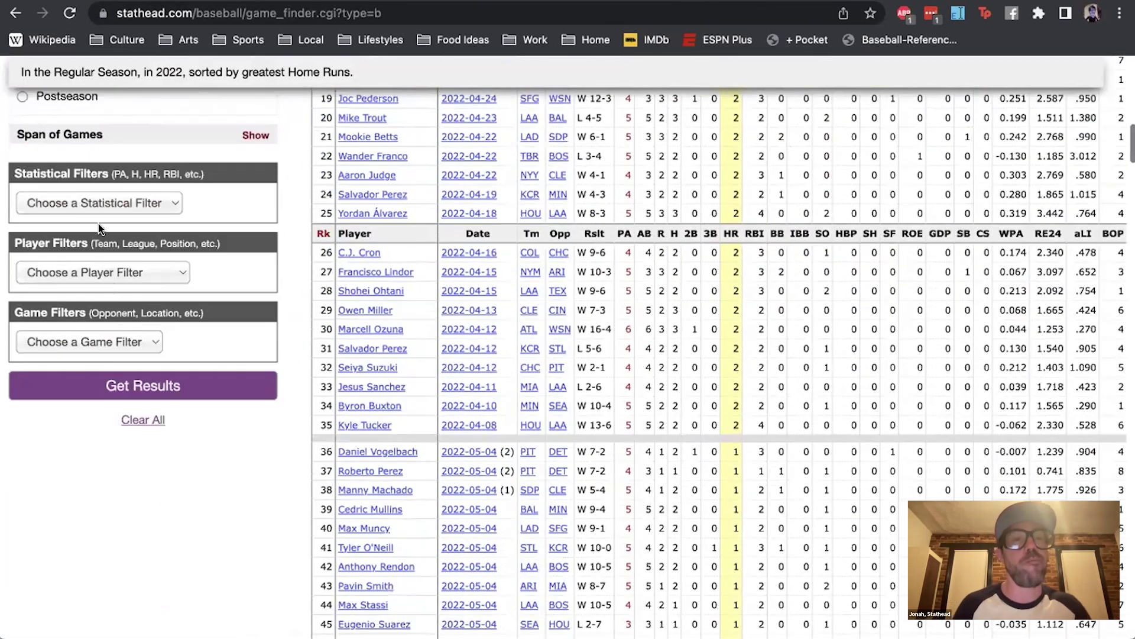
pyautogui.click(95, 207)
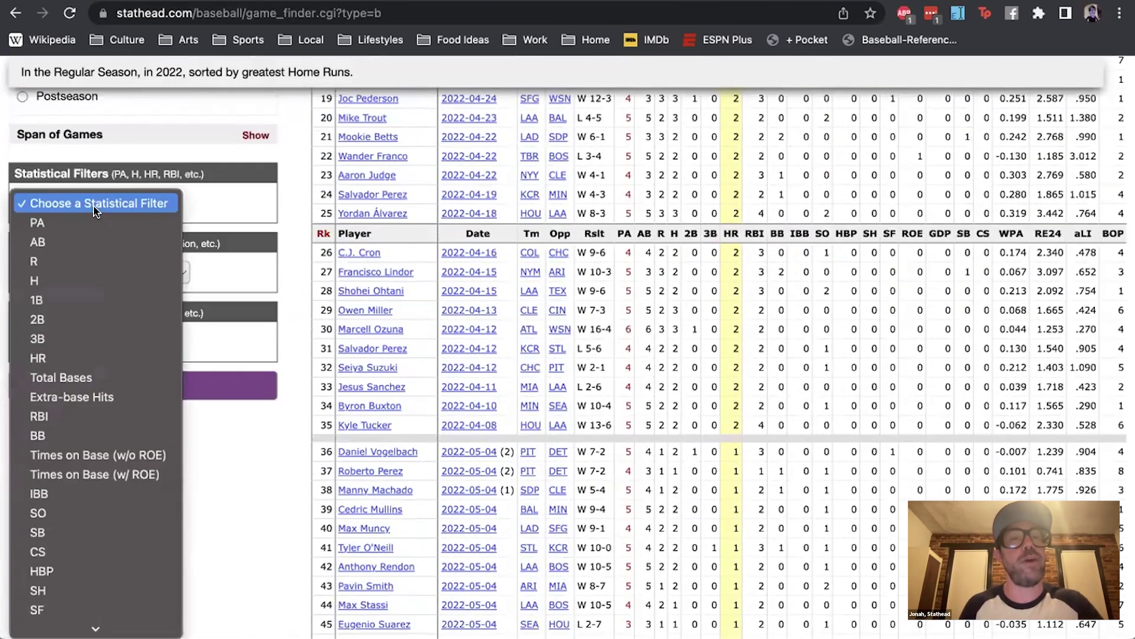
pyautogui.click(78, 281)
pyautogui.write('1')
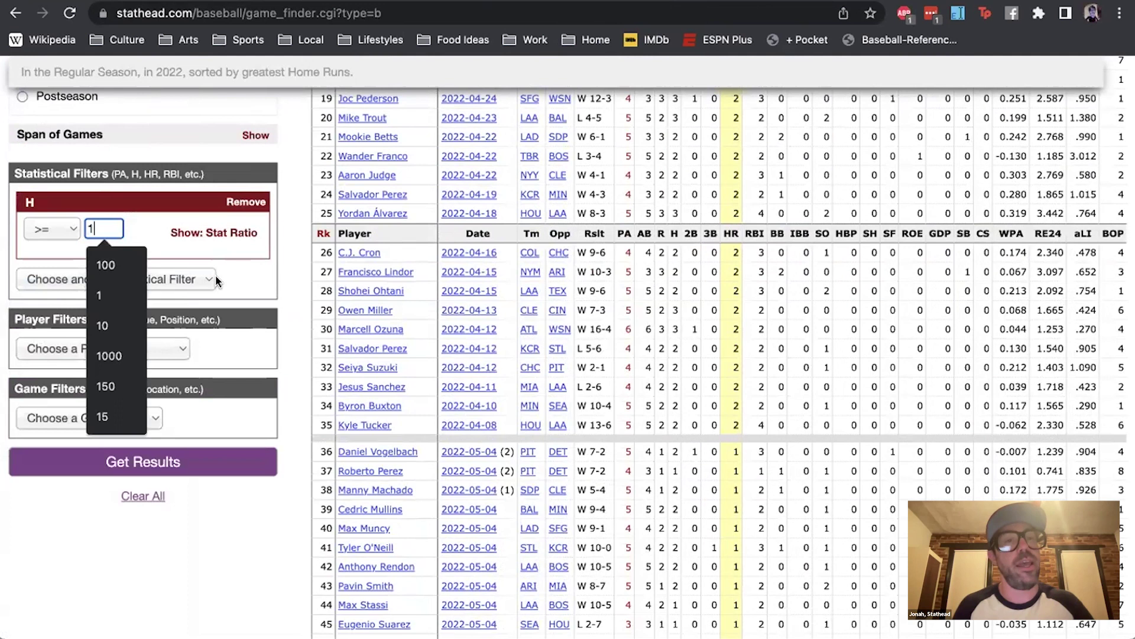
# - Restrict the game search's seasons to 2022 only
pyautogui.scroll(8, 275, 274)
pyautogui.scroll(3, 275, 275)
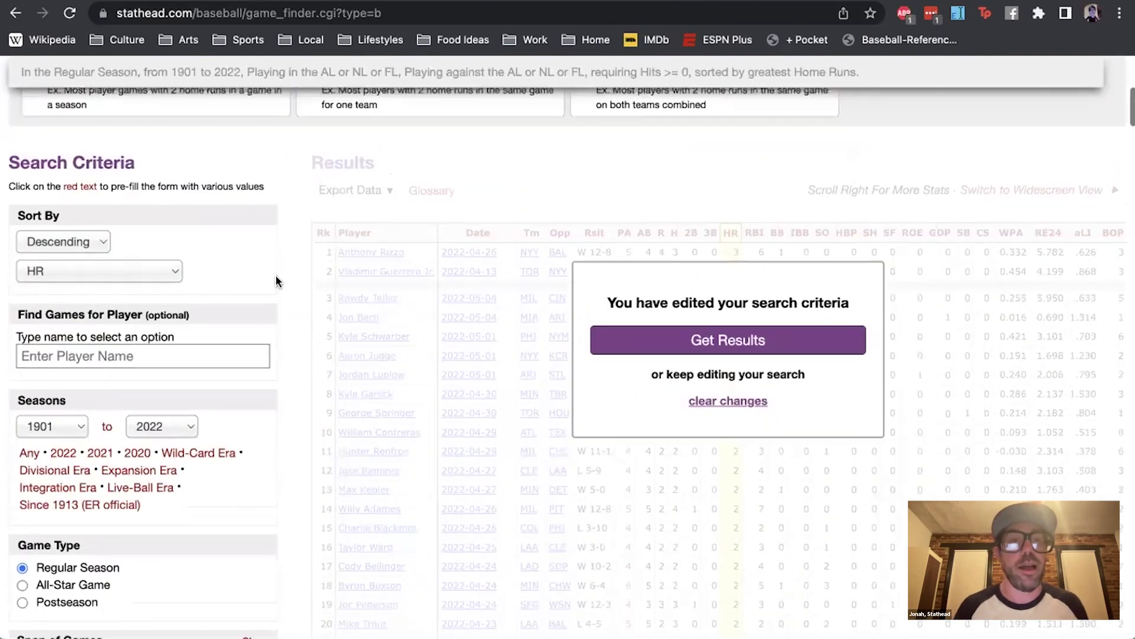
pyautogui.click(65, 561)
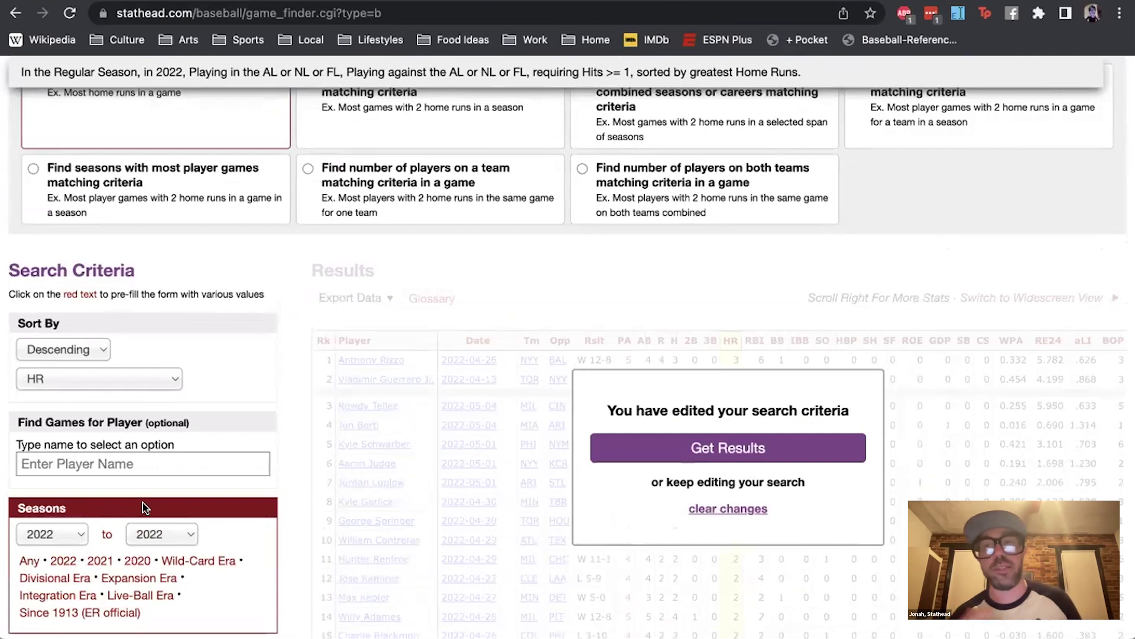
# - Run the search for players with the most games in a season matching the criteria and look over the ranking
pyautogui.scroll(1, 316, 328)
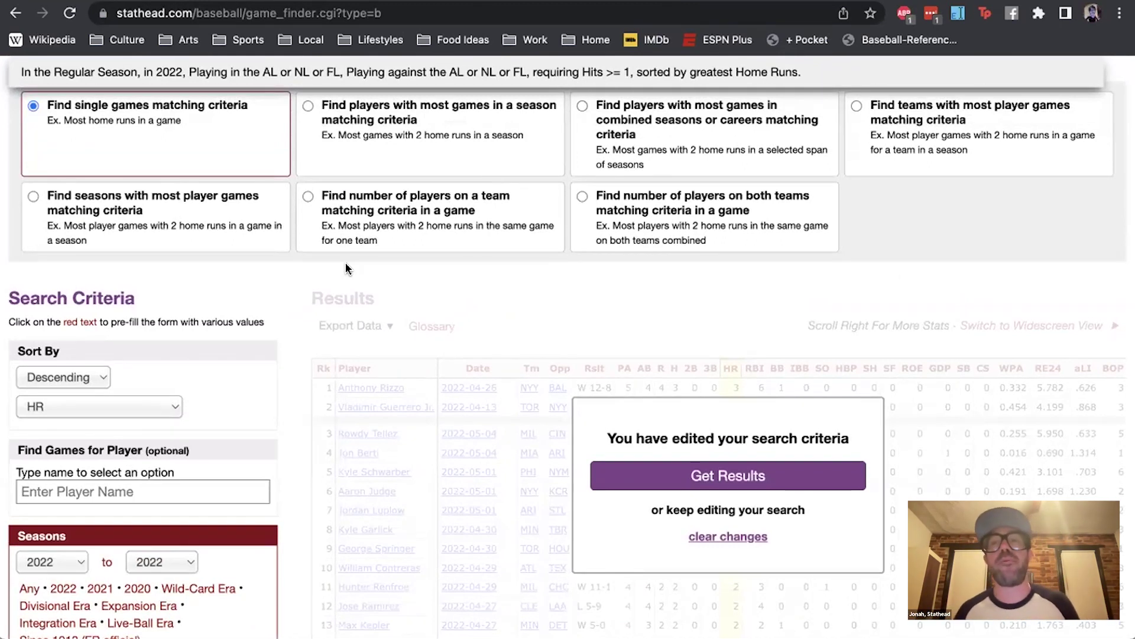
pyautogui.click(366, 112)
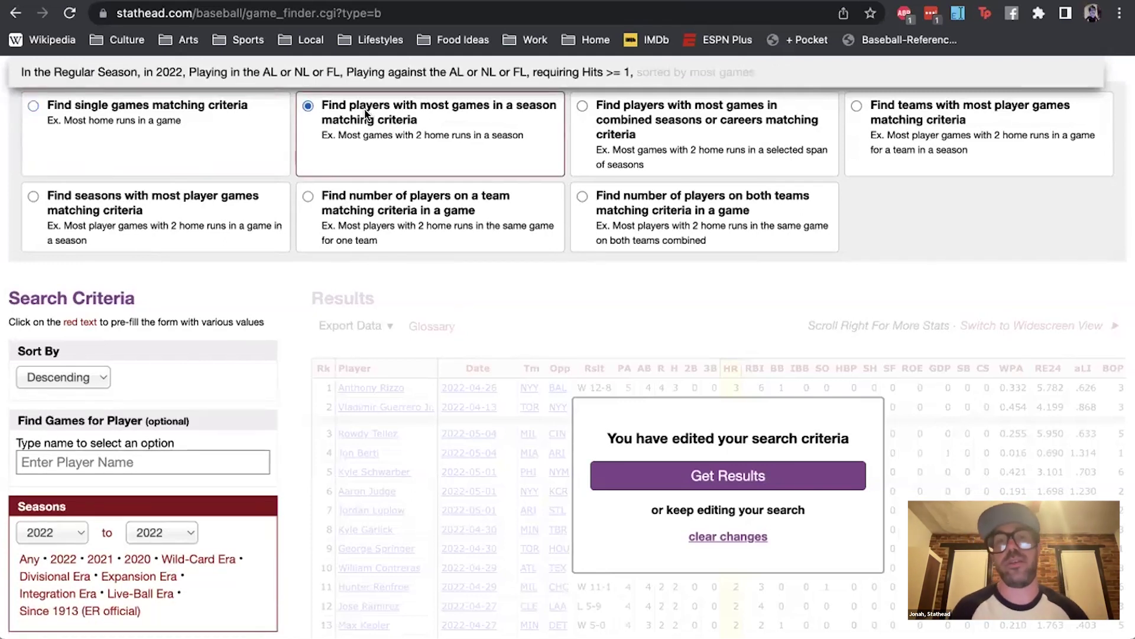
pyautogui.click(640, 484)
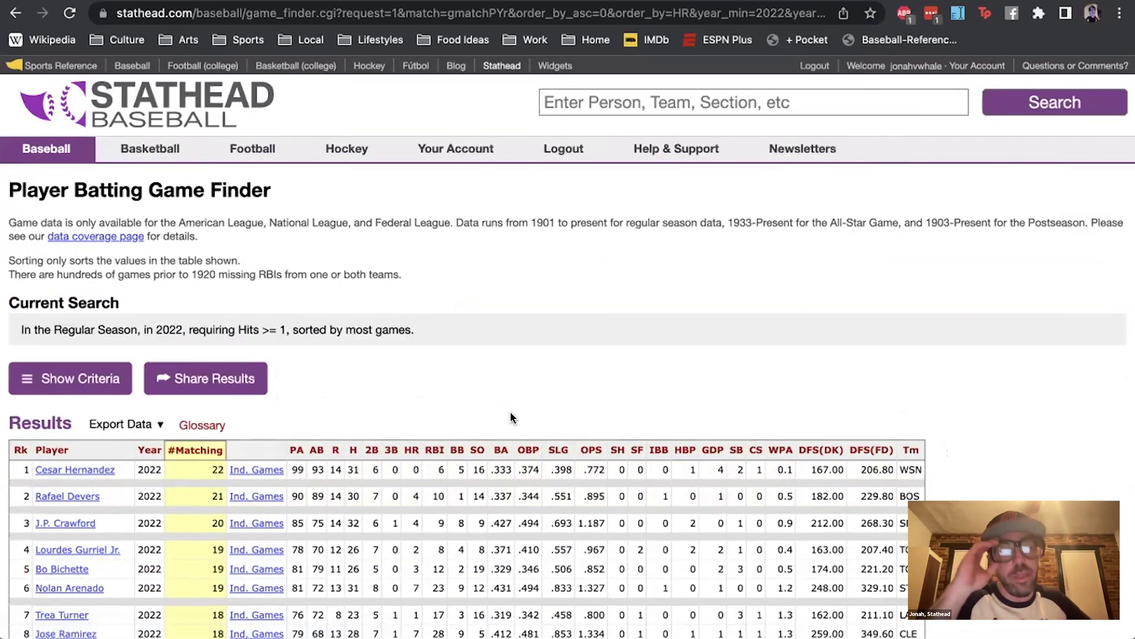
pyautogui.scroll(-3, 509, 417)
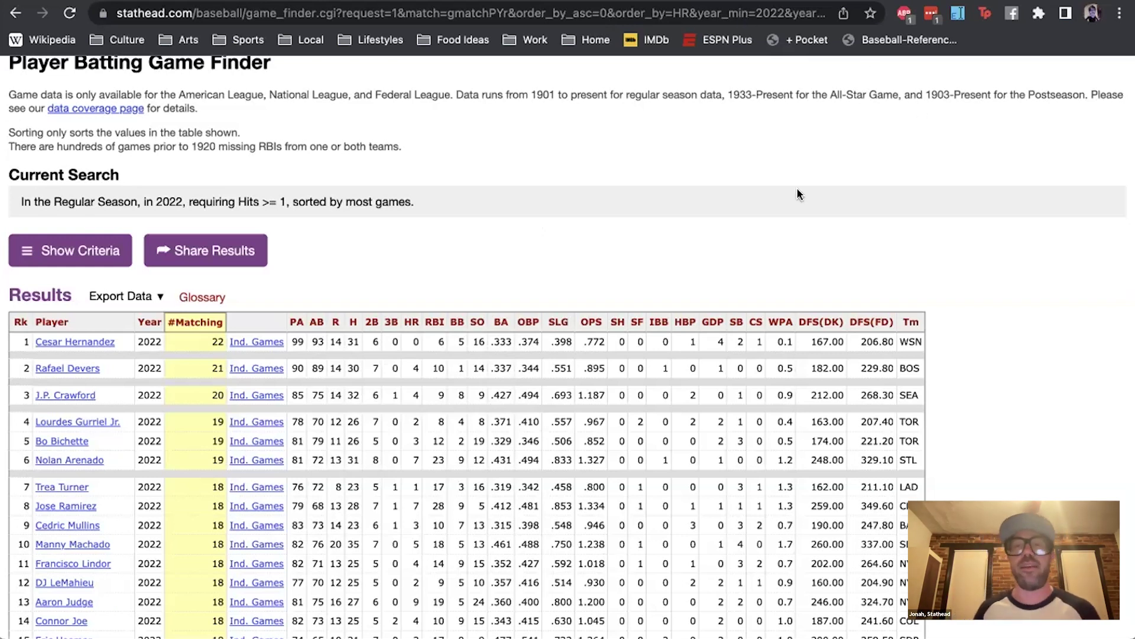
pyautogui.scroll(5, 799, 194)
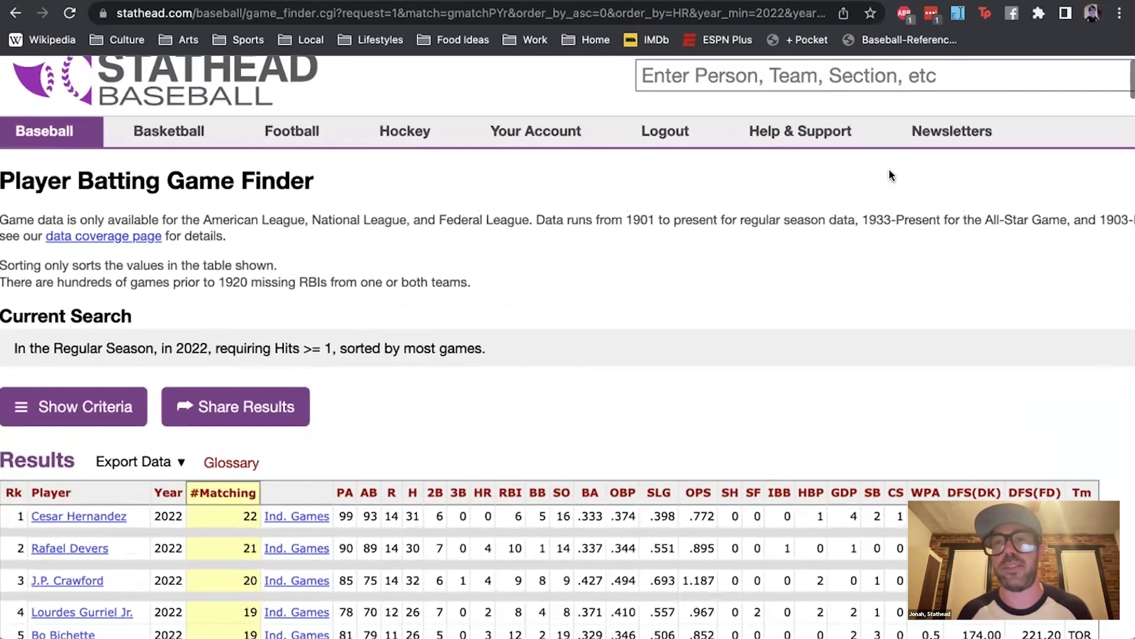
pyautogui.scroll(-3, 670, 284)
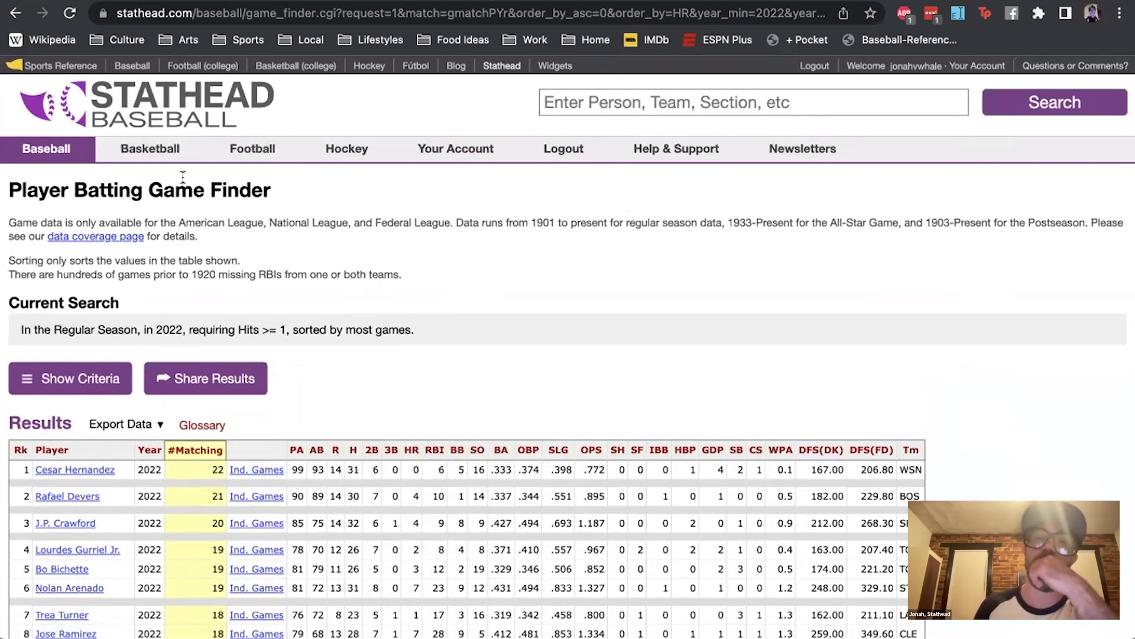
# - Reopen the search criteria, switch to finding single games matching criteria and sort them by Date of Game
pyautogui.scroll(-3, 182, 176)
pyautogui.click(66, 209)
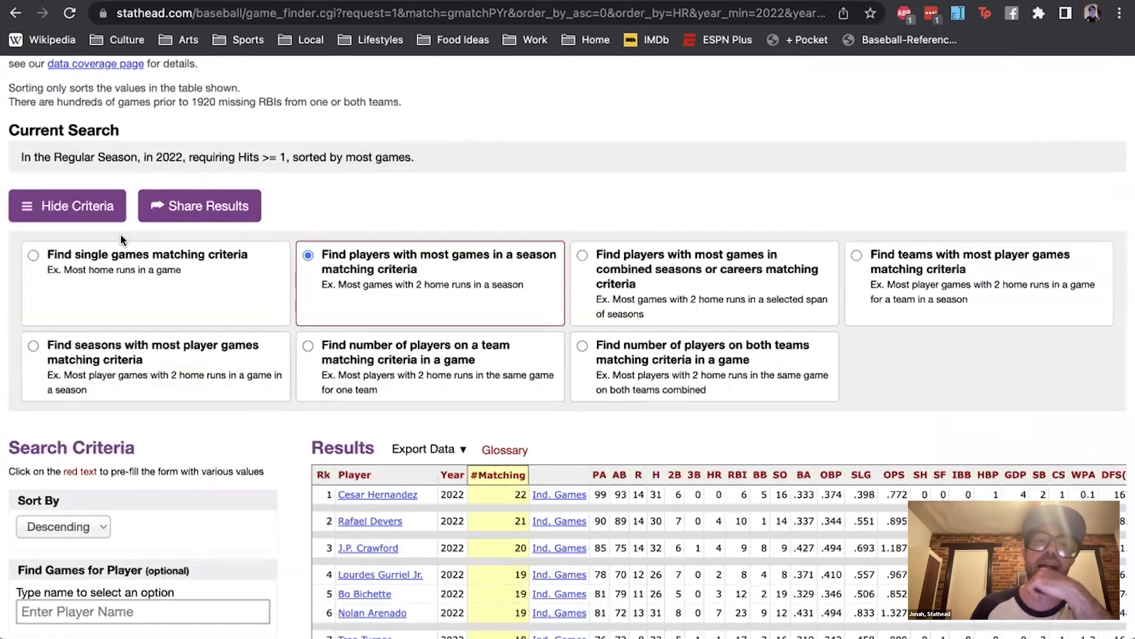
pyautogui.doubleClick(120, 253)
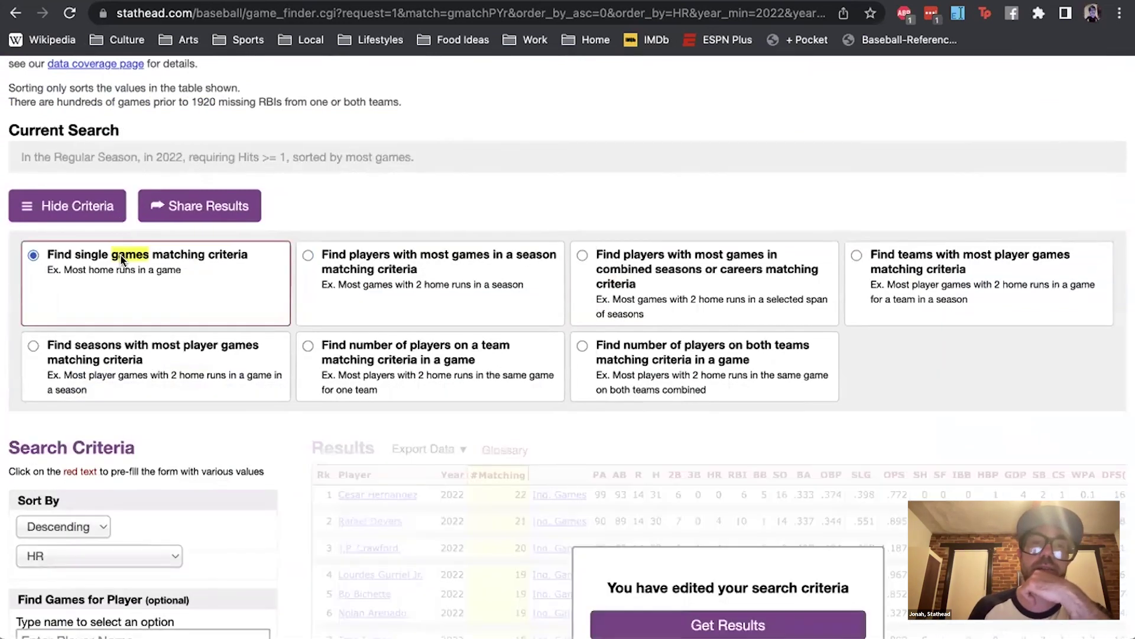
pyautogui.scroll(-3, 120, 260)
pyautogui.scroll(-4, 122, 258)
pyautogui.click(129, 159)
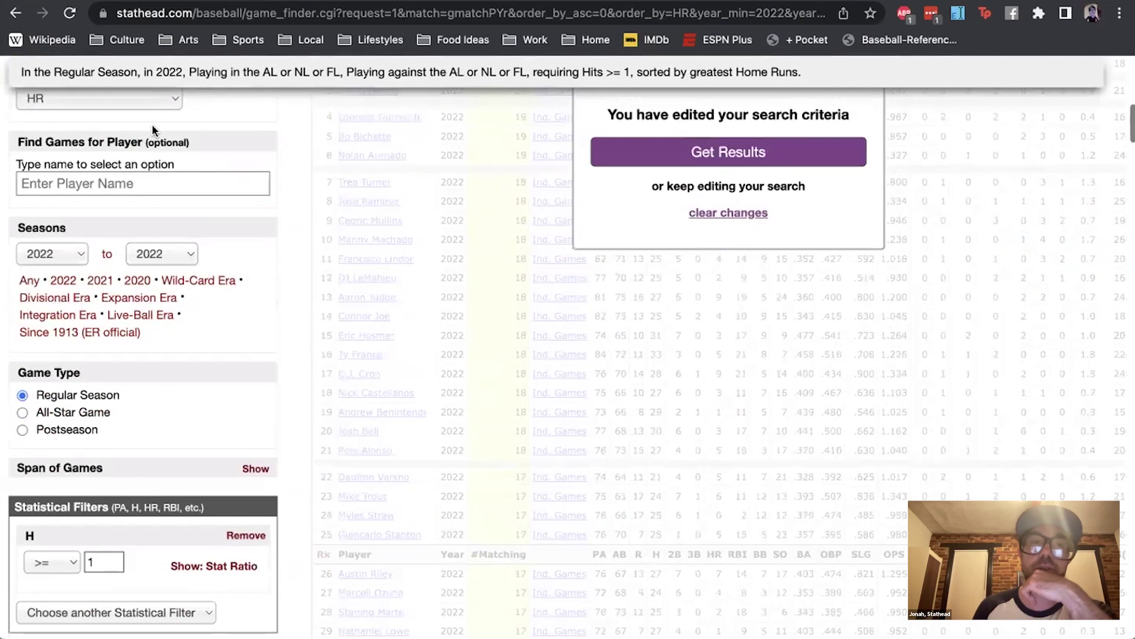
pyautogui.click(211, 294)
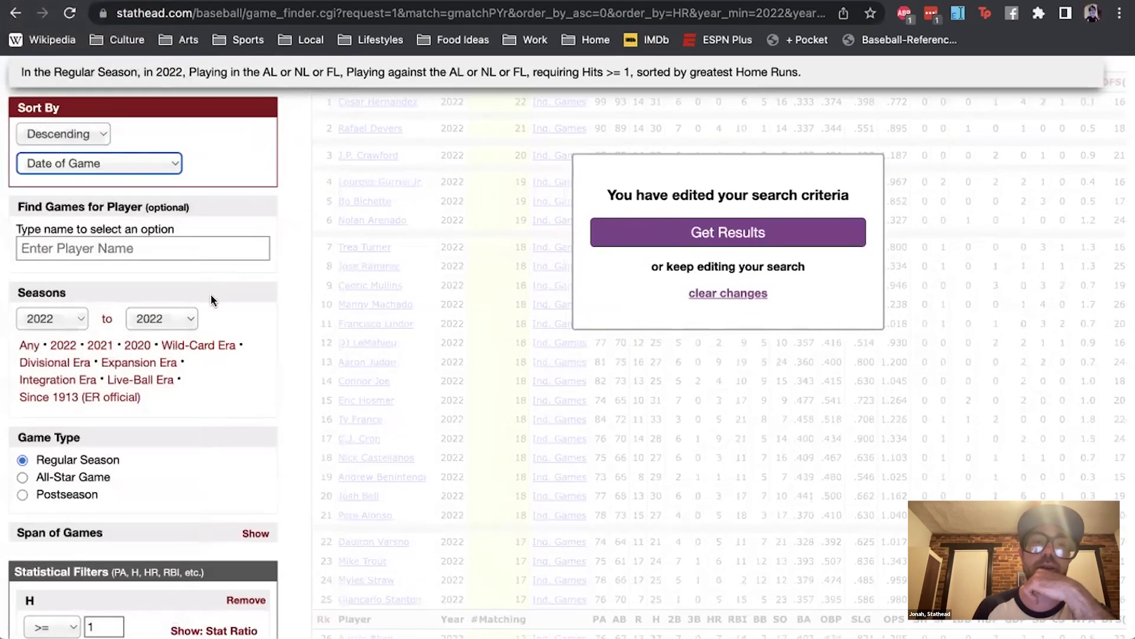
# - Set the minimum in the H statistical filter to 2 hits
pyautogui.scroll(-3, 216, 325)
pyautogui.scroll(-2, 220, 361)
pyautogui.click(113, 376)
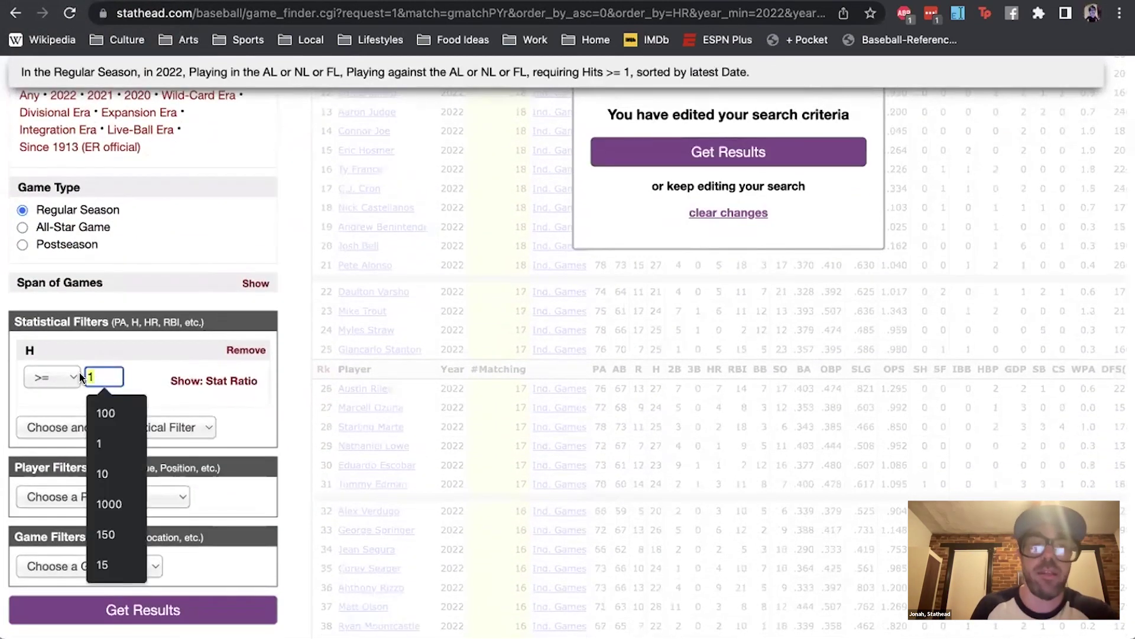
pyautogui.write('2')
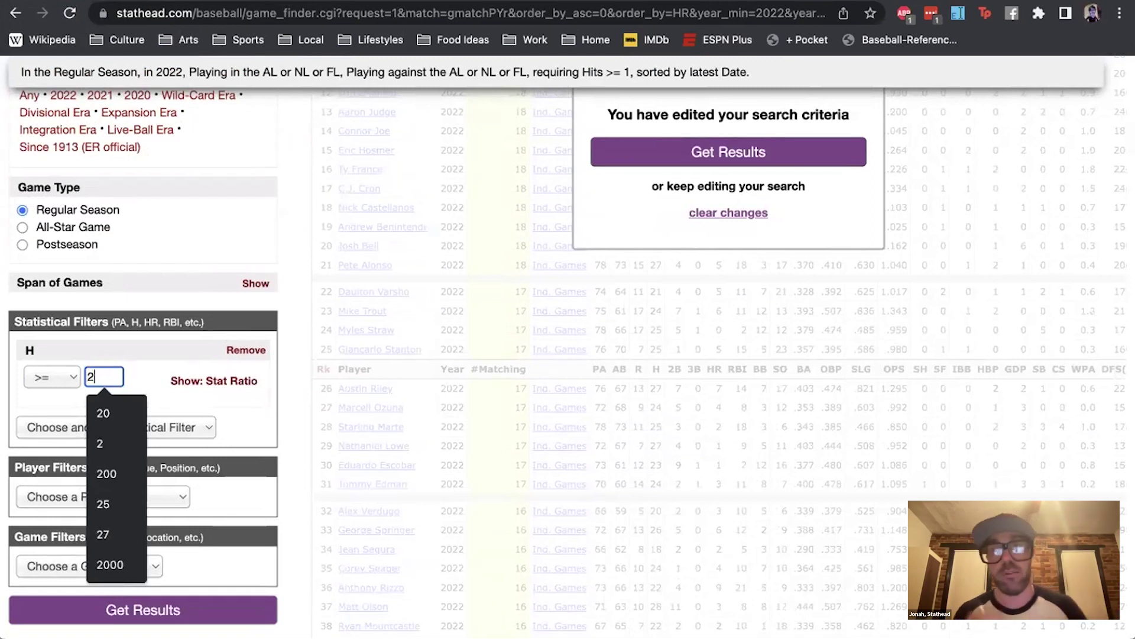
# - Add a Batter's Defensive Position player filter with only P selected
pyautogui.scroll(-1, 188, 443)
pyautogui.click(159, 496)
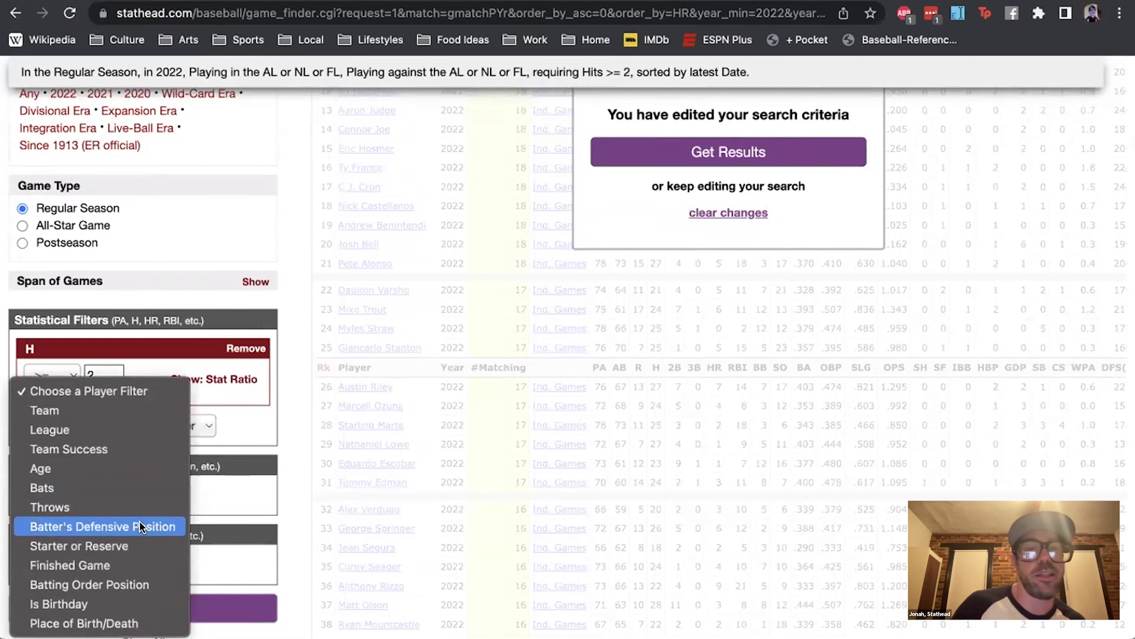
pyautogui.click(140, 526)
pyautogui.scroll(-3, 169, 441)
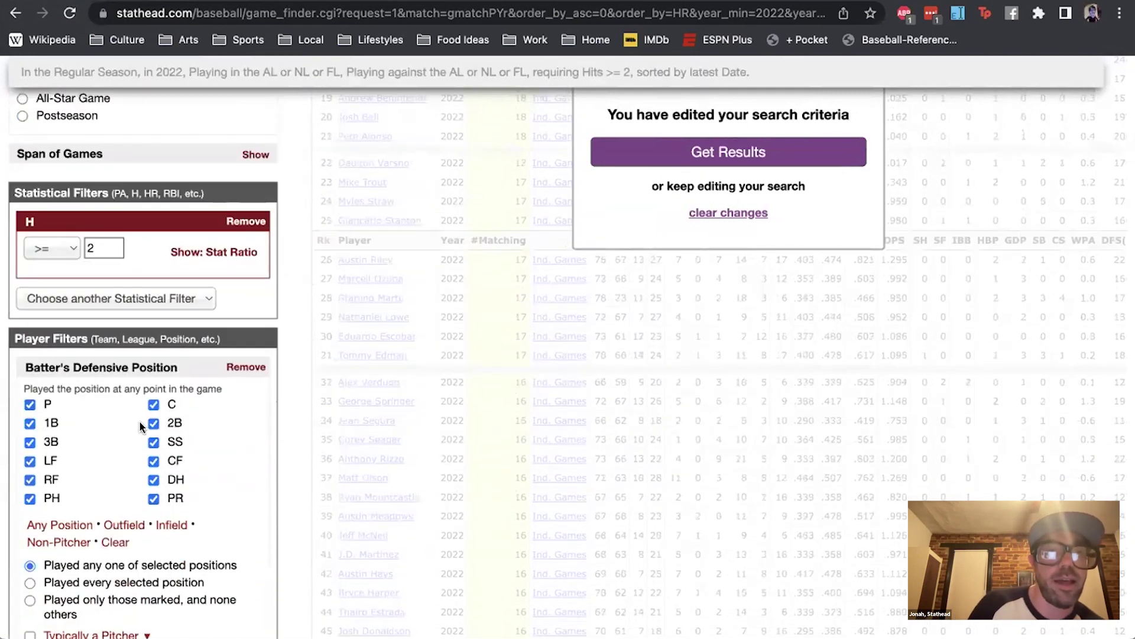
pyautogui.click(114, 542)
pyautogui.click(30, 404)
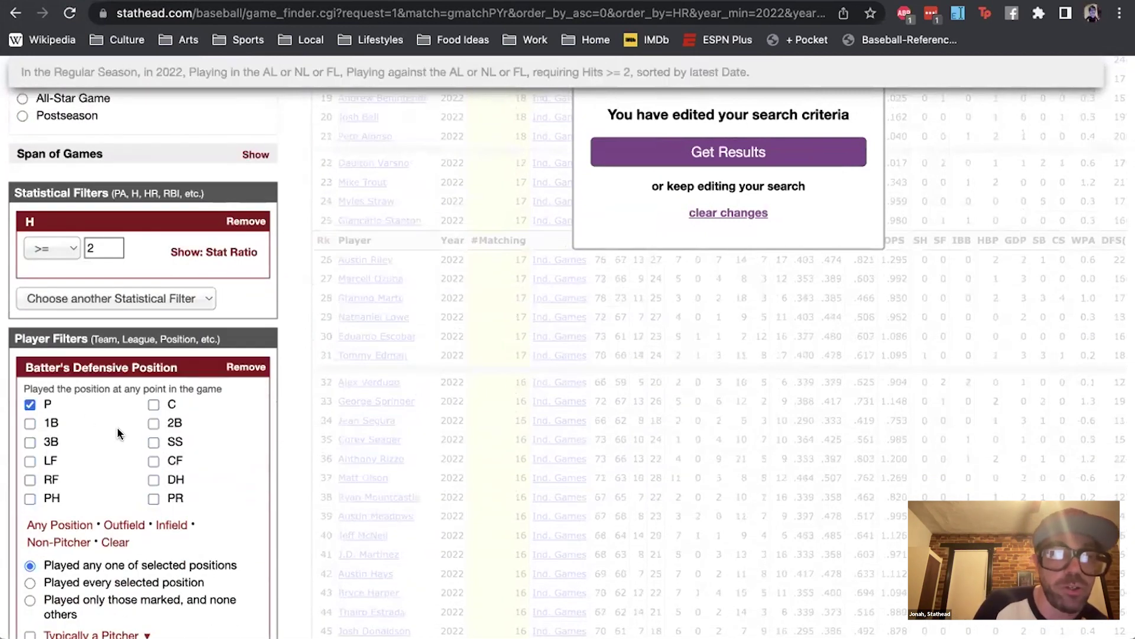
pyautogui.scroll(-2, 117, 427)
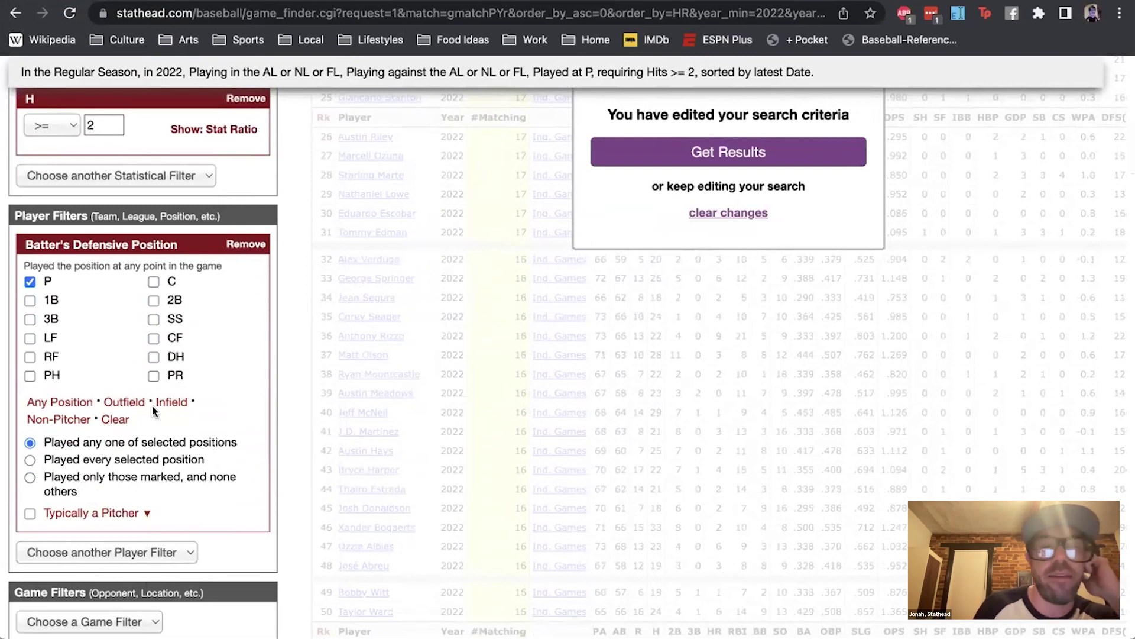
pyautogui.scroll(-2, 283, 296)
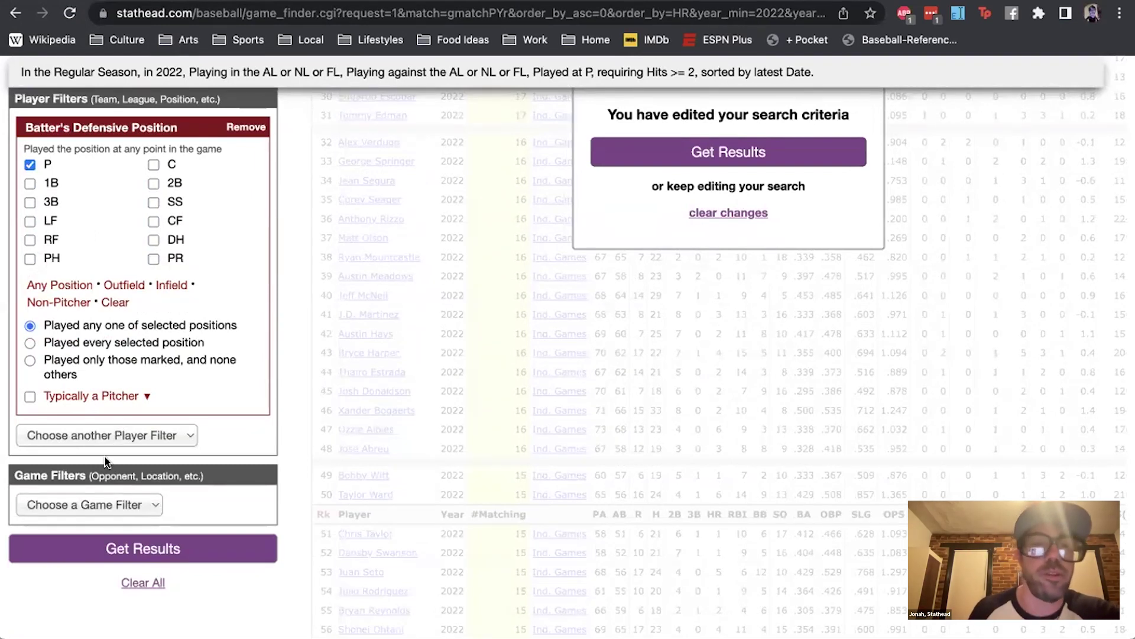
pyautogui.click(111, 435)
pyautogui.scroll(-2, 109, 431)
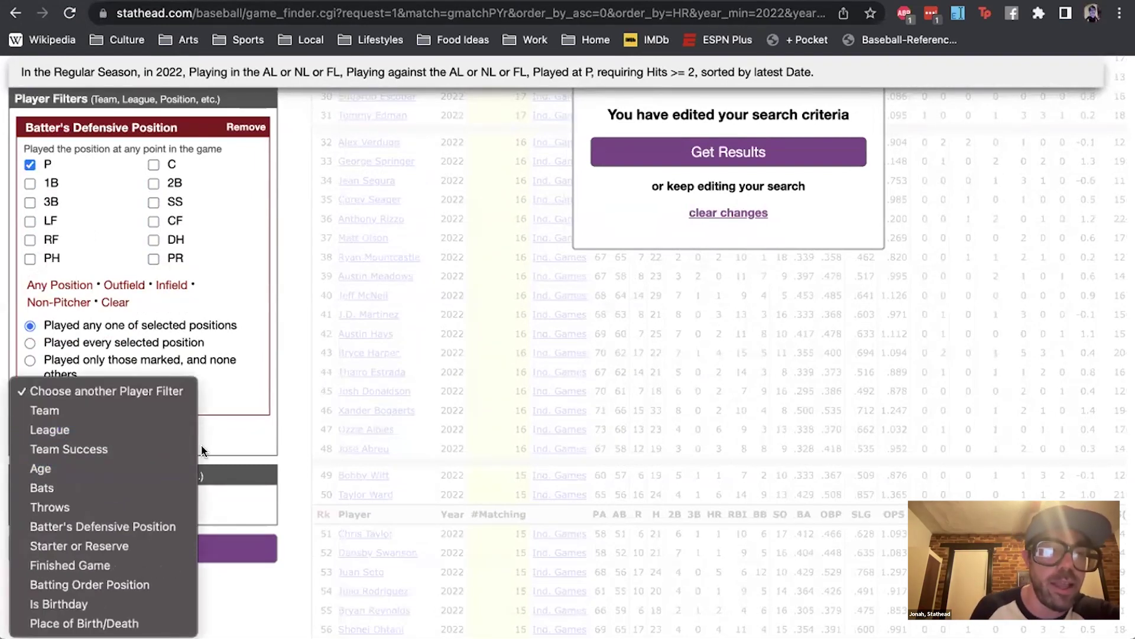
pyautogui.click(211, 497)
# - Add a Ballpark game filter to the search criteria and set it to Fenway Park
pyautogui.click(95, 505)
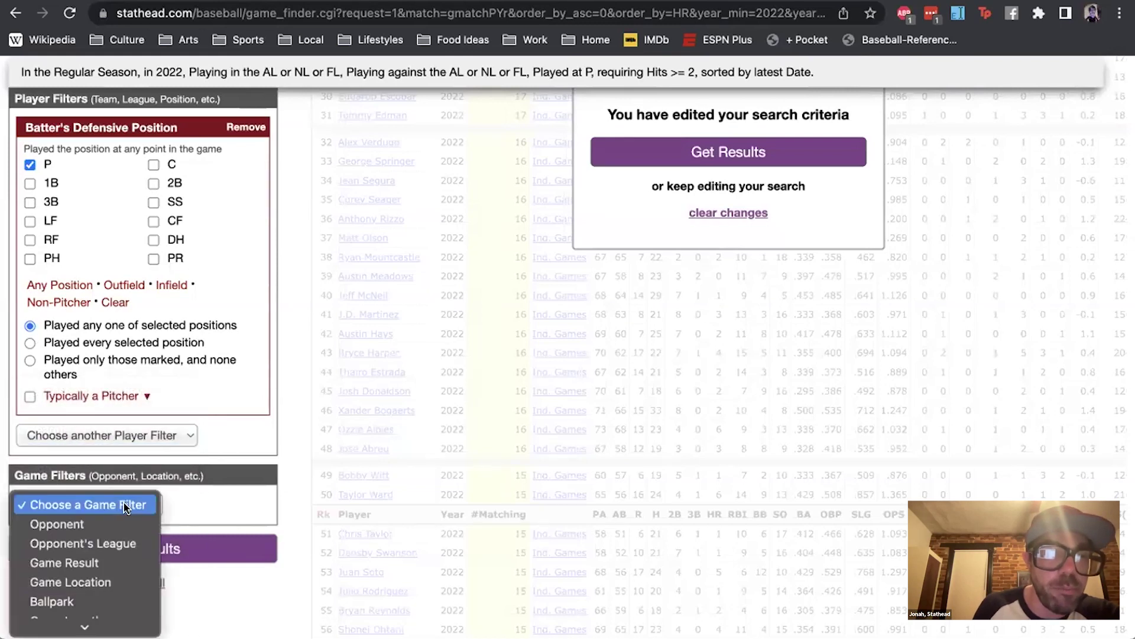
pyautogui.scroll(-3, 106, 530)
pyautogui.click(104, 545)
pyautogui.click(99, 526)
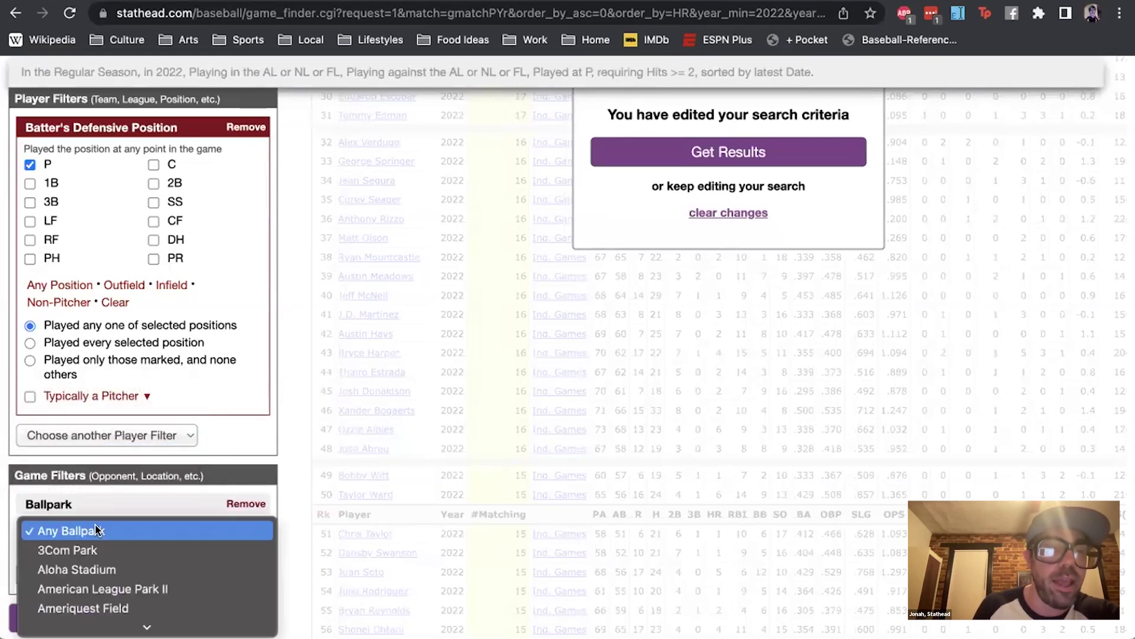
pyautogui.scroll(-5, 97, 526)
pyautogui.scroll(-10, 98, 526)
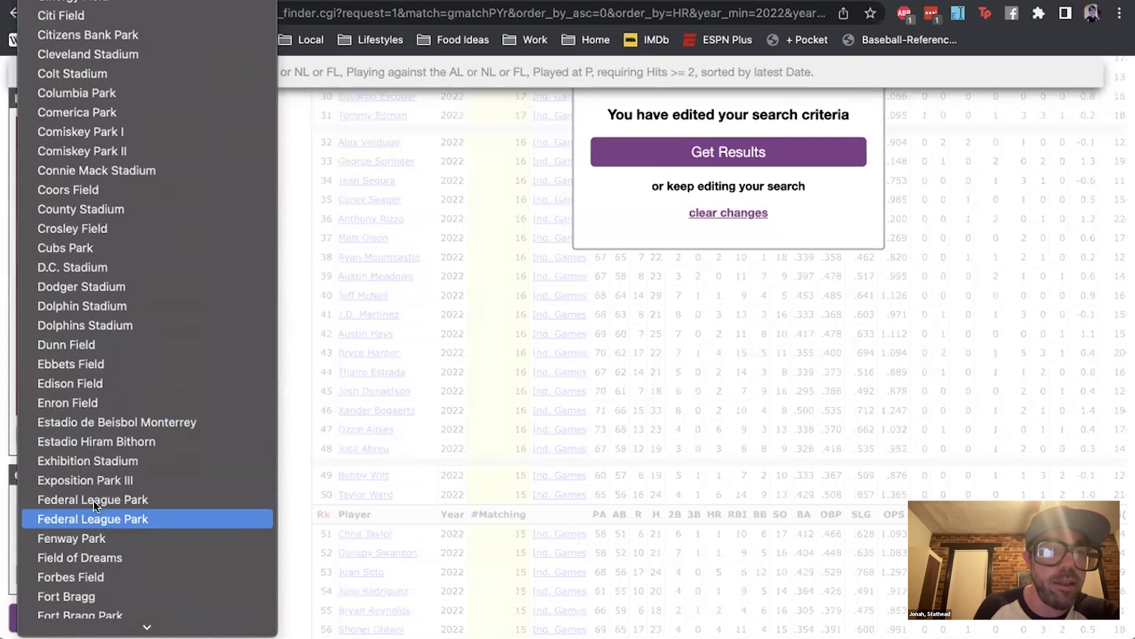
pyautogui.click(83, 537)
# - Widen the seasons range to Any and get the results for the edited game search
pyautogui.scroll(10, 176, 566)
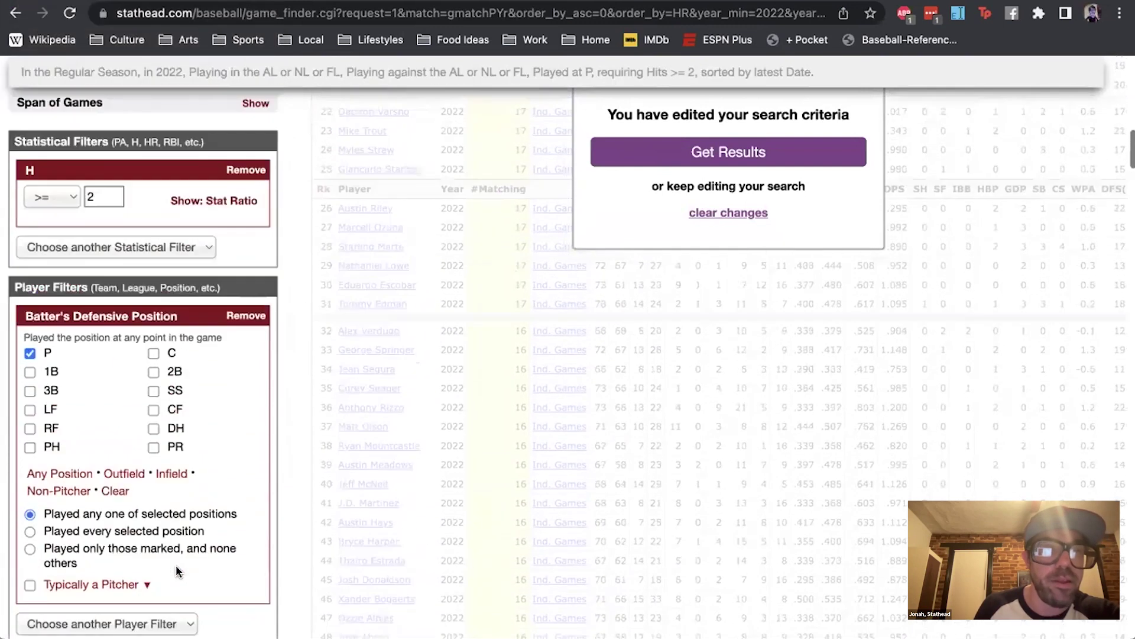
pyautogui.scroll(-5, 175, 565)
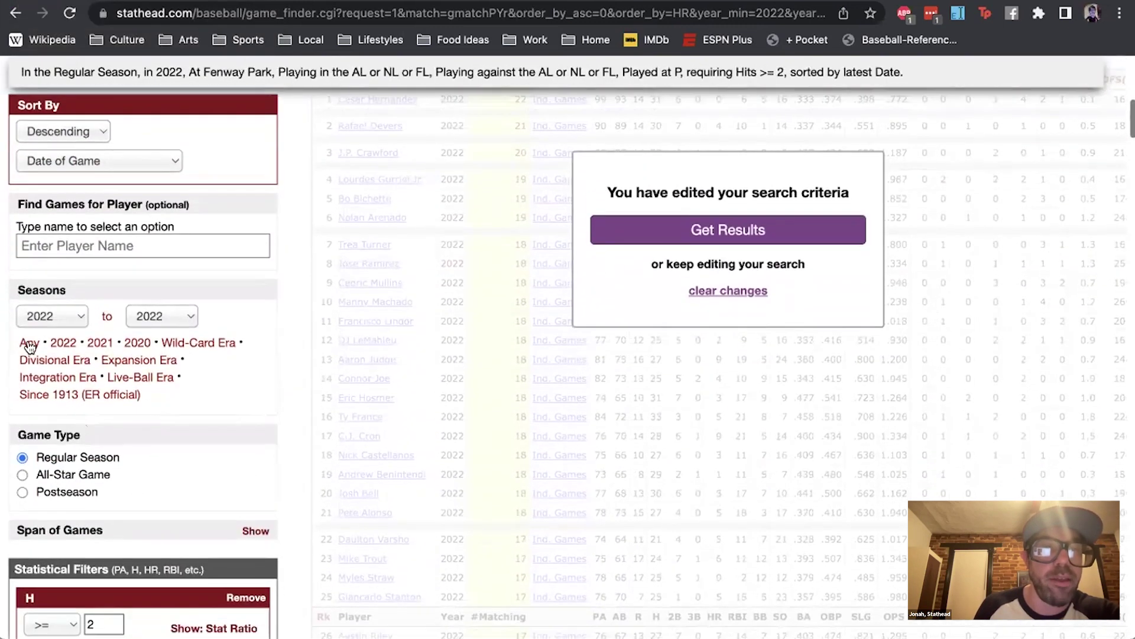
pyautogui.click(28, 343)
pyautogui.scroll(-15, 163, 395)
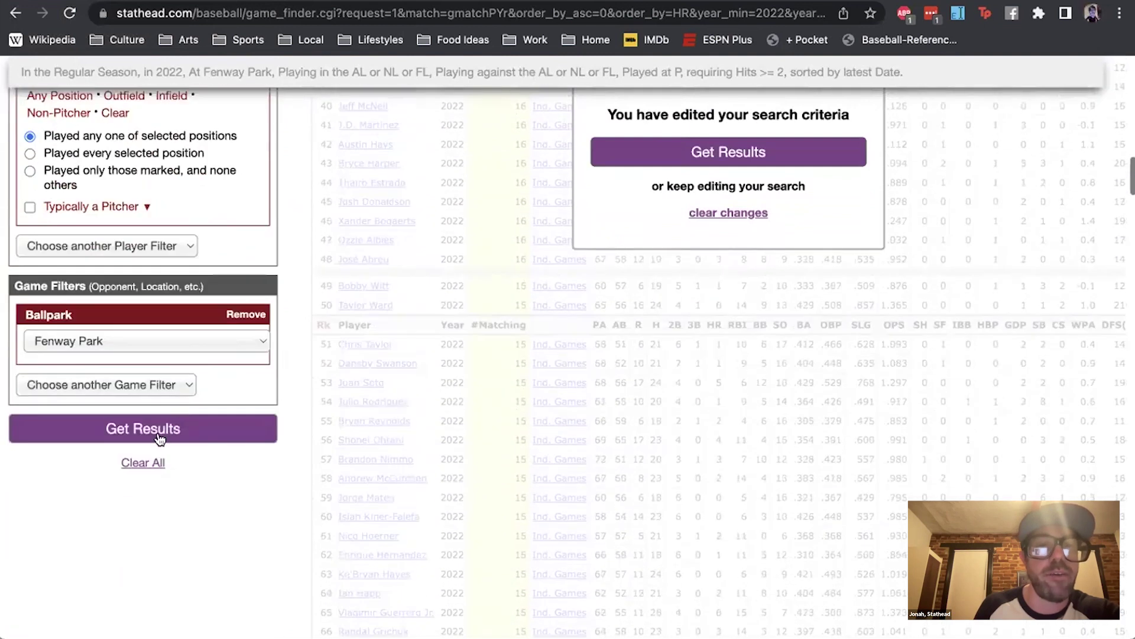
pyautogui.click(152, 427)
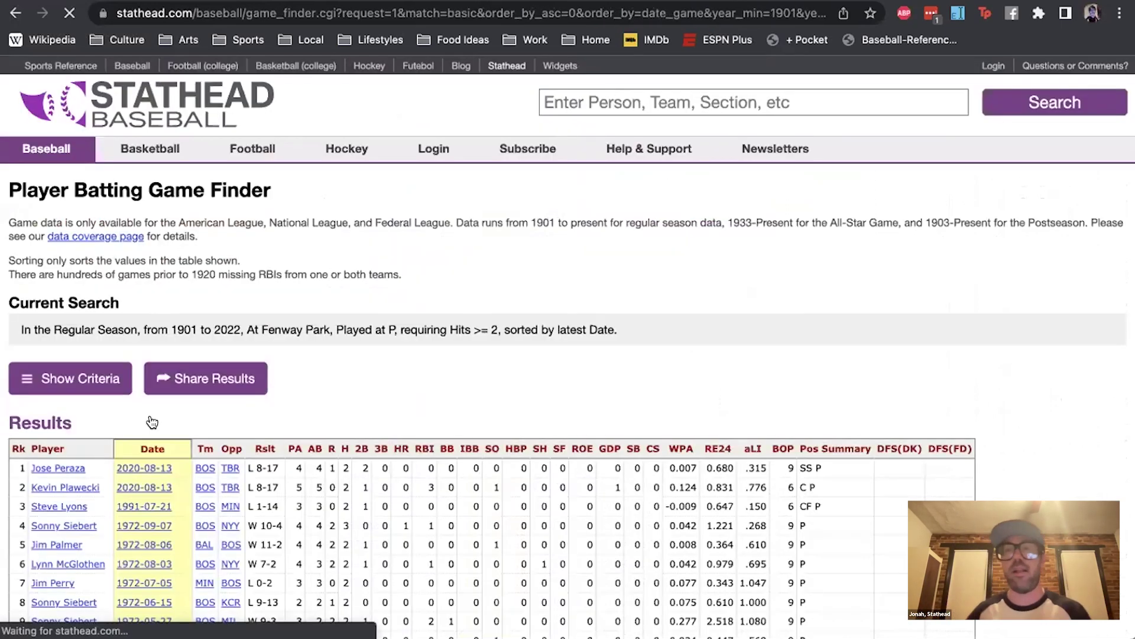
# - Look over the list of Fenway Park games with two or more hits by players who pitched, from the latest dates back into the 1950s
pyautogui.scroll(-15, 151, 421)
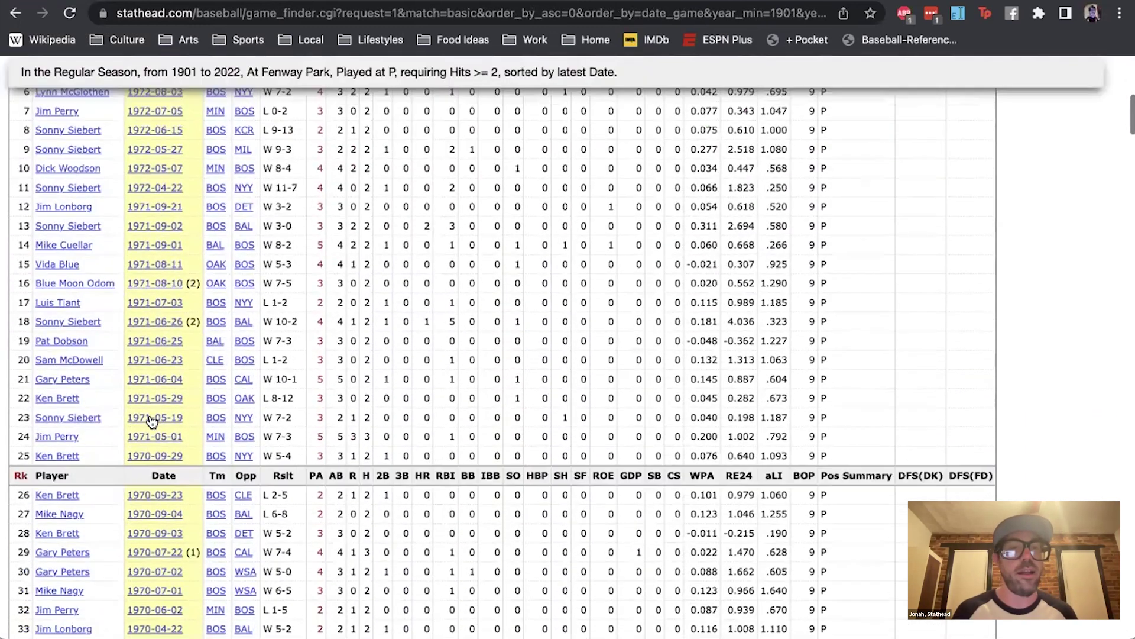
pyautogui.scroll(15, 150, 421)
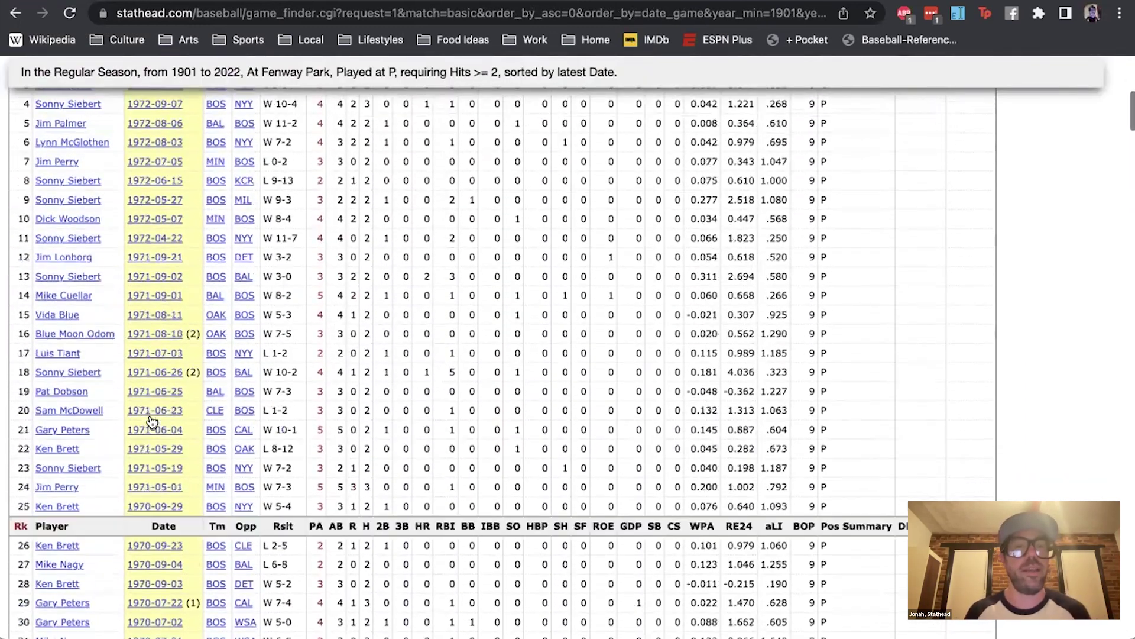
pyautogui.scroll(-4, 119, 317)
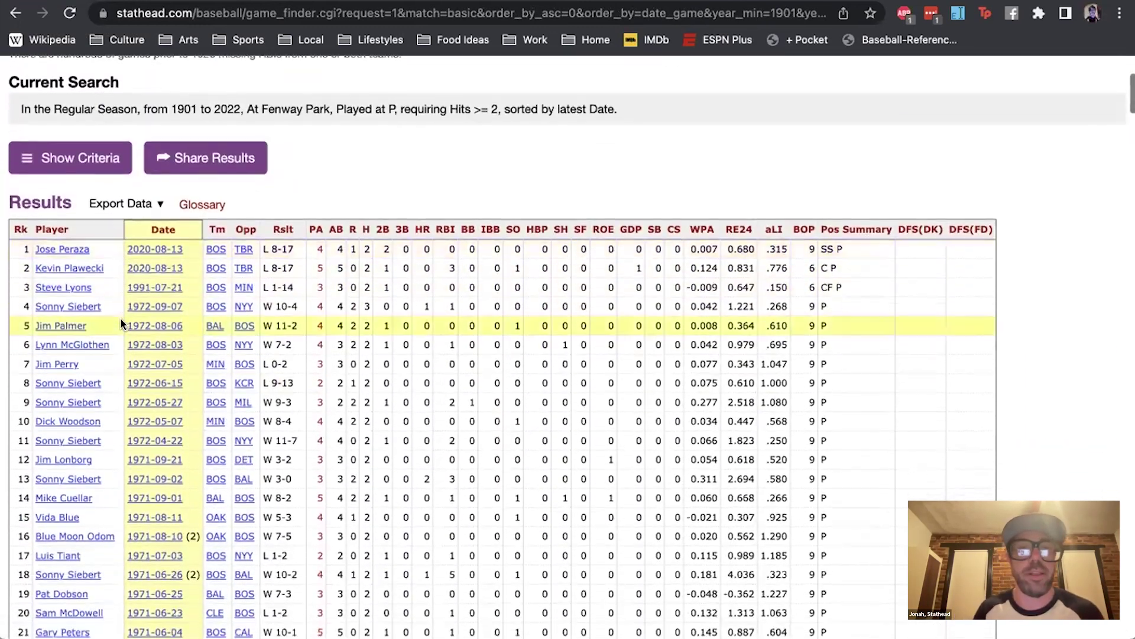
pyautogui.scroll(-4, 117, 318)
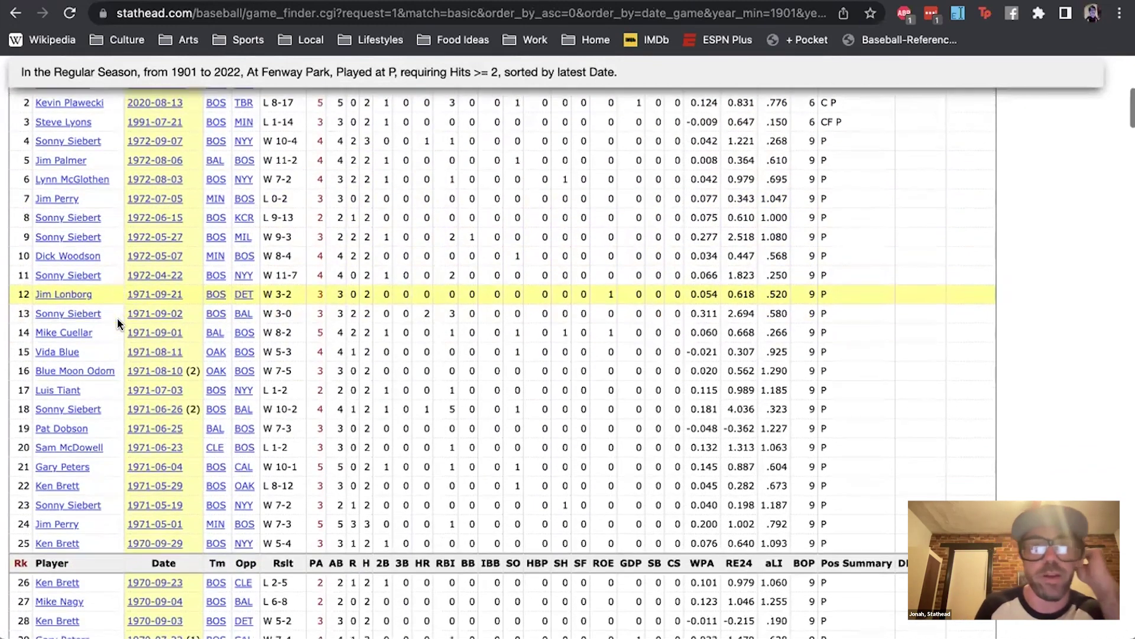
pyautogui.scroll(-20, 117, 318)
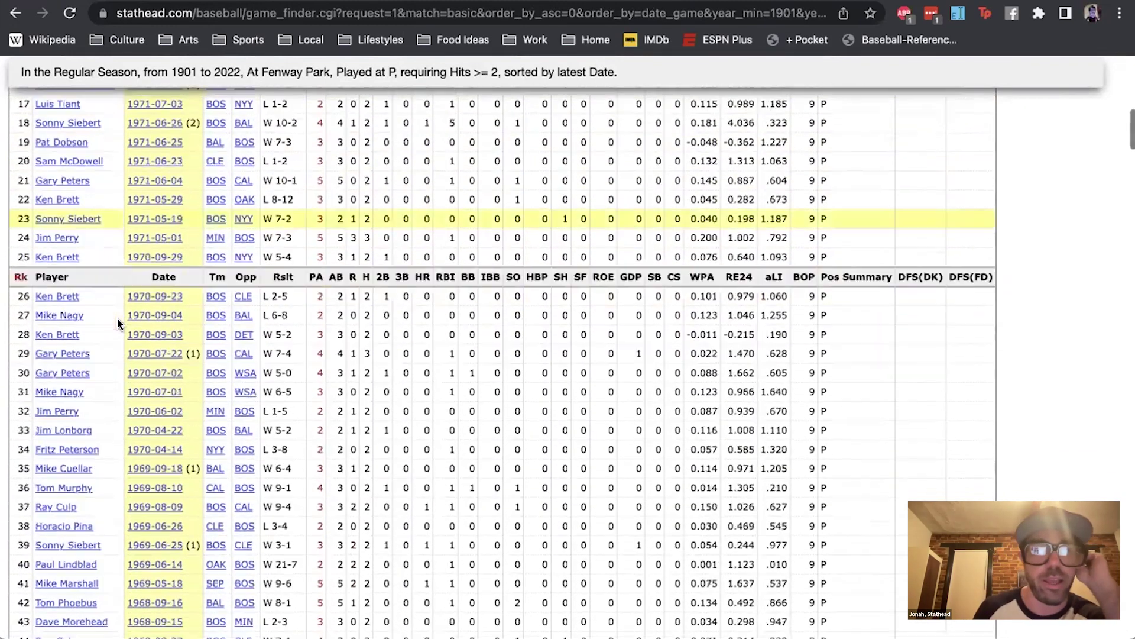
pyautogui.scroll(-20, 117, 318)
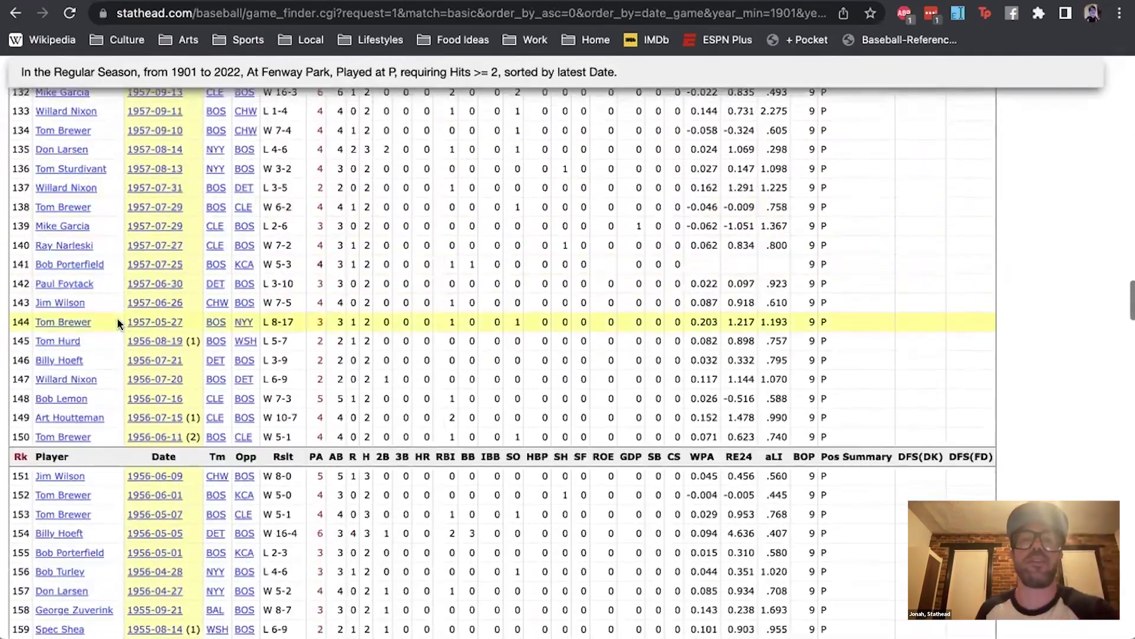
pyautogui.scroll(20, 117, 318)
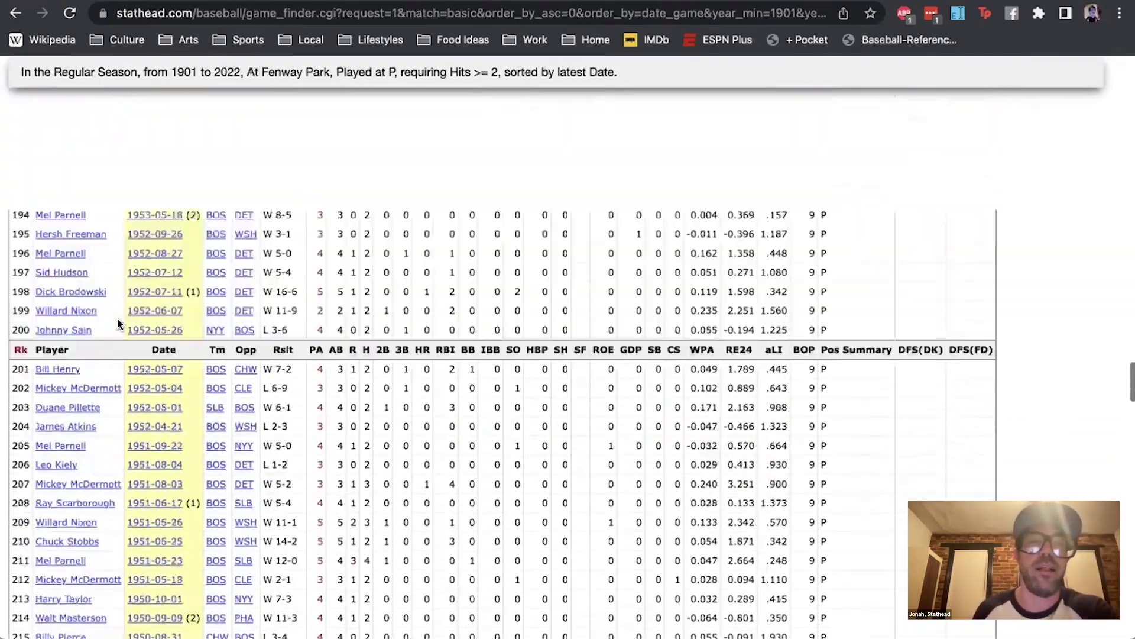
pyautogui.scroll(11, 70, 154)
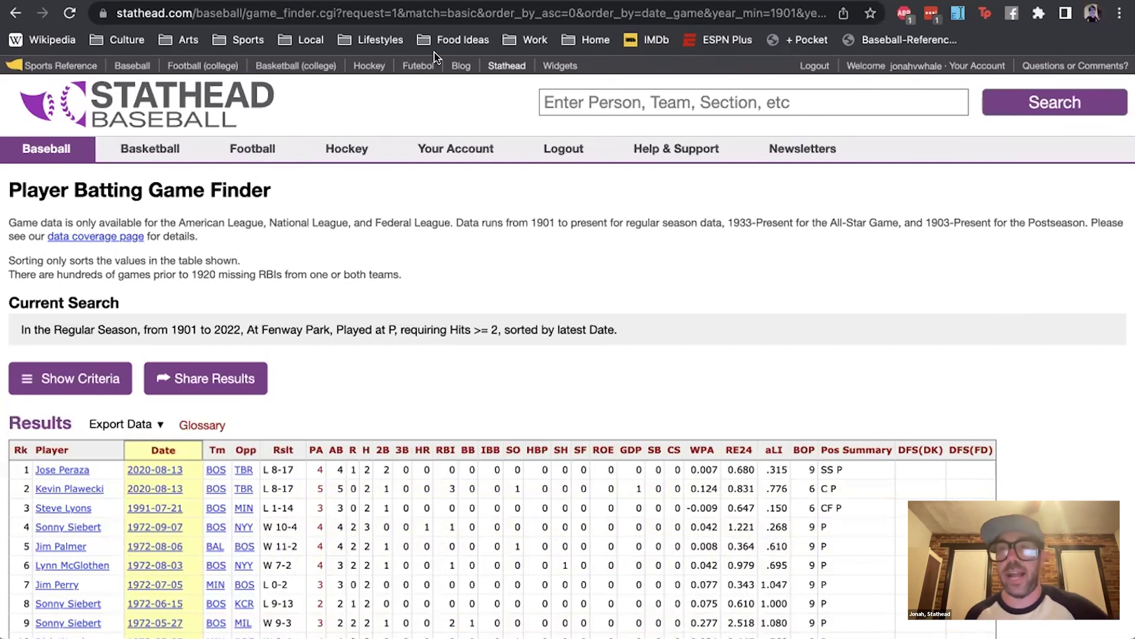
# - Go to the Stathead Baseball home page and open the Team Batting finder under Split Finders
pyautogui.click(47, 151)
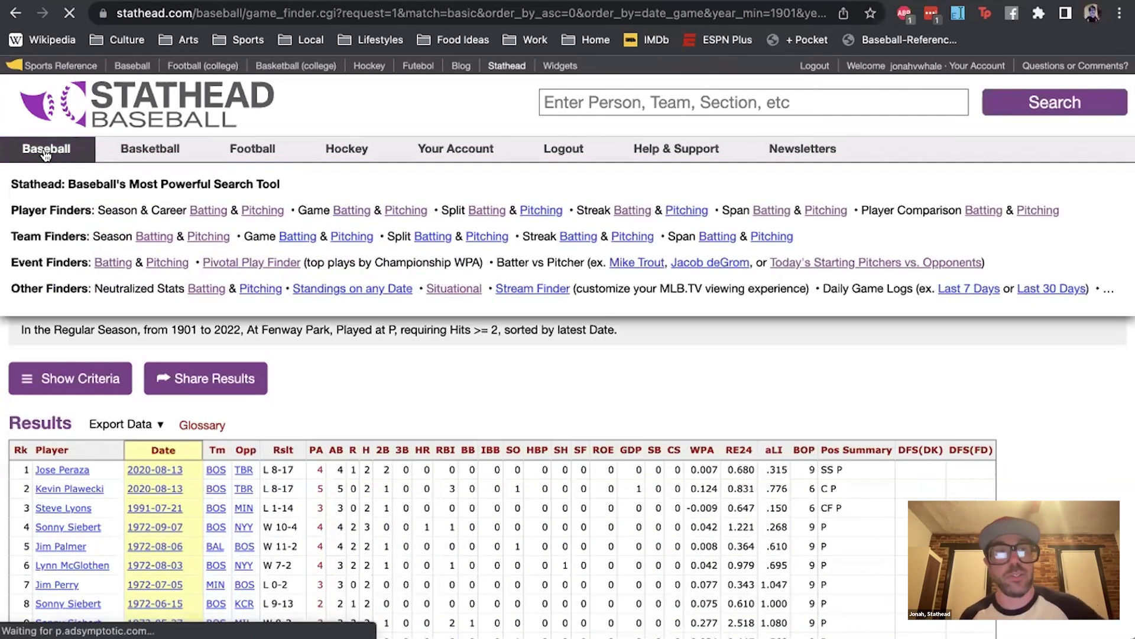
pyautogui.scroll(-4, 171, 225)
pyautogui.scroll(2, 172, 225)
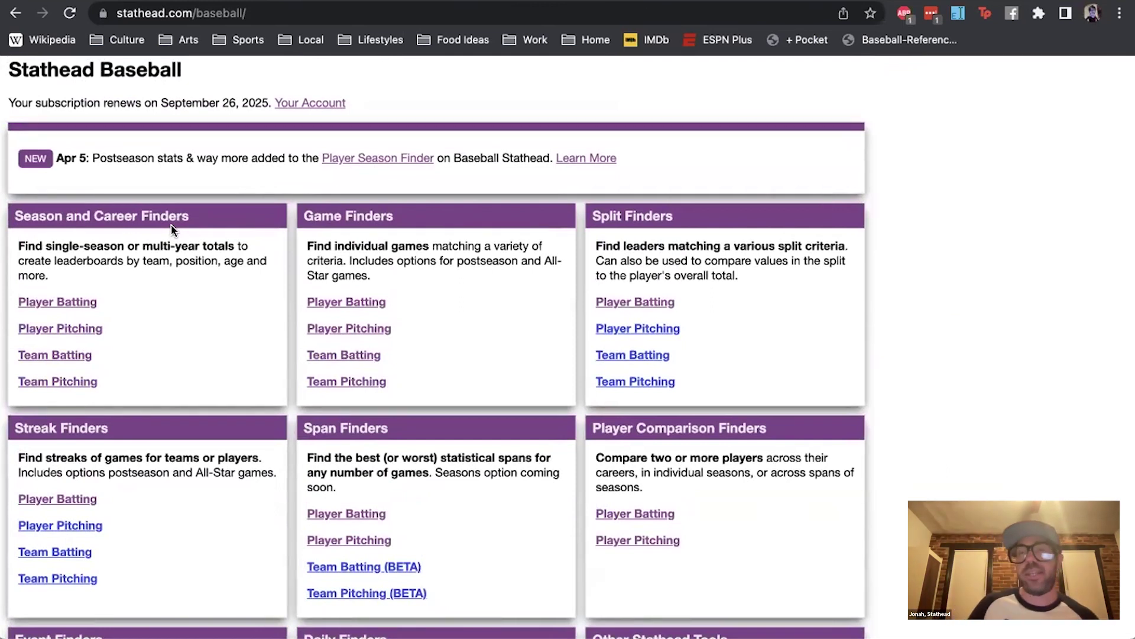
pyautogui.click(620, 355)
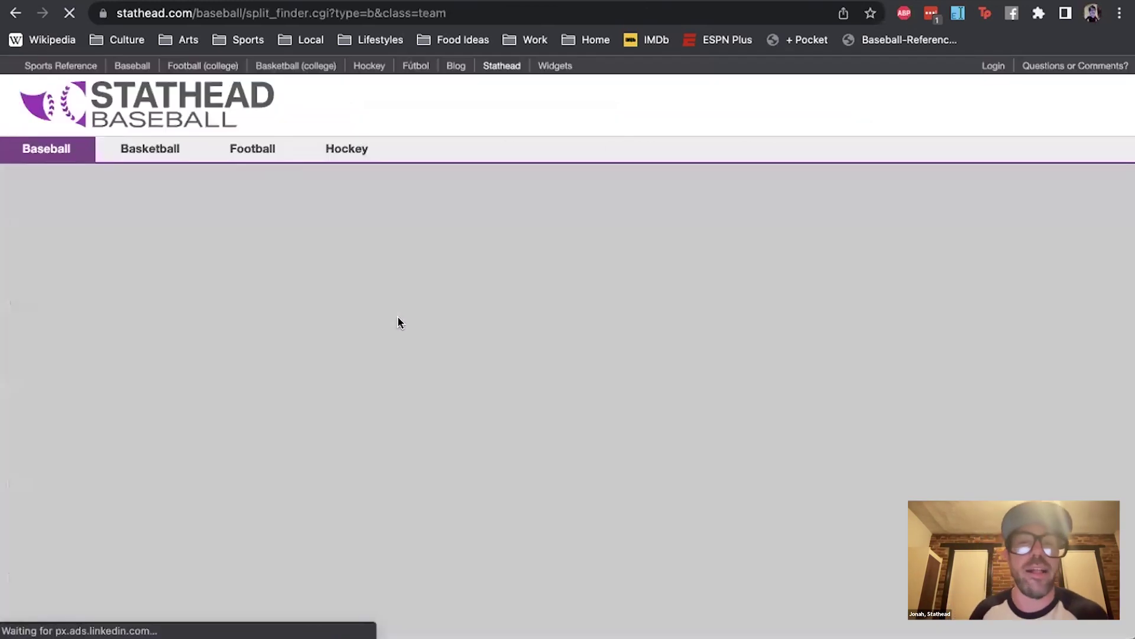
# - Add Team and League filters to the team batting split search, keeping Any Team and the default league selections
pyautogui.scroll(-10, 279, 298)
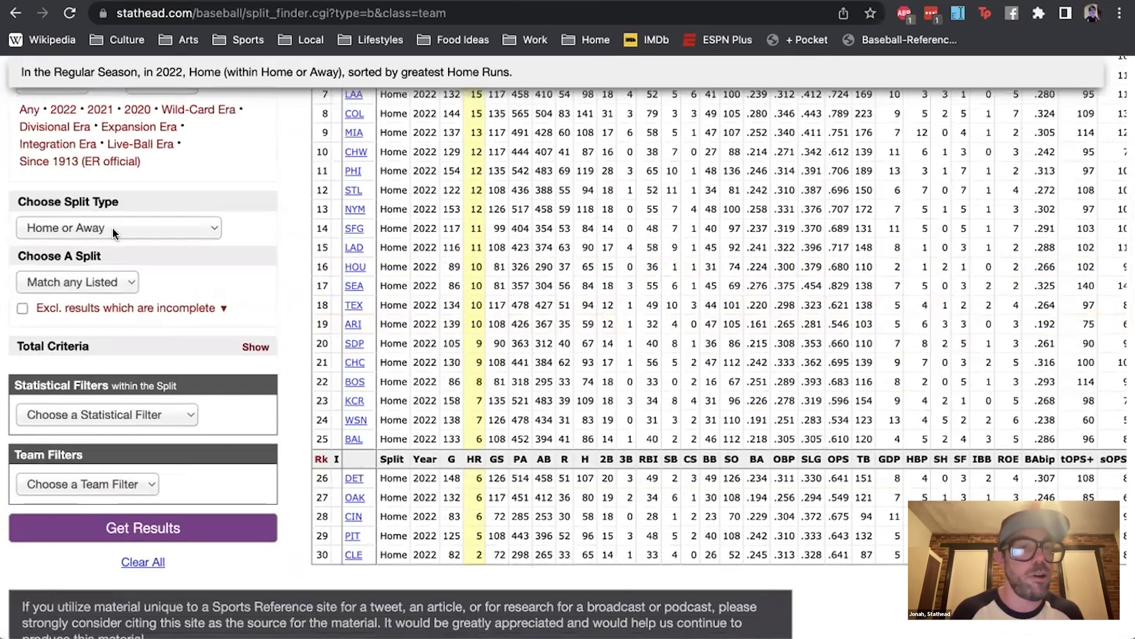
pyautogui.click(89, 282)
pyautogui.click(89, 285)
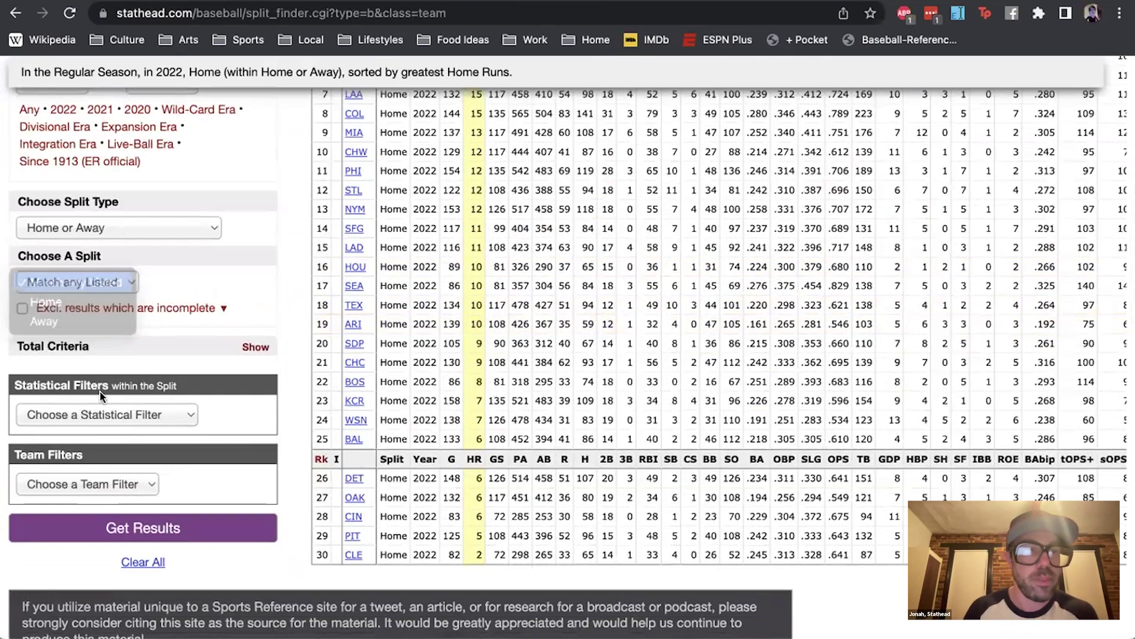
pyautogui.click(79, 480)
pyautogui.click(75, 502)
pyautogui.scroll(-2, 75, 502)
pyautogui.click(103, 448)
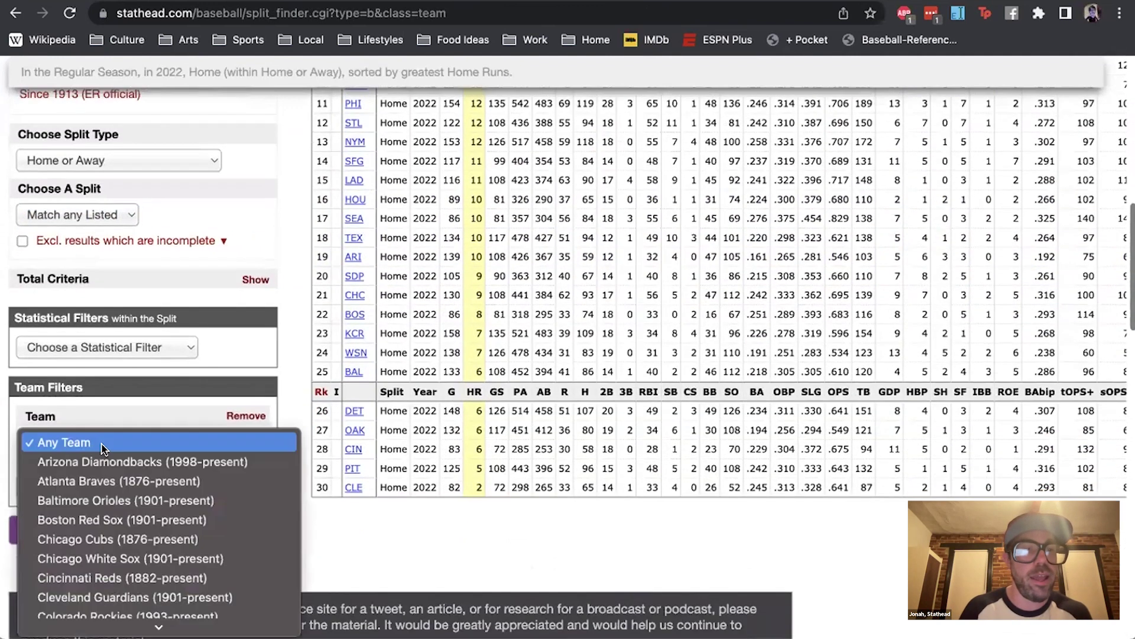
pyautogui.click(329, 570)
pyautogui.click(134, 476)
pyautogui.click(118, 523)
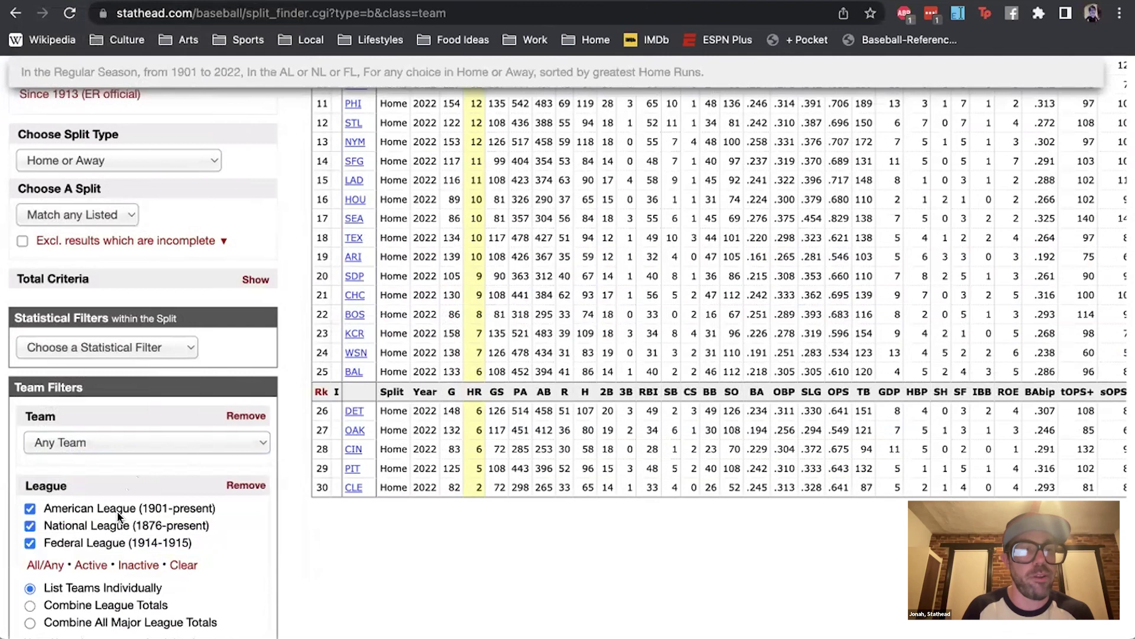
pyautogui.scroll(-2, 118, 516)
pyautogui.scroll(4, 131, 463)
# - Change the split type to Season Totals, keeping the split choice on Match any Listed
pyautogui.click(140, 408)
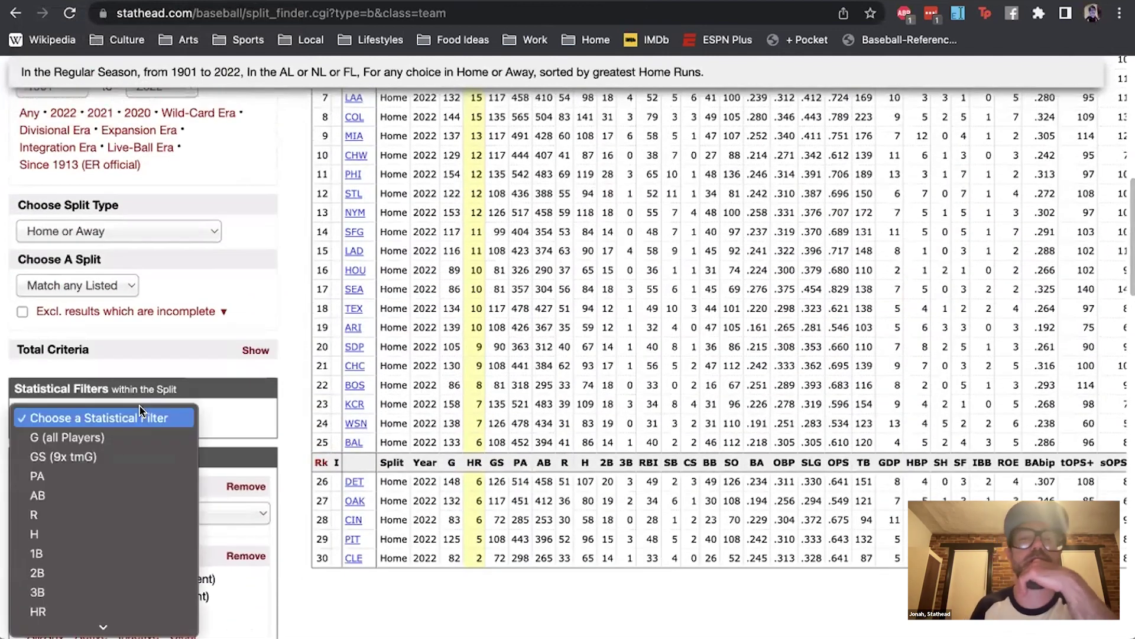
pyautogui.click(139, 407)
pyautogui.click(127, 225)
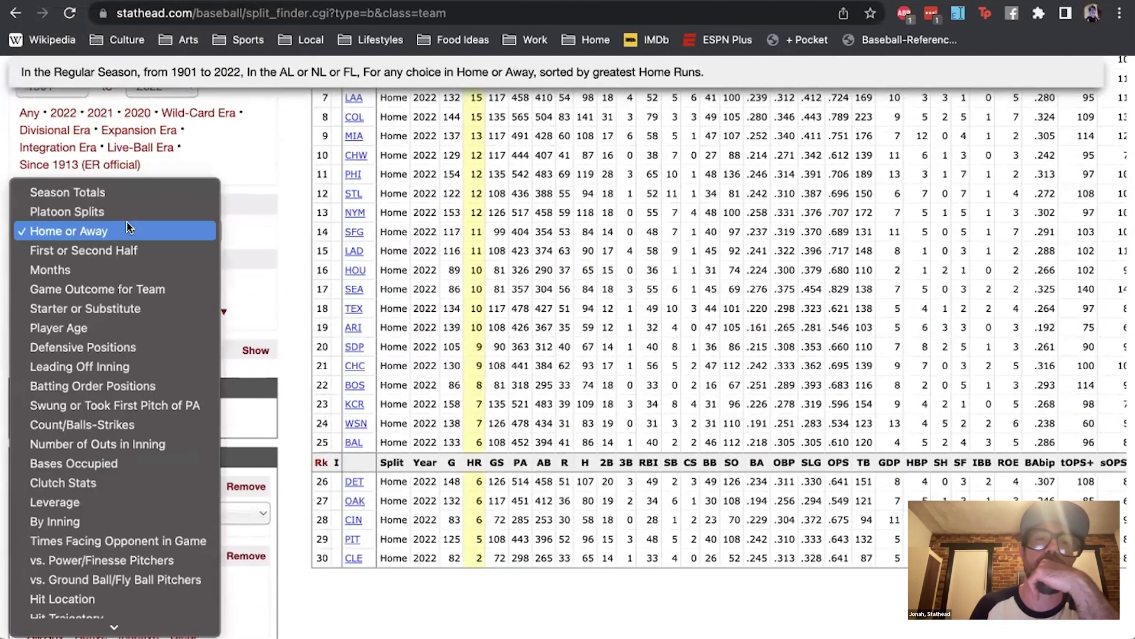
pyautogui.click(139, 189)
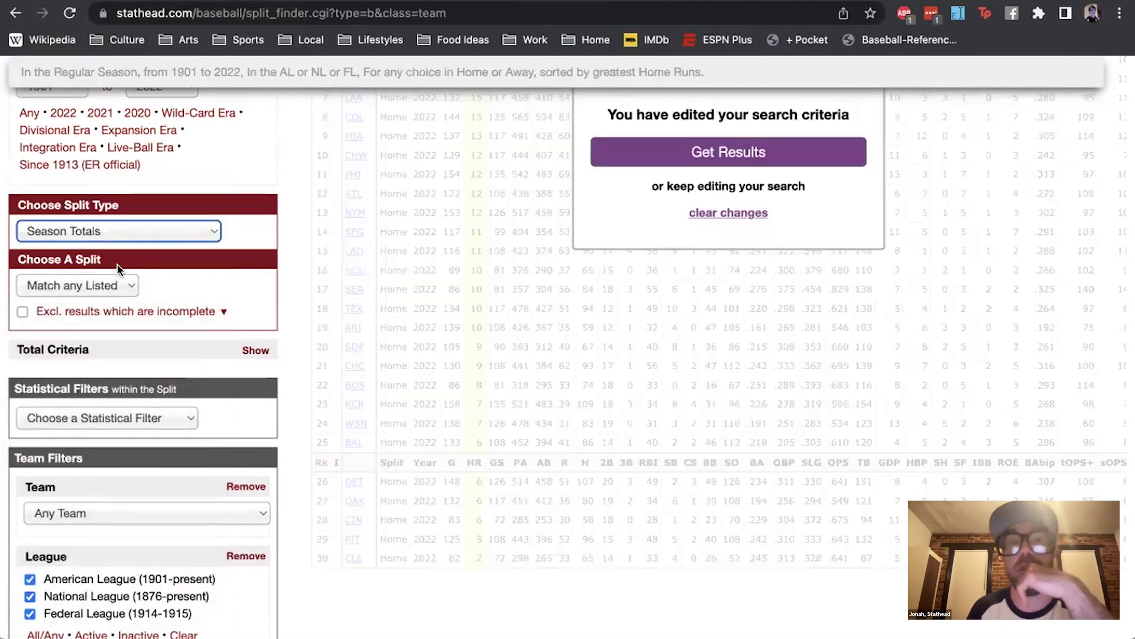
pyautogui.click(109, 278)
pyautogui.click(109, 278)
# - Examine the available sort statistics and split types, and go back to the Fenway Park game results without running the split search
pyautogui.scroll(10, 109, 276)
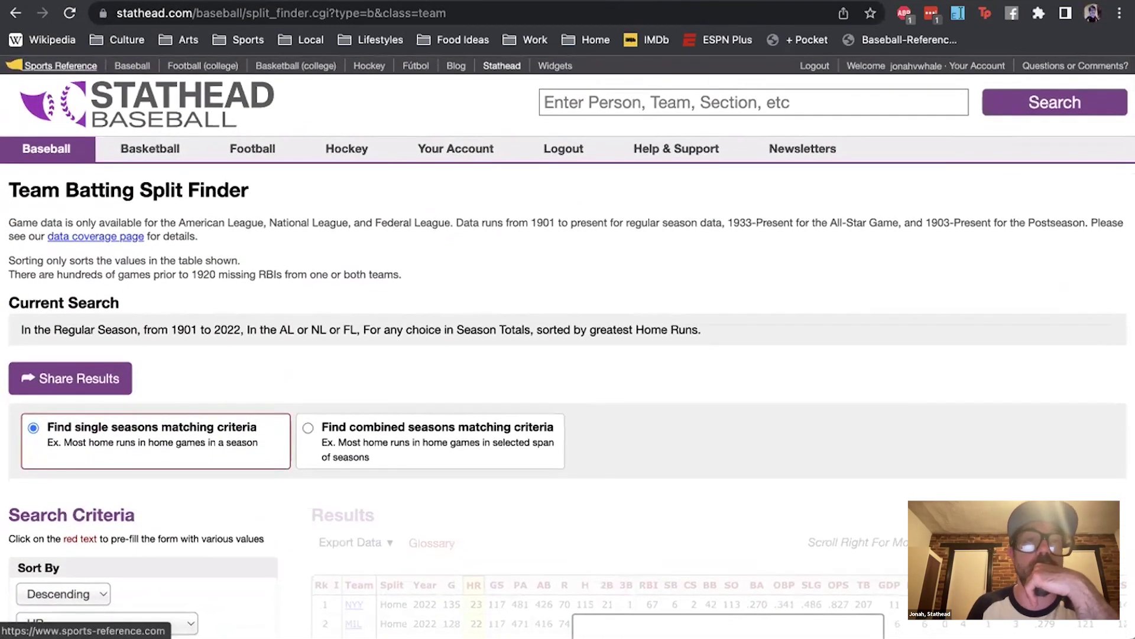
pyautogui.scroll(-10, 77, 159)
pyautogui.scroll(3, 74, 169)
pyautogui.click(66, 191)
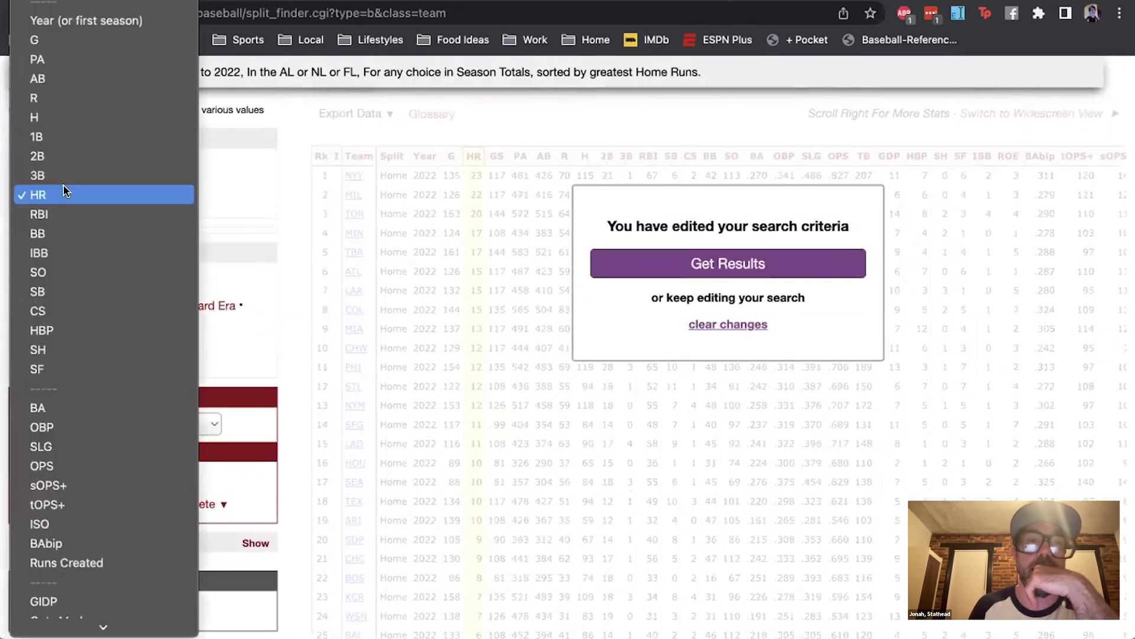
pyautogui.click(224, 306)
pyautogui.scroll(-3, 225, 306)
pyautogui.click(157, 296)
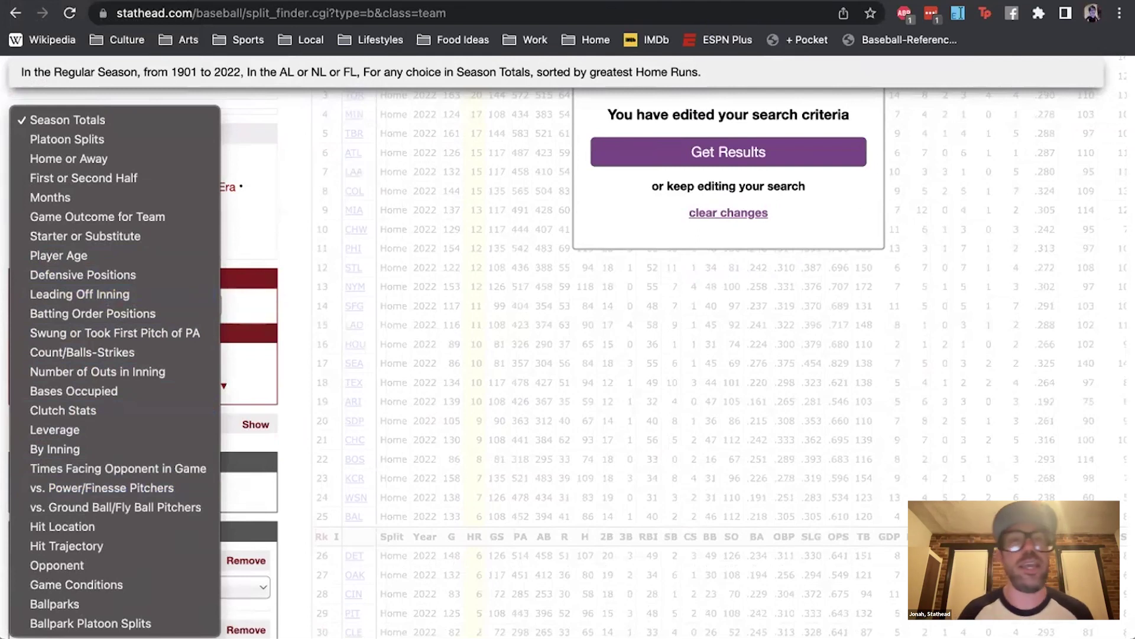
pyautogui.click(15, 13)
pyautogui.click(15, 13)
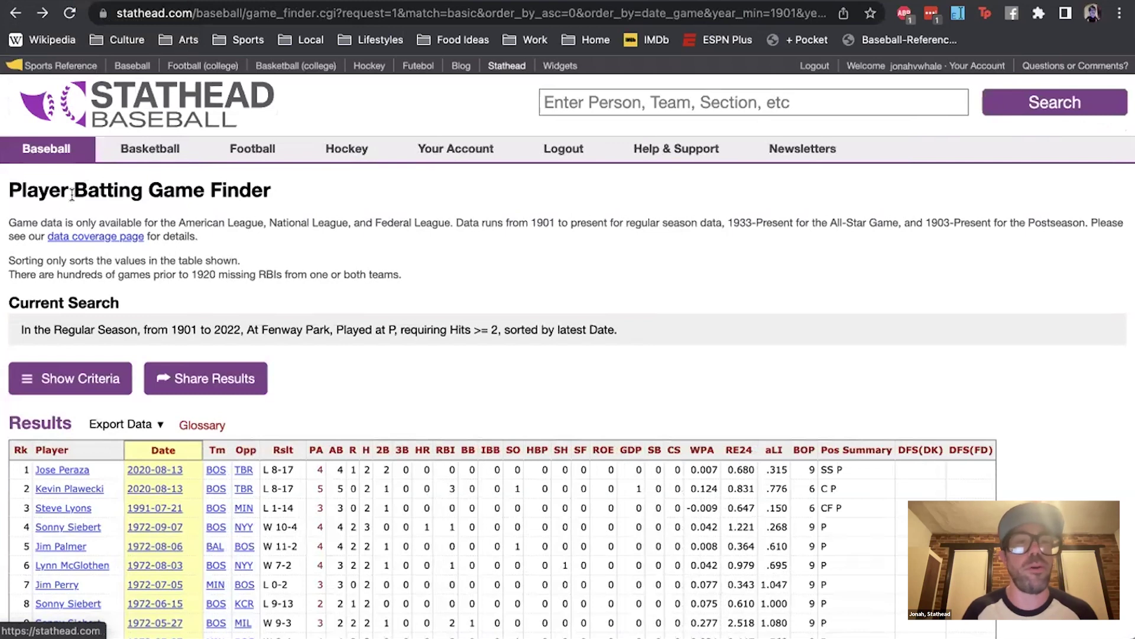
# - Return to the Stathead Baseball home page and look over the Streak, Span, Event, Daily and other finder sections
pyautogui.click(43, 153)
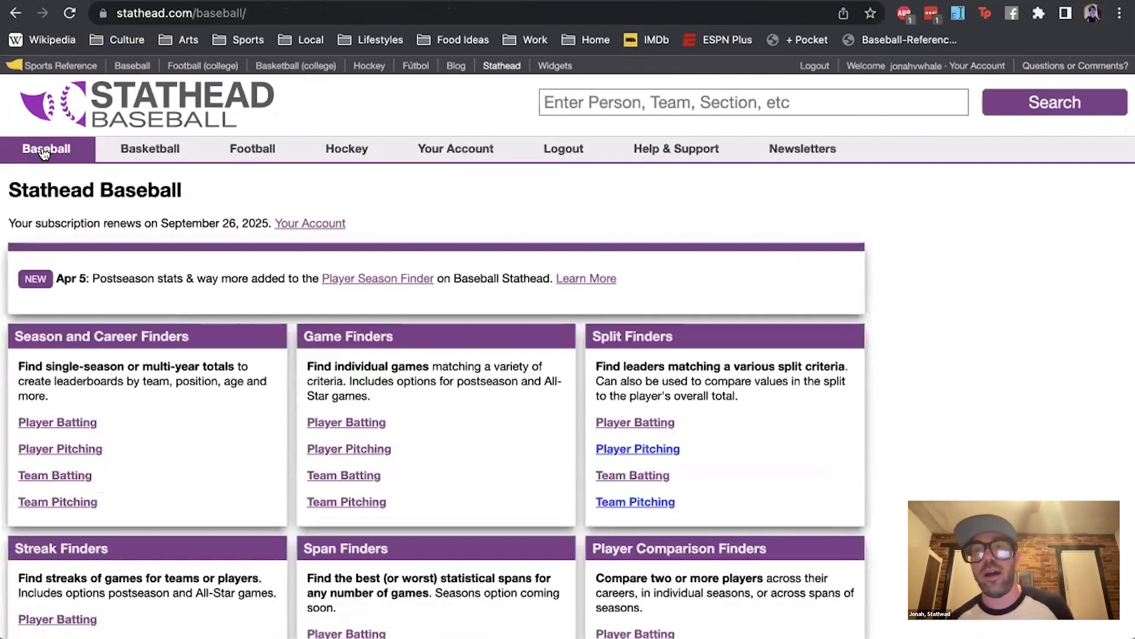
pyautogui.scroll(-7, 44, 153)
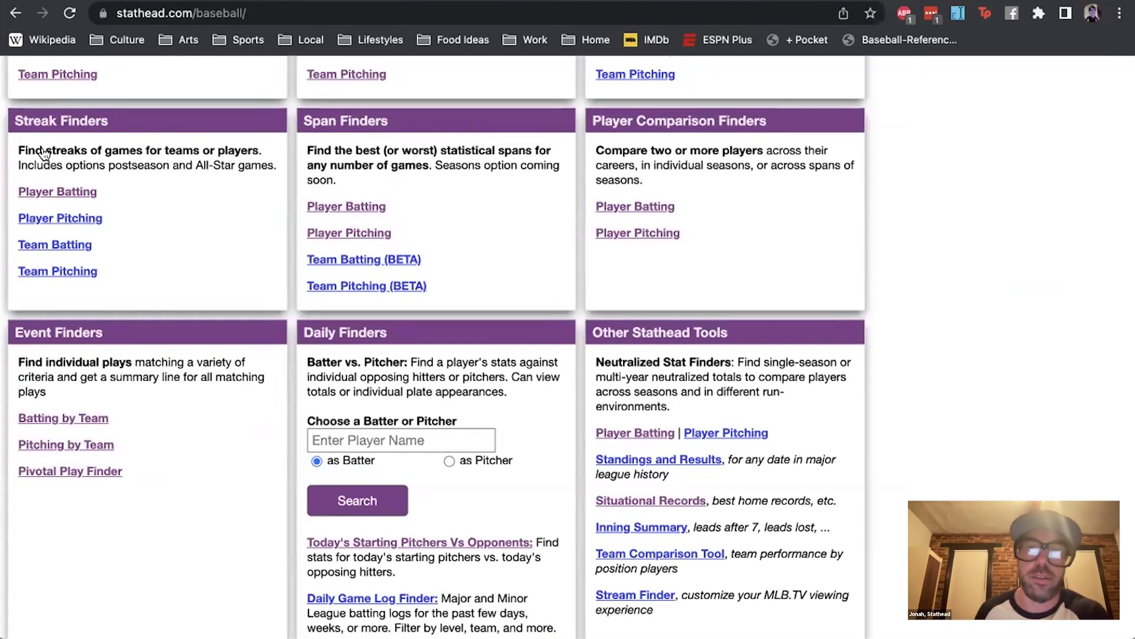
pyautogui.scroll(-5, 44, 154)
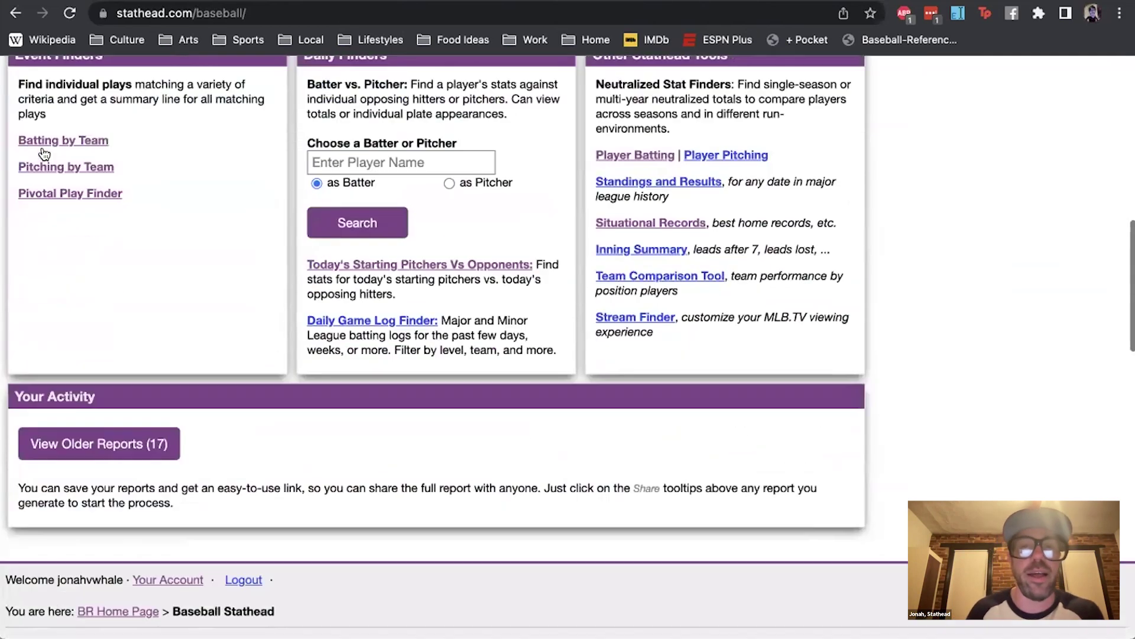
pyautogui.scroll(3, 44, 154)
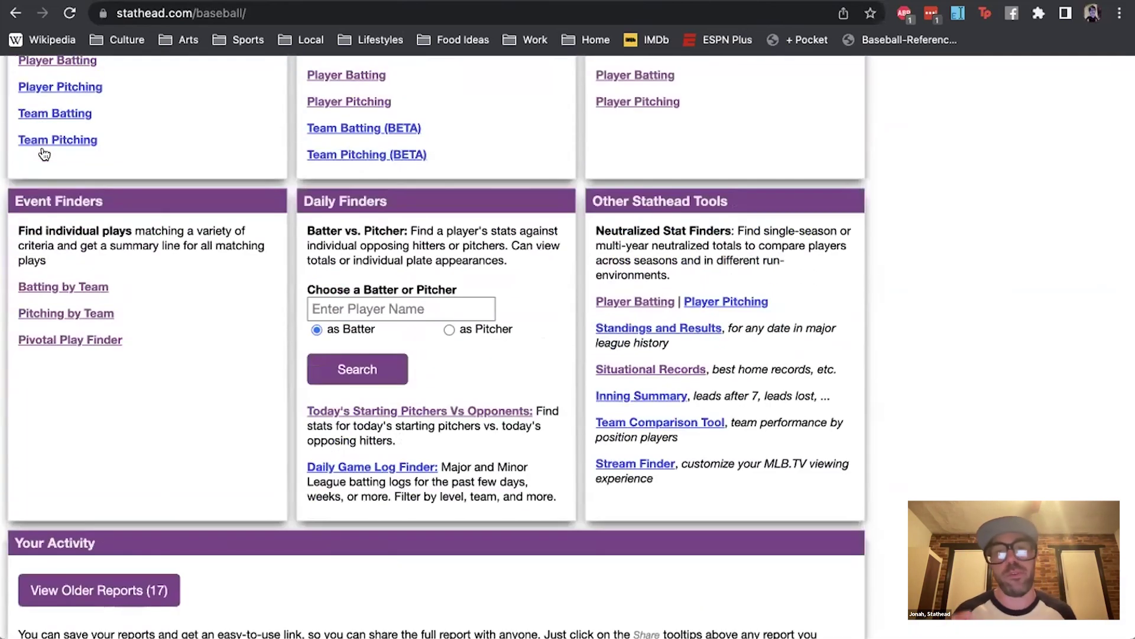